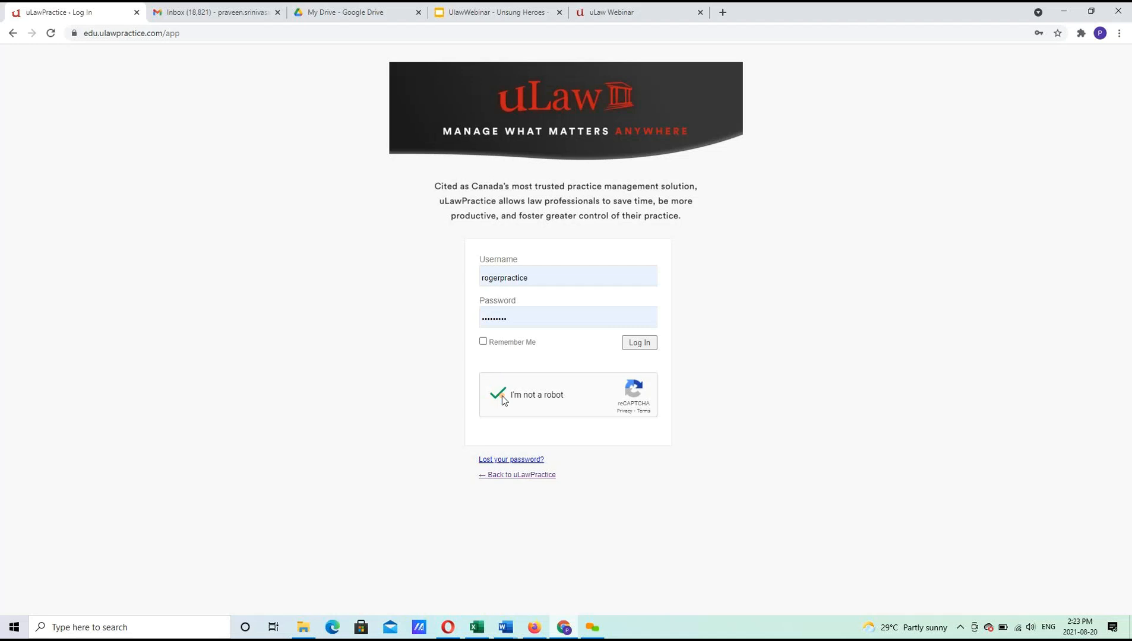
Log in to the uLawPractice account from the login page.
click(647, 348)
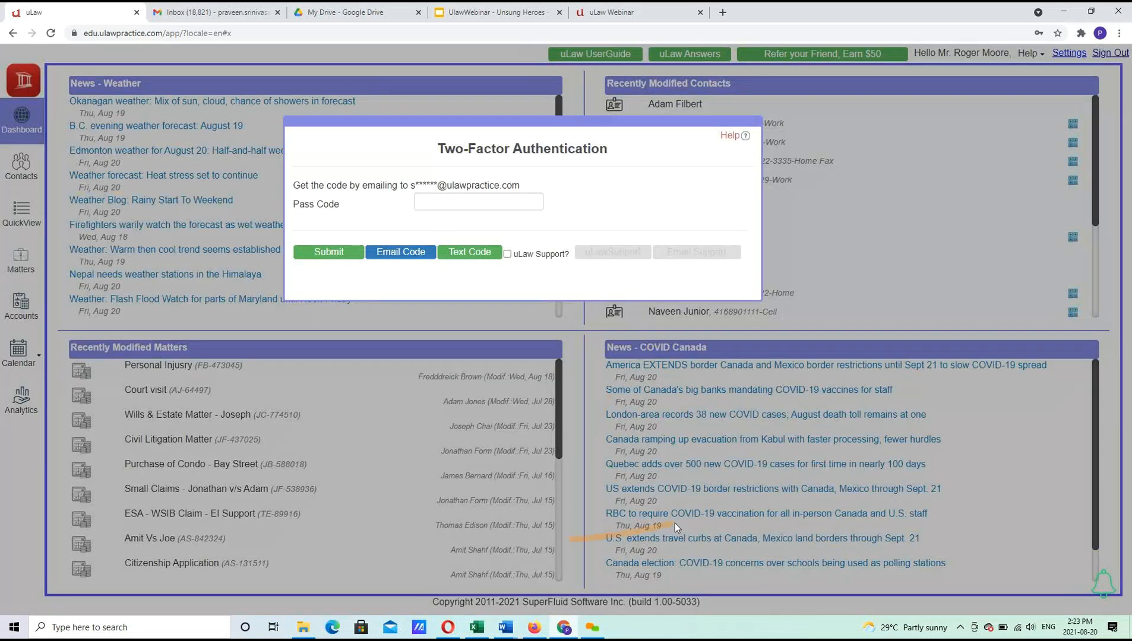
Complete two-factor verification with a pass code sent by SMS, and decline Chrome's password saving.
click(464, 254)
click(469, 254)
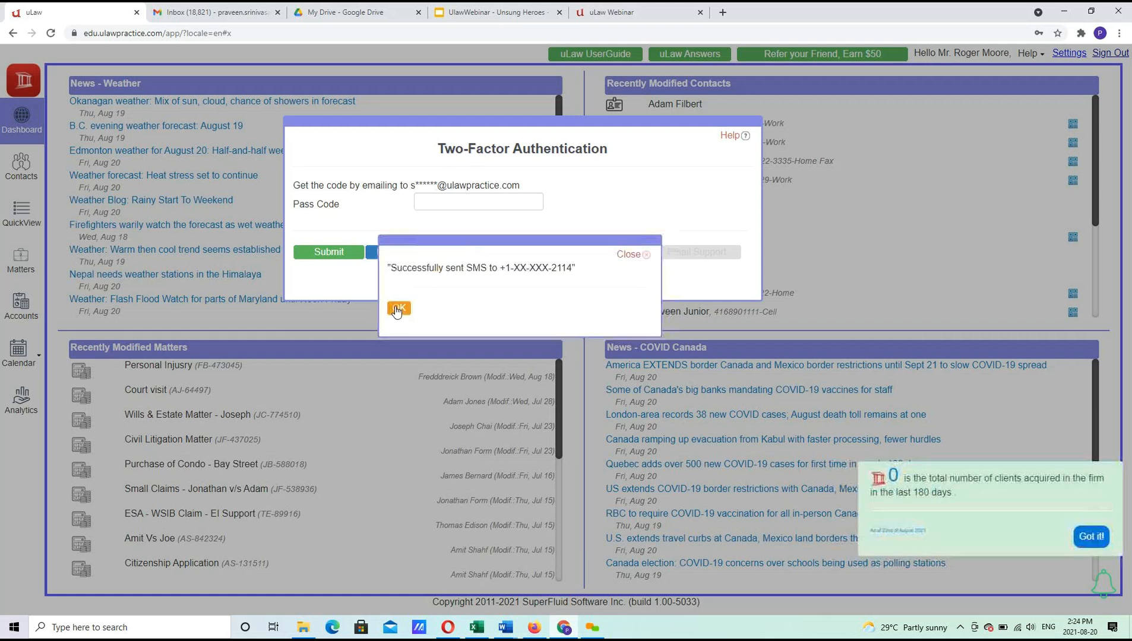
click(397, 310)
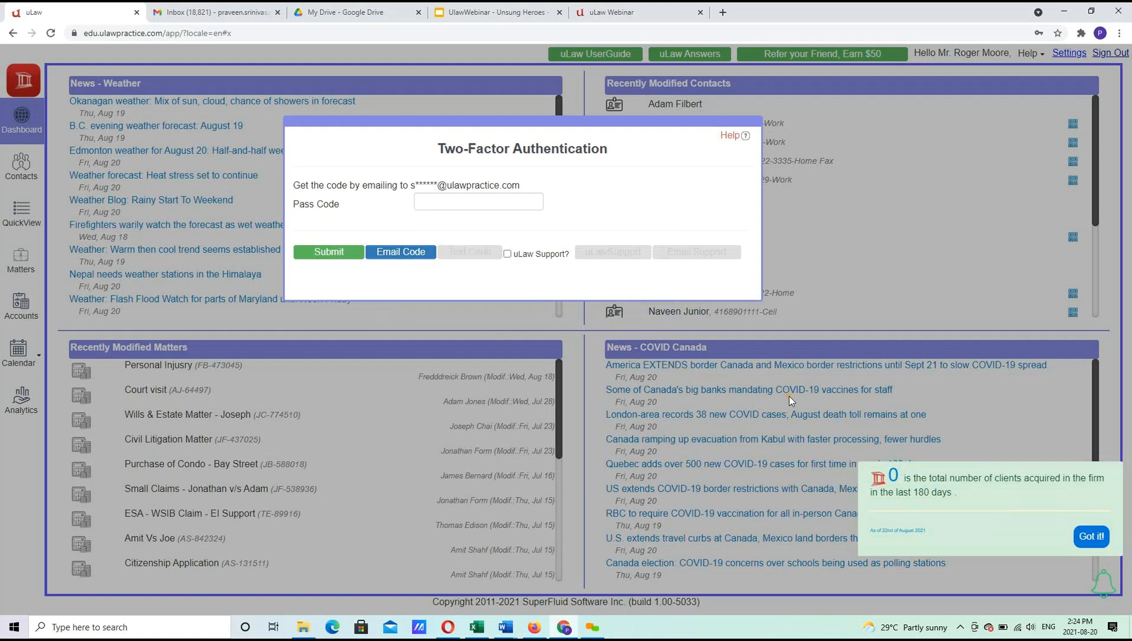
click(524, 207)
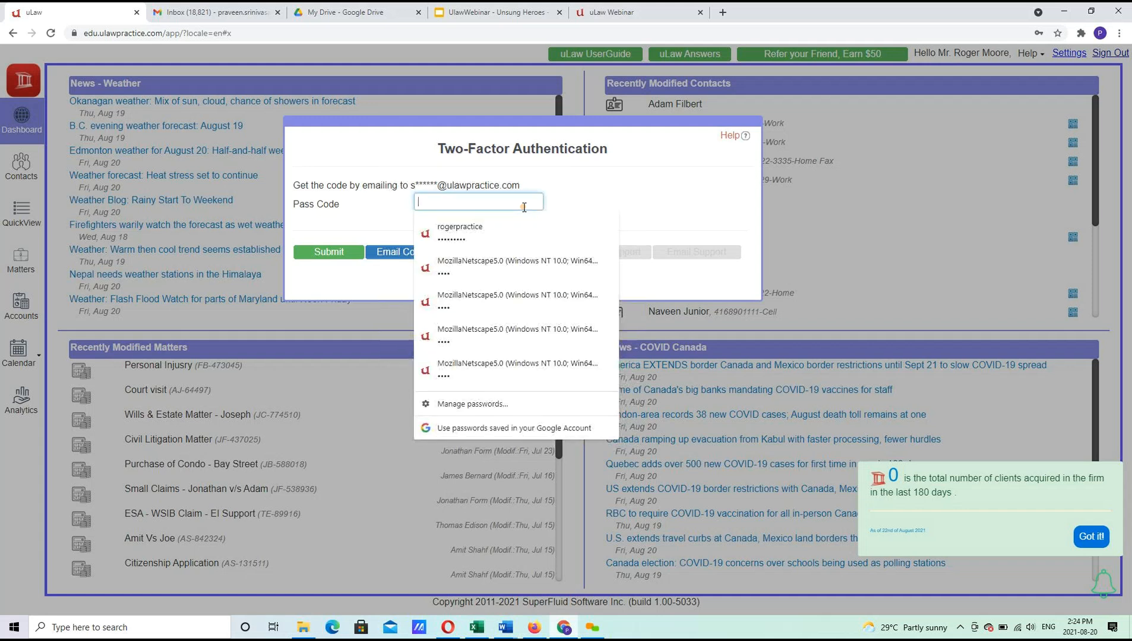
text(••••)
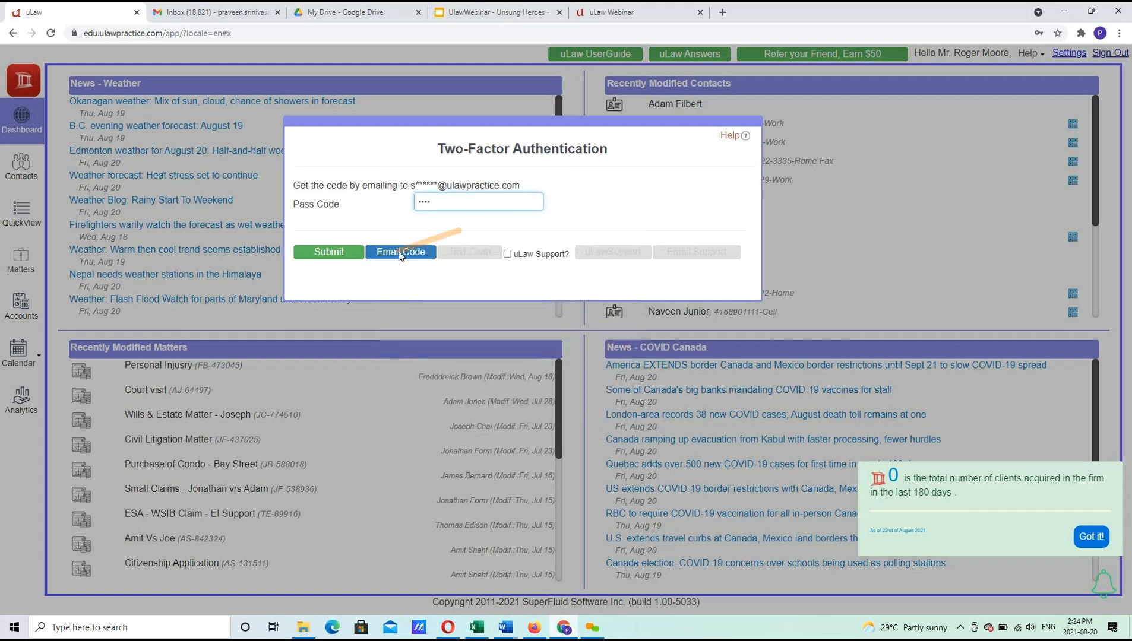
click(327, 252)
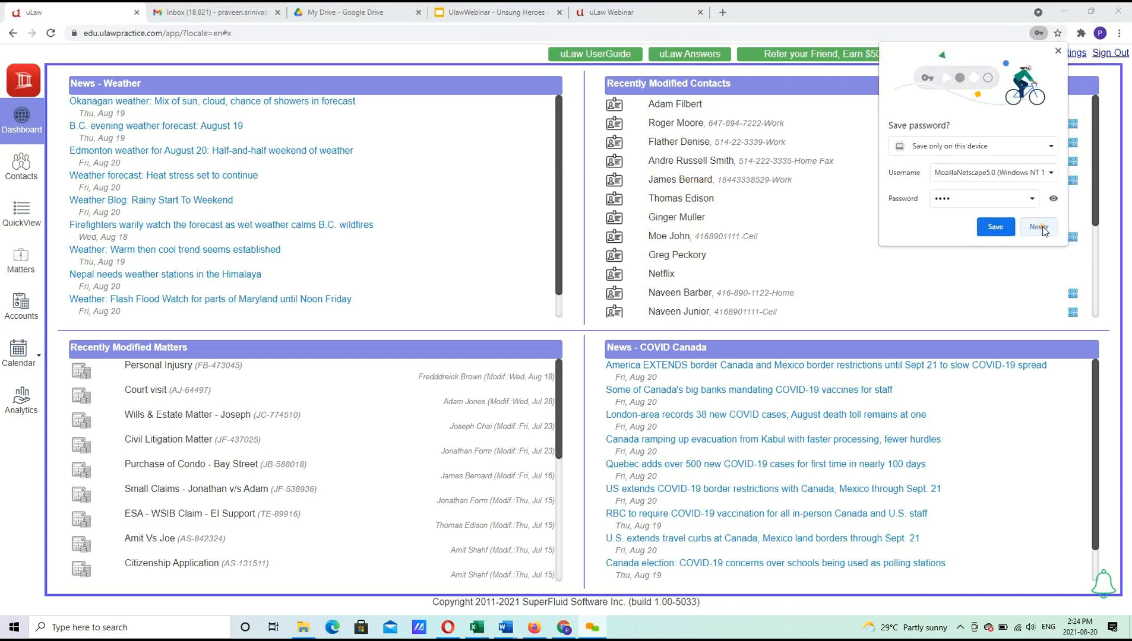
click(1041, 227)
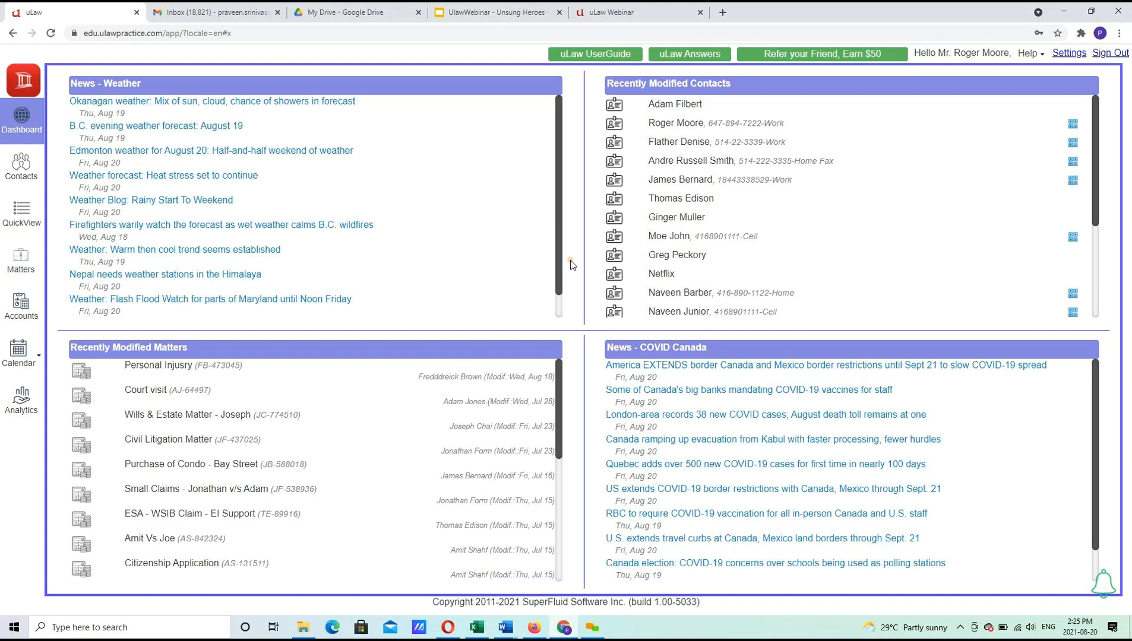
Open the Small Claims matter for 2106832 Ontario Limited, dismissing the letter dialog and inactive-matters notice.
click(21, 261)
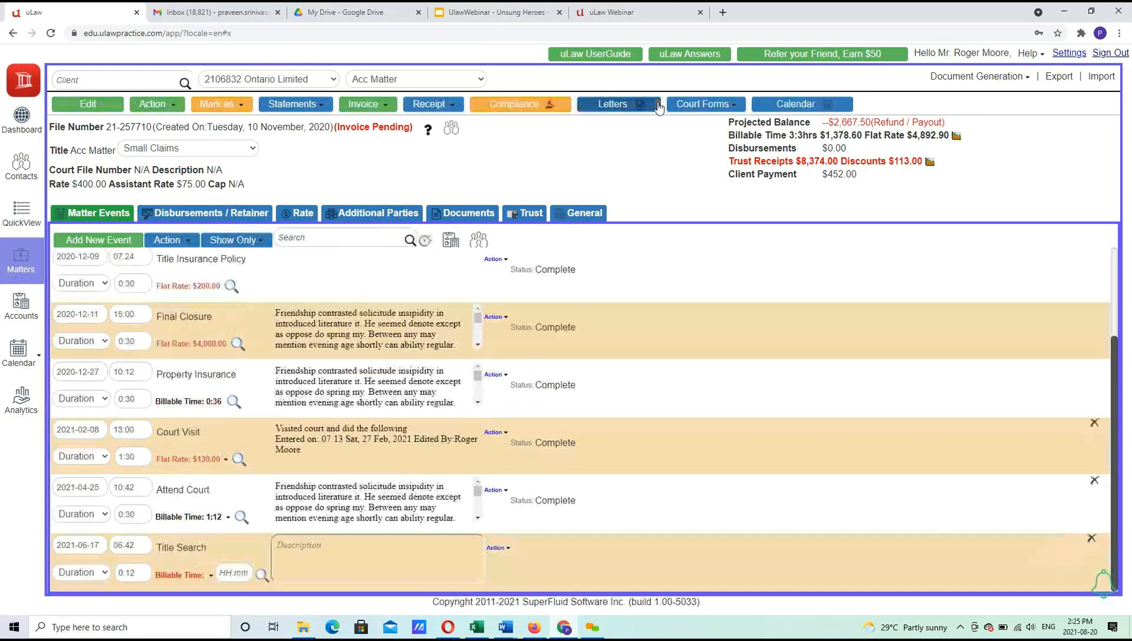
click(658, 107)
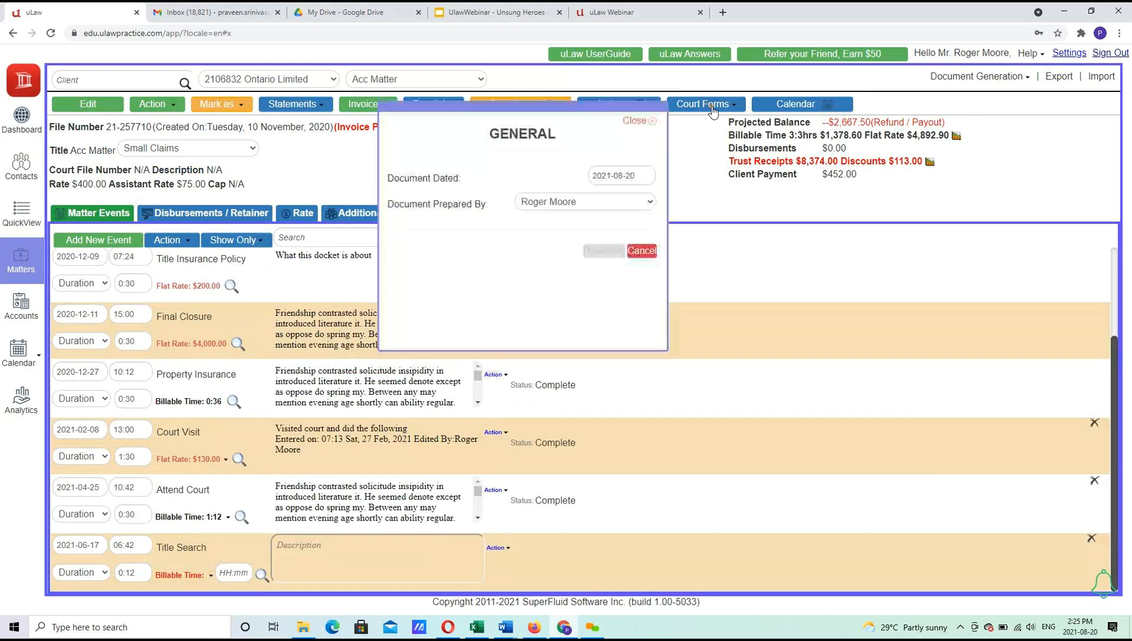
click(641, 126)
click(1091, 536)
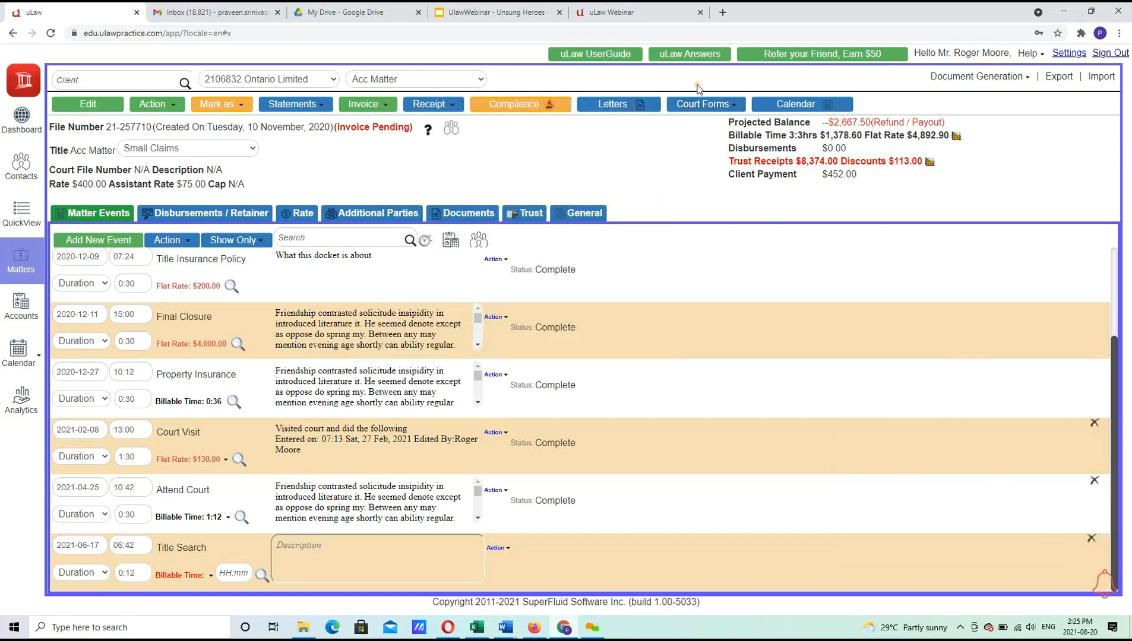
click(700, 108)
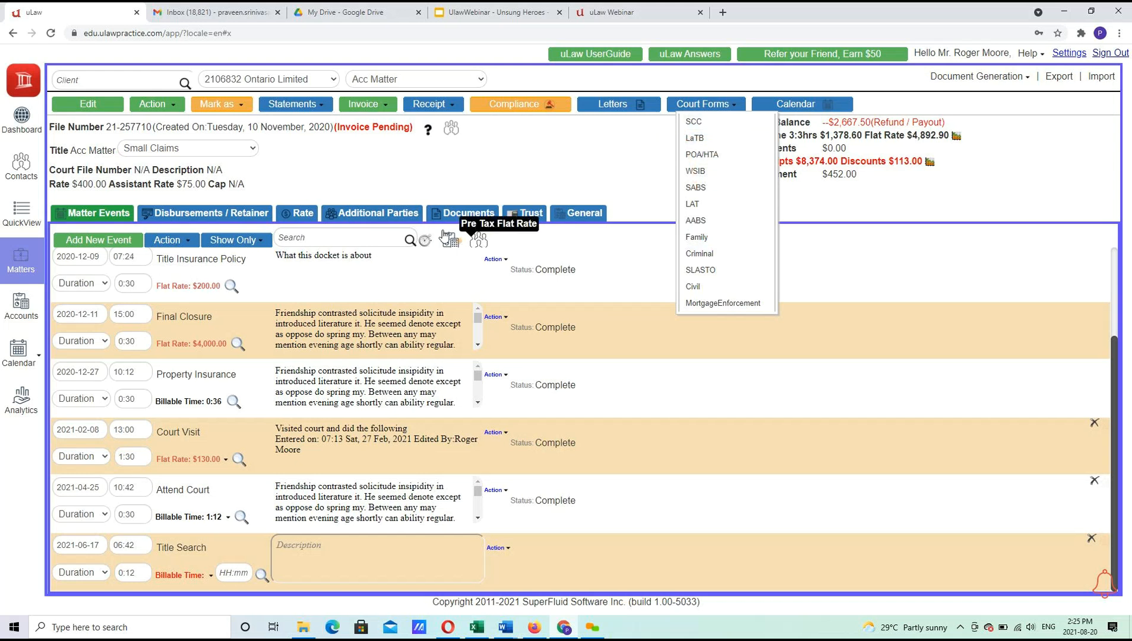
Add a party with the Defendant role, picking the contact found by search, and save it.
click(359, 214)
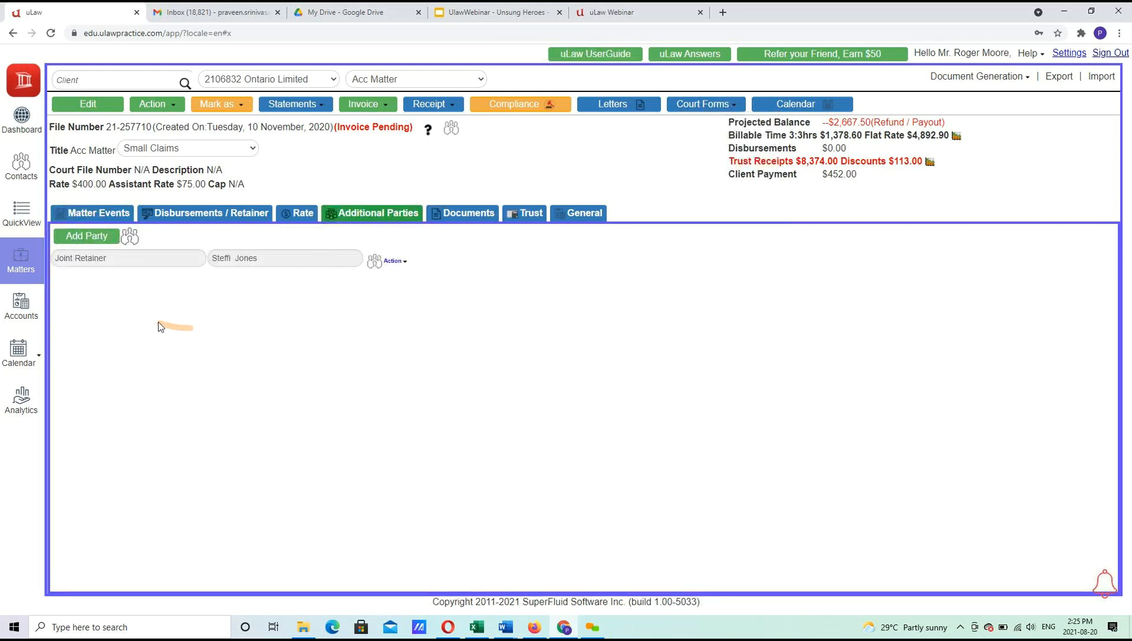
click(86, 236)
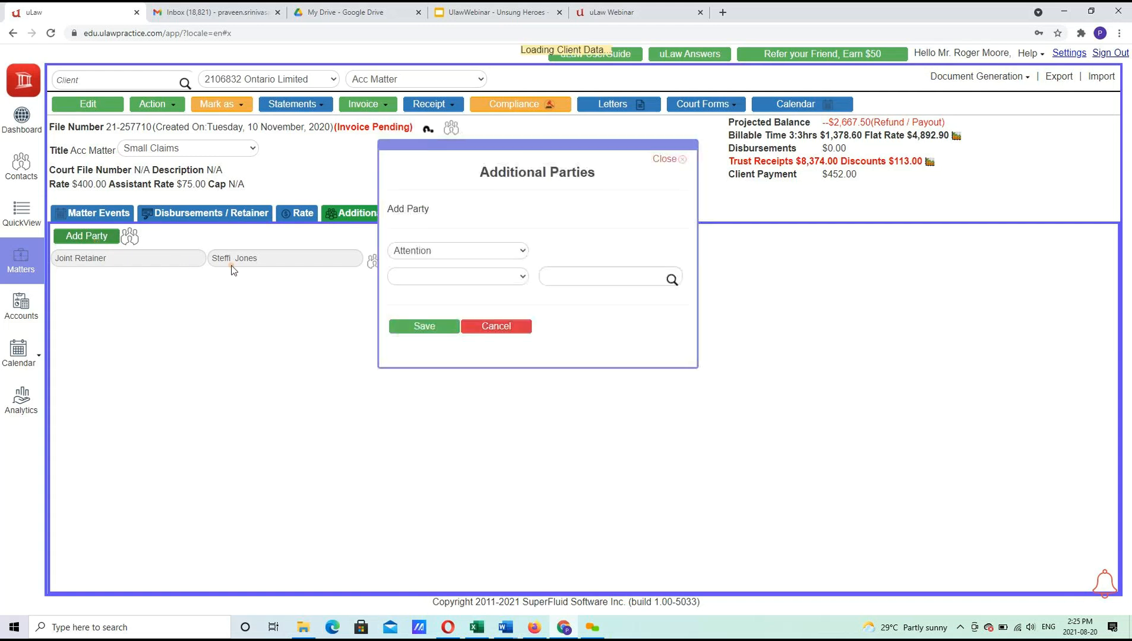
click(506, 253)
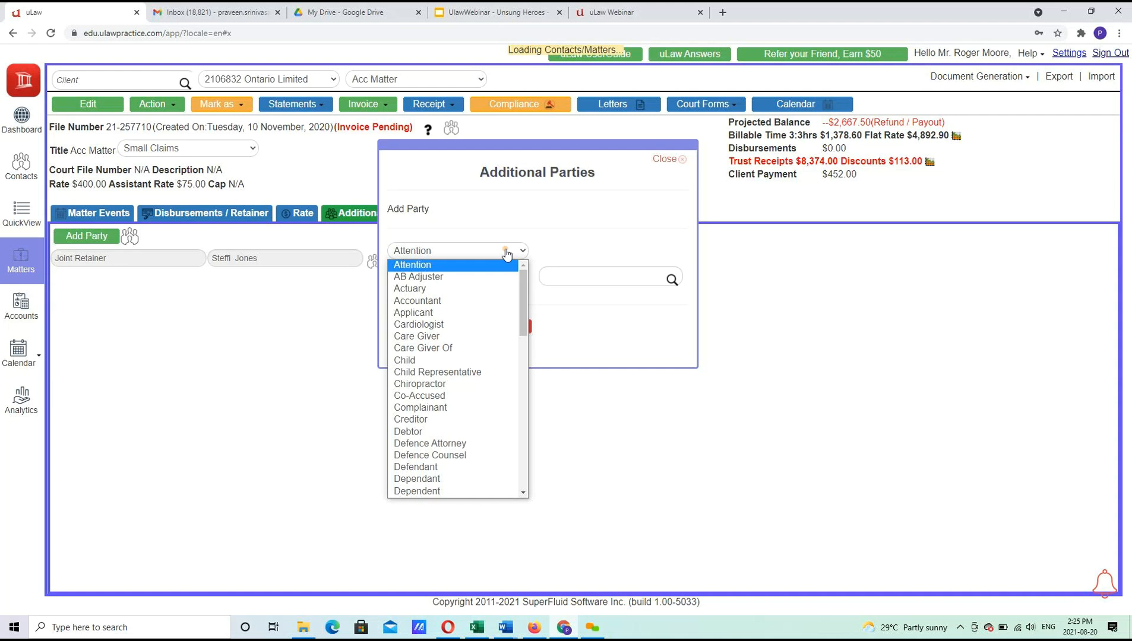
click(429, 444)
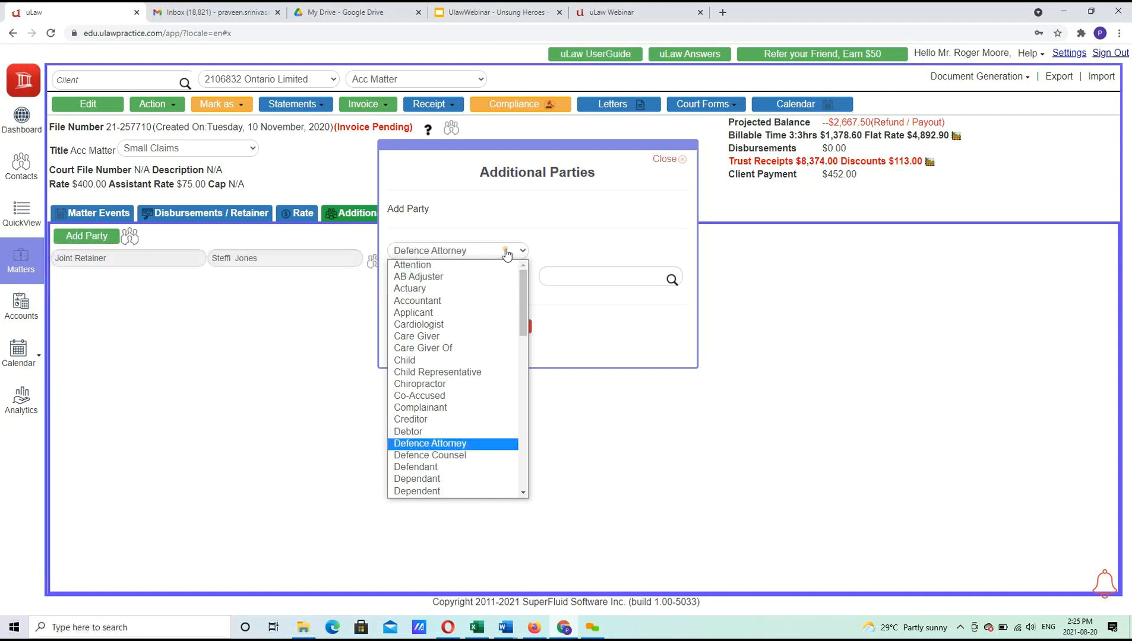
click(447, 252)
click(426, 467)
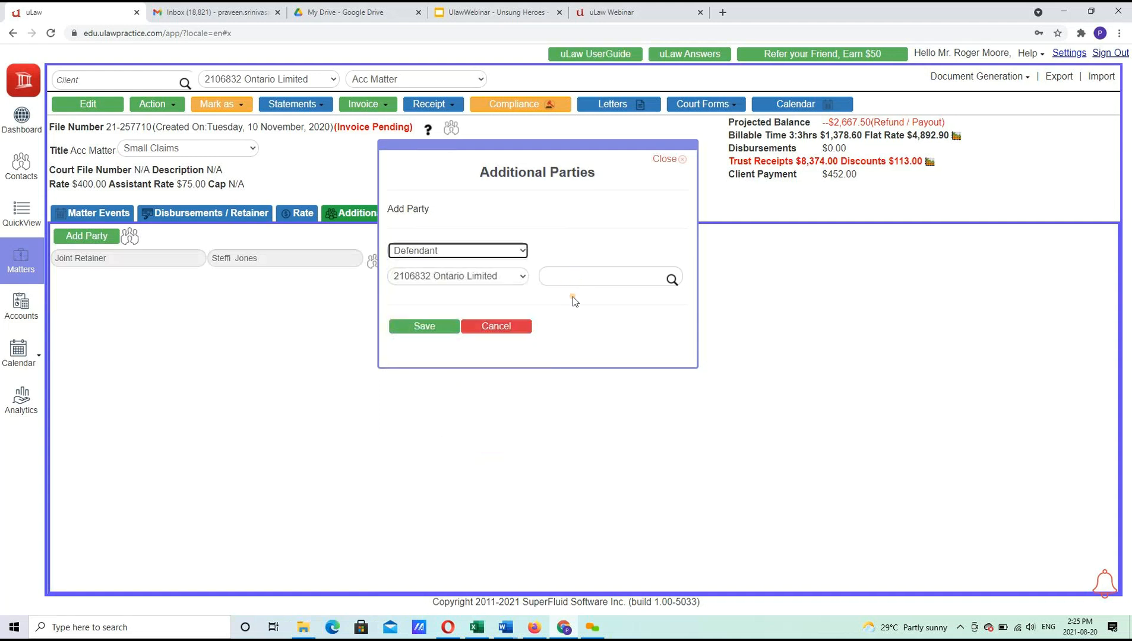
click(570, 274)
text(Ste)
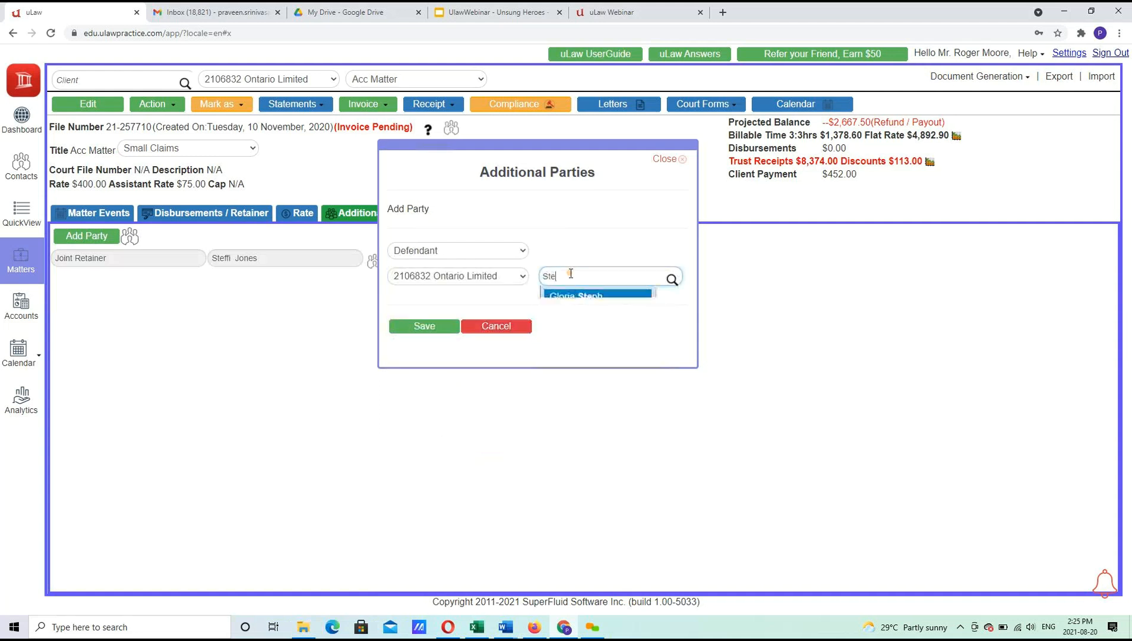
click(594, 408)
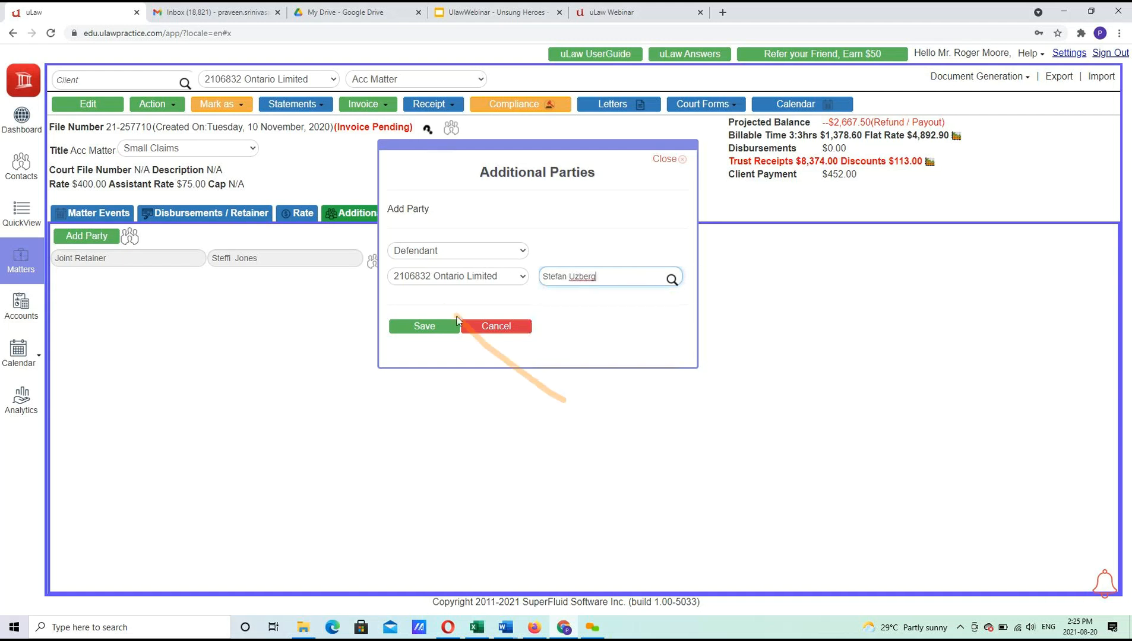
click(425, 335)
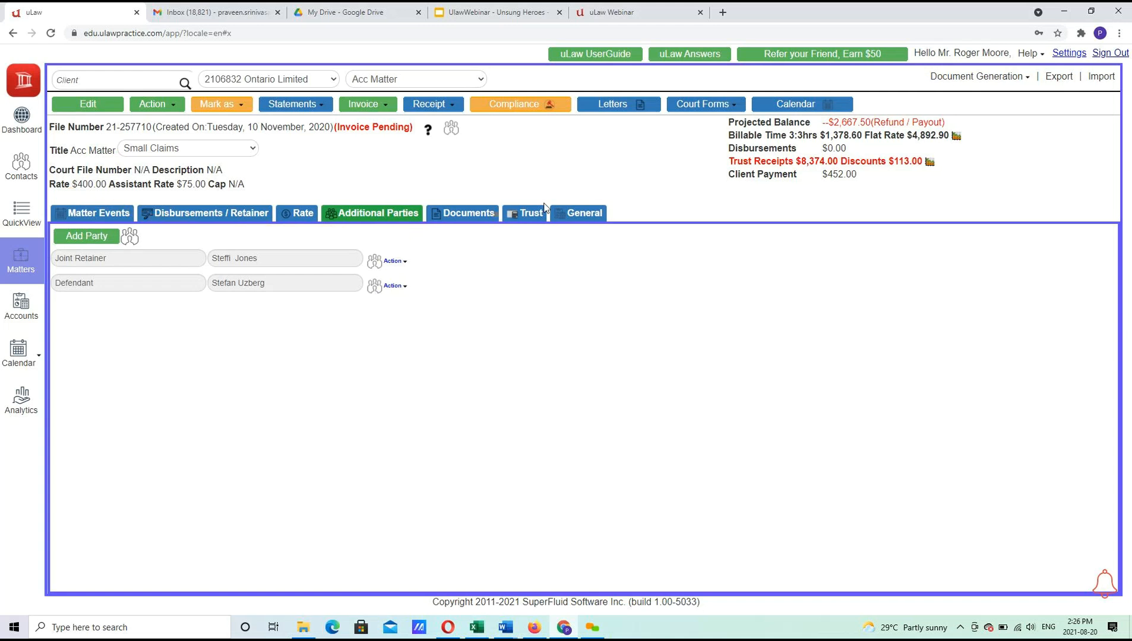
Download the SCC 7A Plaintiff's Claim form for the Ottawa courthouse as a Word document.
click(705, 104)
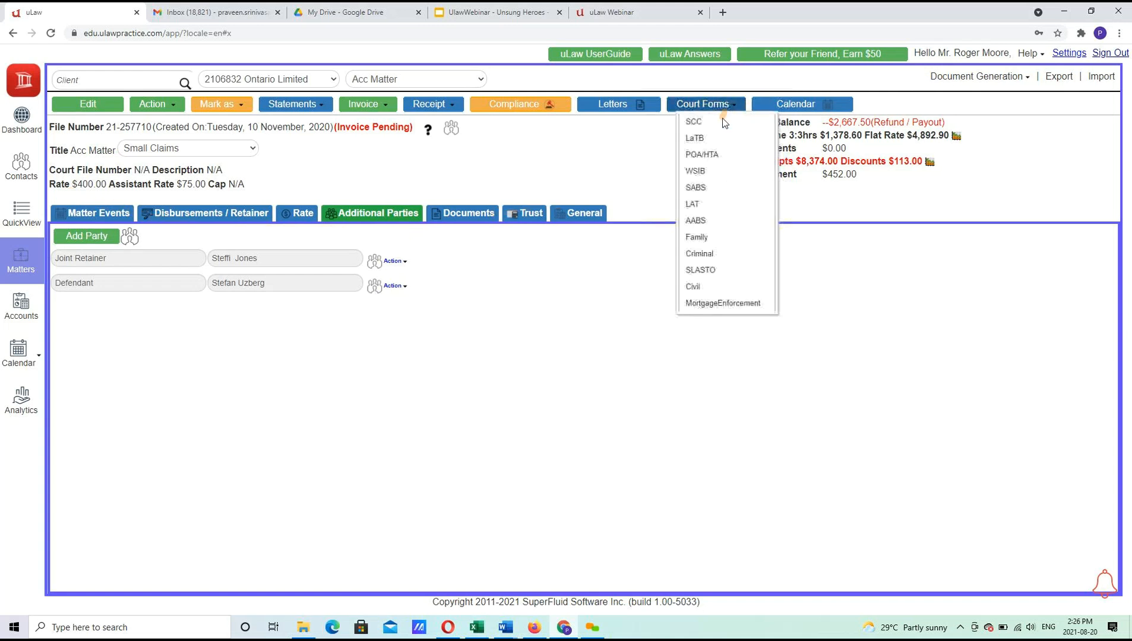
click(722, 123)
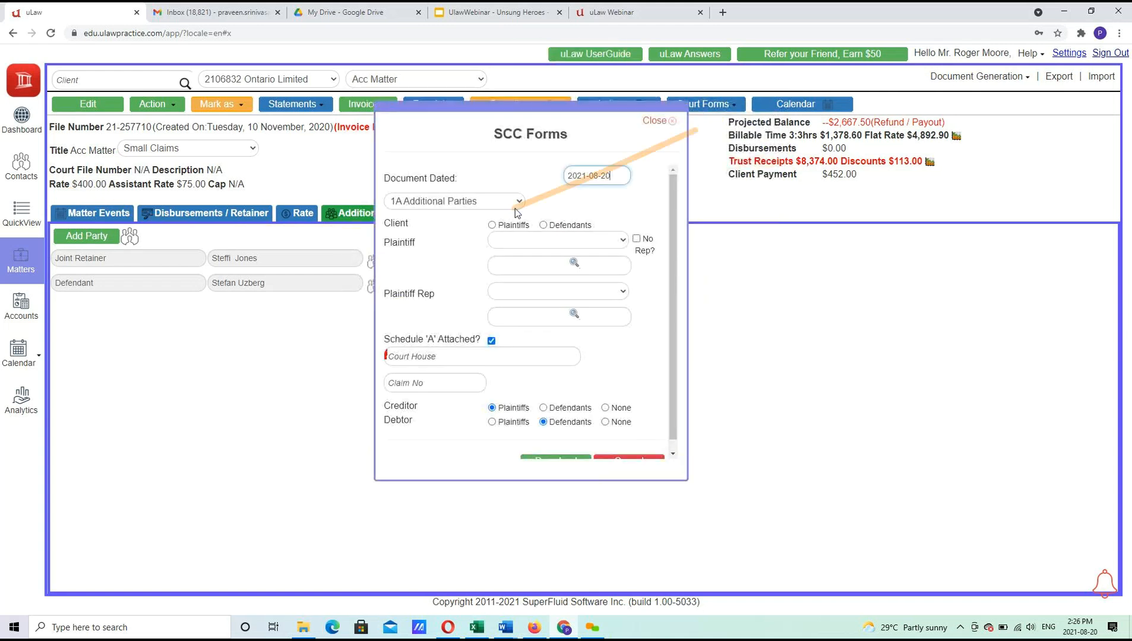
click(470, 205)
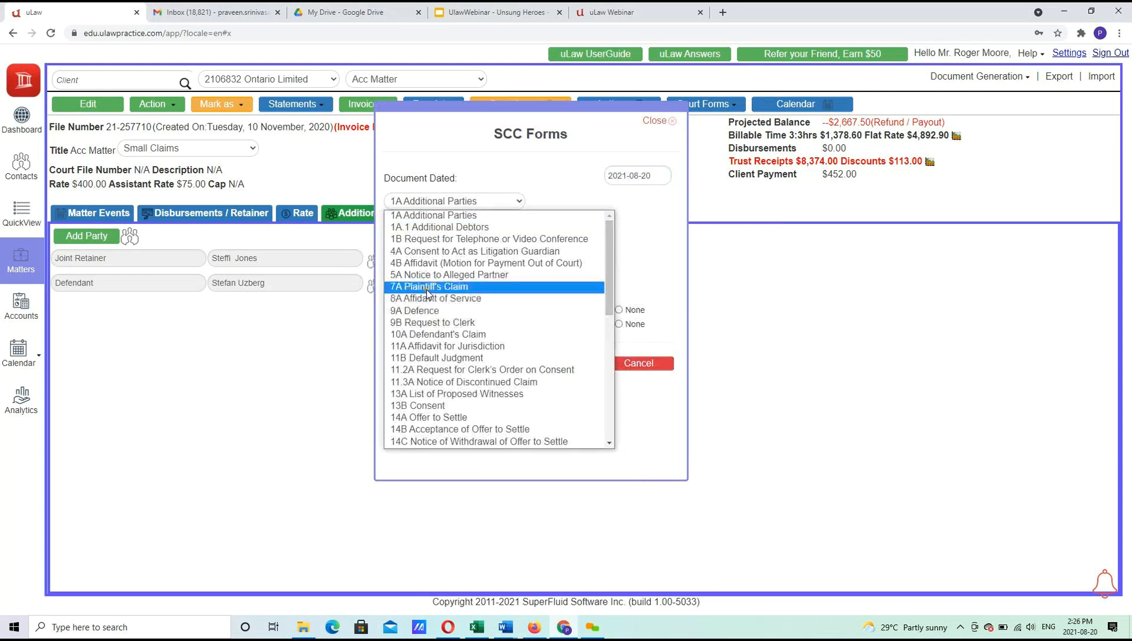
click(426, 290)
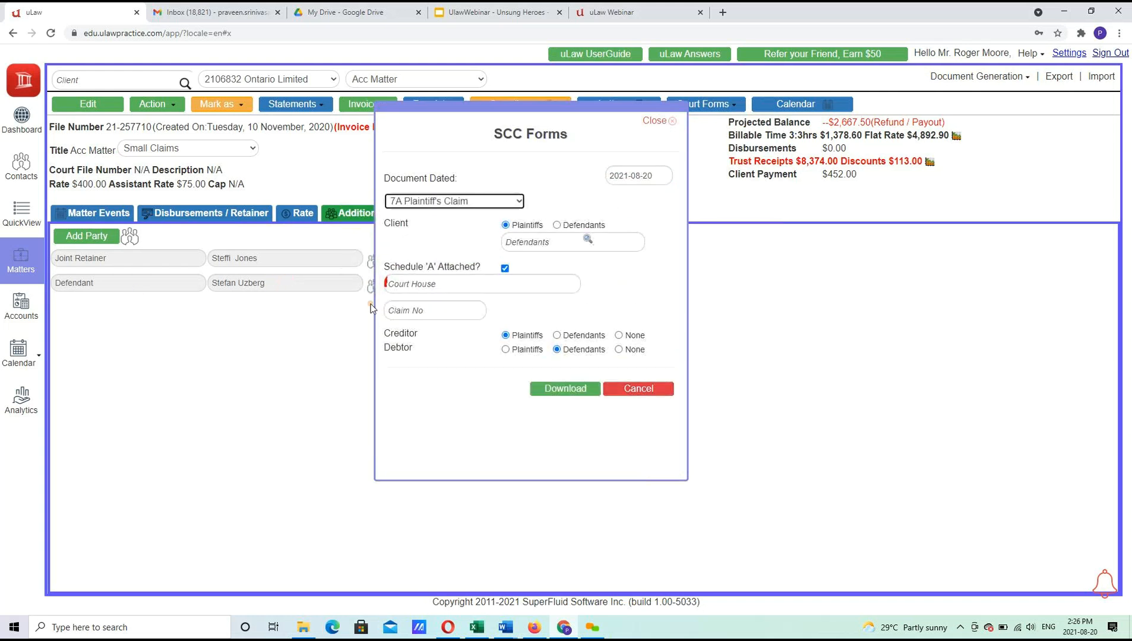
click(397, 283)
text(ot)
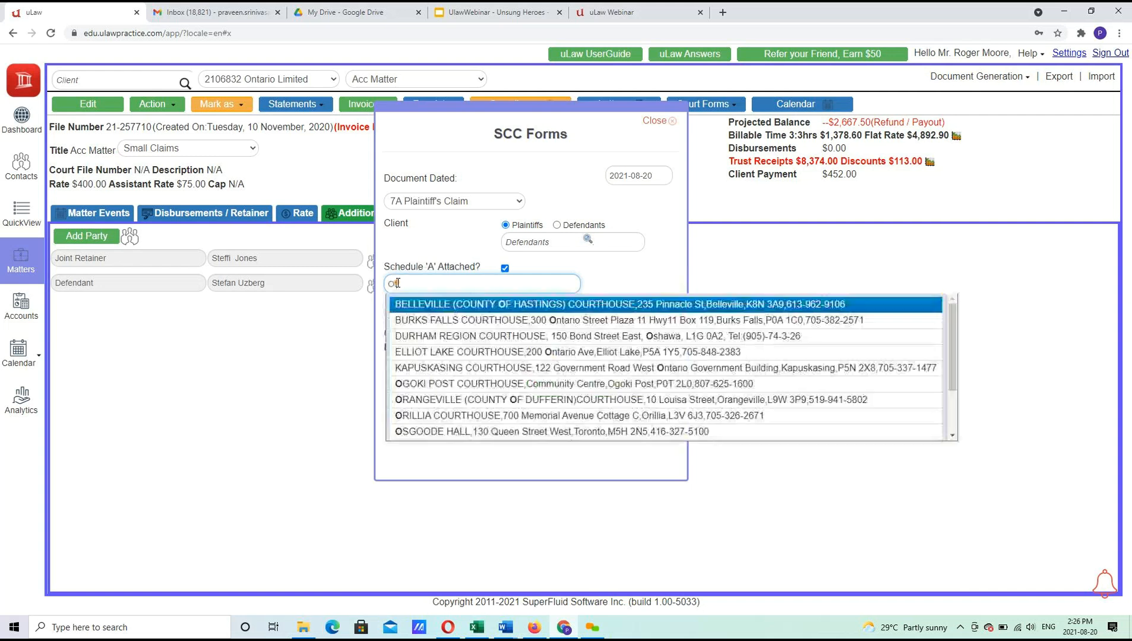
click(410, 306)
click(548, 392)
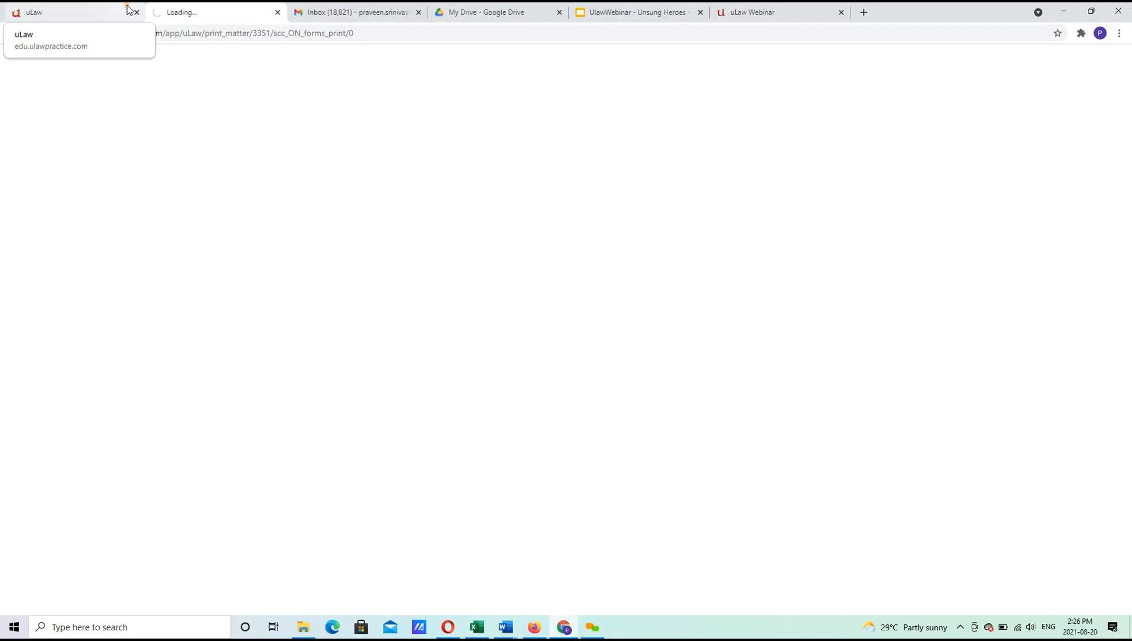
click(93, 7)
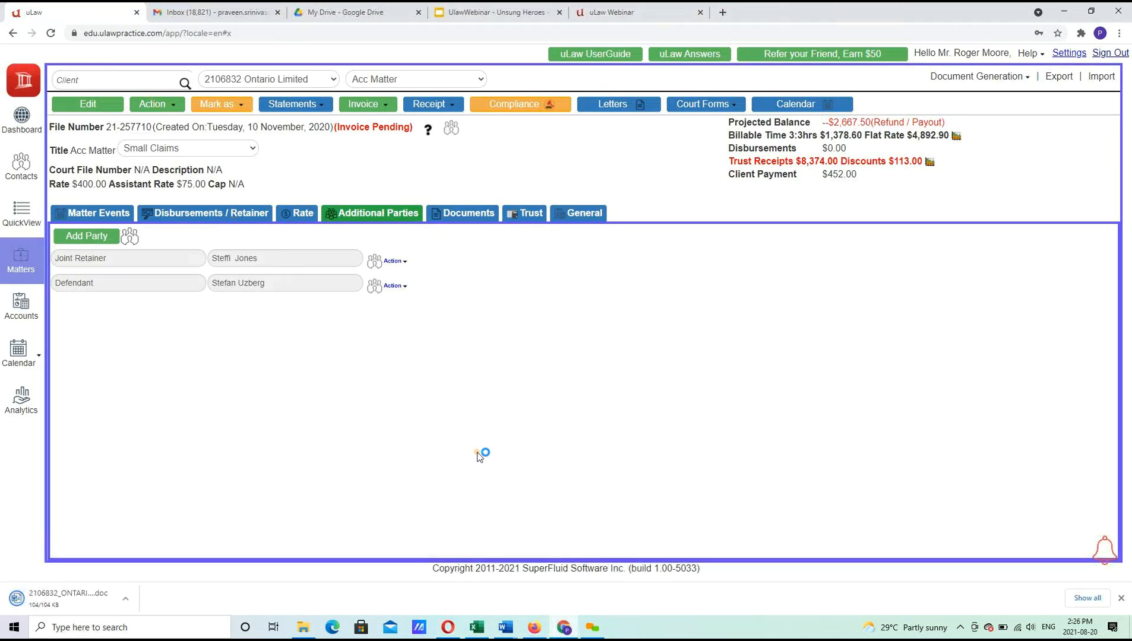
Open the downloaded Plaintiff's Claim .doc in Microsoft Word and enable editing.
click(89, 601)
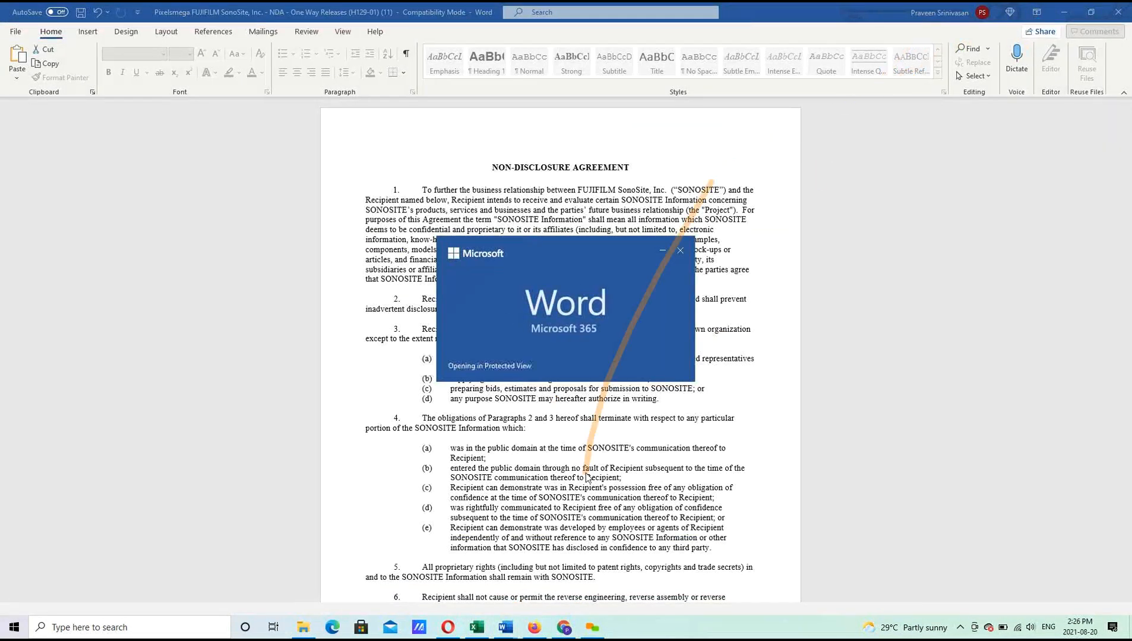
click(566, 631)
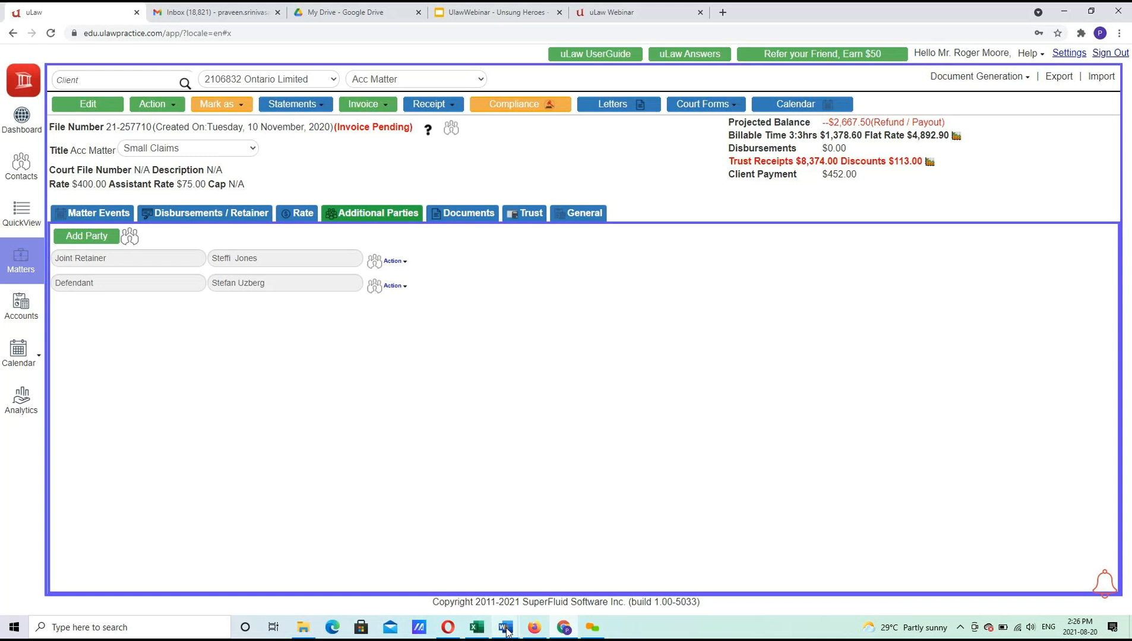
mouse_move(507, 631)
click(636, 577)
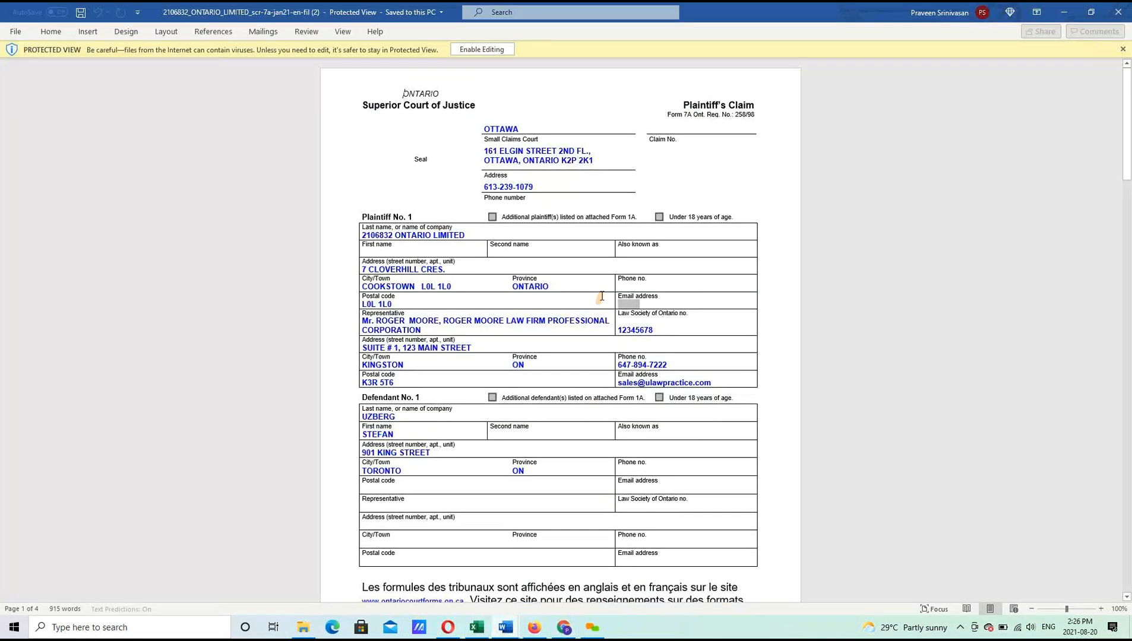
click(463, 50)
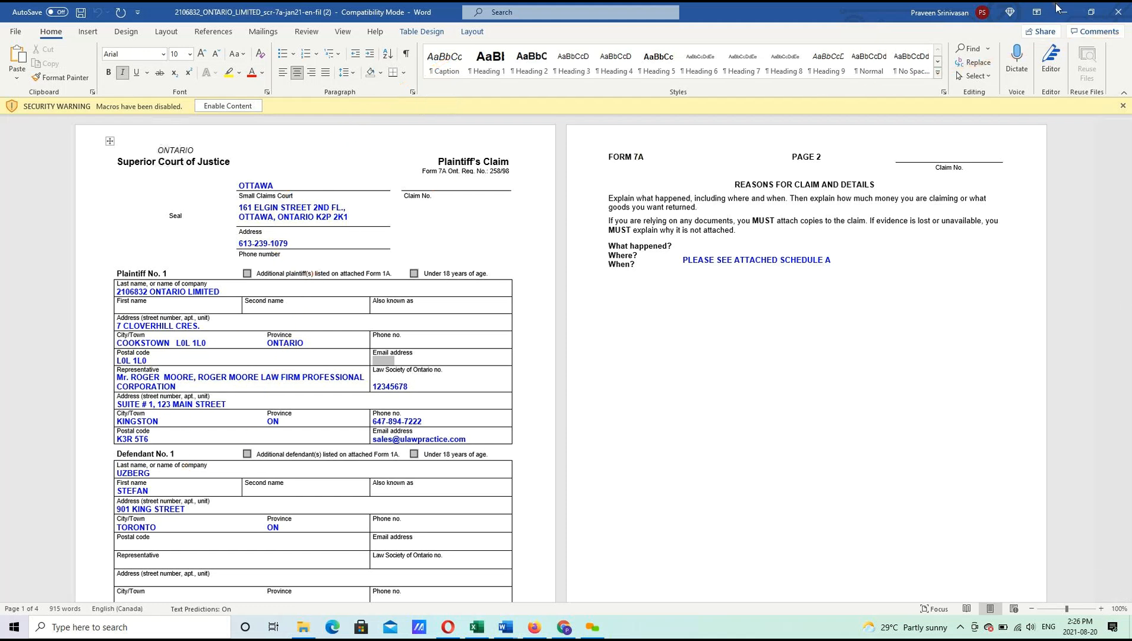
click(564, 627)
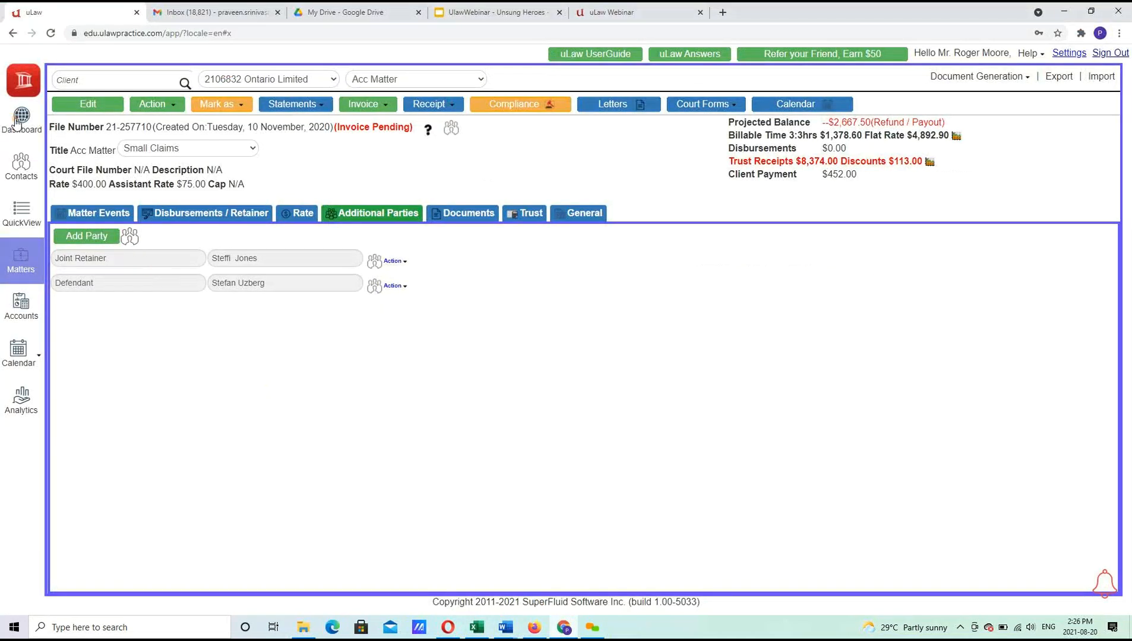
Return to the Dashboard and scroll through the Recently Modified Contacts list.
click(17, 122)
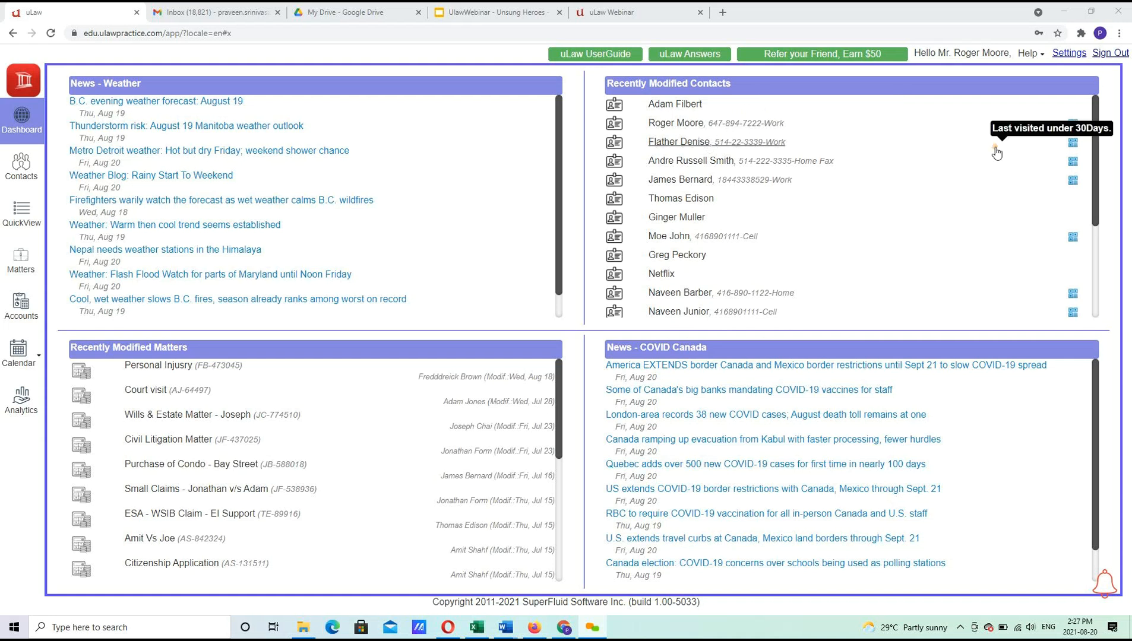
drag(1094, 173, 1060, 74)
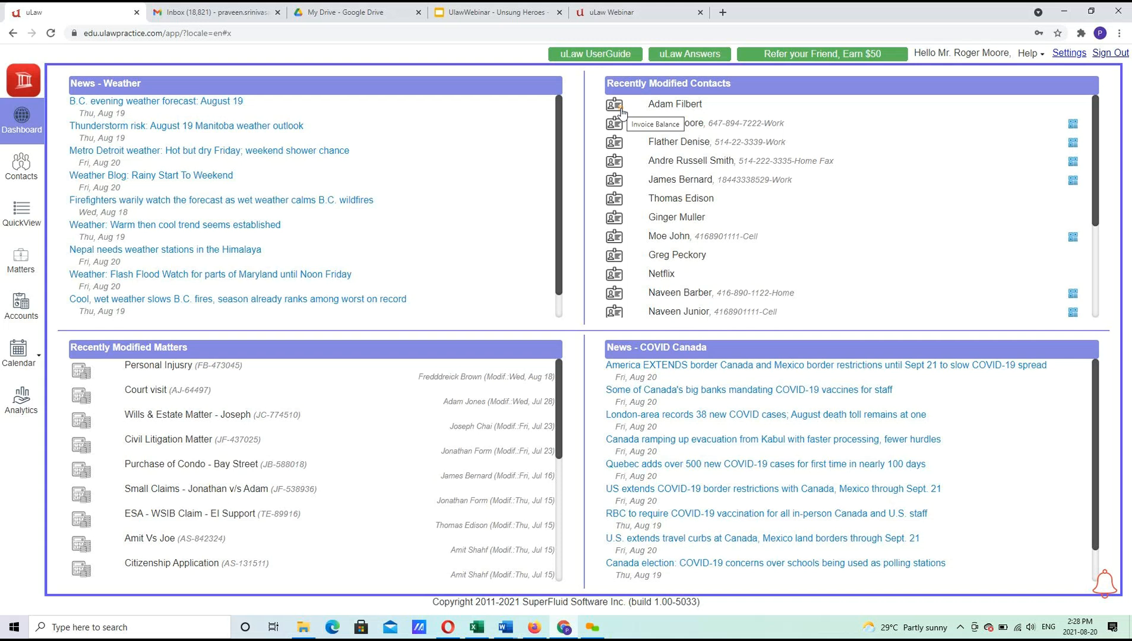
Open the first recent contact's invoice balances and scroll through its matters.
click(622, 112)
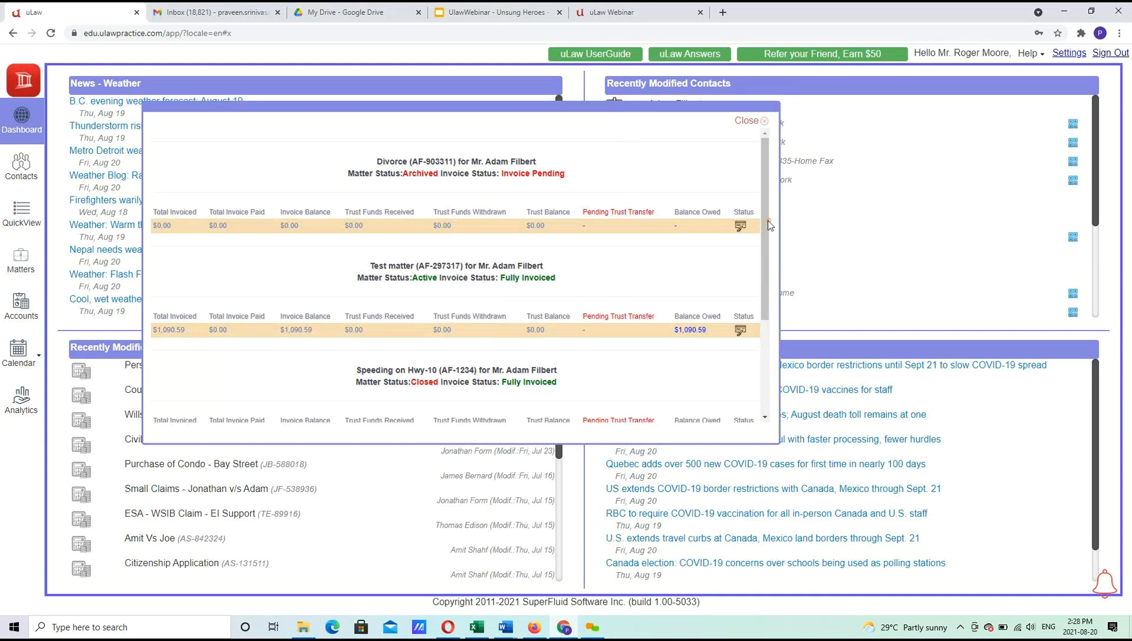
drag(765, 252, 778, 347)
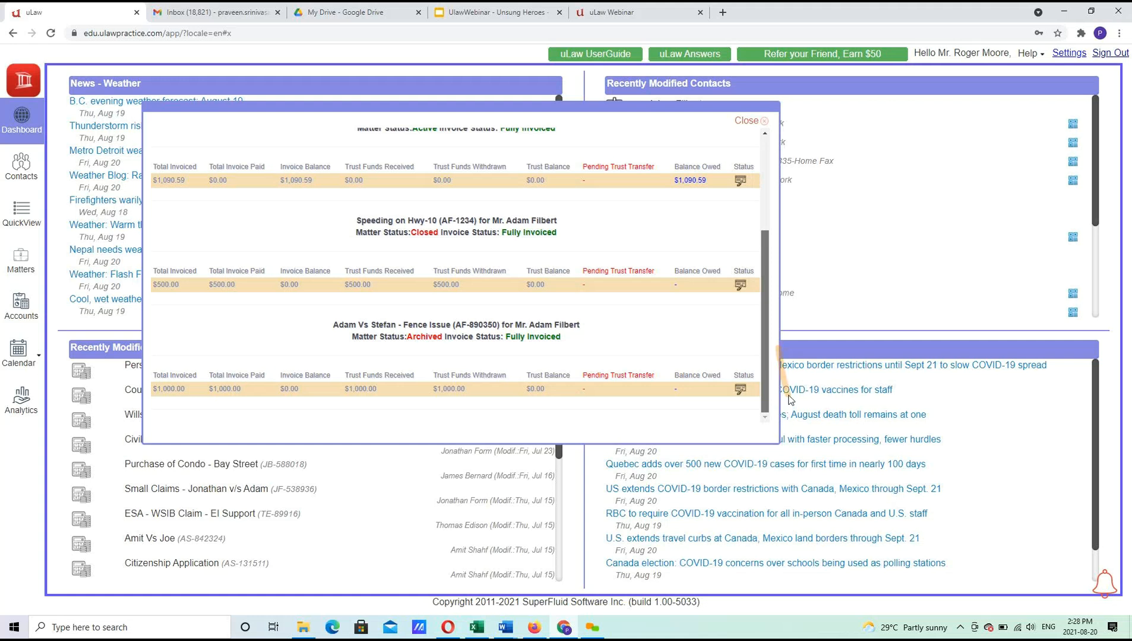
drag(809, 250, 784, 179)
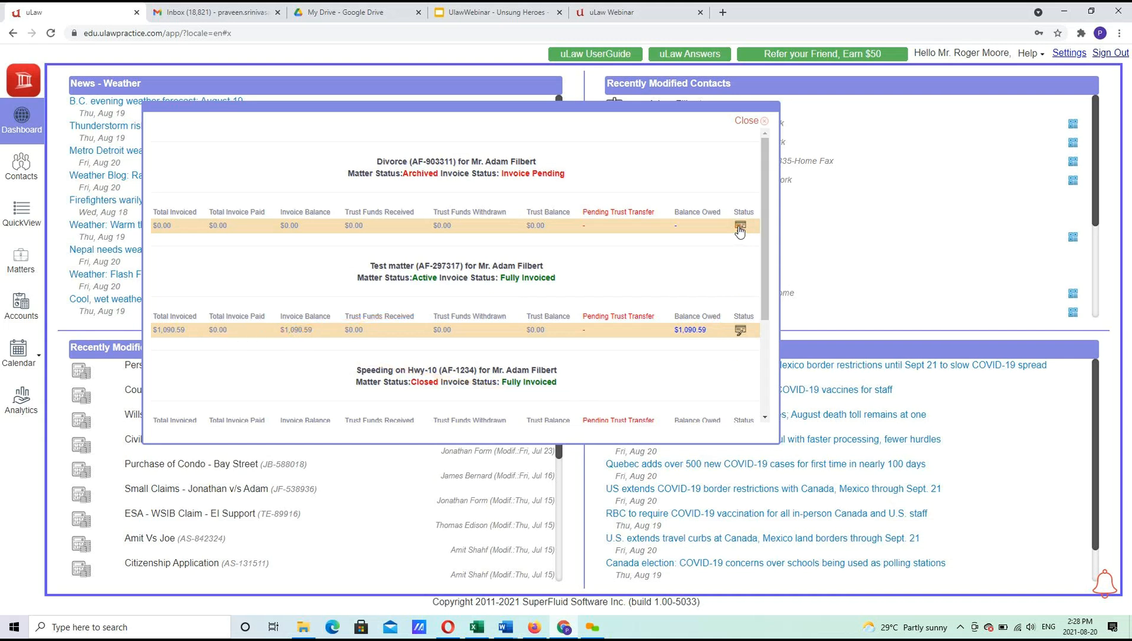
View and close Matter Analytics for the Test matter and then the Divorce matter.
click(742, 337)
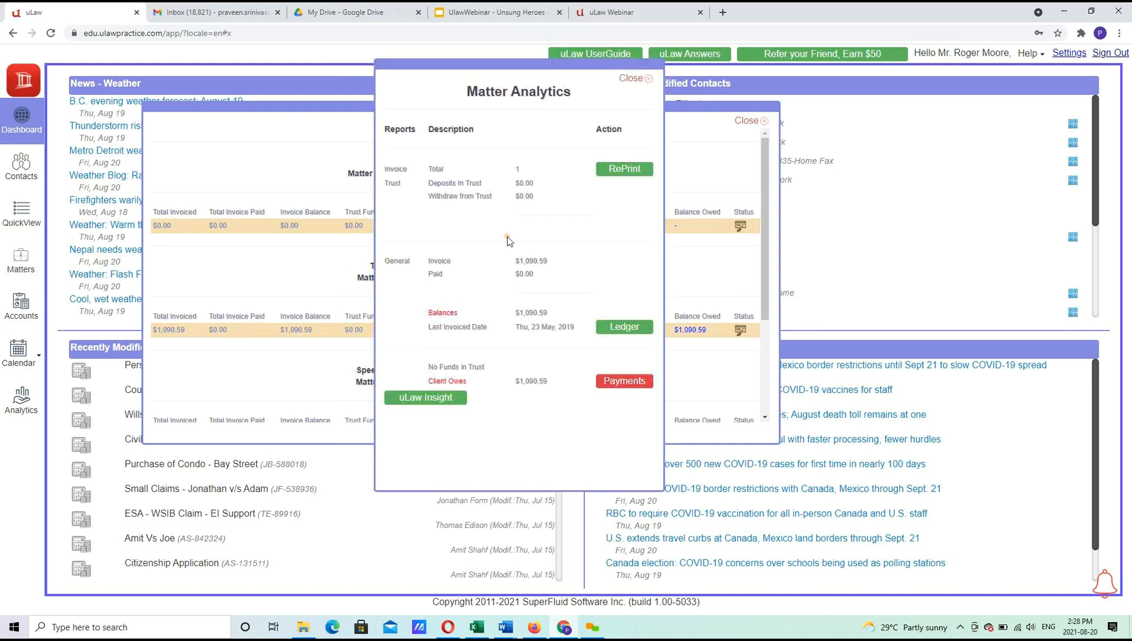
click(636, 80)
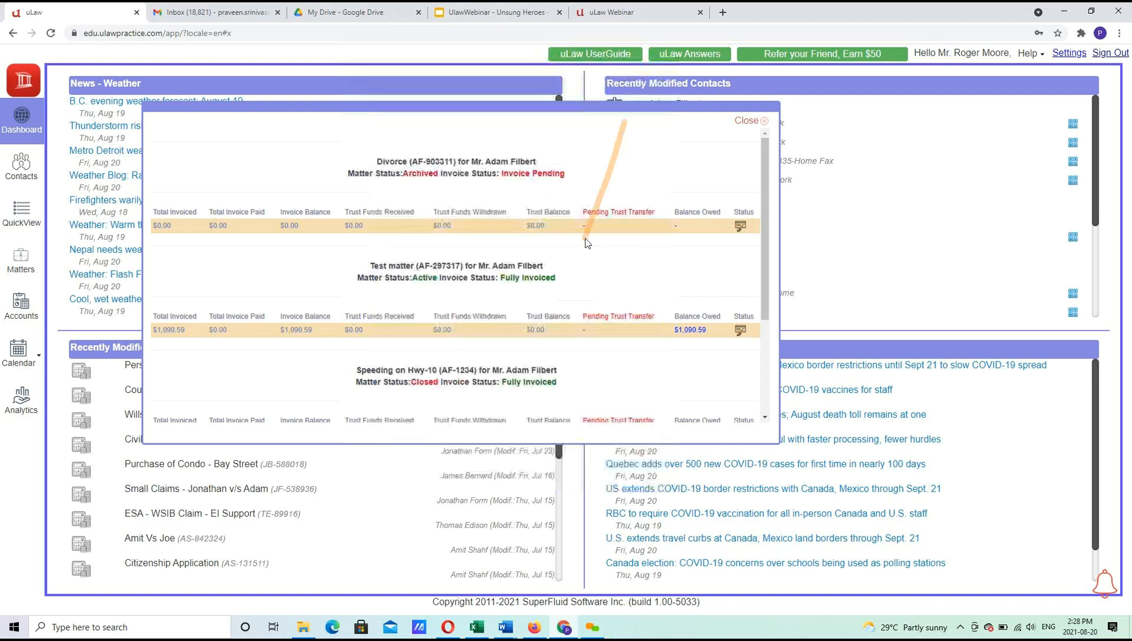
click(742, 228)
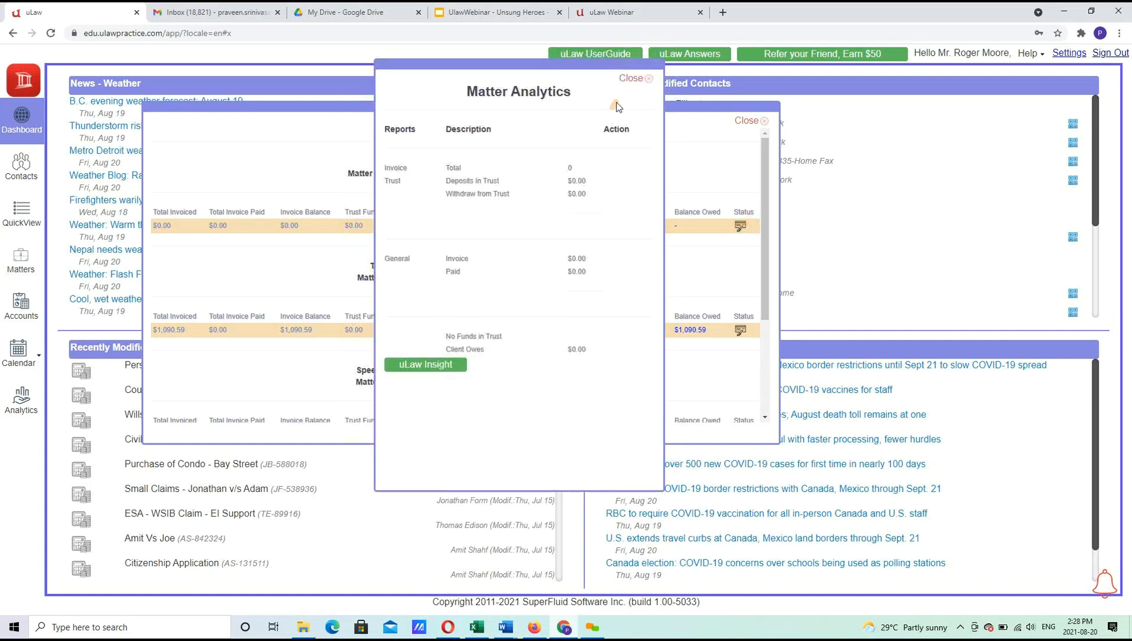
click(636, 79)
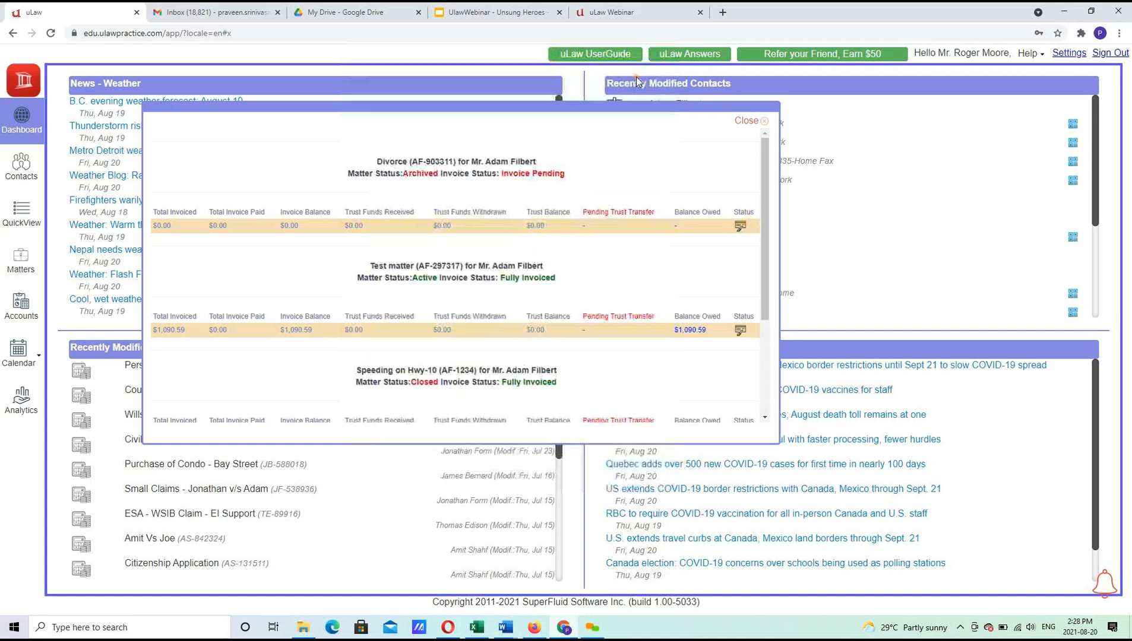
click(746, 122)
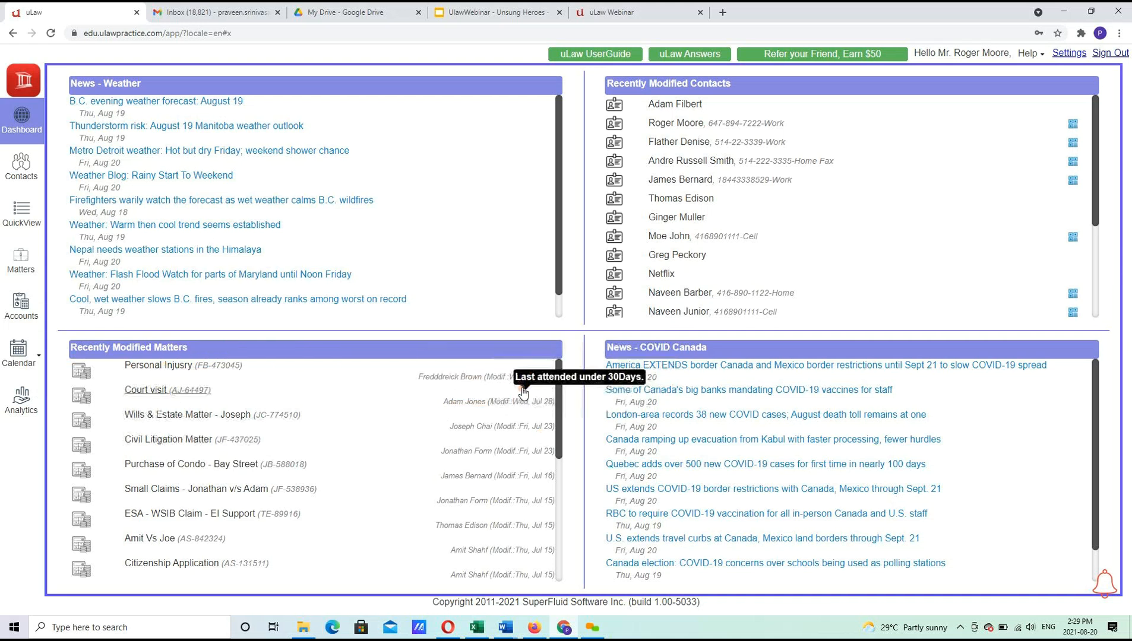
mouse_move(551, 387)
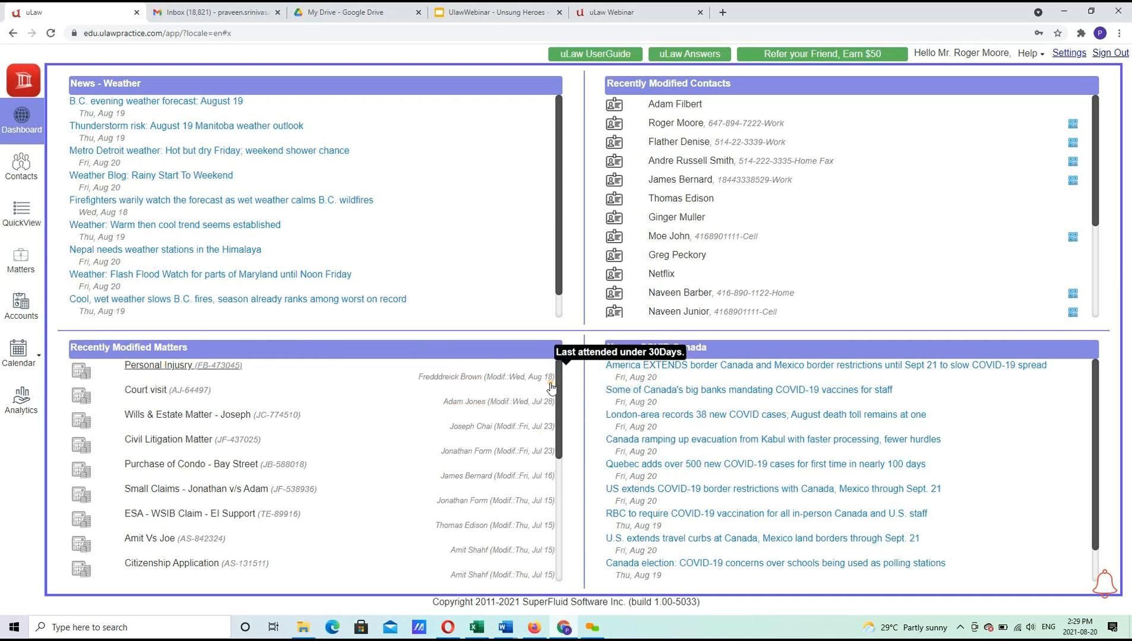
click(188, 365)
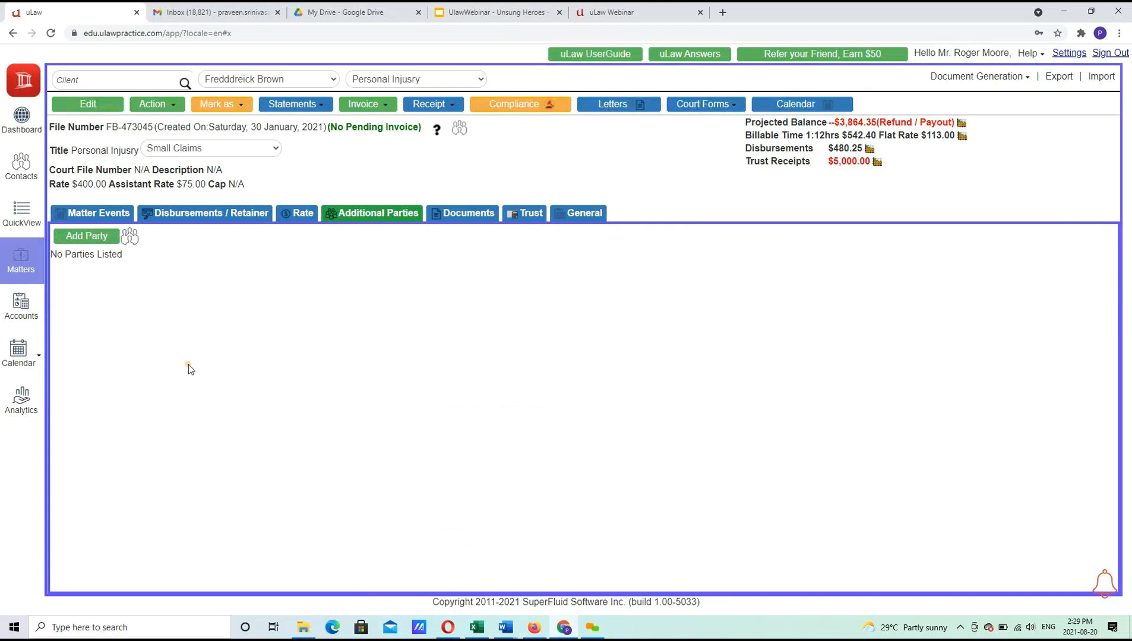
Review the Personal Injury matter's events, disbursements, $5,000 retainer and invoices, then go to the Dashboard.
click(113, 214)
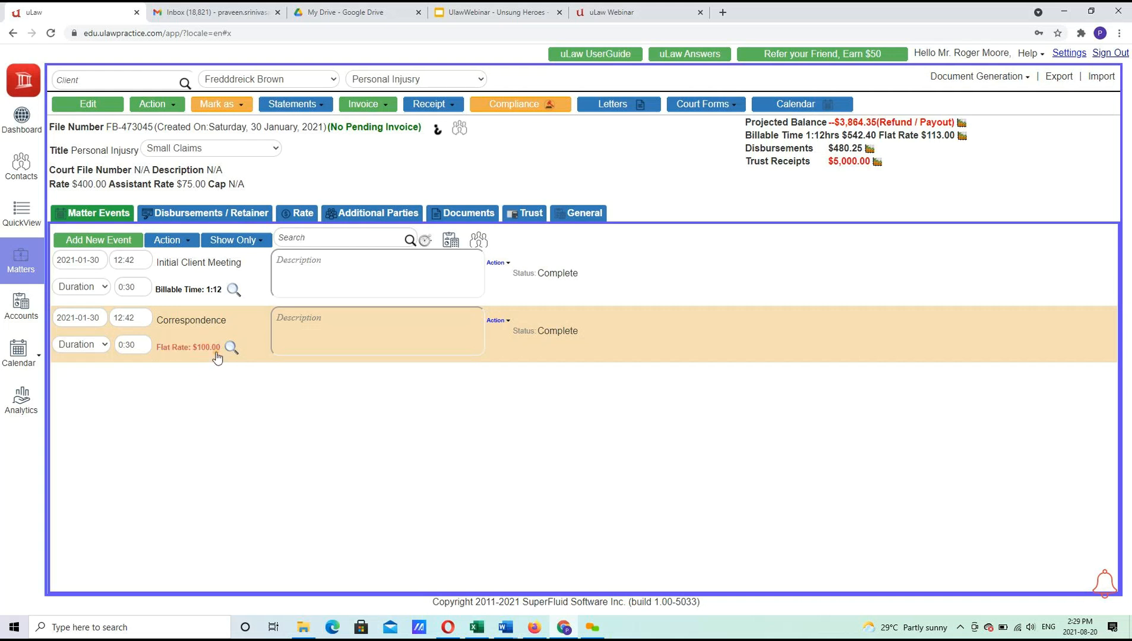
click(263, 215)
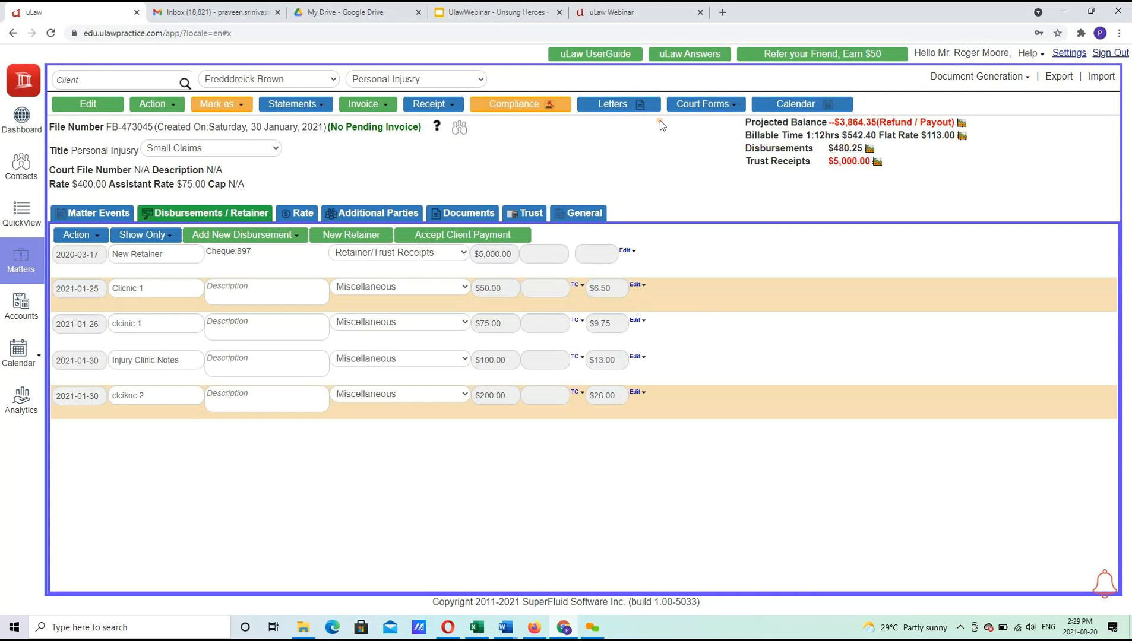
click(373, 129)
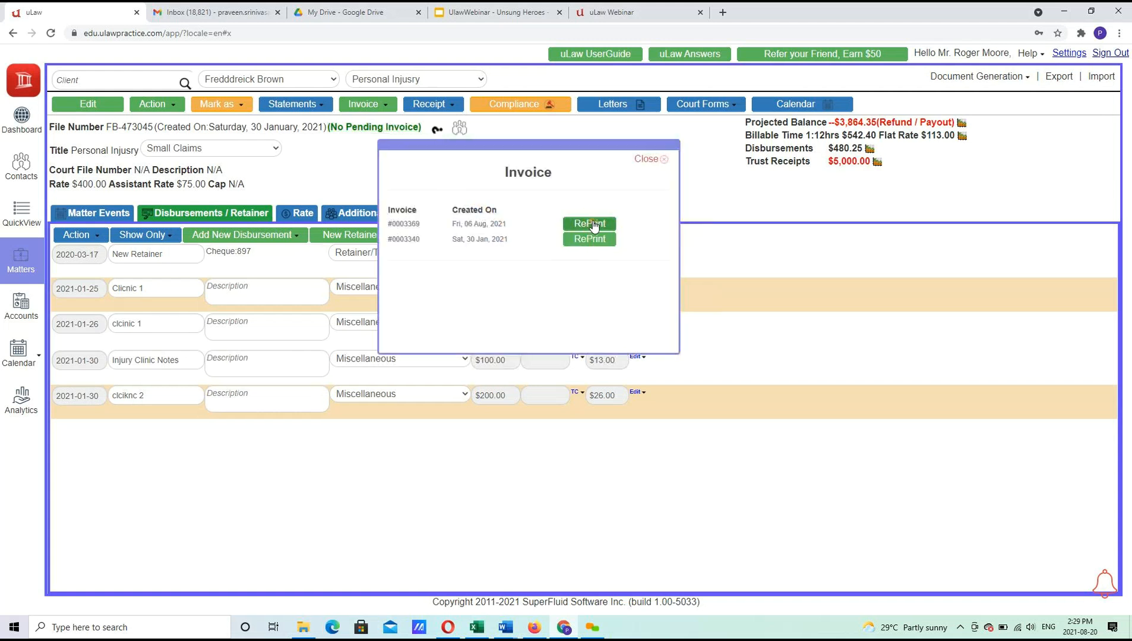
click(650, 160)
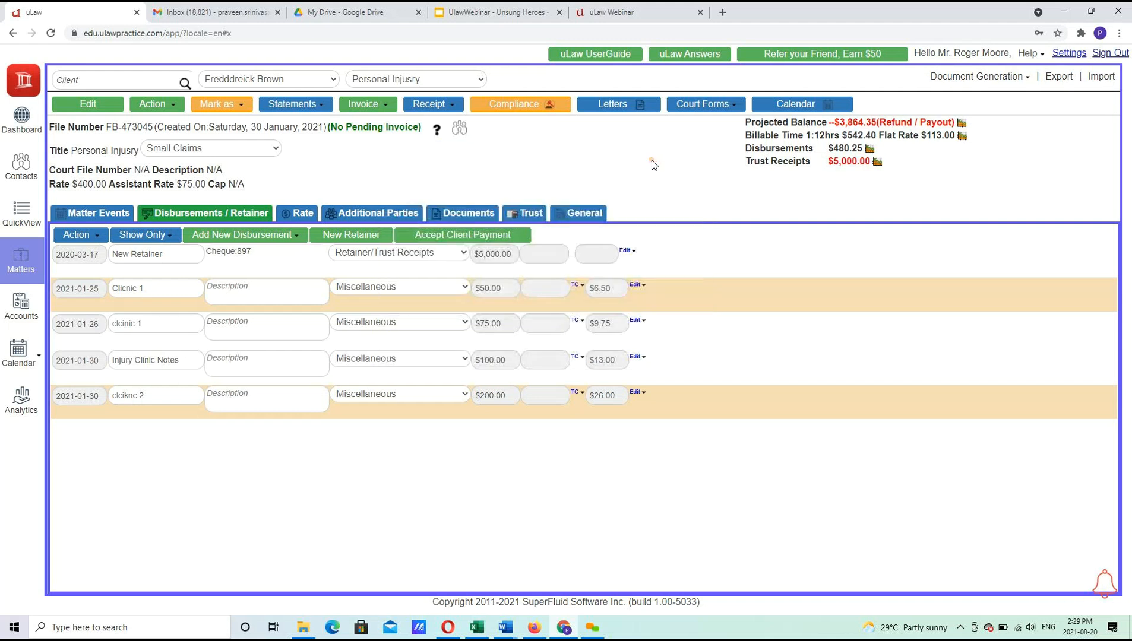
click(21, 121)
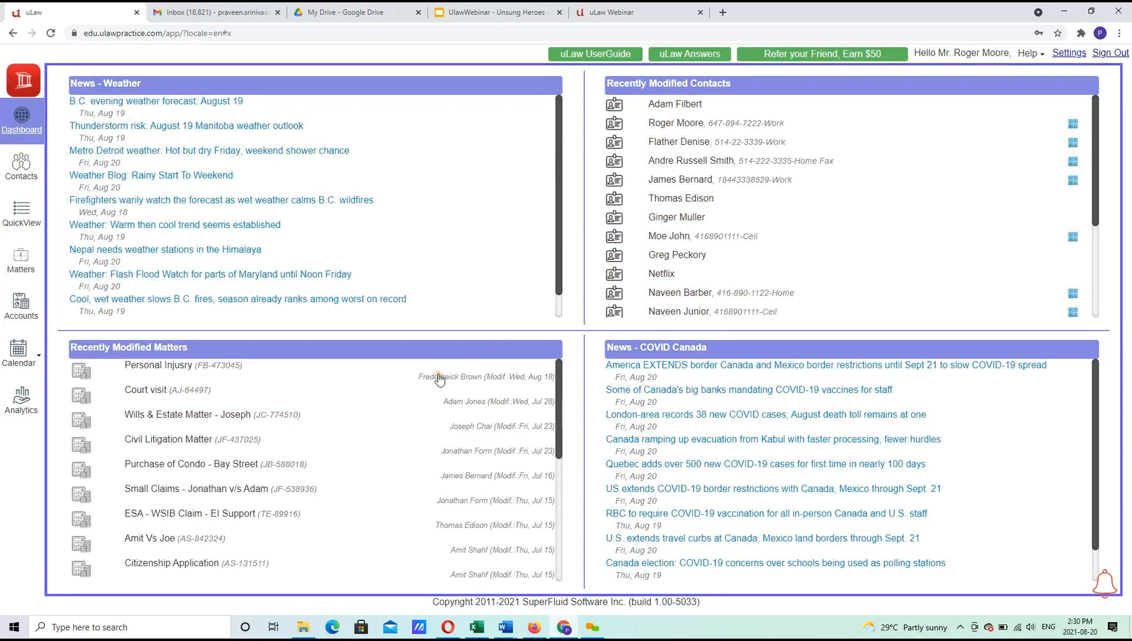
mouse_move(439, 377)
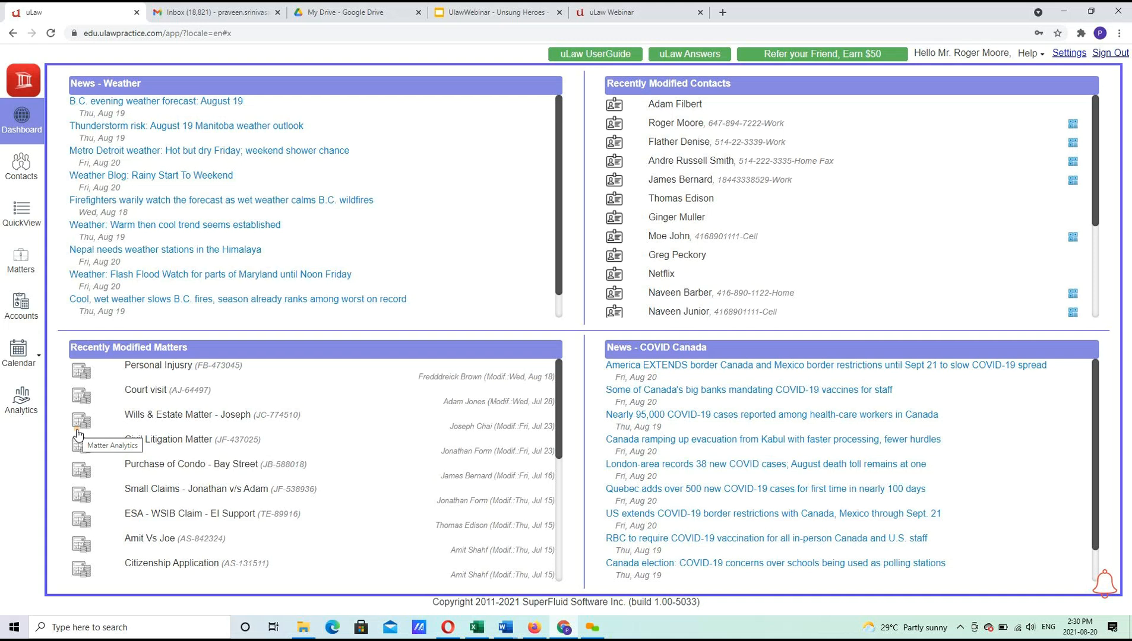
click(88, 374)
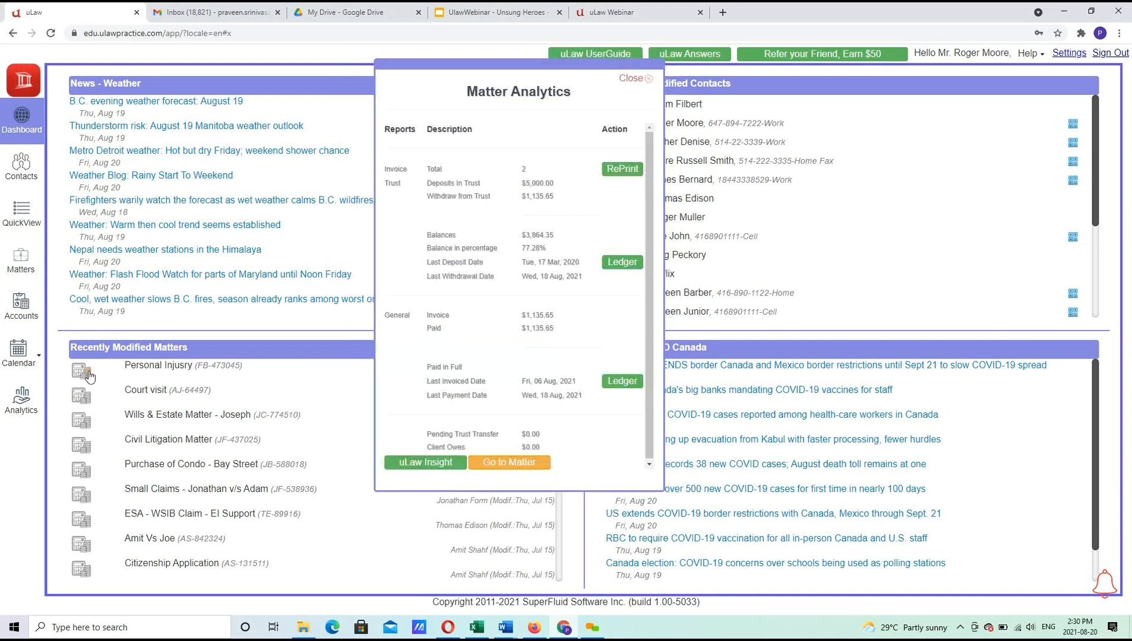
click(629, 79)
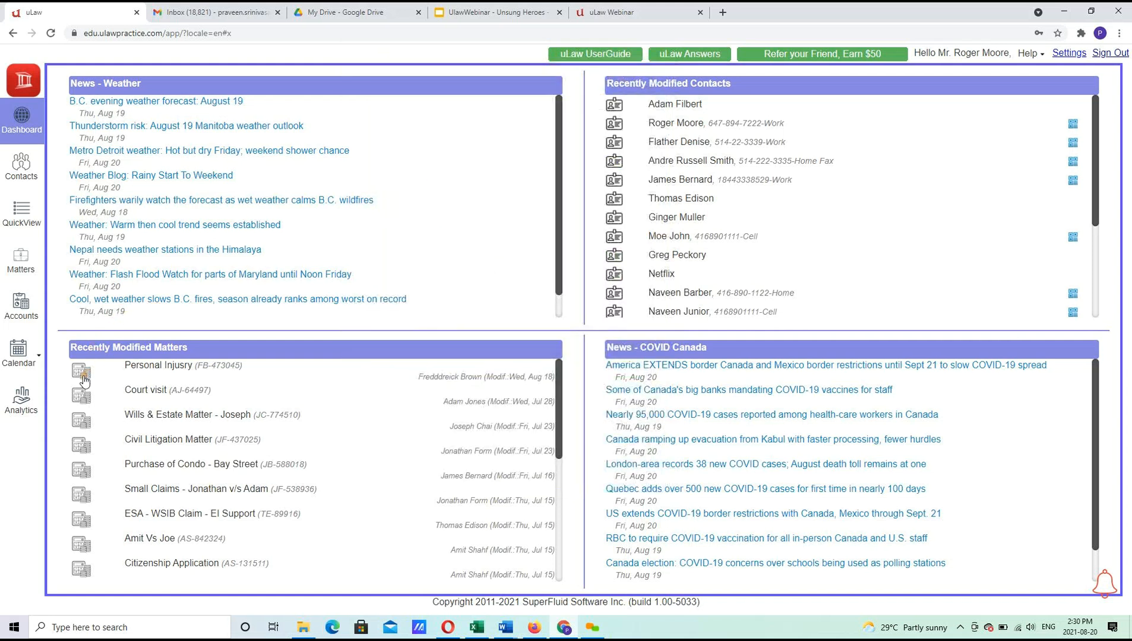
drag(84, 381, 59, 361)
click(84, 368)
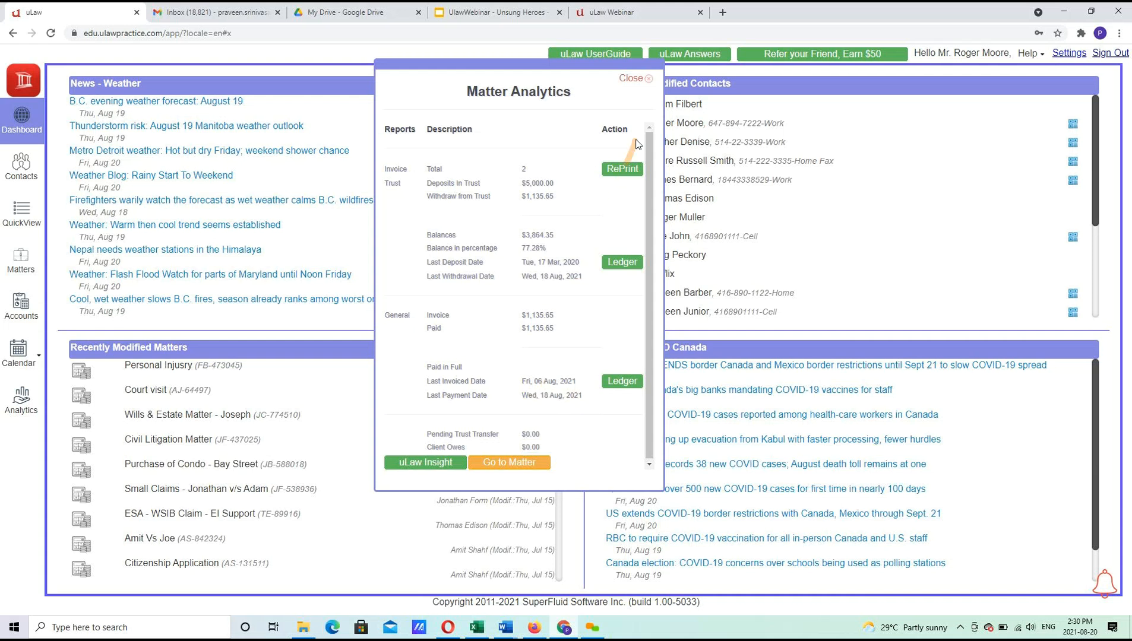
click(630, 79)
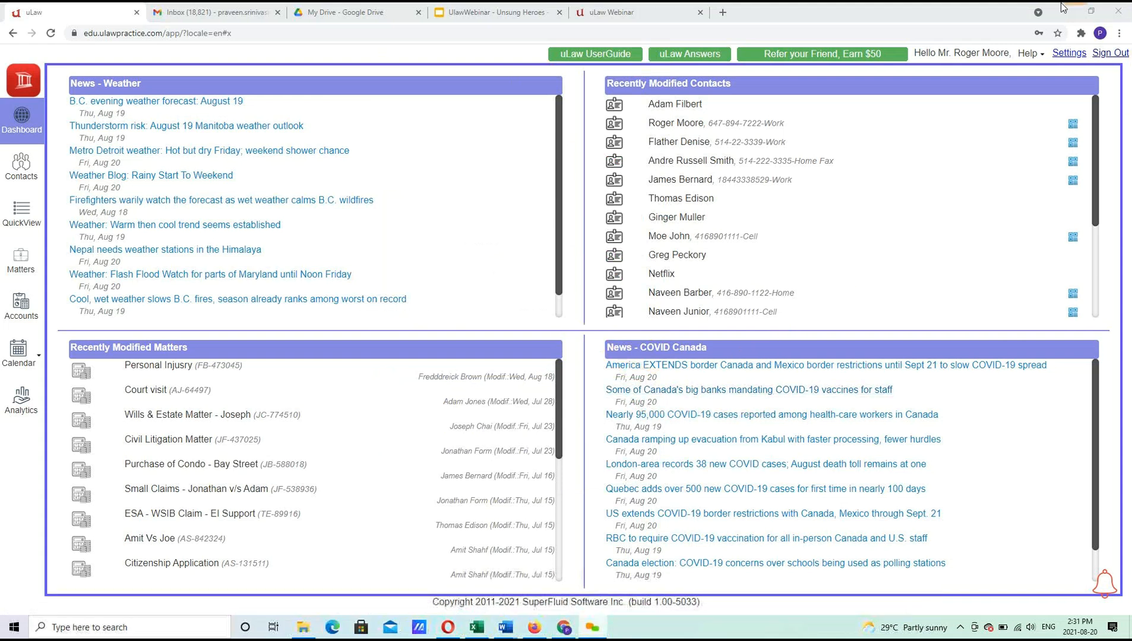
Open the Dashboard profile settings, keeping the event range at ±1 Week and six analytical items.
click(1067, 53)
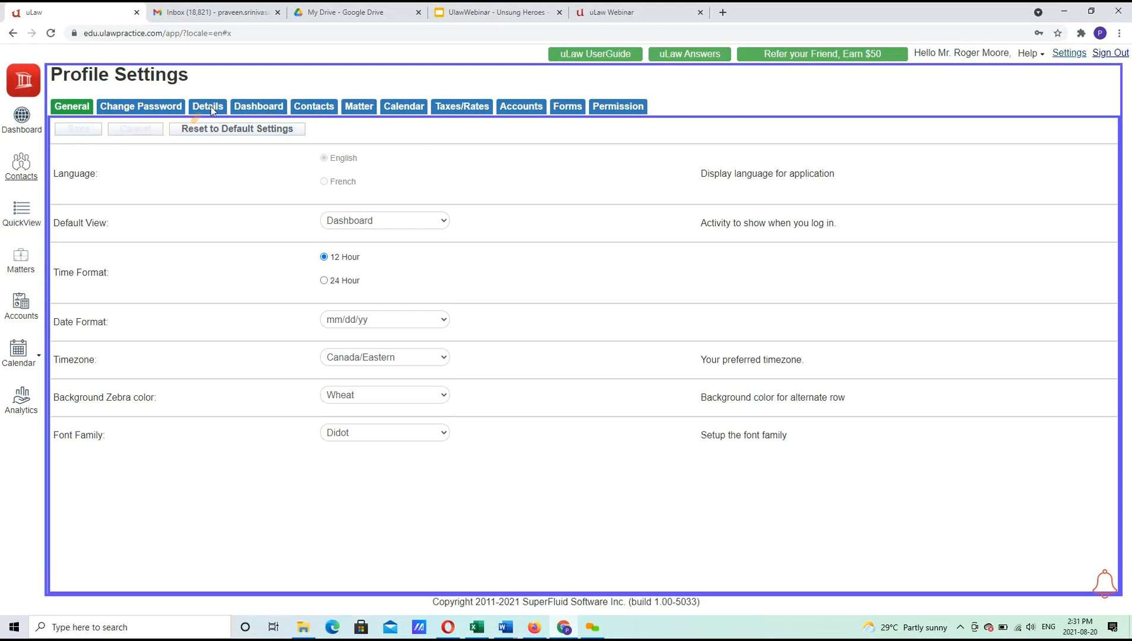
click(278, 108)
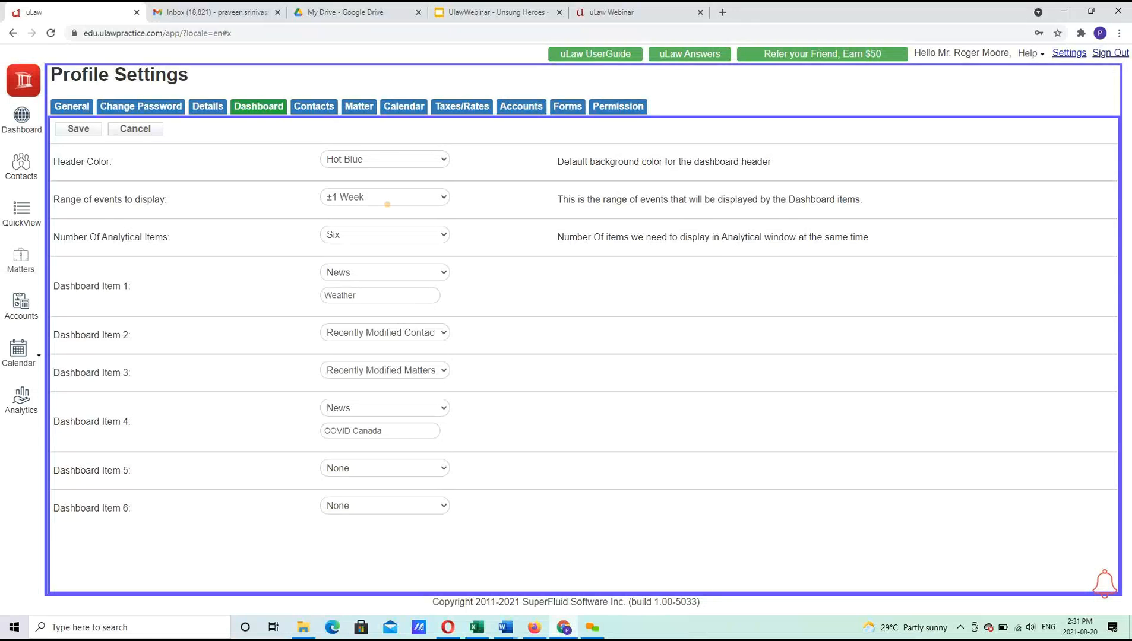
click(387, 204)
click(387, 204)
click(379, 237)
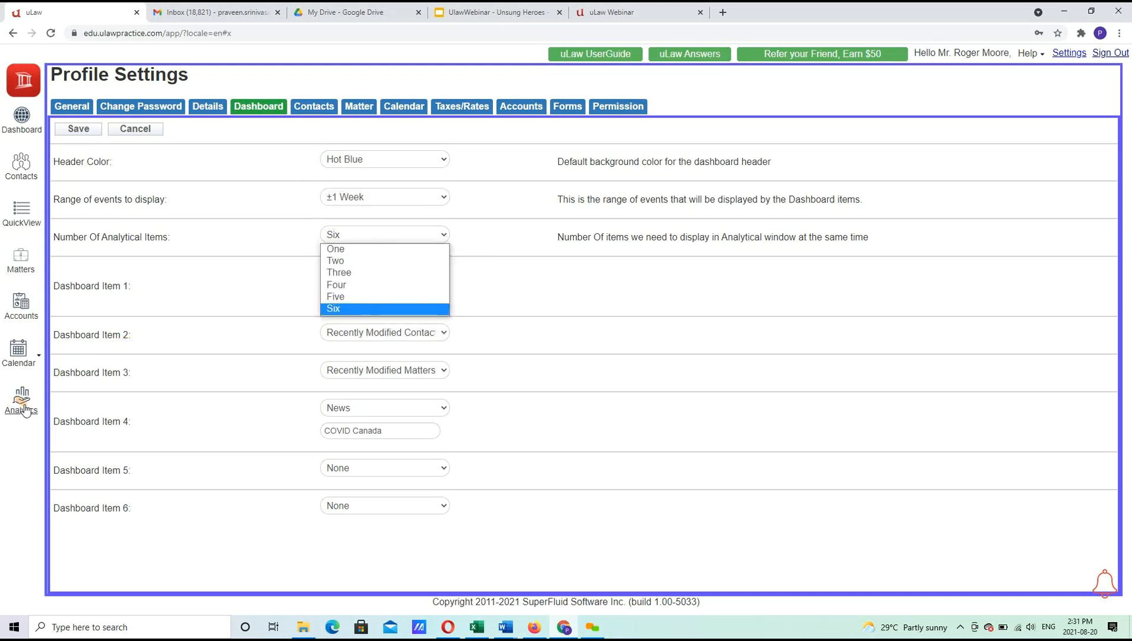
click(513, 294)
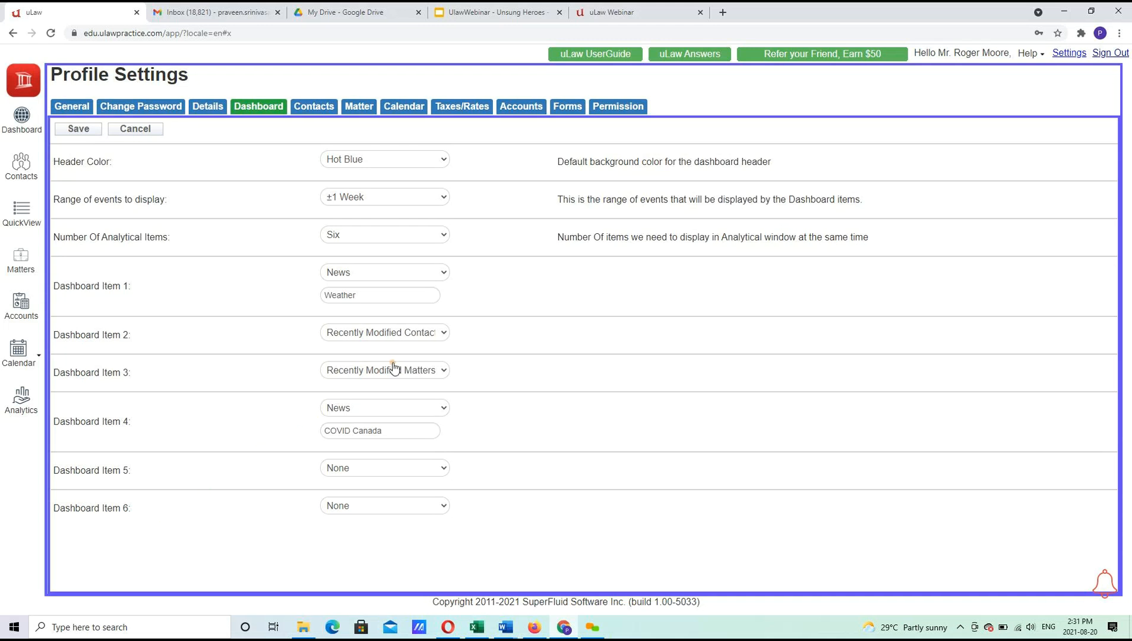
Set dashboard items 1–3 to Recently Modified Contacts, Recently Modified Matters and News.
click(400, 275)
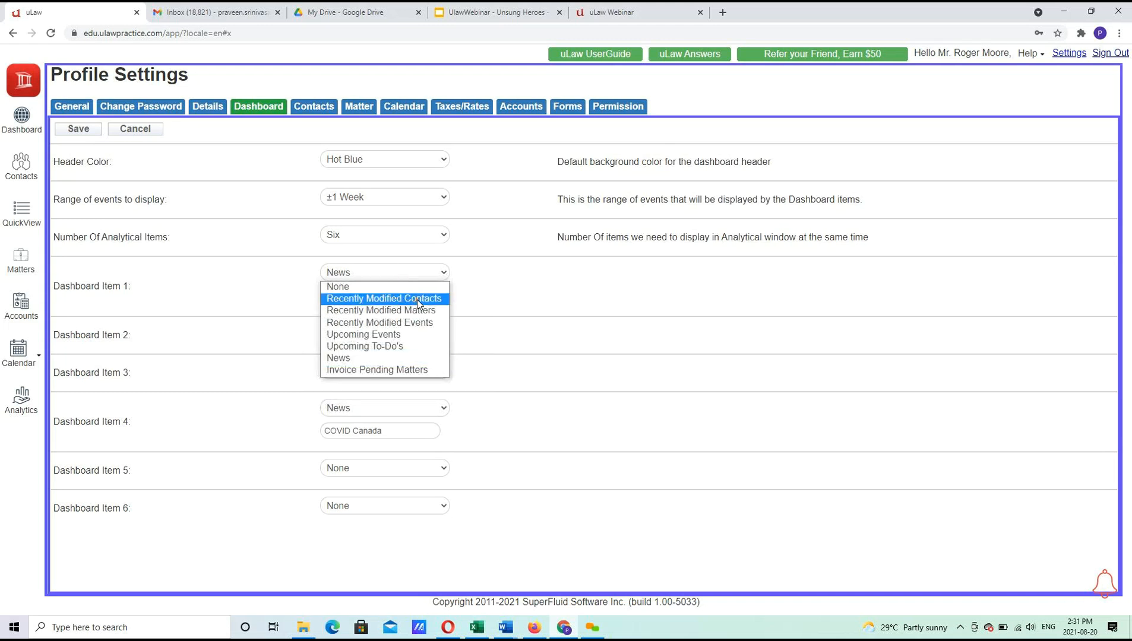
click(416, 298)
click(412, 311)
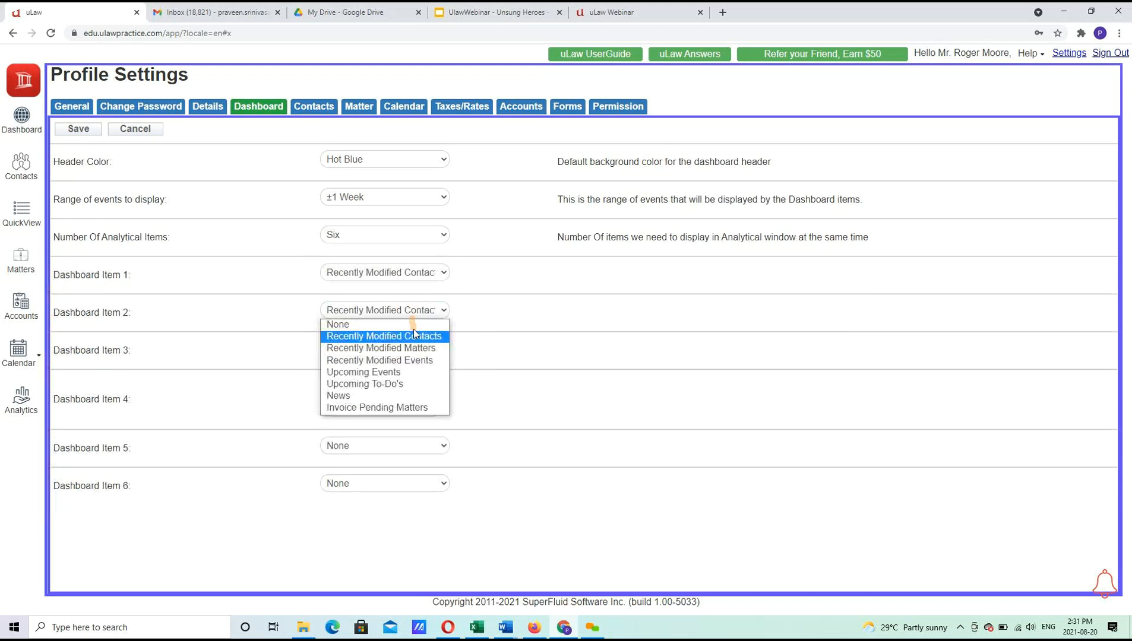
click(413, 348)
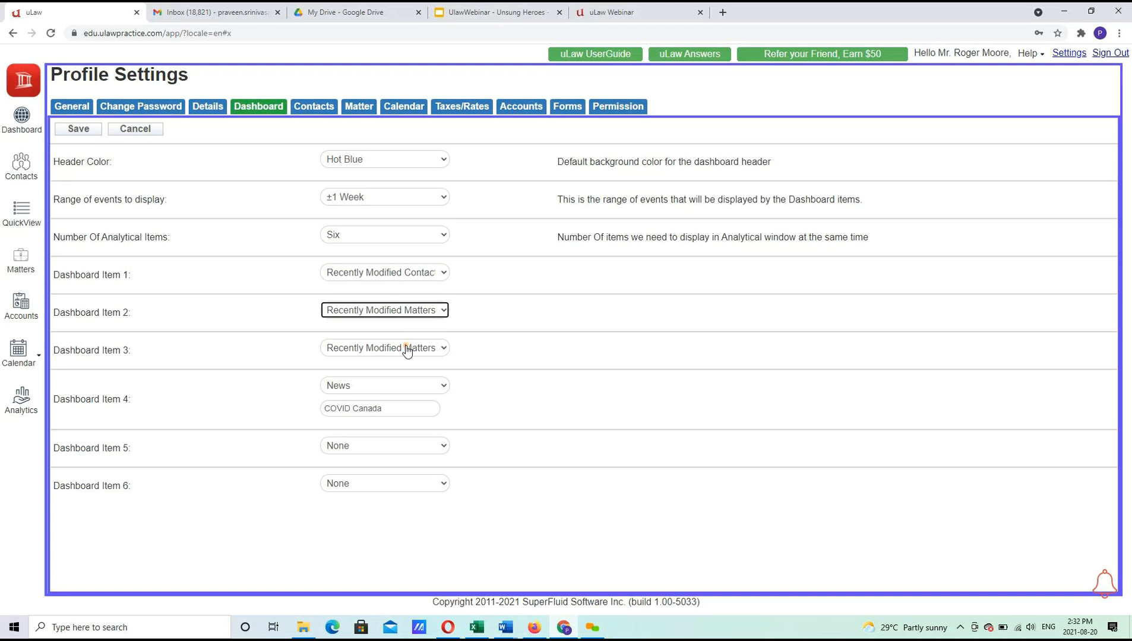
click(408, 348)
click(364, 433)
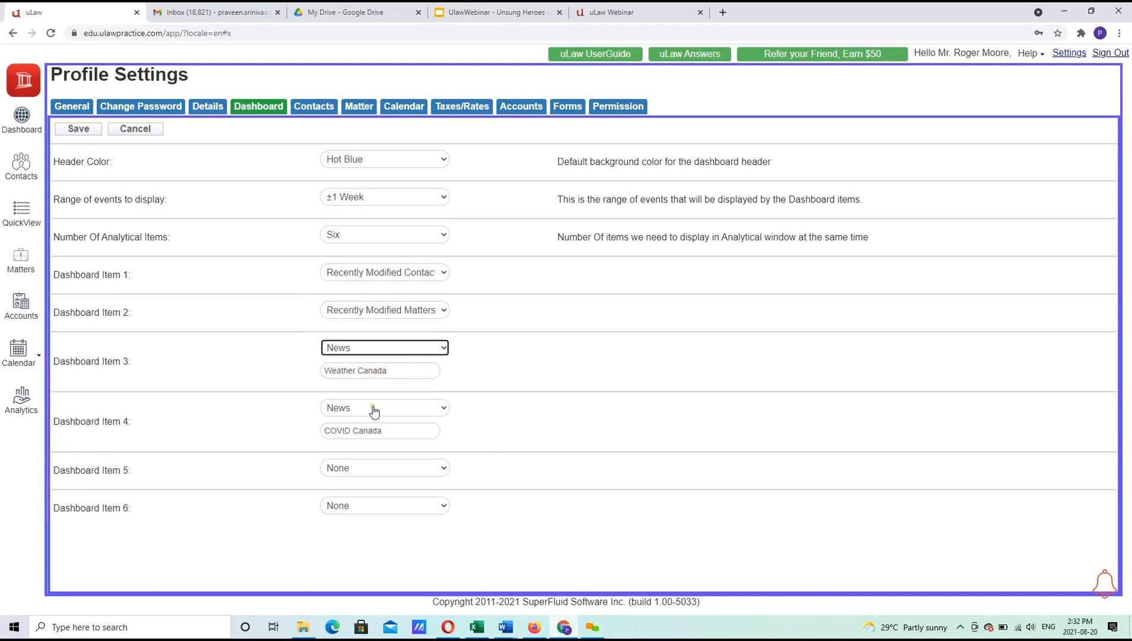
Choose Invoice Pending Matters for item 5 and Upcoming Events for item 6, then save.
click(362, 469)
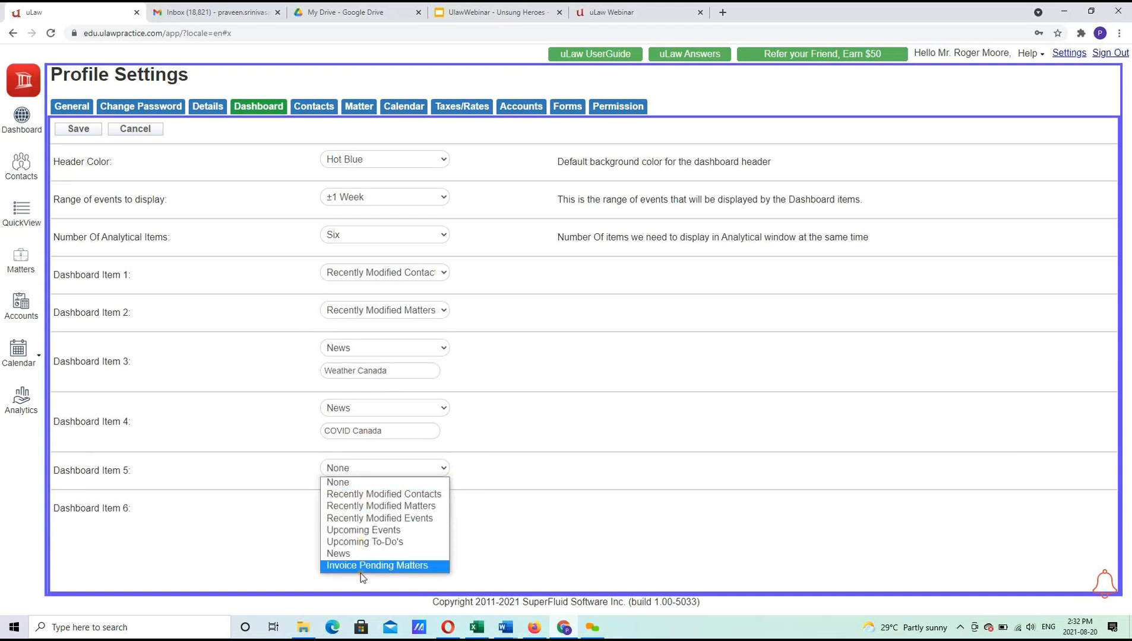
click(360, 569)
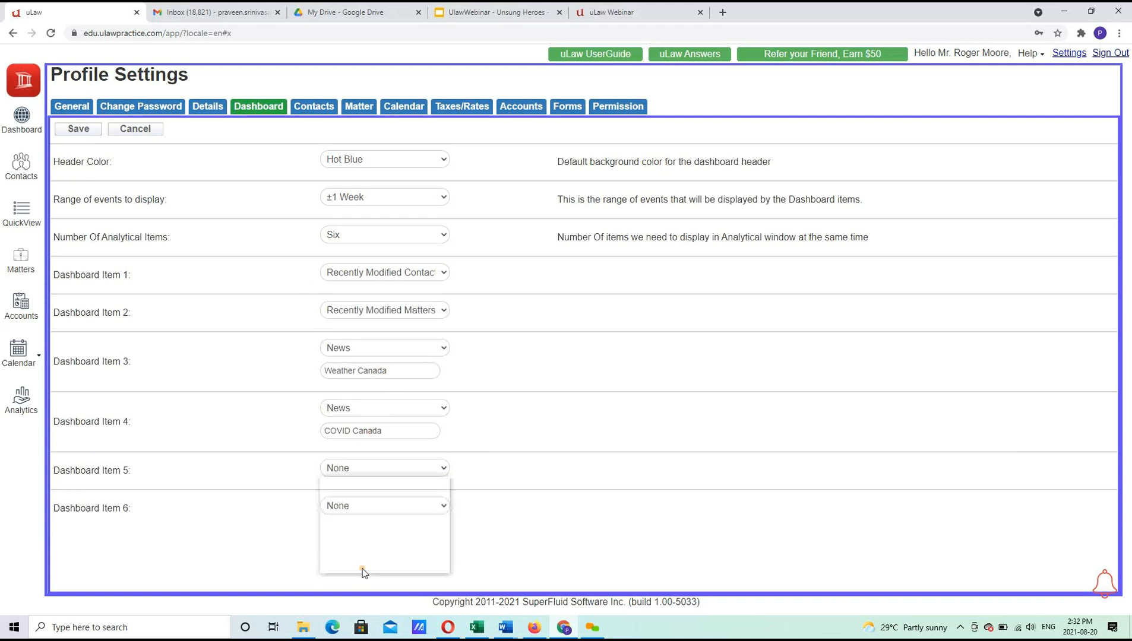
click(358, 507)
click(354, 519)
click(364, 508)
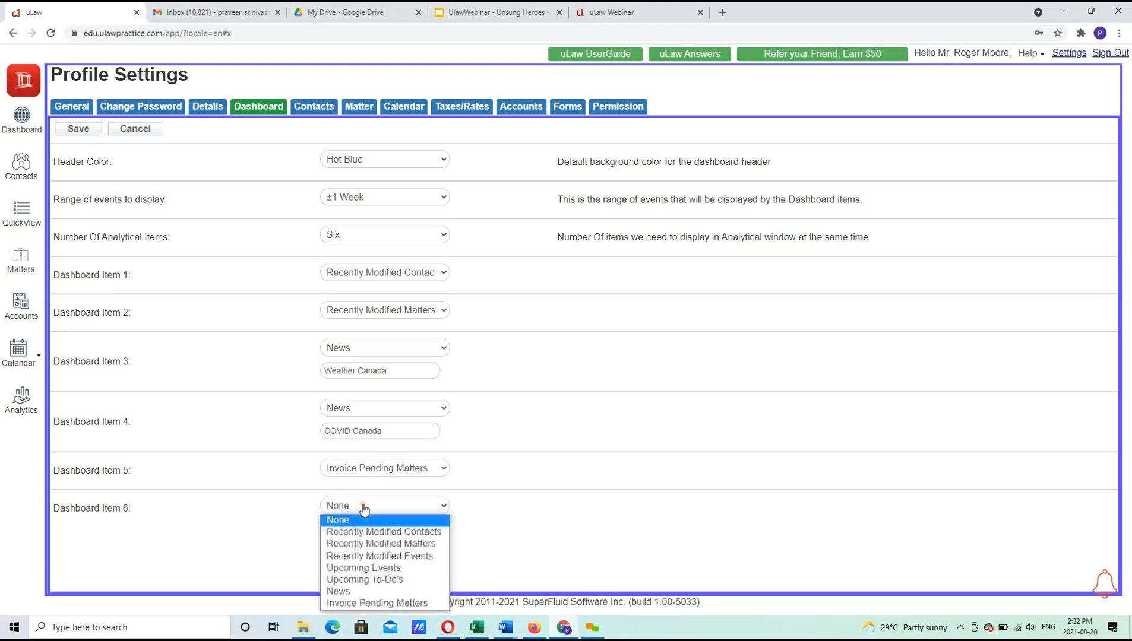
click(364, 568)
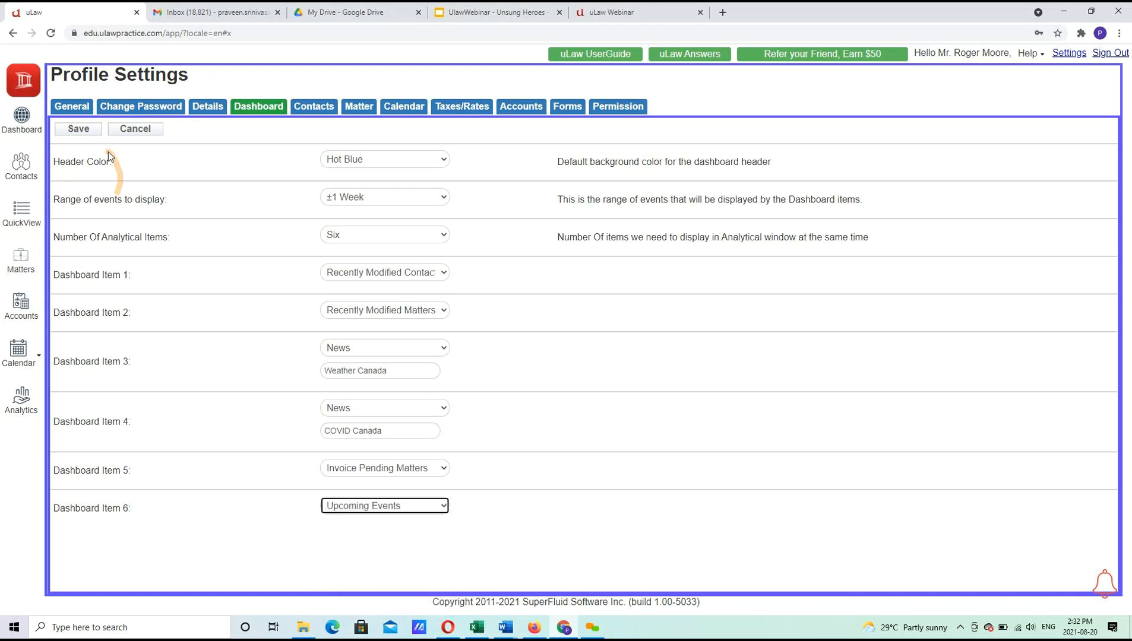
click(79, 130)
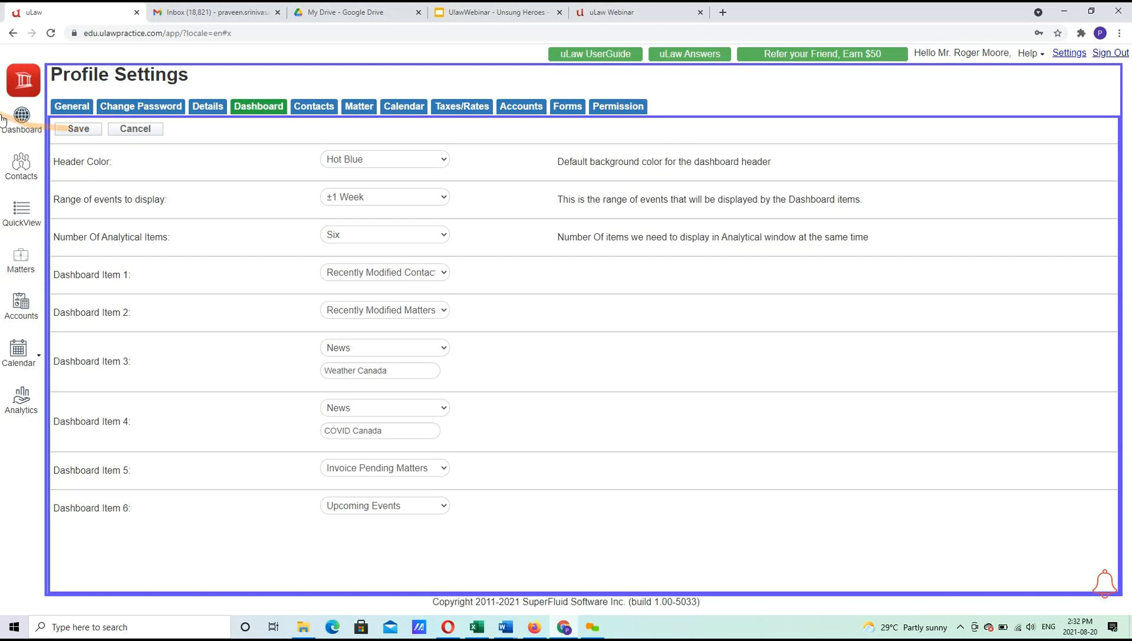
From the dashboard's Invoice Pending Matters panel, preview the Court visit invoice as a PDF.
click(23, 121)
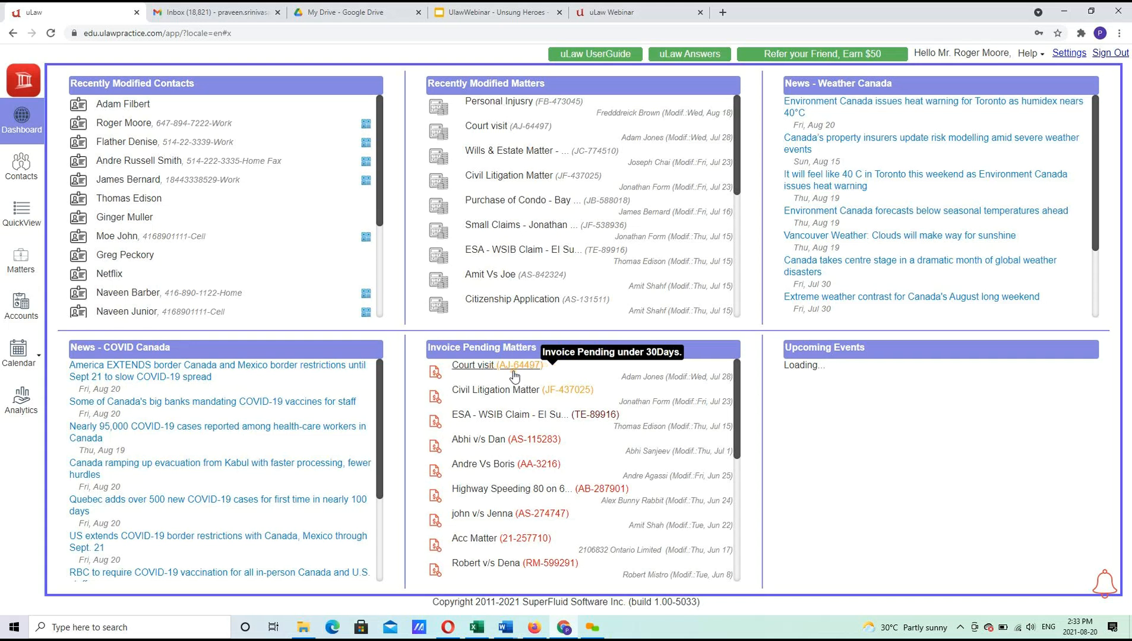
click(437, 372)
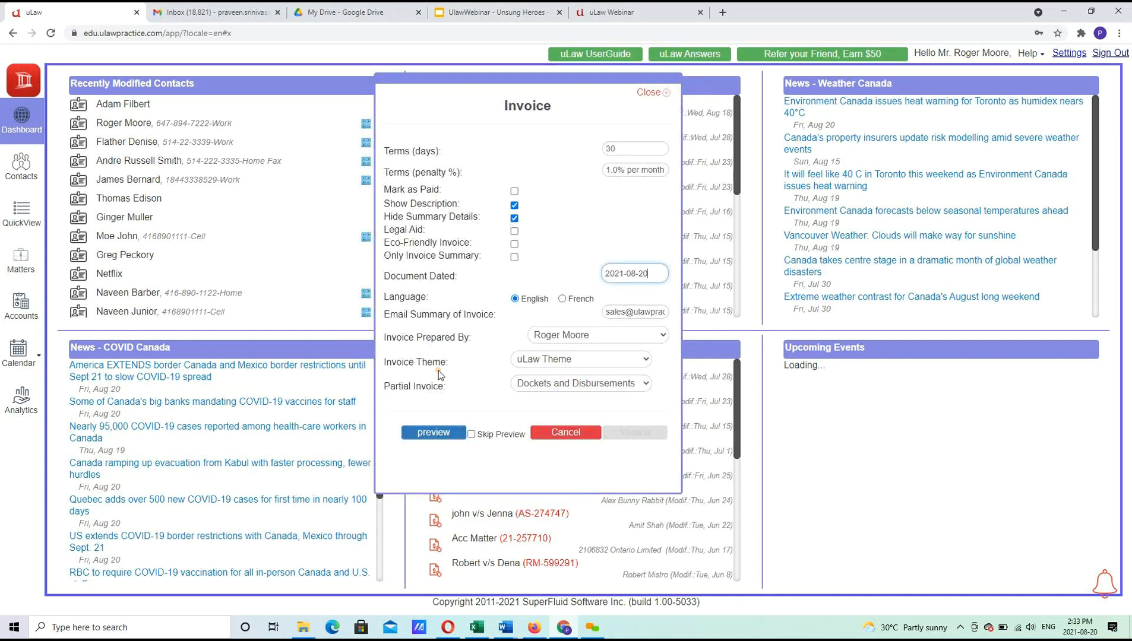
click(435, 433)
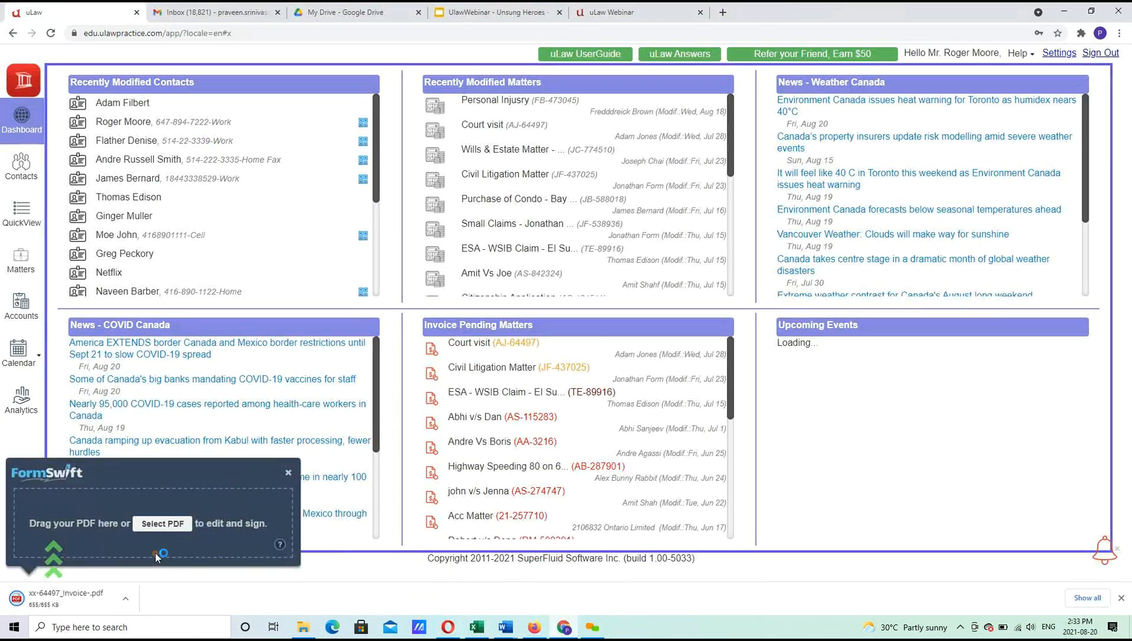
Open the downloaded Court visit invoice PDF and read its three pages to the $49.60 Amount Due.
click(75, 586)
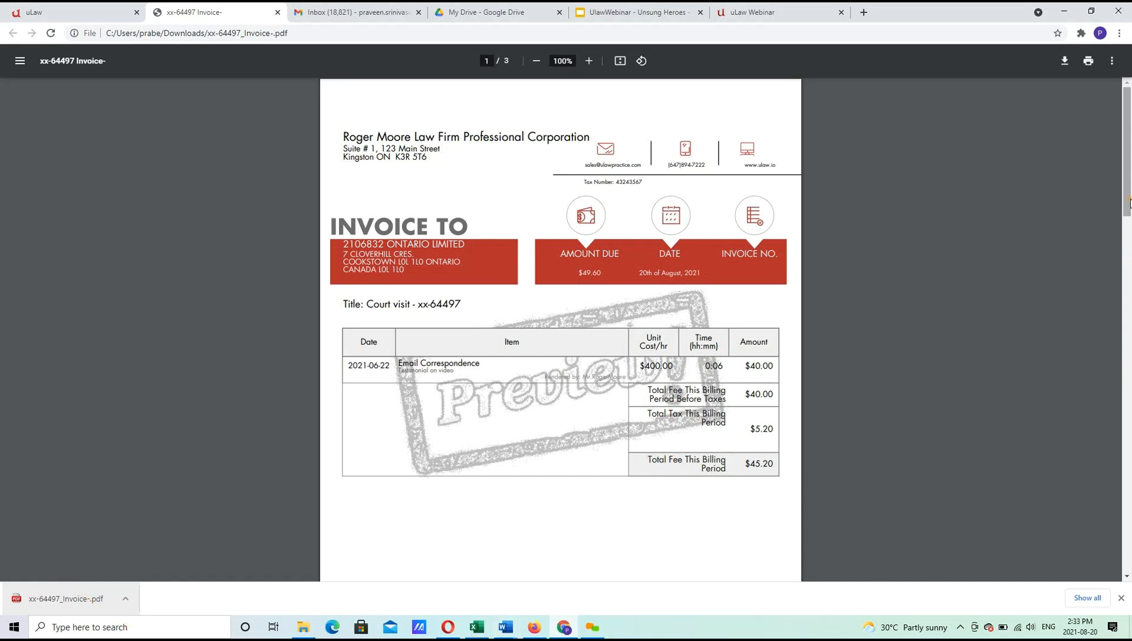
drag(1127, 204, 1126, 363)
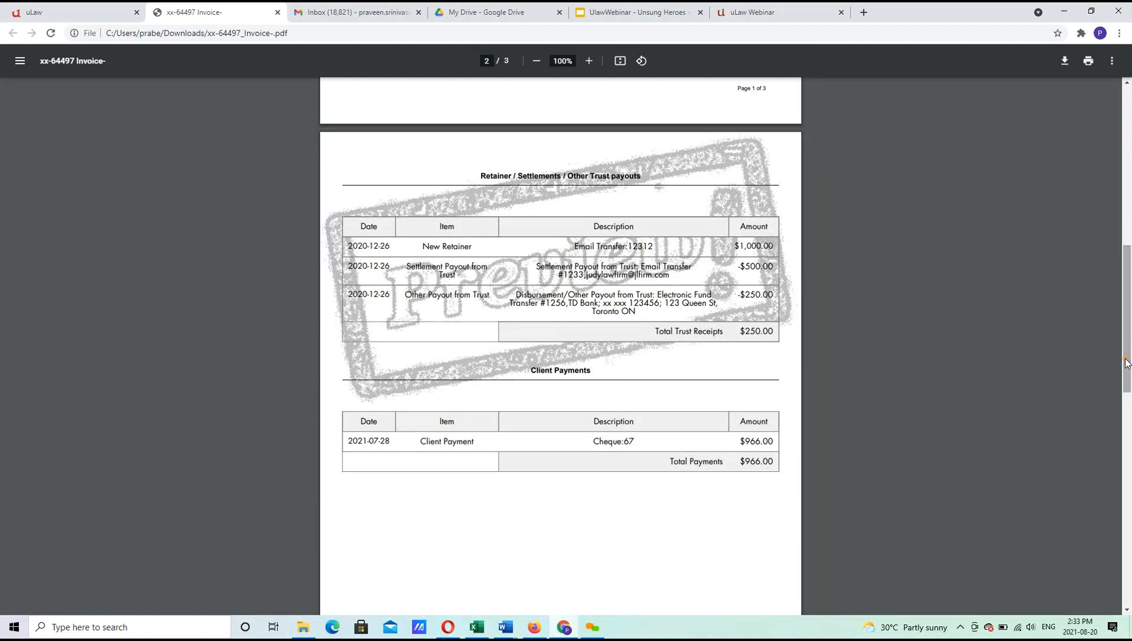
mouse_move(1127, 364)
mouse_down()
mouse_move(1130, 387)
mouse_move(1128, 365)
mouse_up()
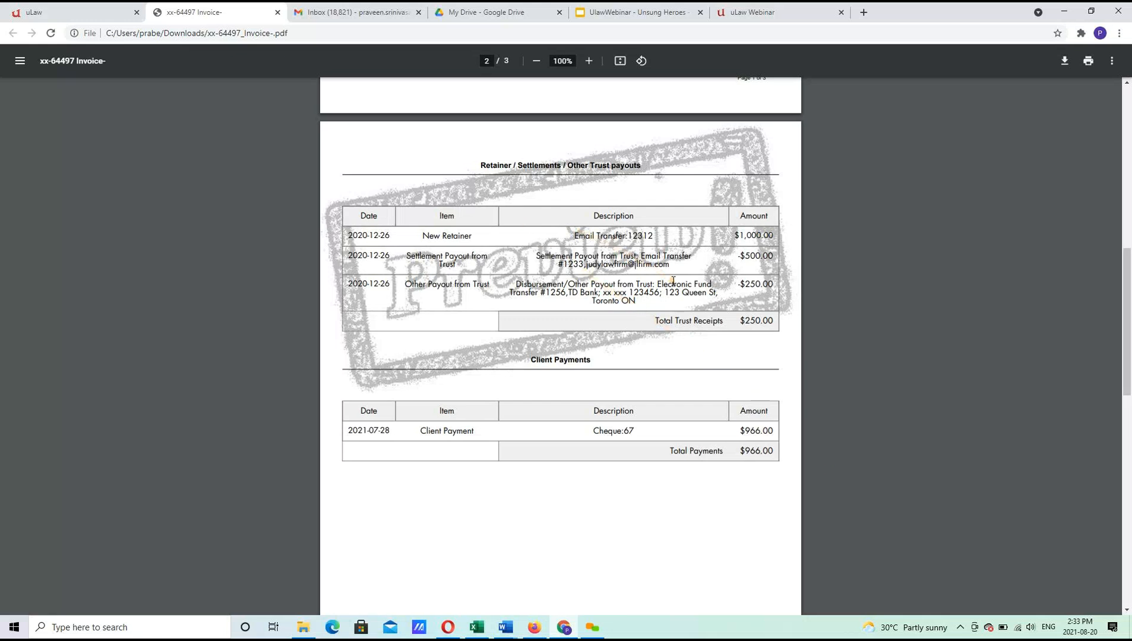
drag(1127, 287, 1130, 483)
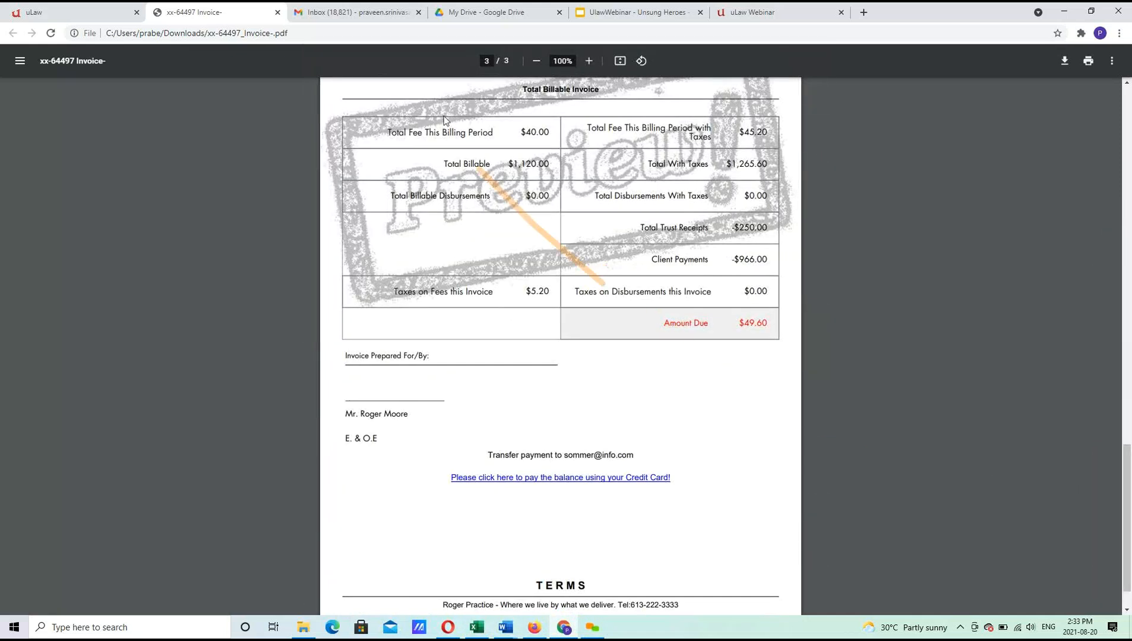
Issue invoice 0003370 for the Court visit matter and download it.
click(74, 8)
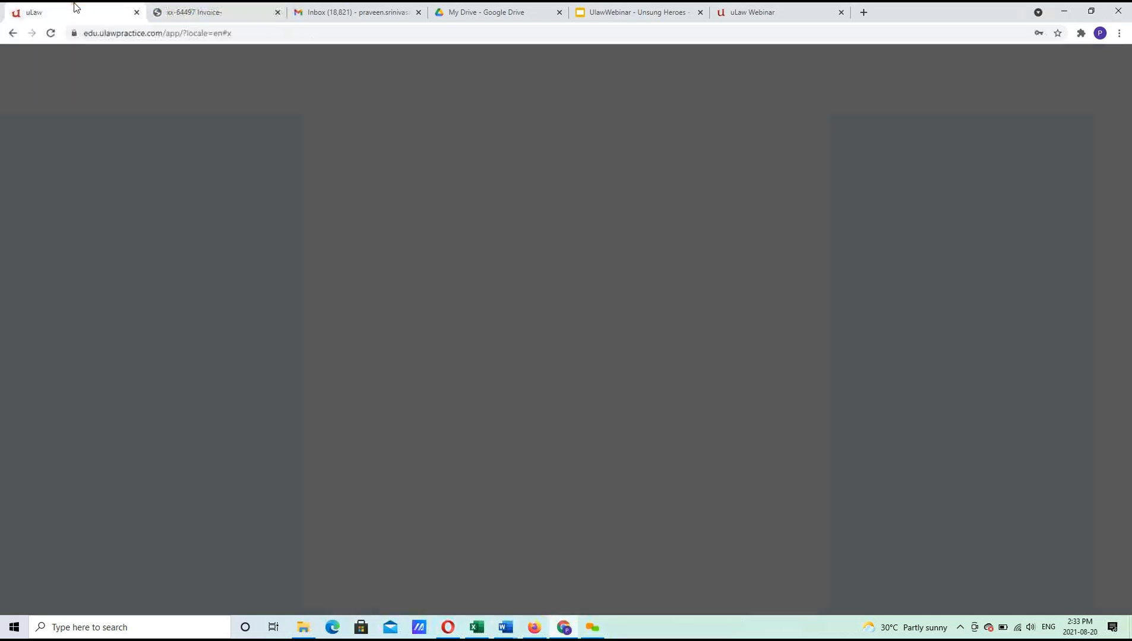
click(434, 369)
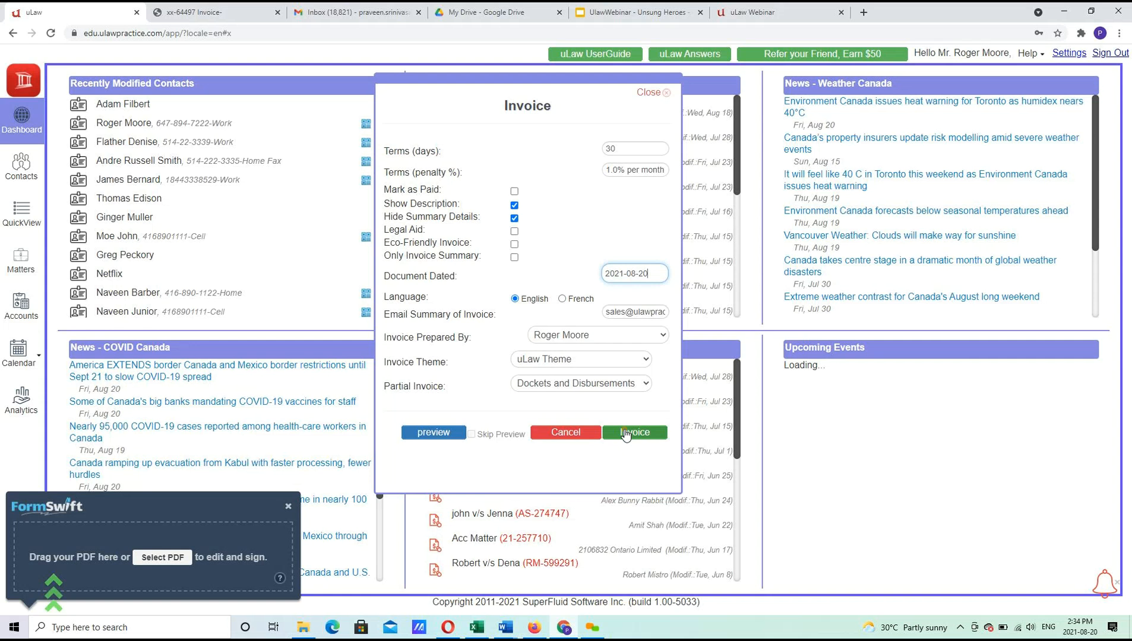
click(625, 433)
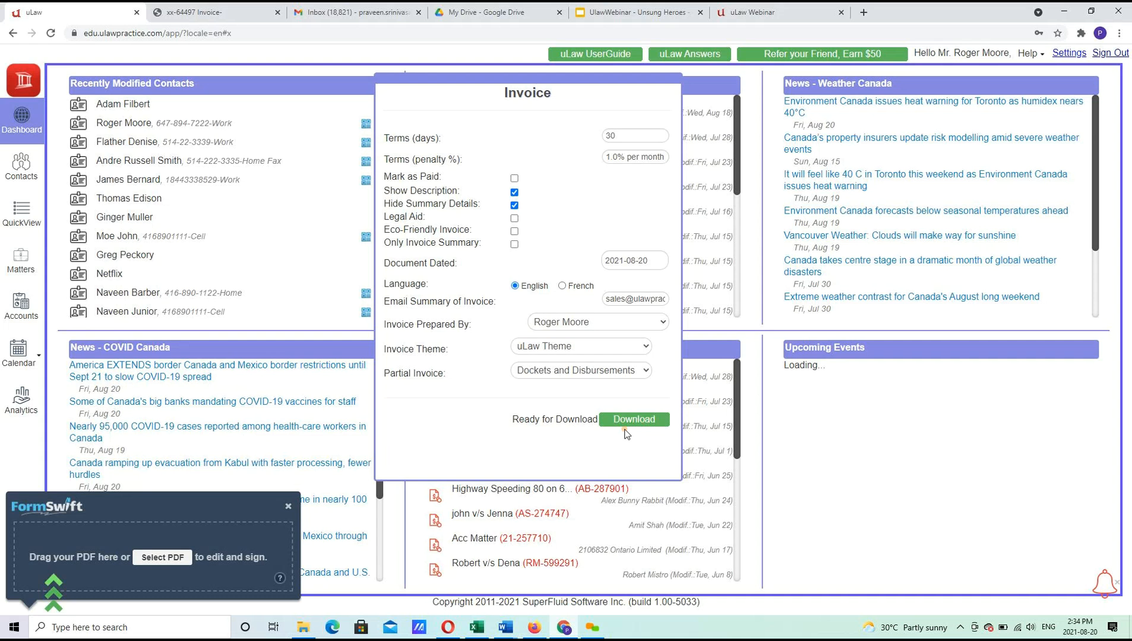
click(634, 420)
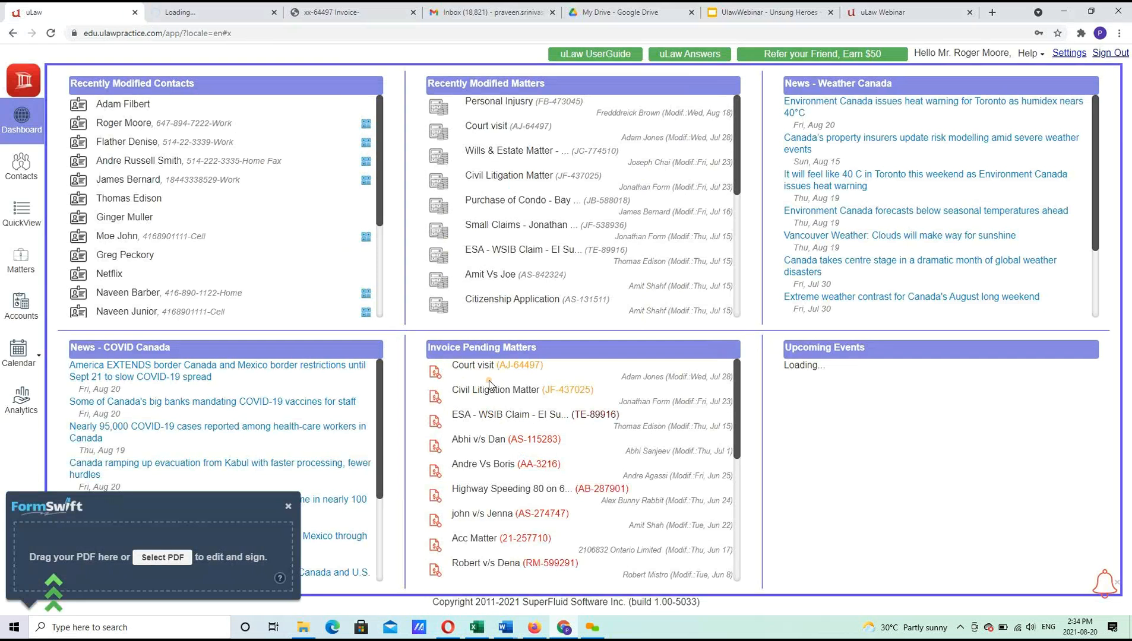
Dismiss the FormSwift popup, view the downloaded invoice PDF, and return to the uLaw dashboard.
click(288, 507)
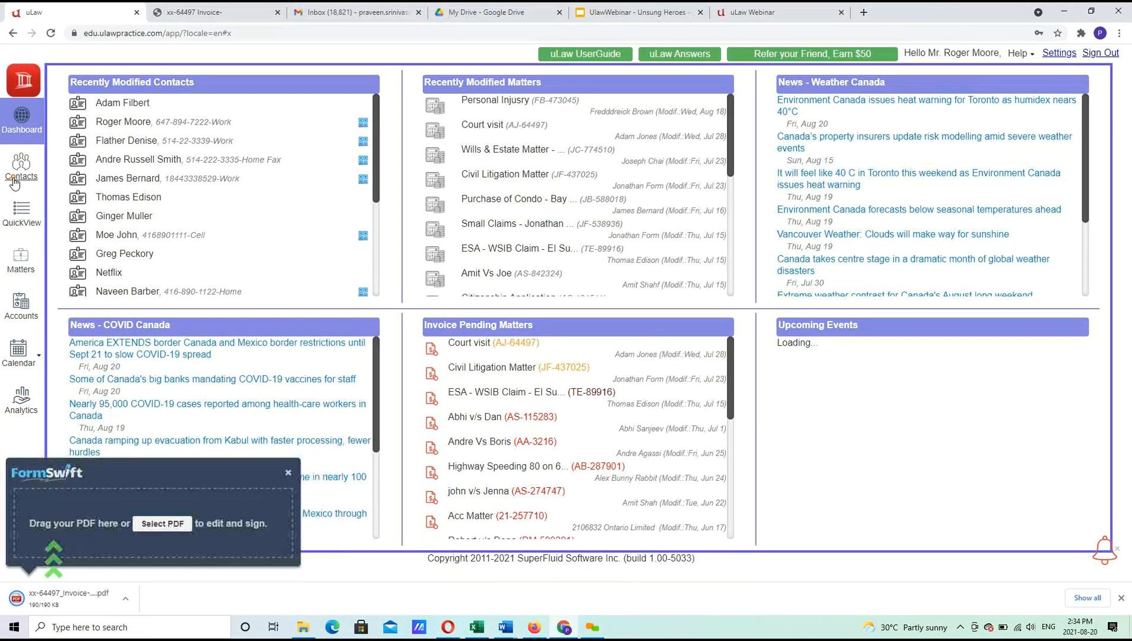
click(74, 598)
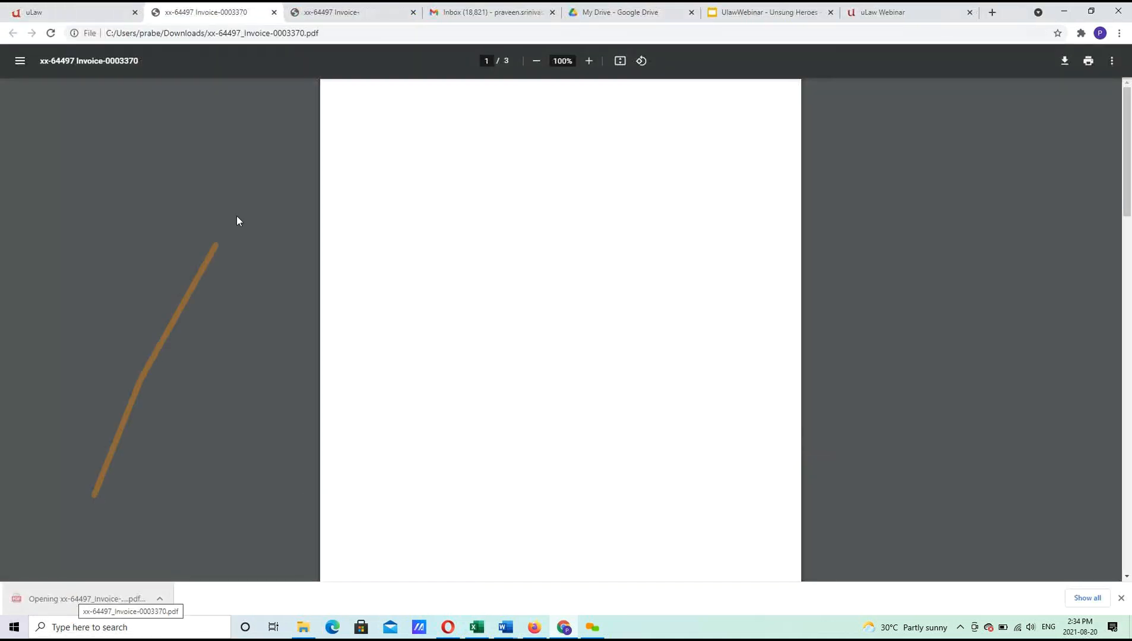
click(274, 12)
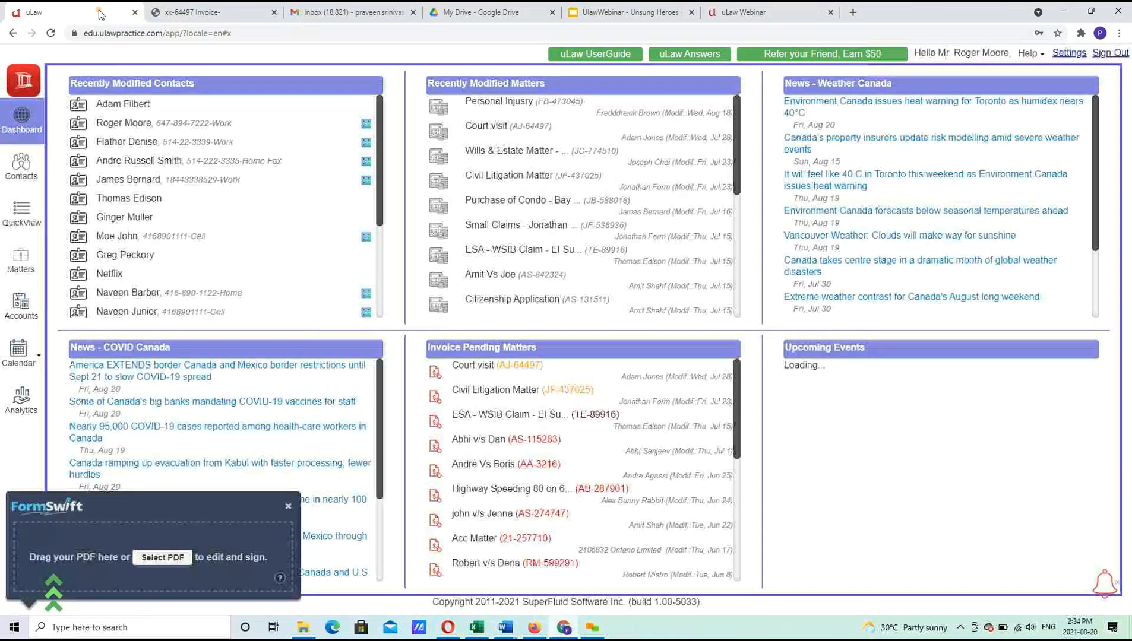
Review the Court visit matter's issued invoices, cancel the reprint, and return to the dashboard.
click(491, 365)
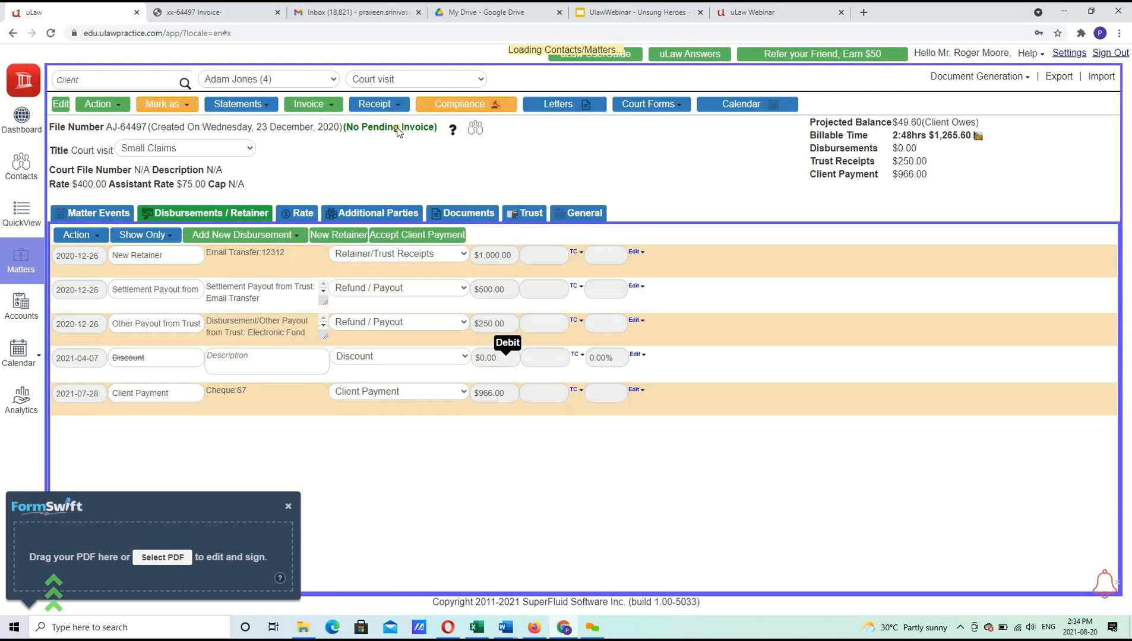
click(405, 145)
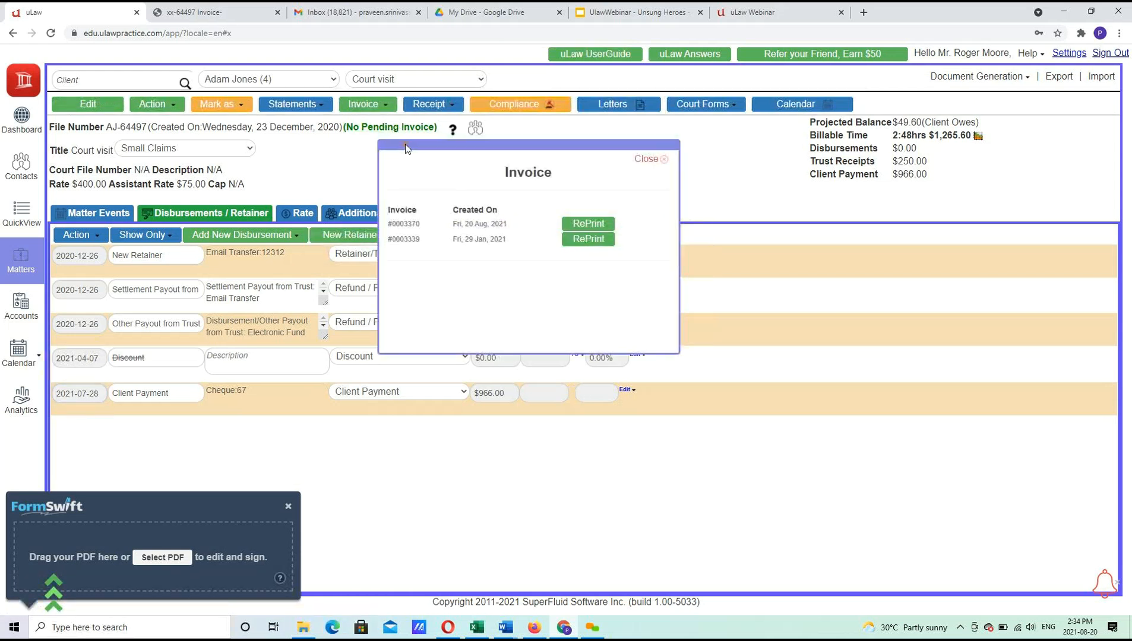
click(592, 227)
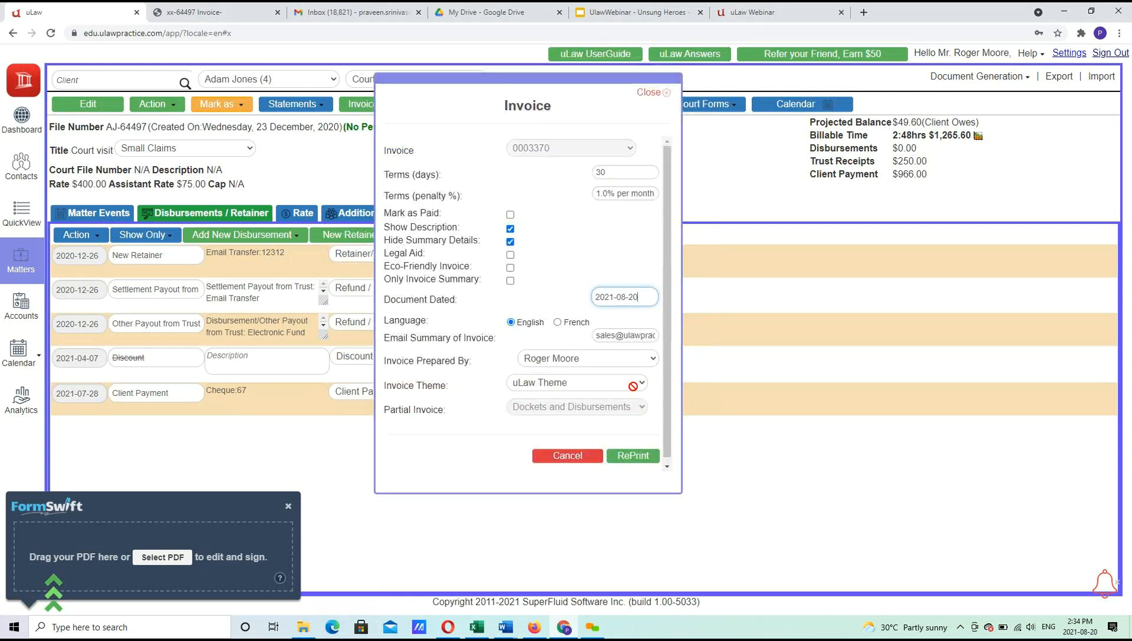
click(567, 455)
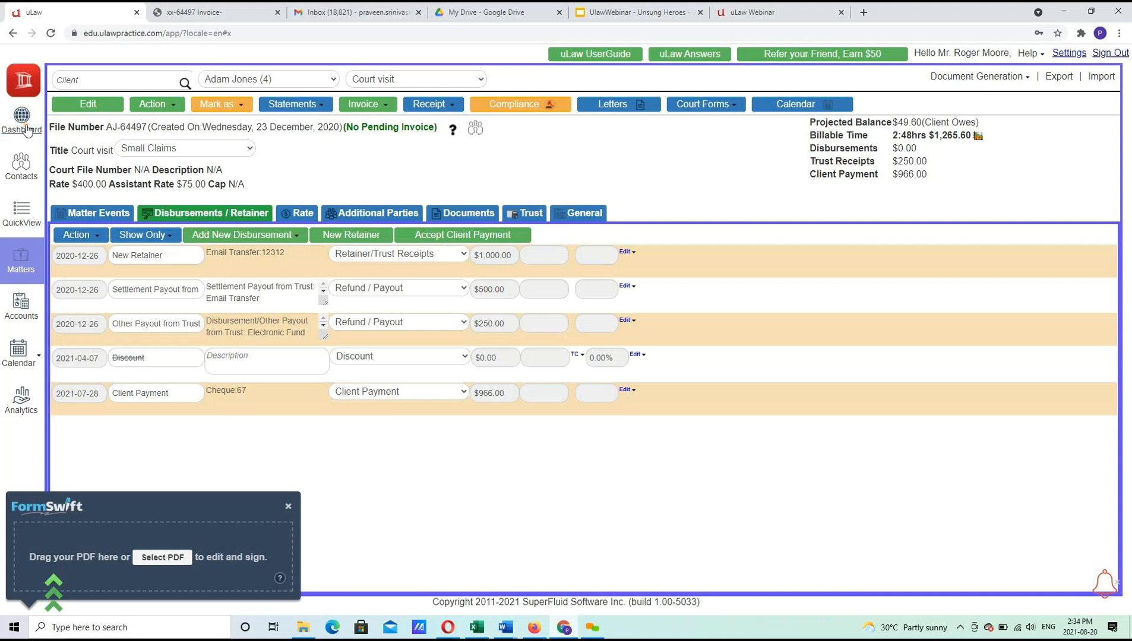
click(23, 126)
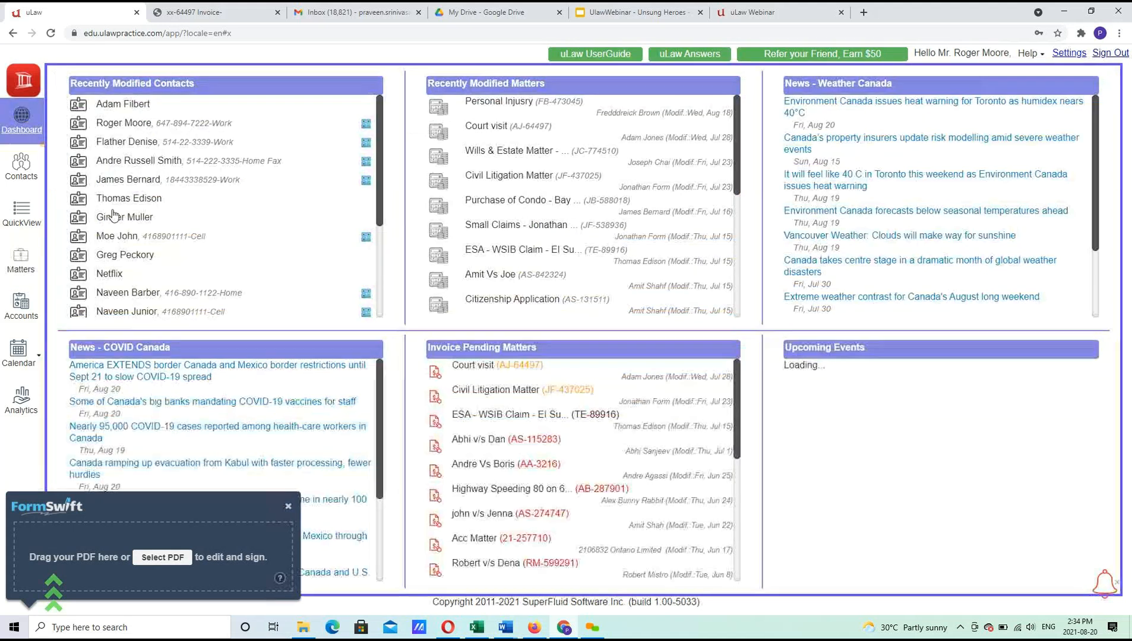
click(288, 506)
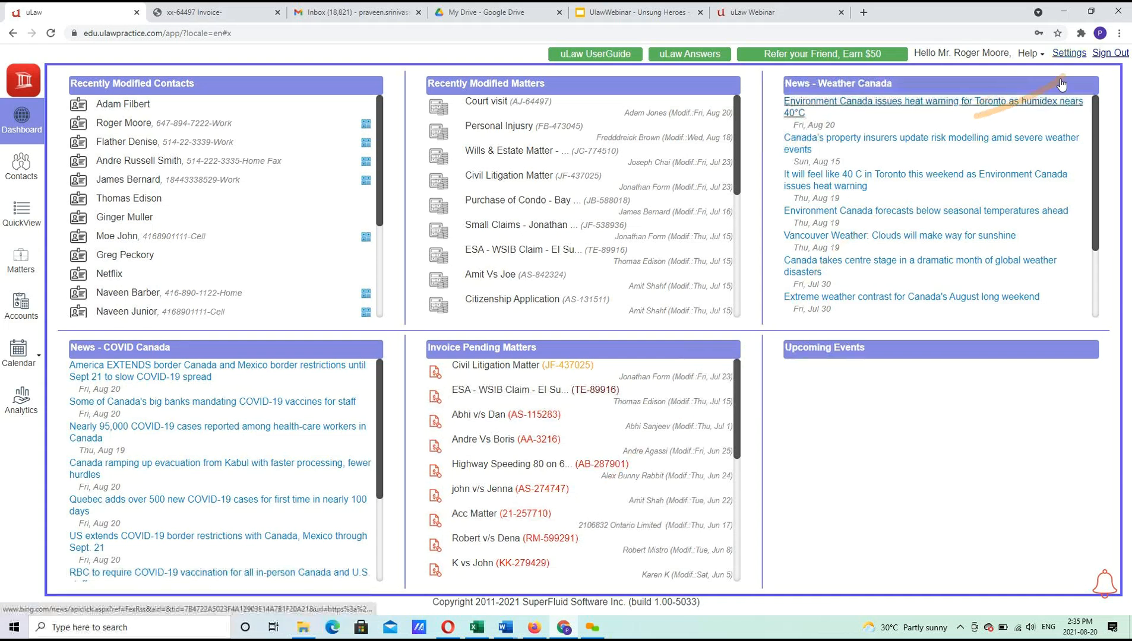
drag(570, 309, 471, 263)
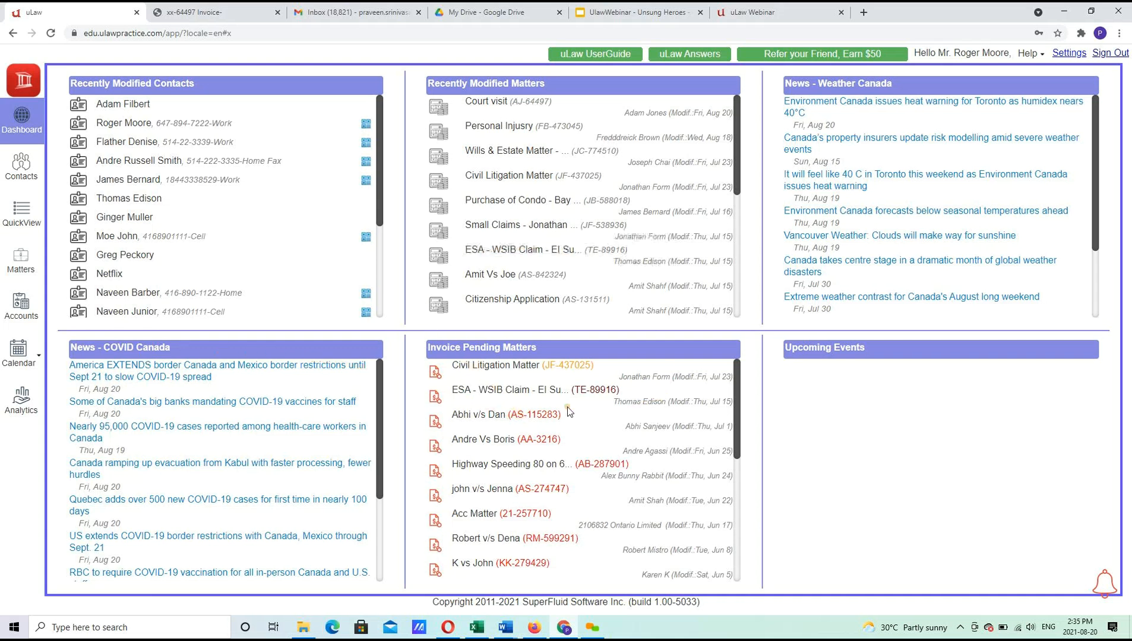
Open Contacts, browse the Add New Contact group list, then show the 22 Representatives contacts.
click(21, 170)
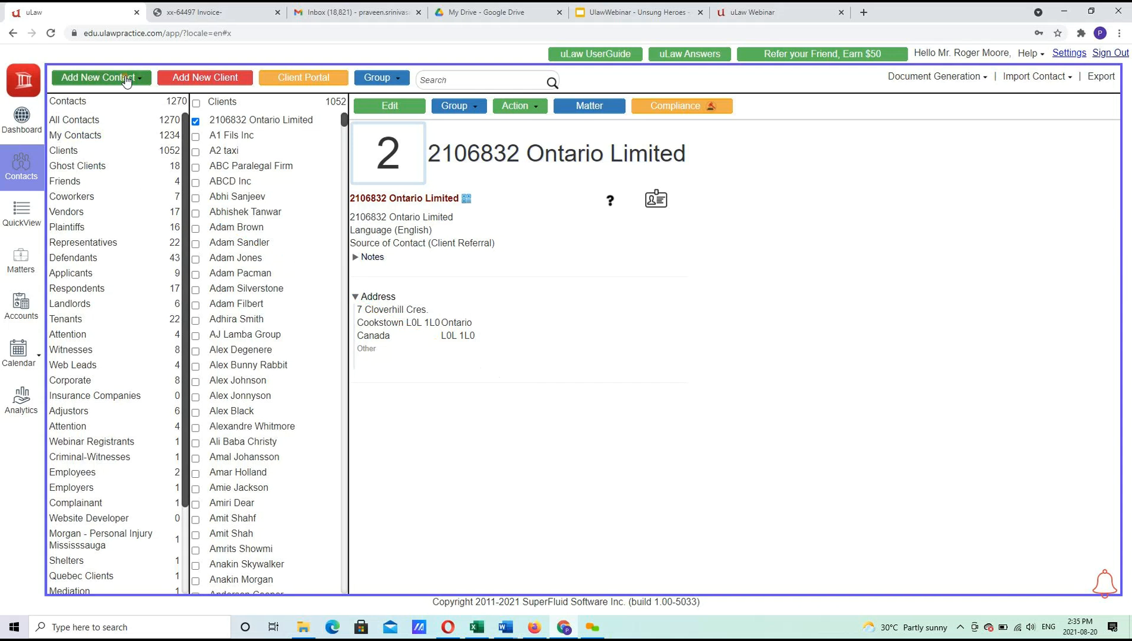
click(125, 81)
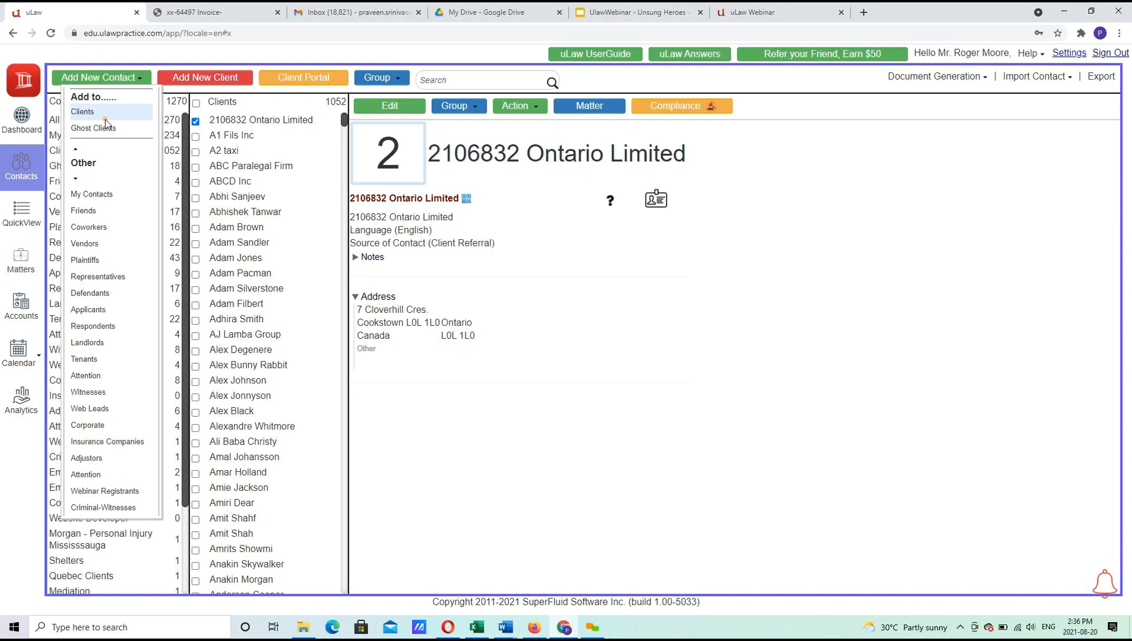
scroll(103, 198, down, 3)
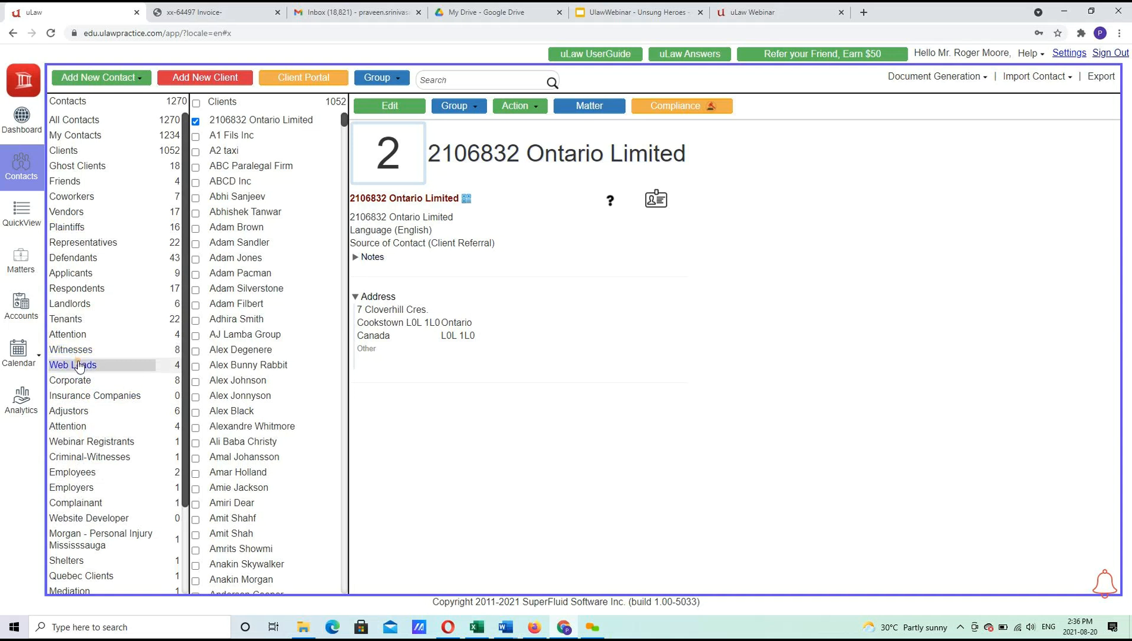
click(115, 574)
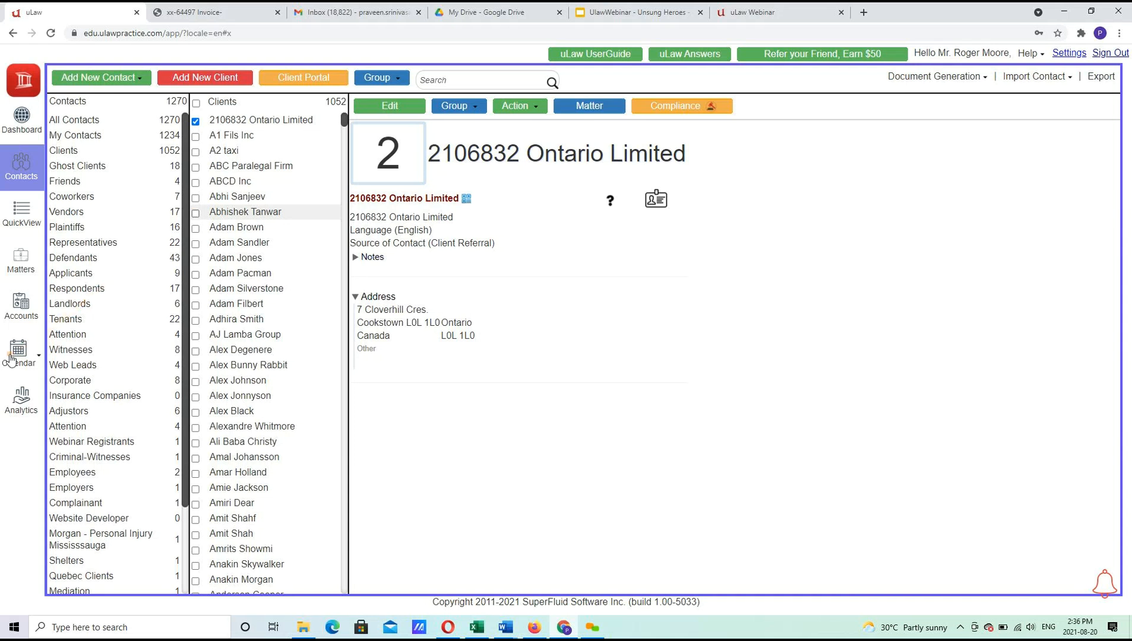
click(100, 245)
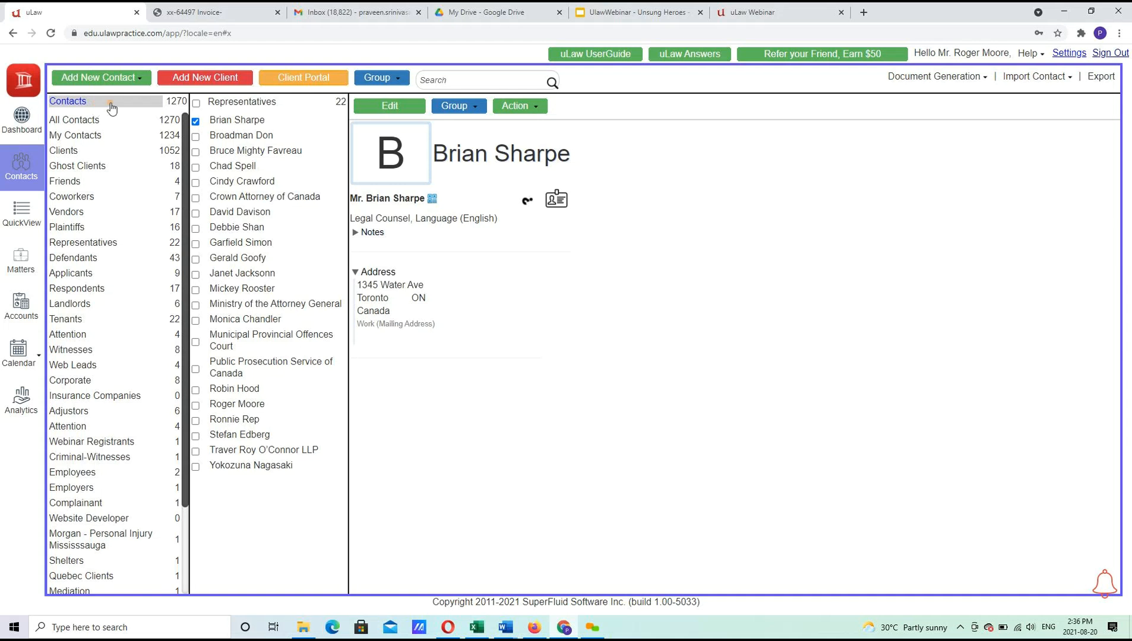
Search contacts by the target surname, open the second match, and view its groups without changes.
click(447, 84)
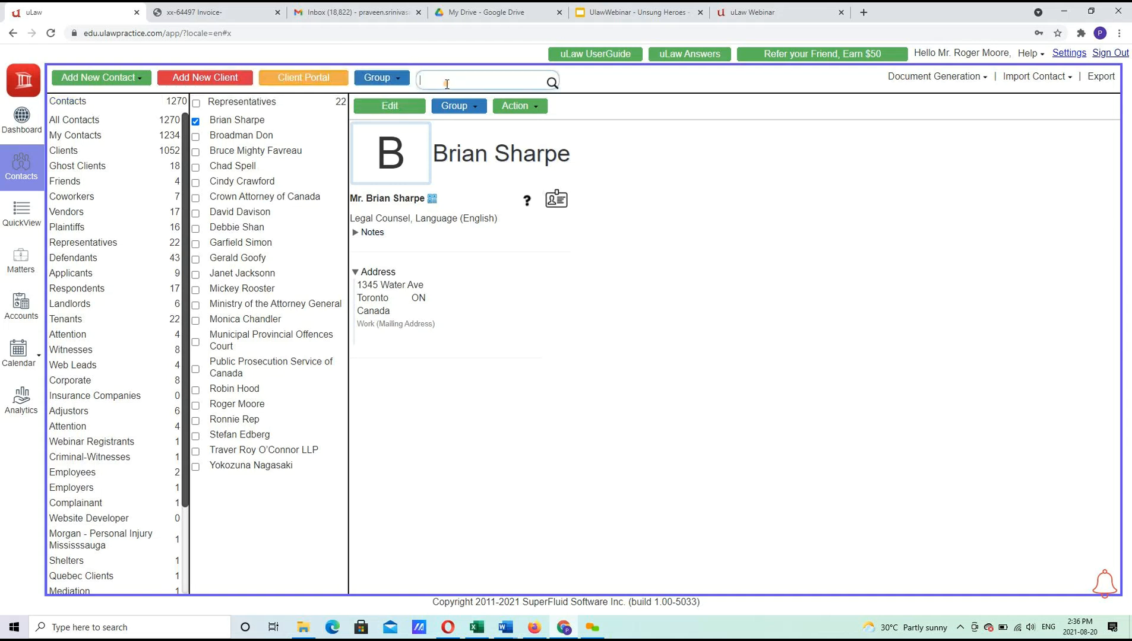
text(goofy)
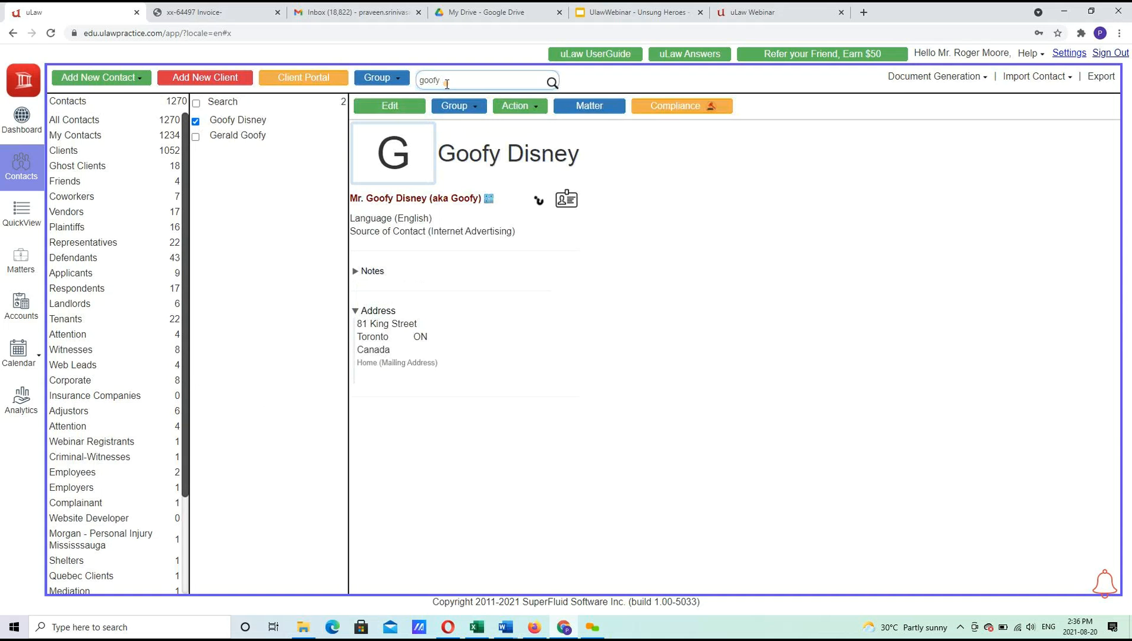
click(223, 139)
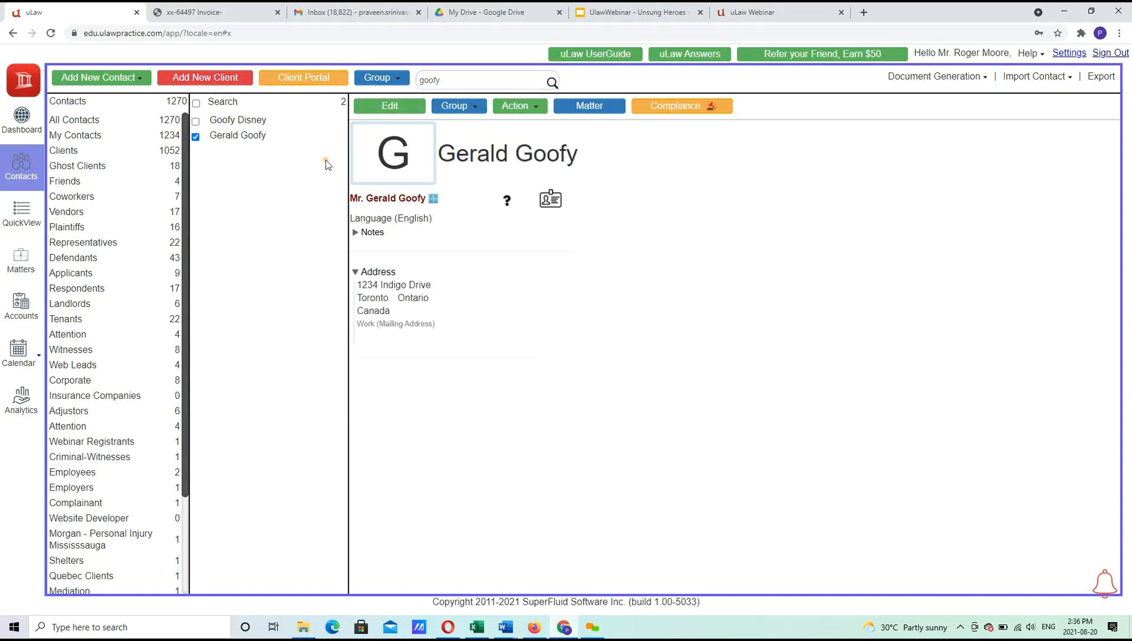
click(457, 105)
scroll(479, 502, down, 1)
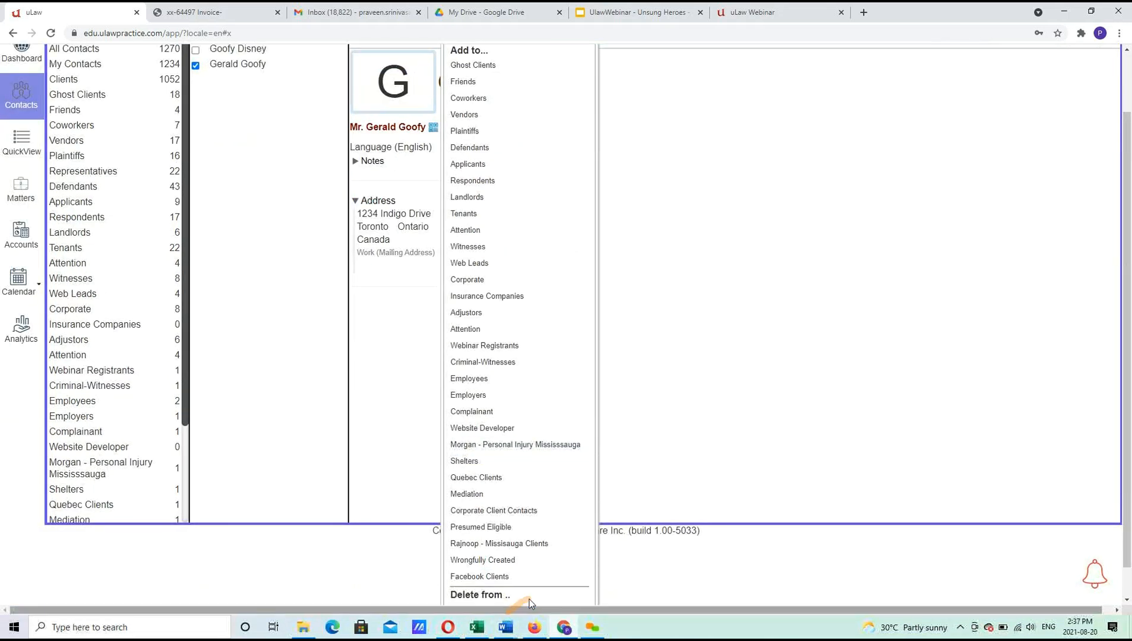
drag(566, 596, 565, 629)
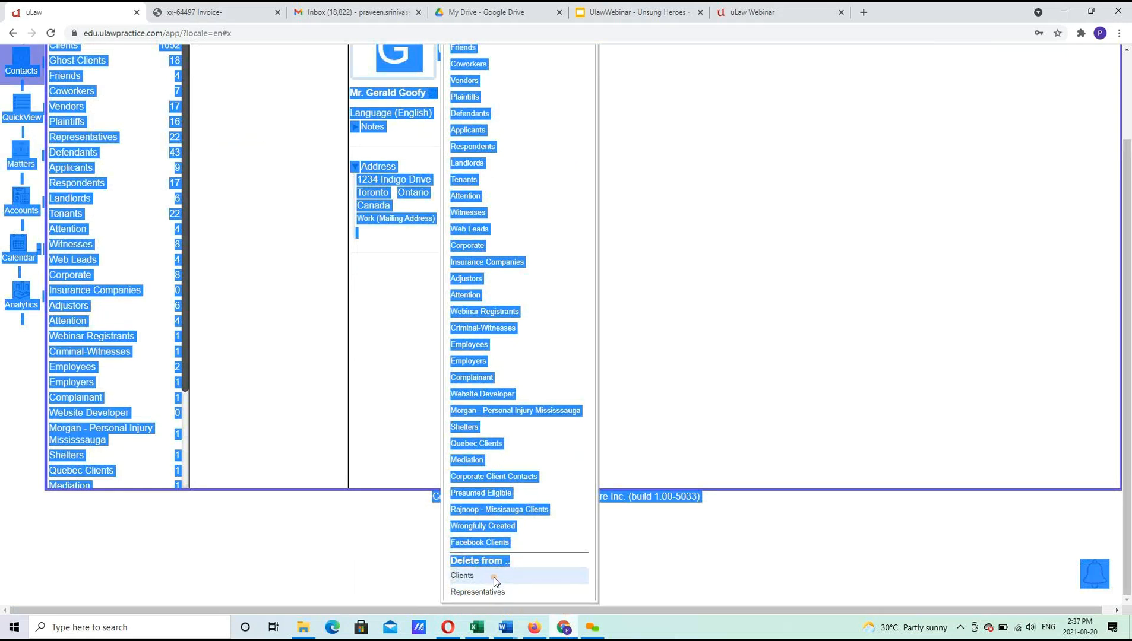
click(742, 363)
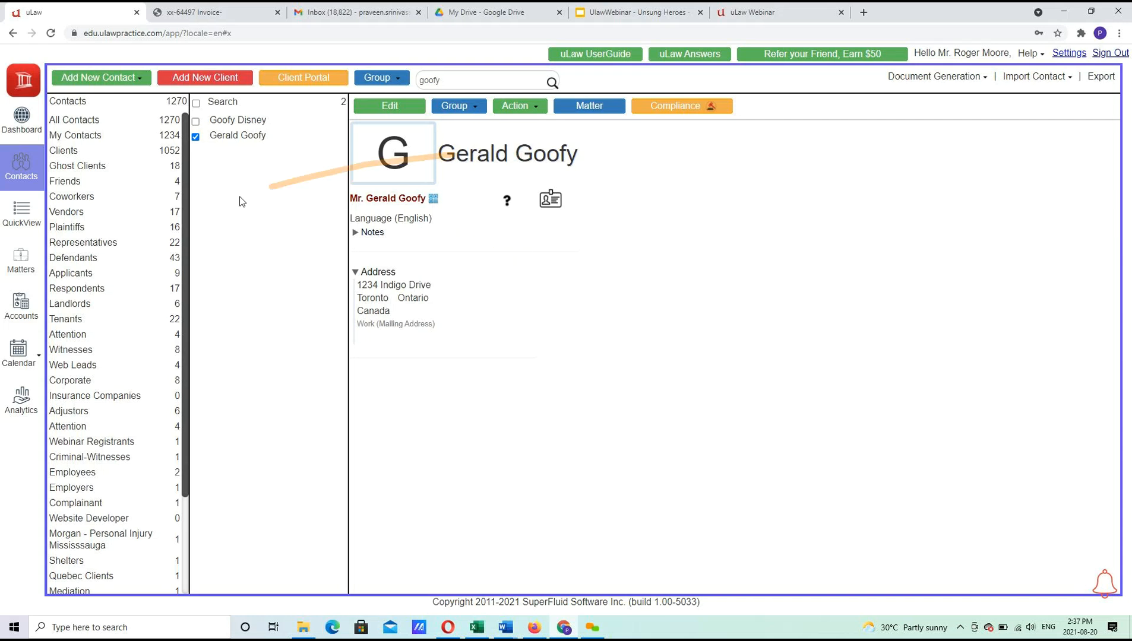
Select the matching contact in Representatives and delete it from that group, leaving 21 contacts.
click(145, 242)
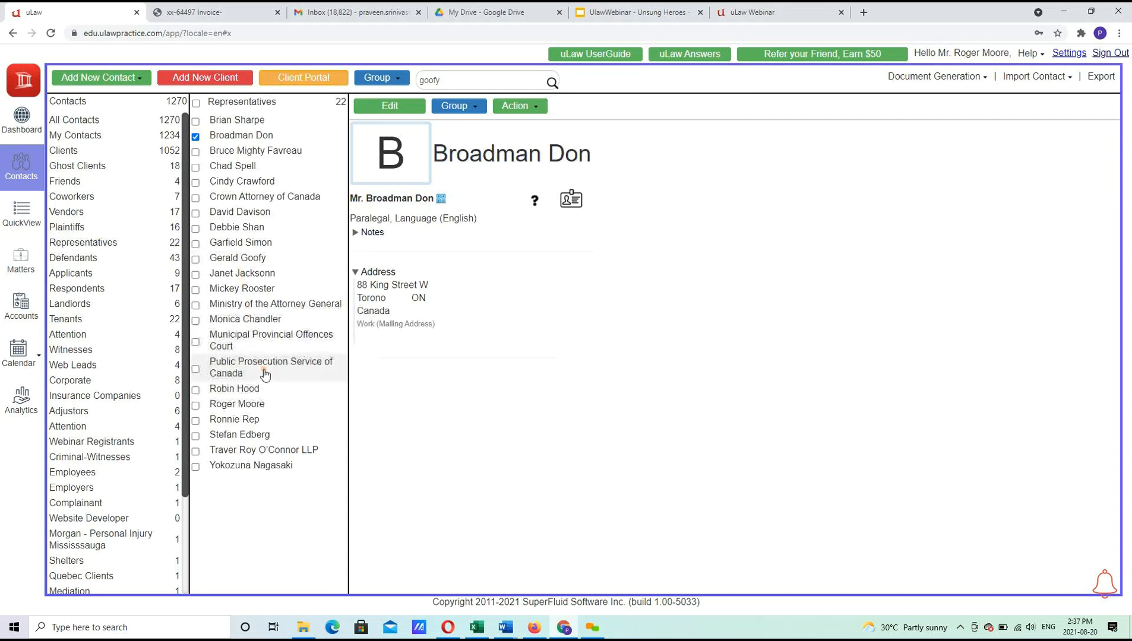
click(254, 258)
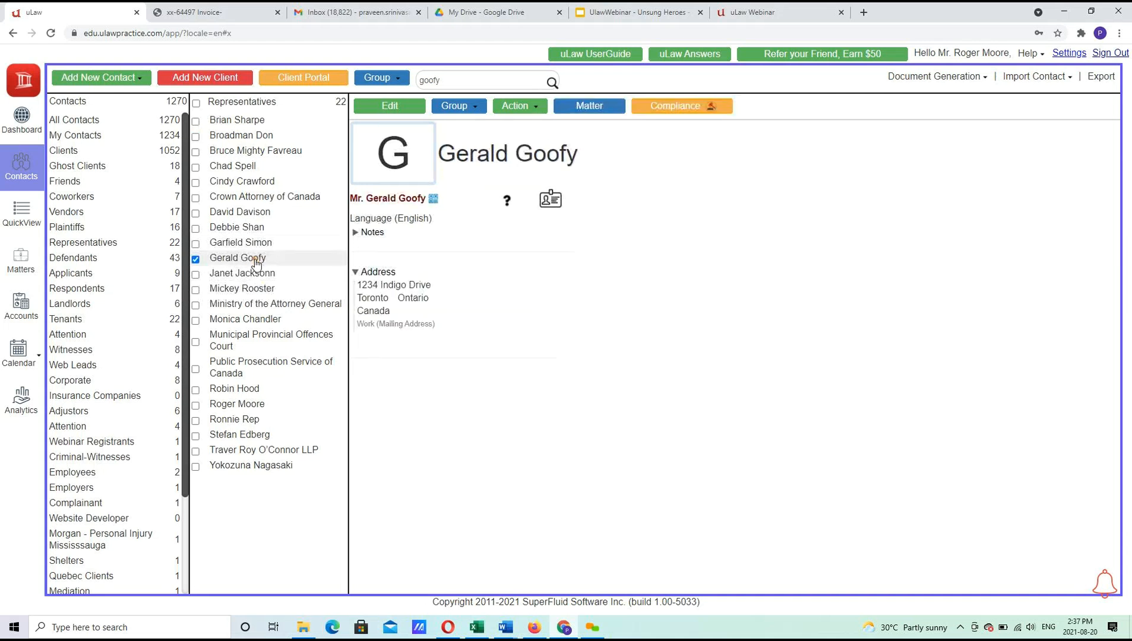
click(469, 103)
scroll(517, 495, down, 2)
mouse_move(488, 595)
mouse_down()
mouse_move(488, 560)
mouse_move(488, 613)
mouse_up()
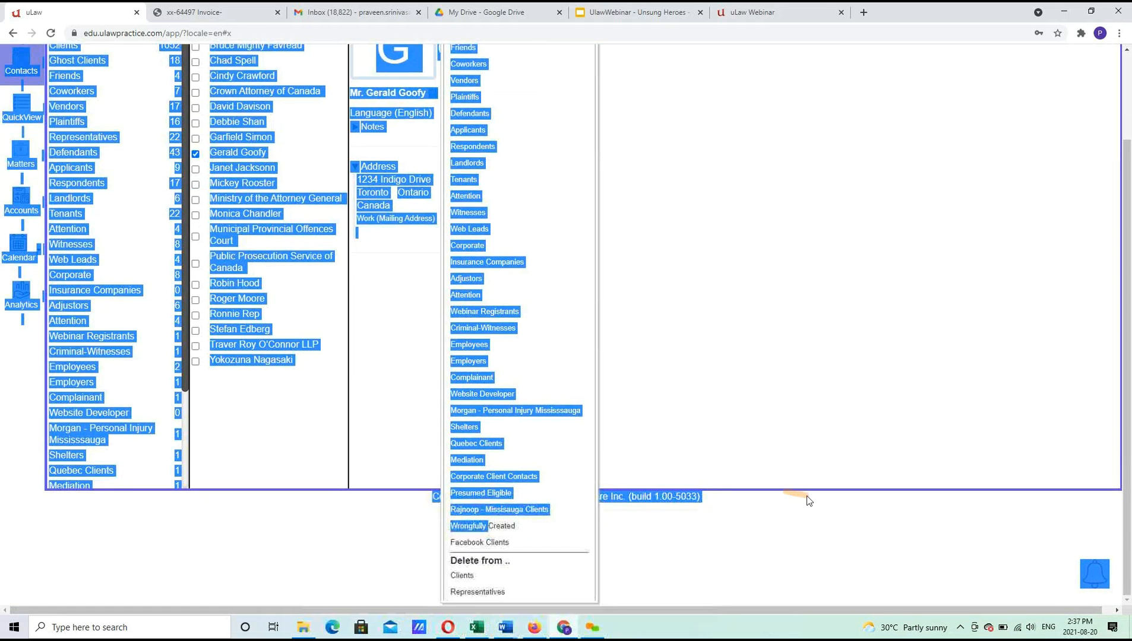
click(503, 593)
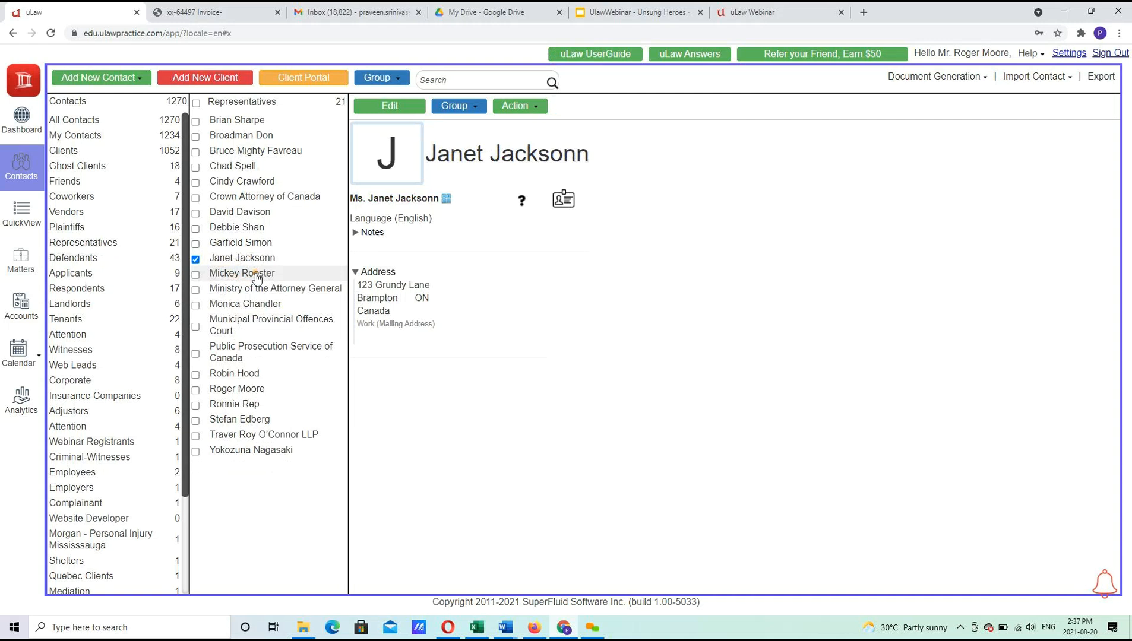
click(117, 248)
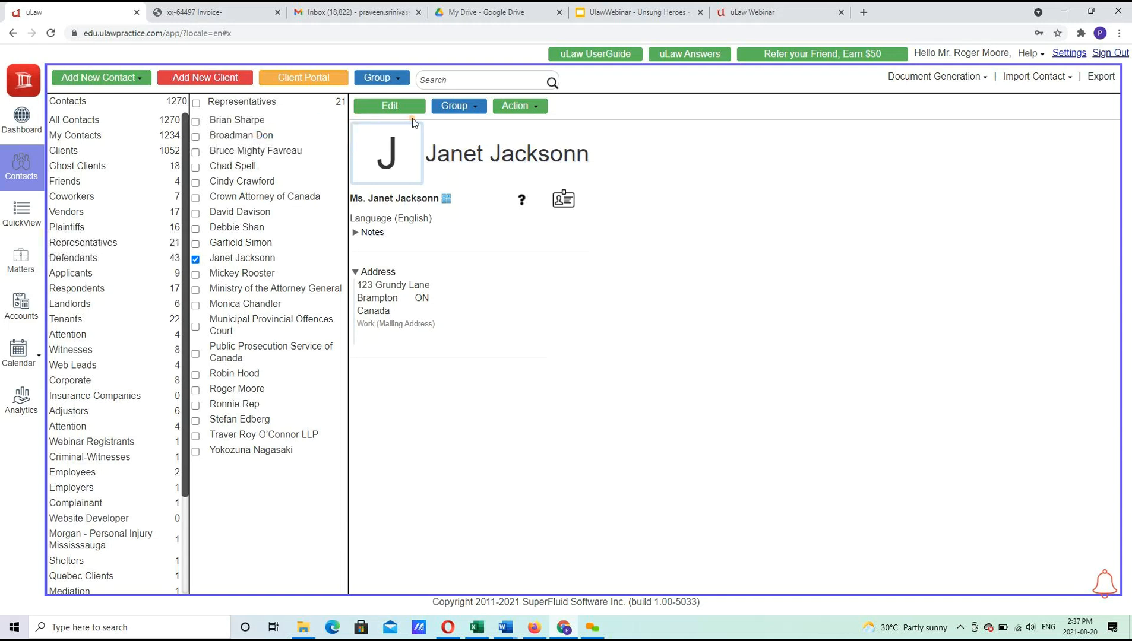
Search contacts again by the same surname and glance at the group management options.
click(443, 80)
text(goofy)
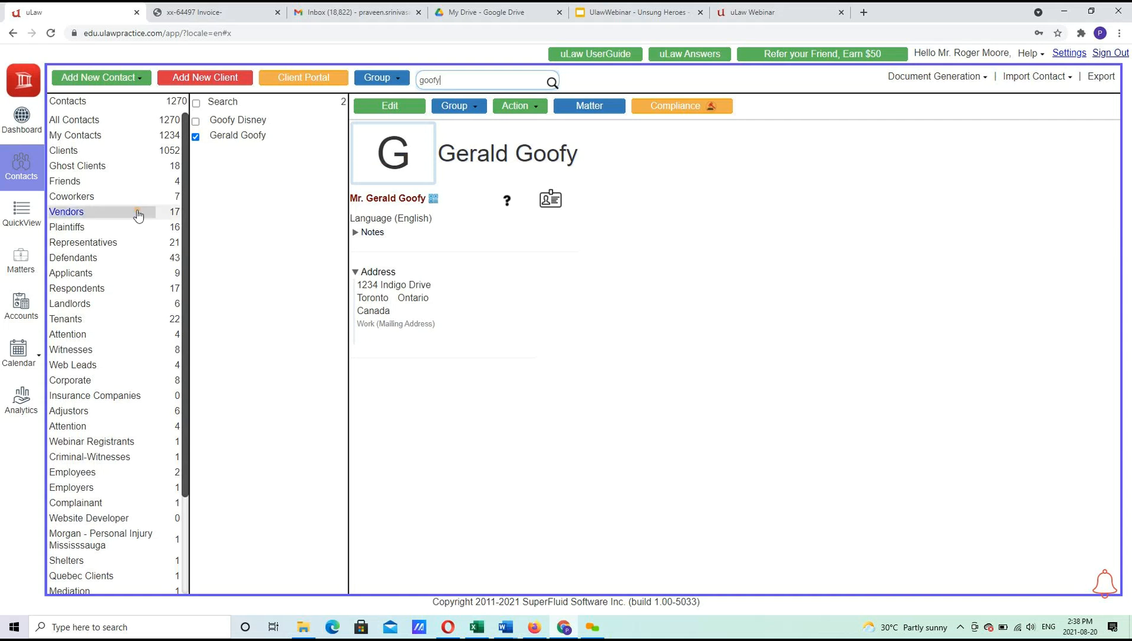
click(380, 81)
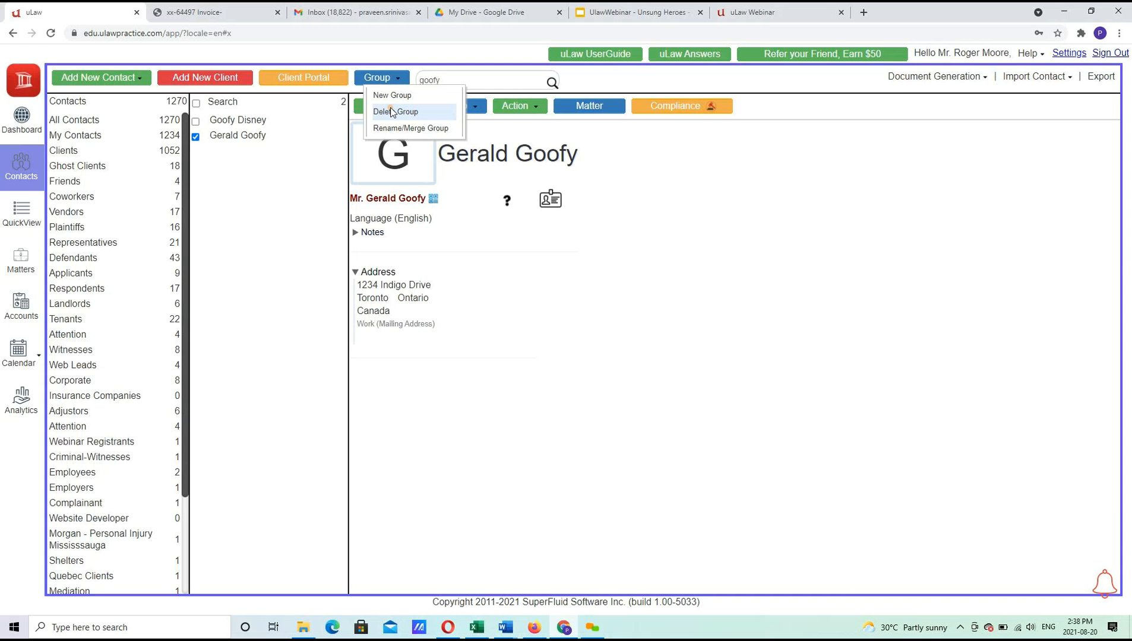
click(125, 85)
Start a new contact added to the Clients group from the Add New Contact dropdown.
click(125, 85)
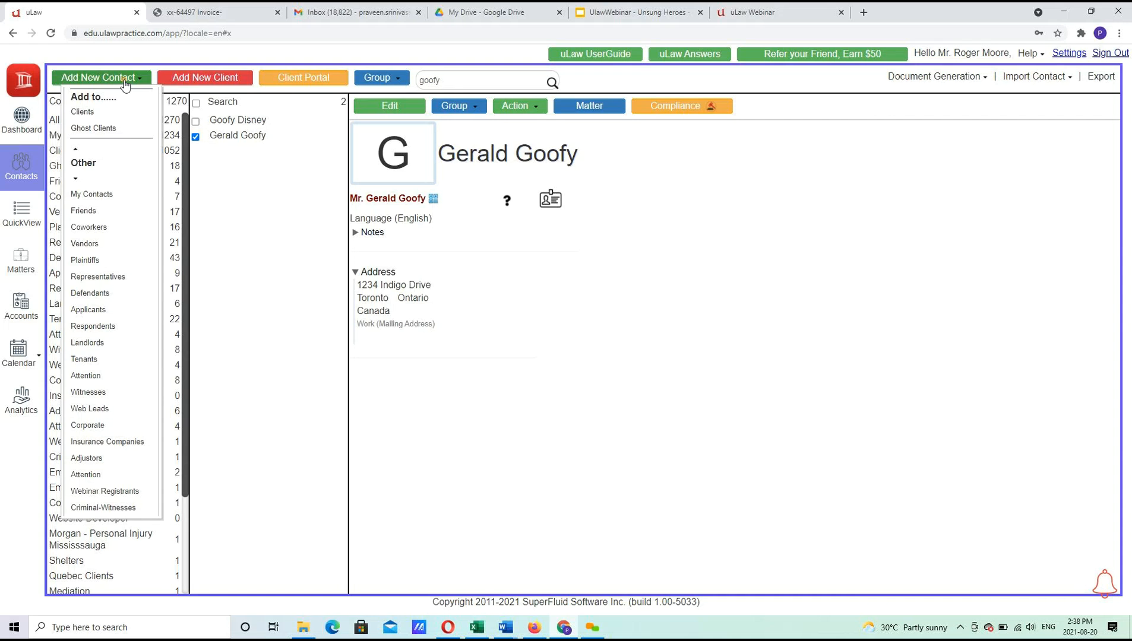
scroll(110, 224, down, 1)
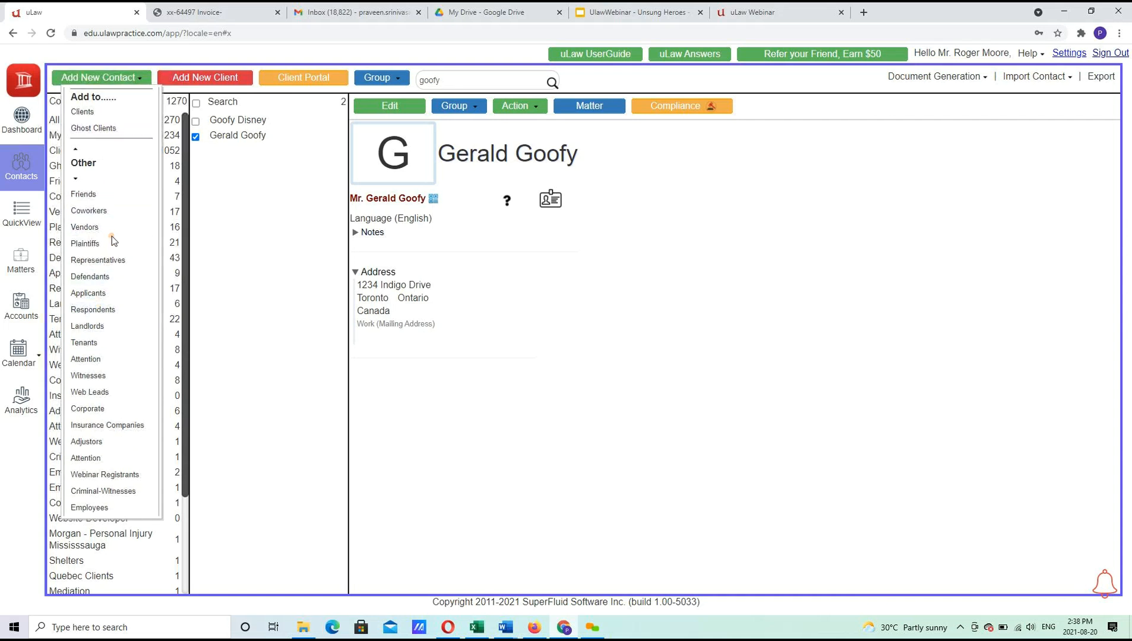
scroll(110, 178, down, 1)
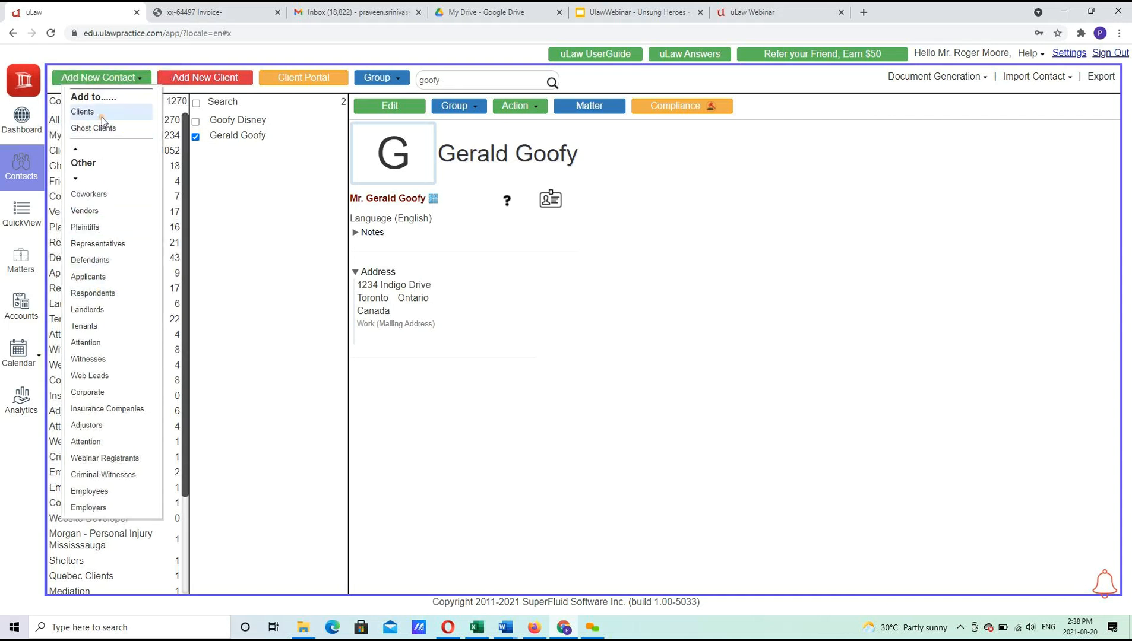
click(101, 117)
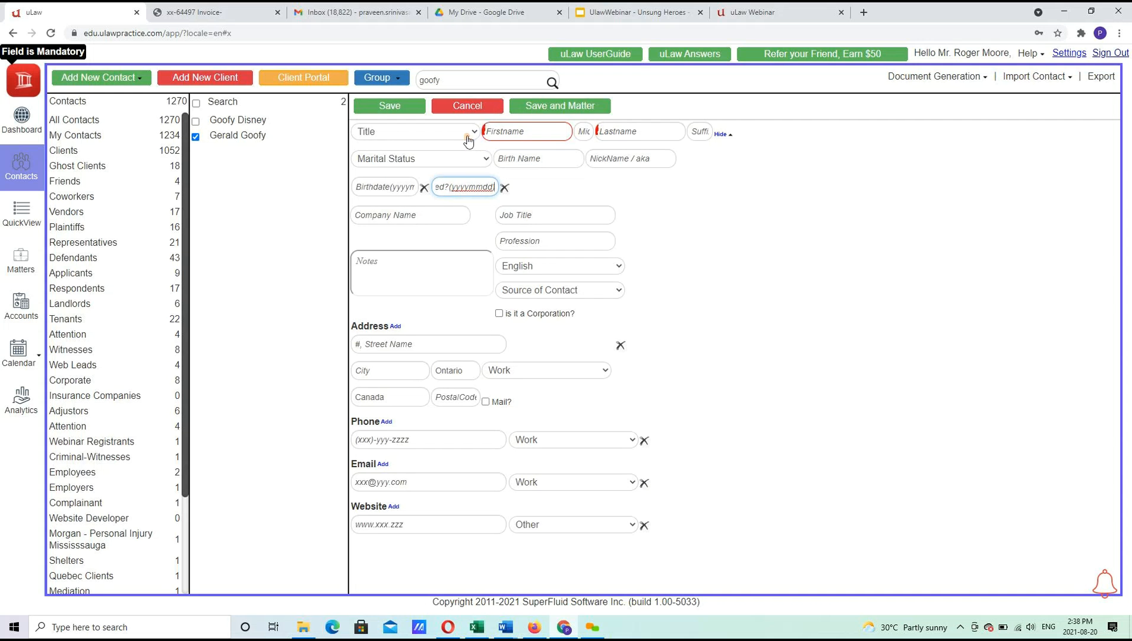
Set the title to Mr. and enter the new client's first and last name.
click(467, 133)
click(449, 158)
click(542, 133)
key(Tab)
key(Tab)
key(Tab)
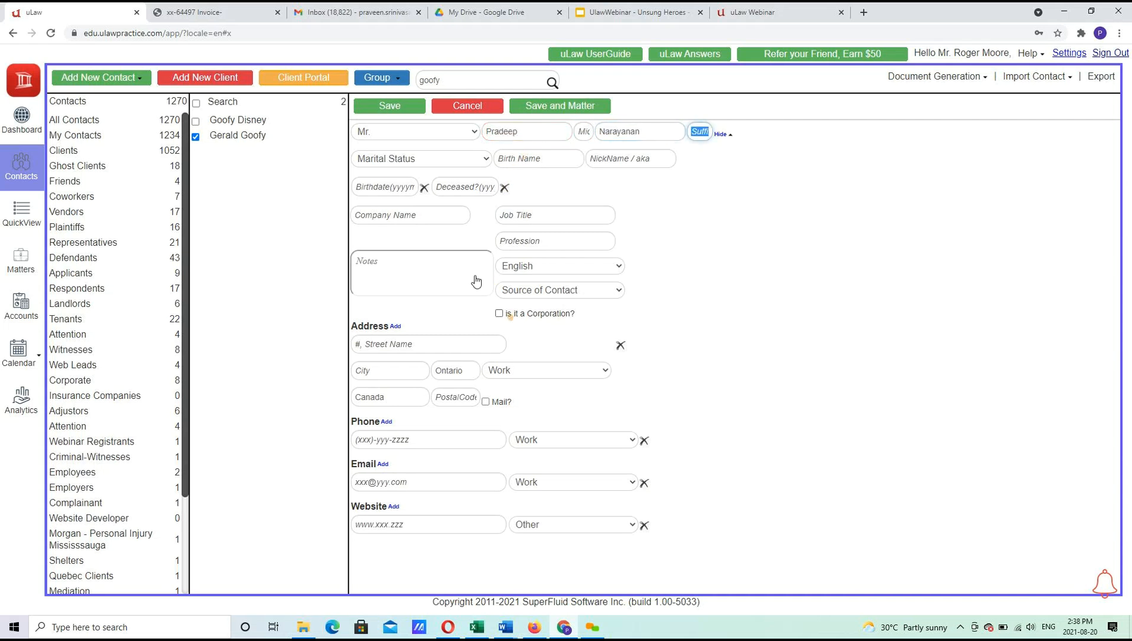
Enter the client's Toronto street address as a Home mailing address, with source Existing Client.
click(525, 300)
click(531, 364)
click(457, 346)
key(Tab)
text(Toronto)
key(Tab)
key(Tab)
key(Tab)
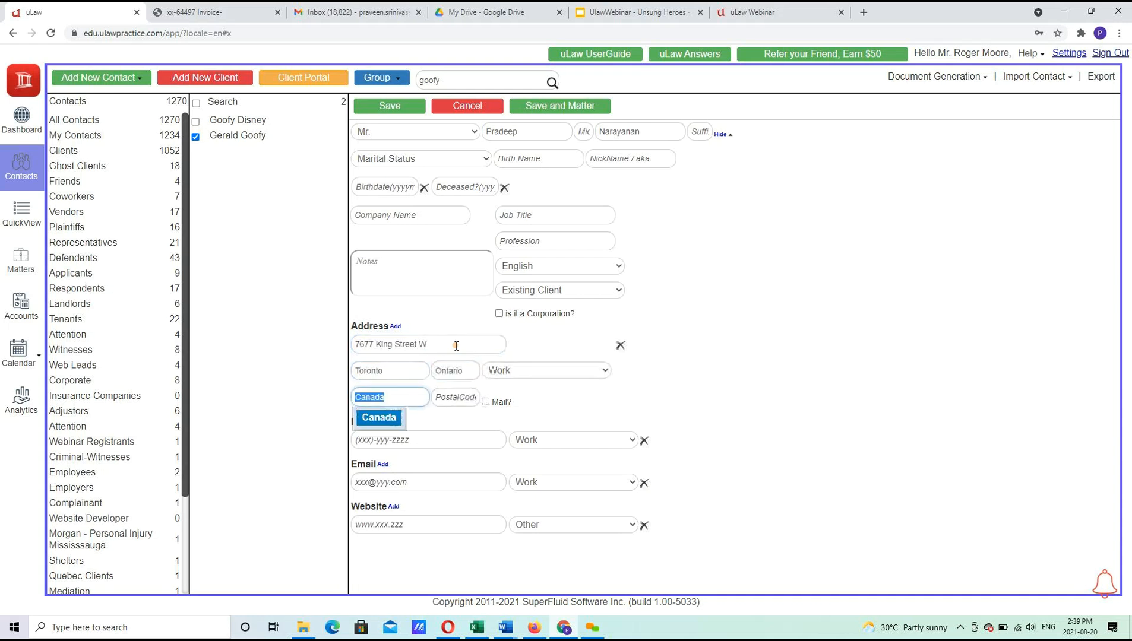
click(496, 408)
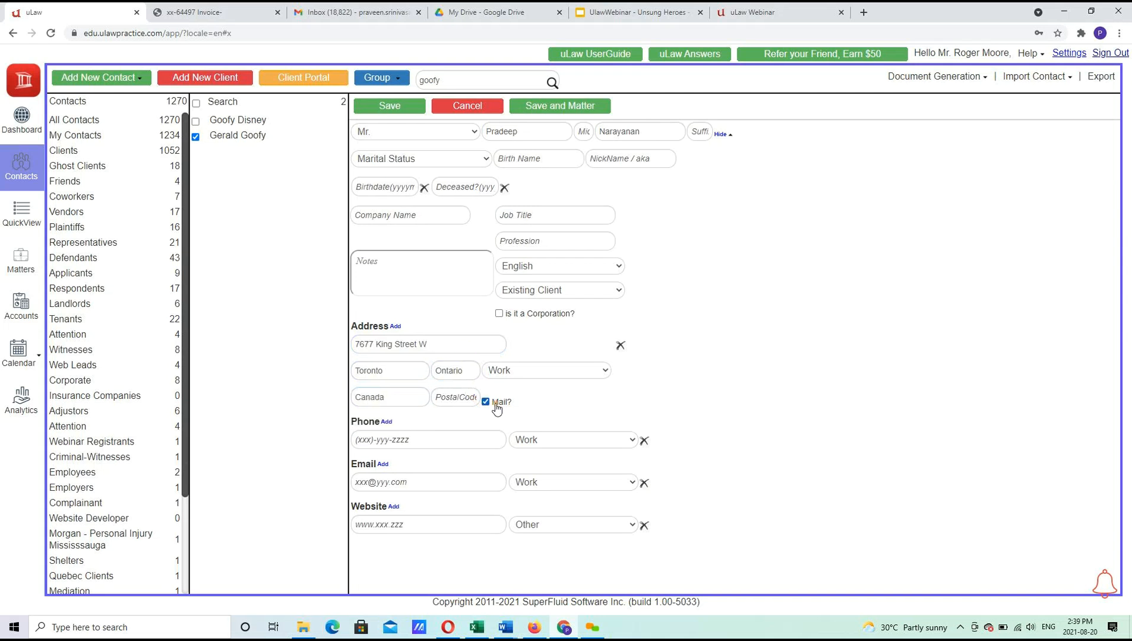
click(512, 371)
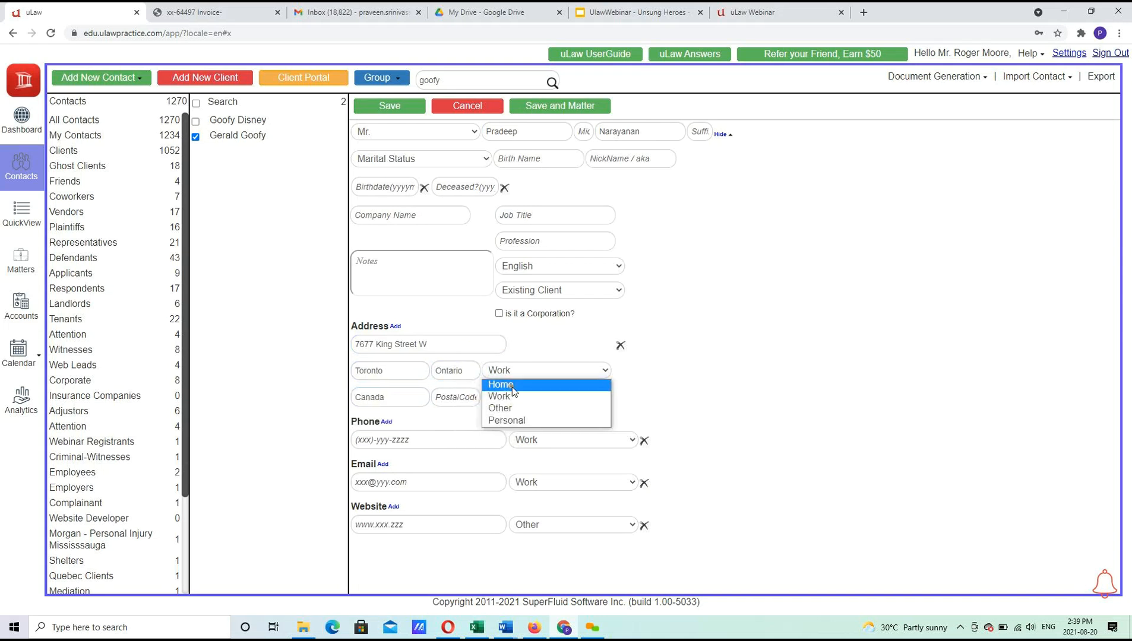
click(513, 386)
click(395, 327)
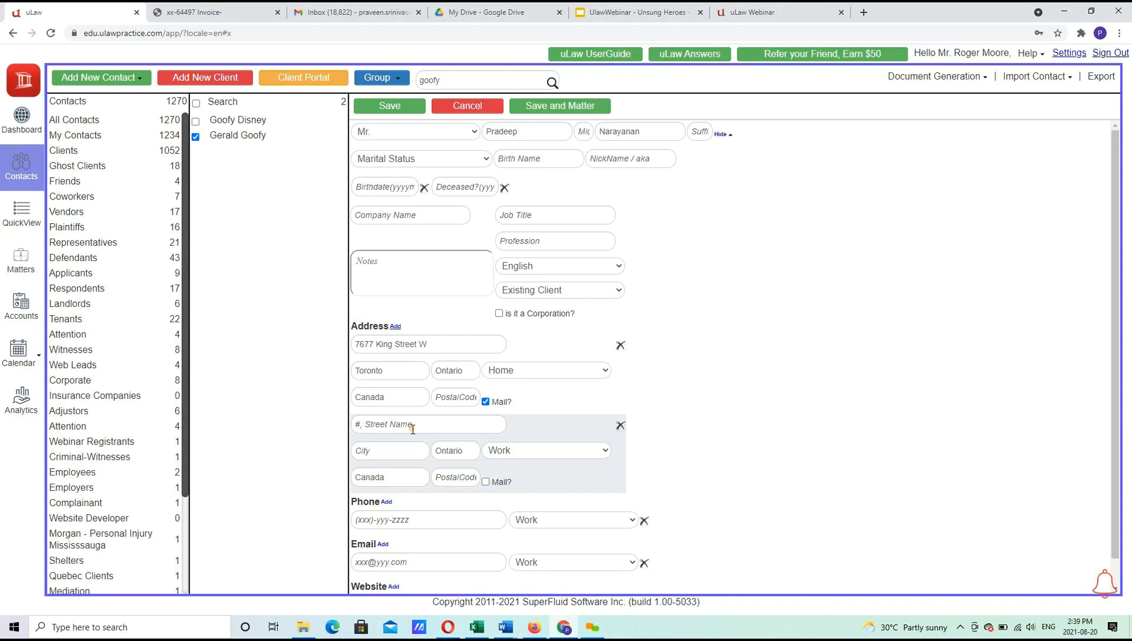
click(622, 429)
Change the source of contact to Friends and save the new client.
click(386, 107)
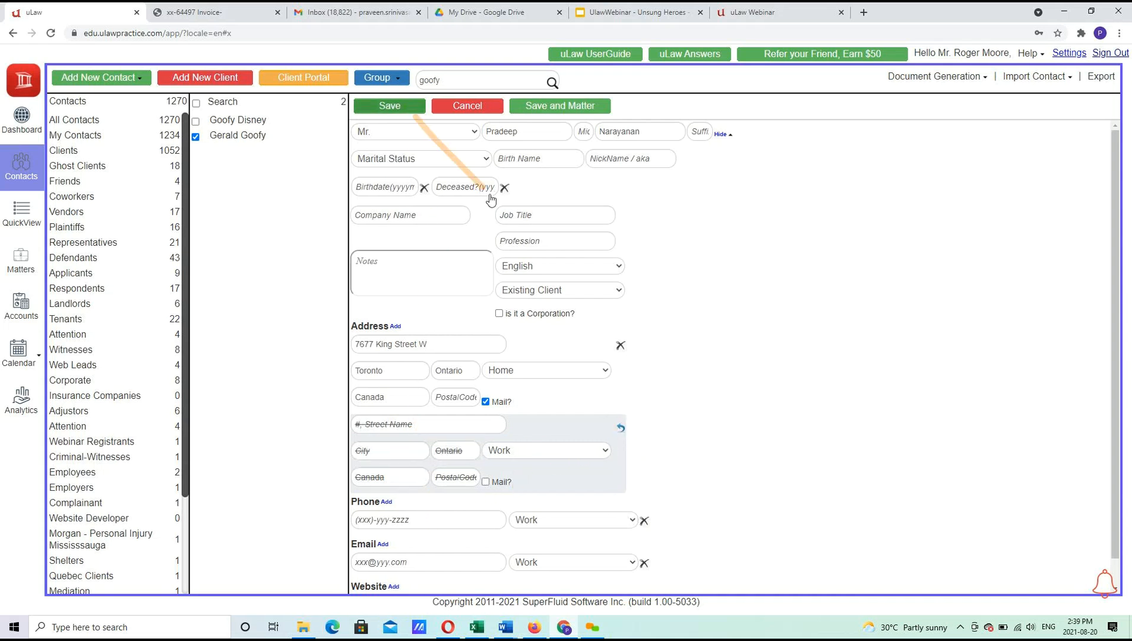
click(544, 290)
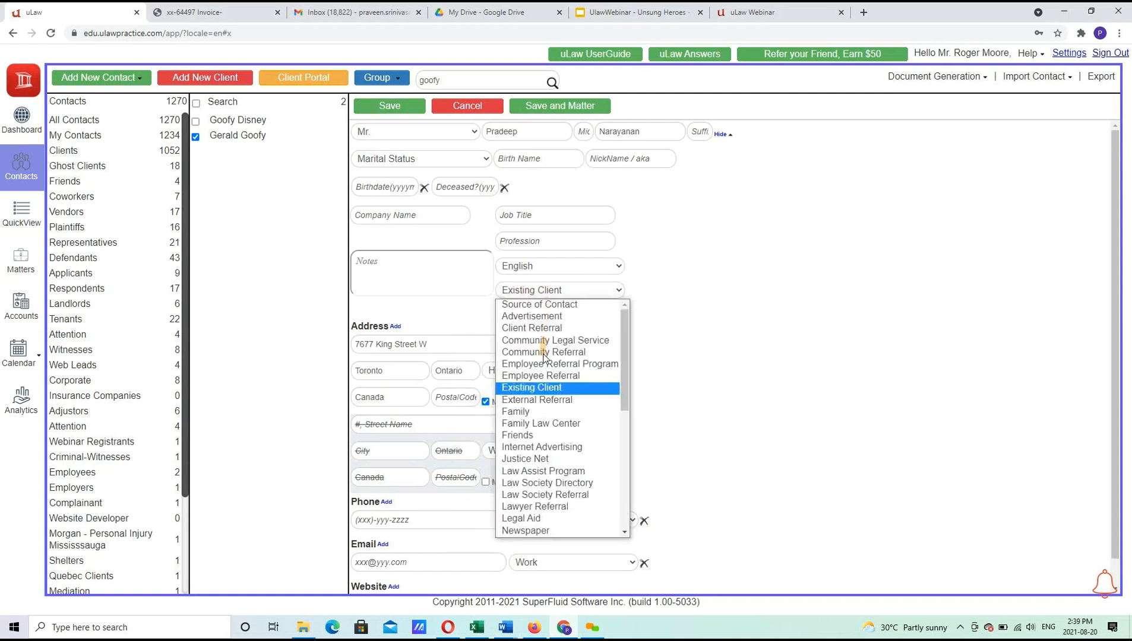
click(545, 436)
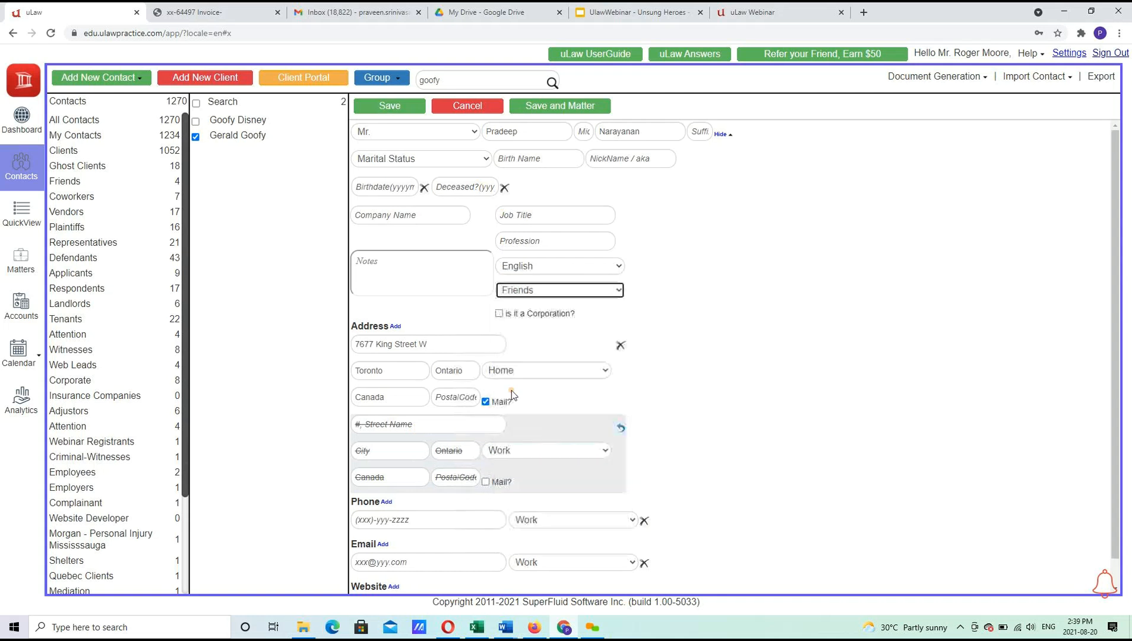
click(395, 108)
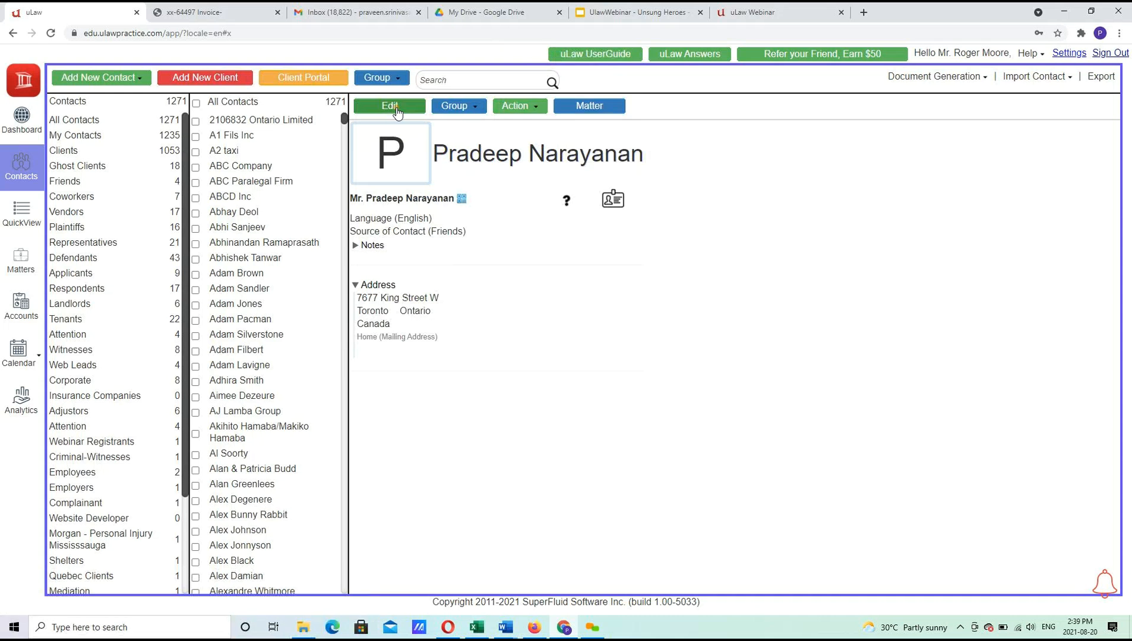
Check the new client's Client Portal settings, then open its Action list of options.
click(323, 79)
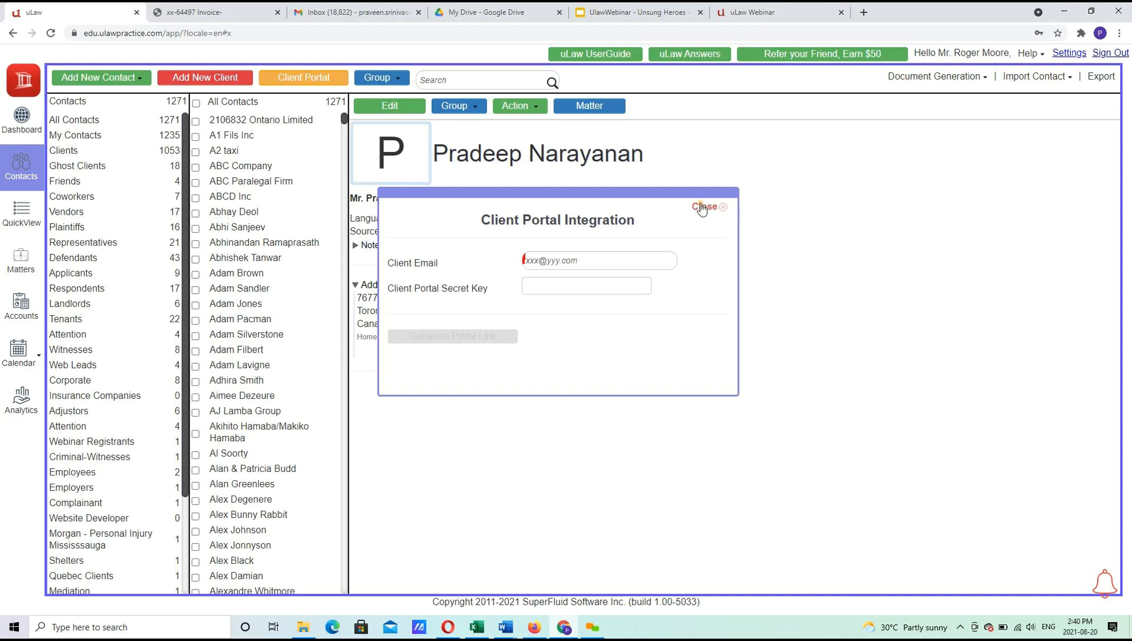
click(701, 208)
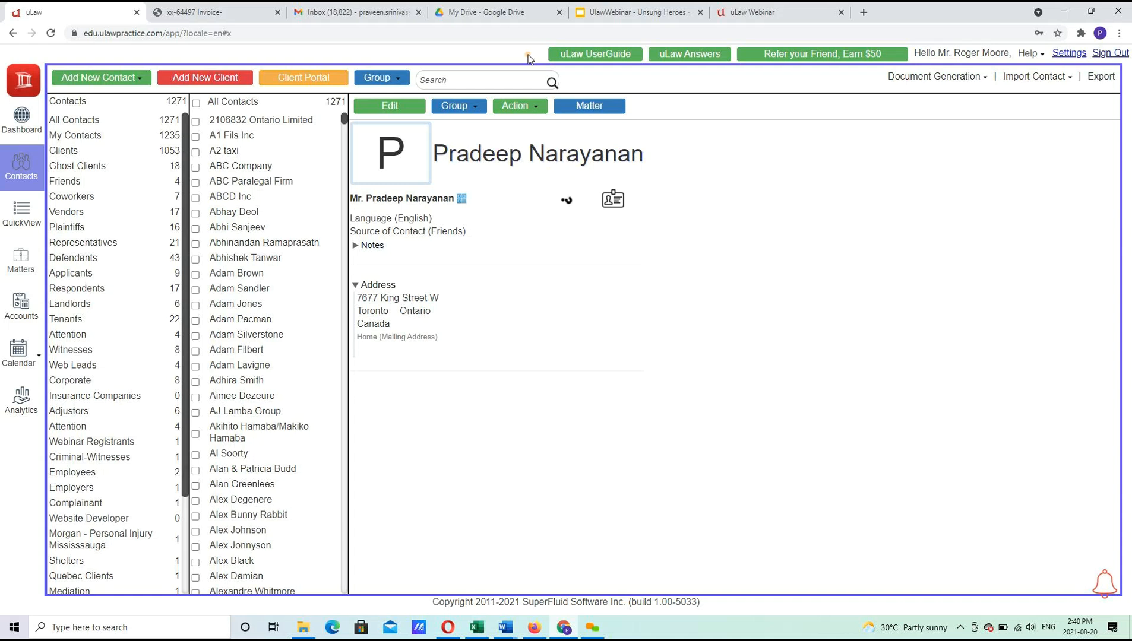
click(516, 106)
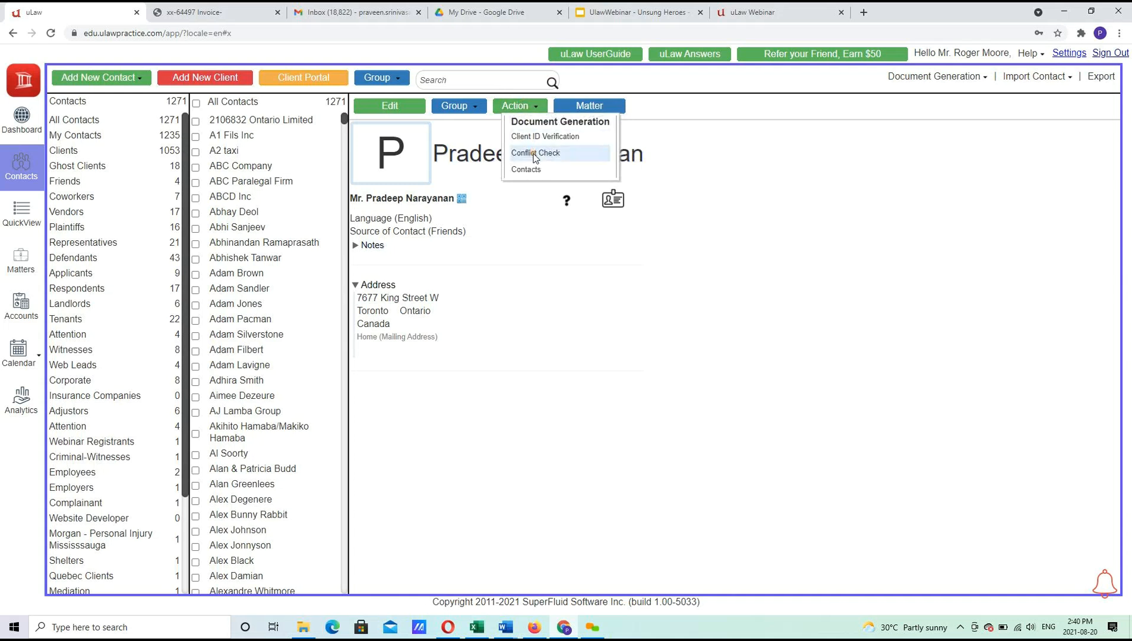
Run a conflict check on the contact covering events, dockets and matters, then return to uLaw.
click(534, 154)
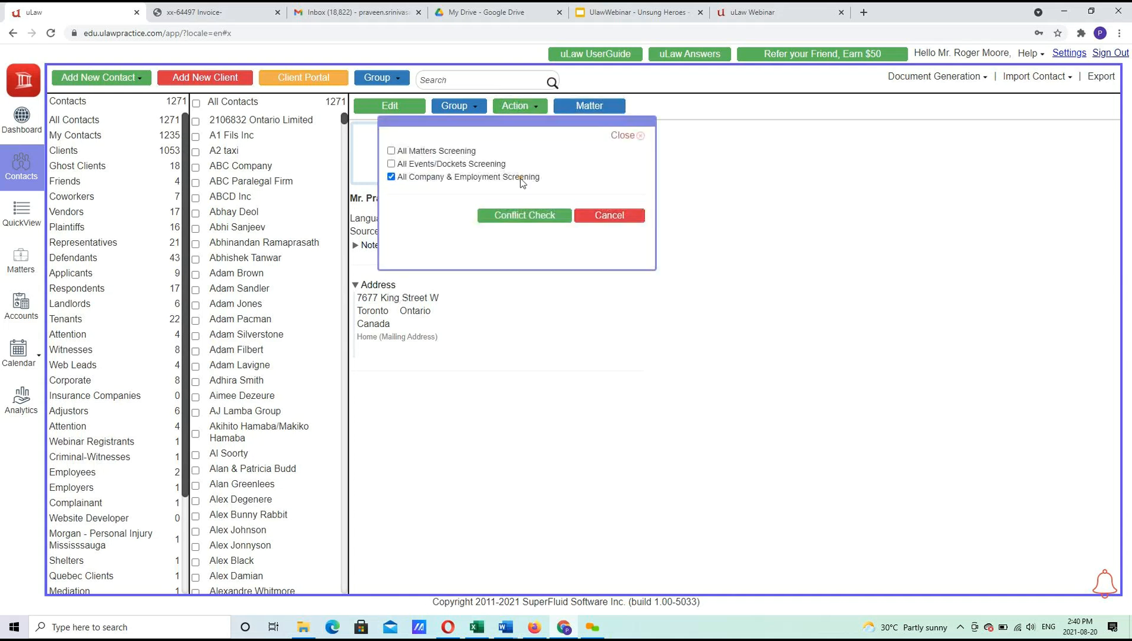
click(447, 165)
click(438, 151)
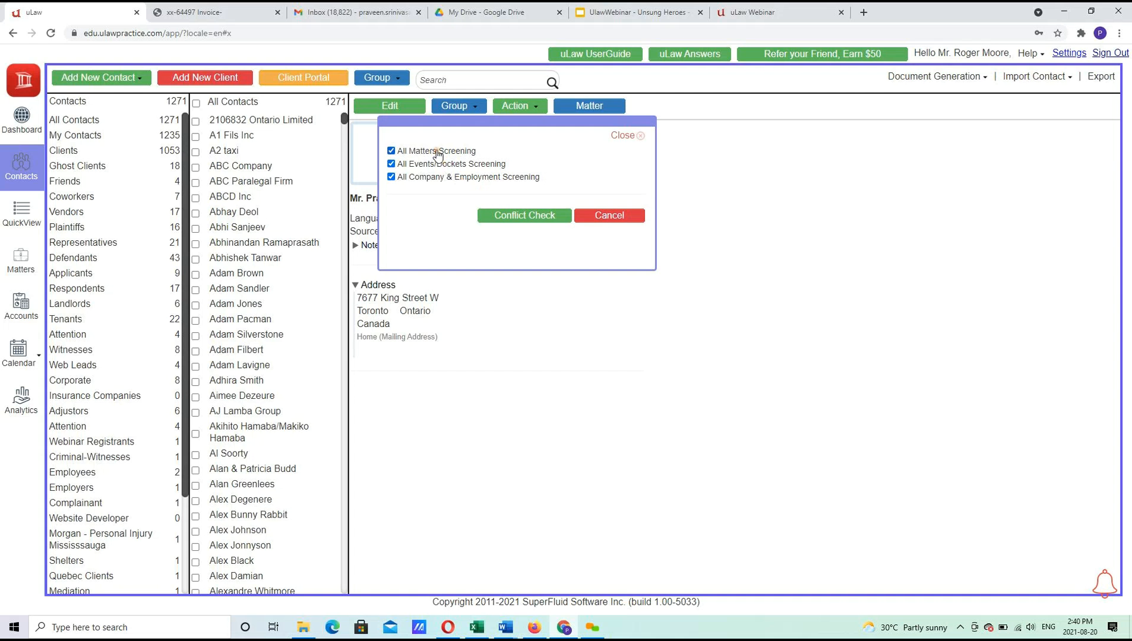
click(514, 217)
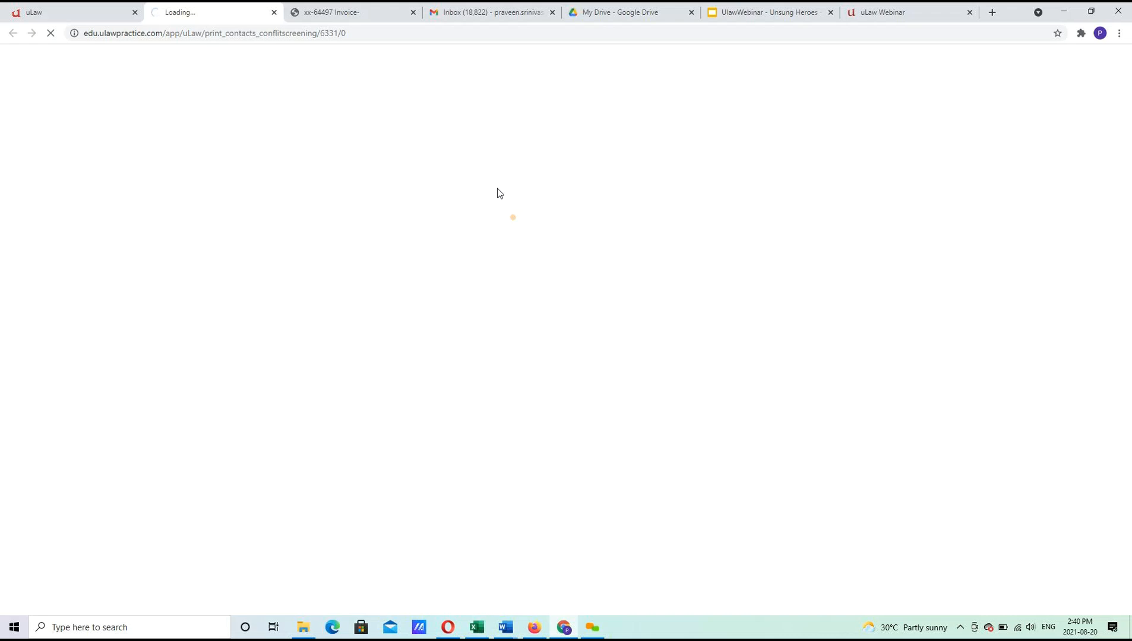
click(413, 12)
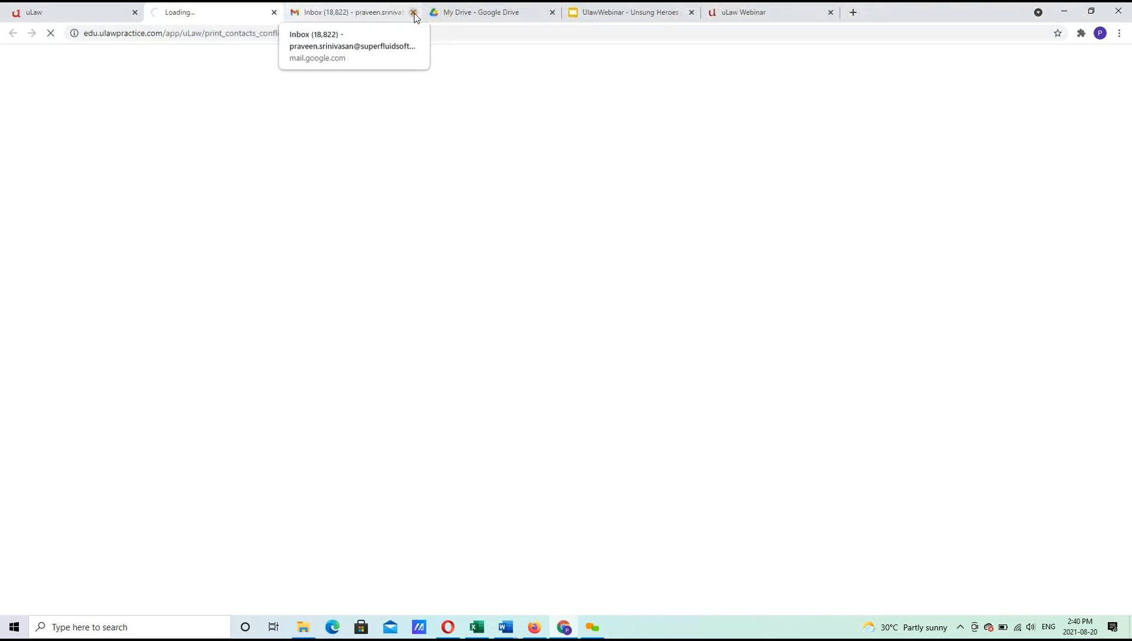
click(93, 11)
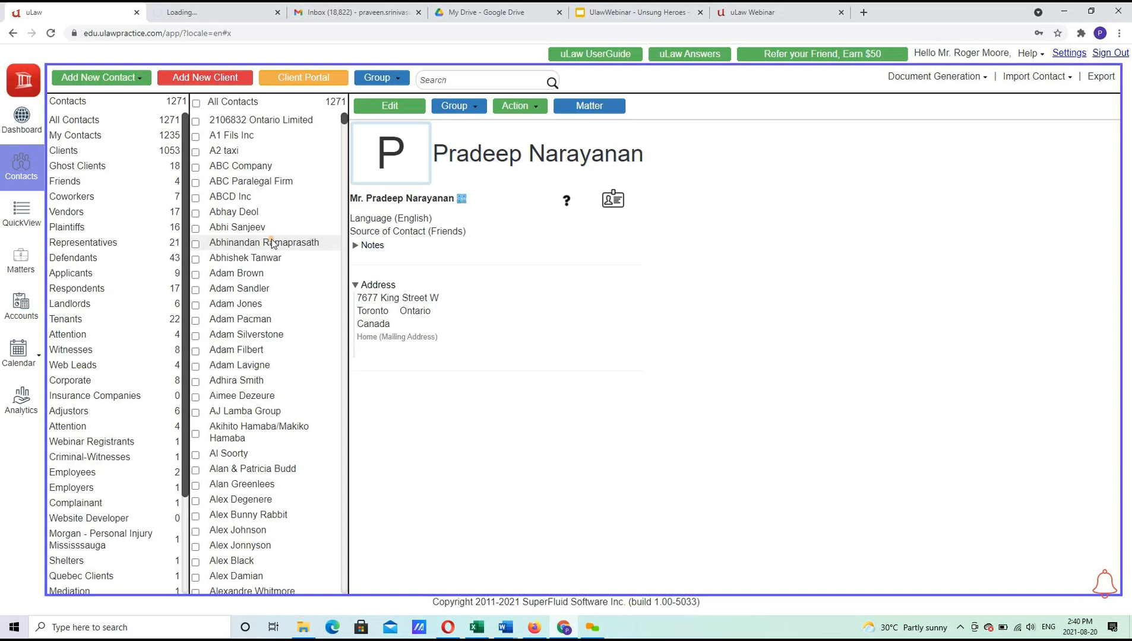
Download a DL 110x220mm envelope PDF for the contact, view it, and return to uLaw.
click(933, 79)
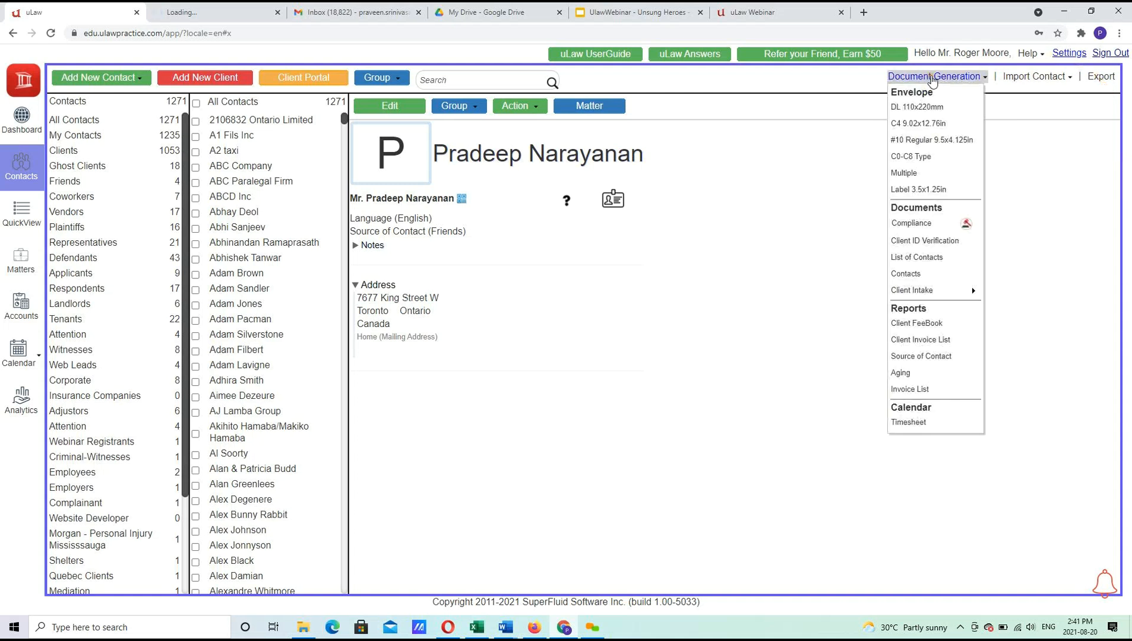
click(945, 173)
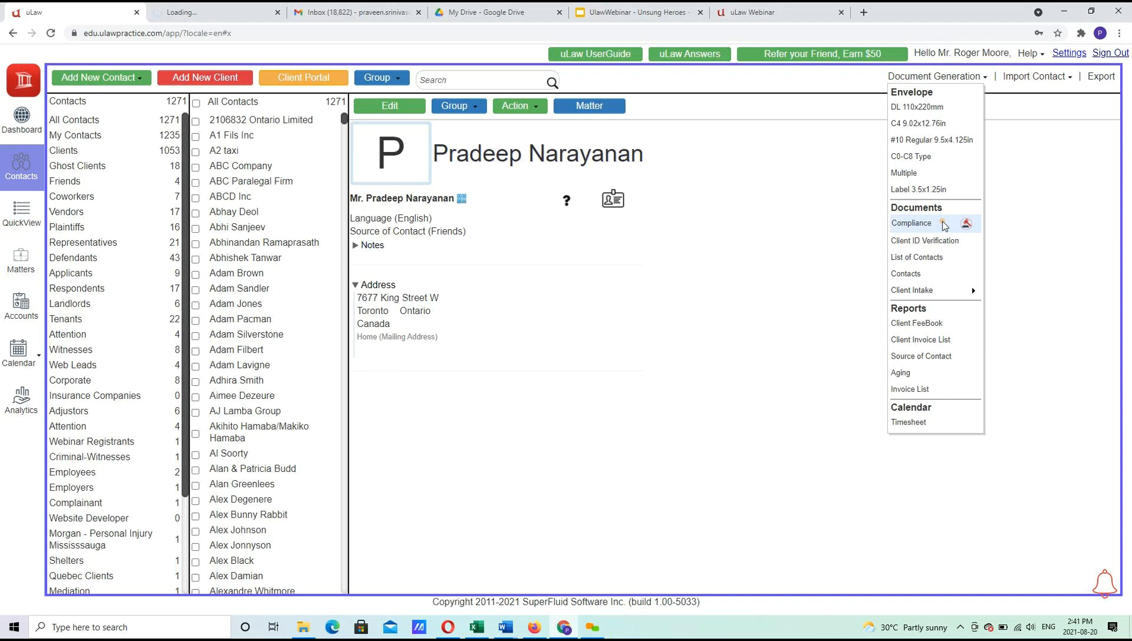
click(918, 156)
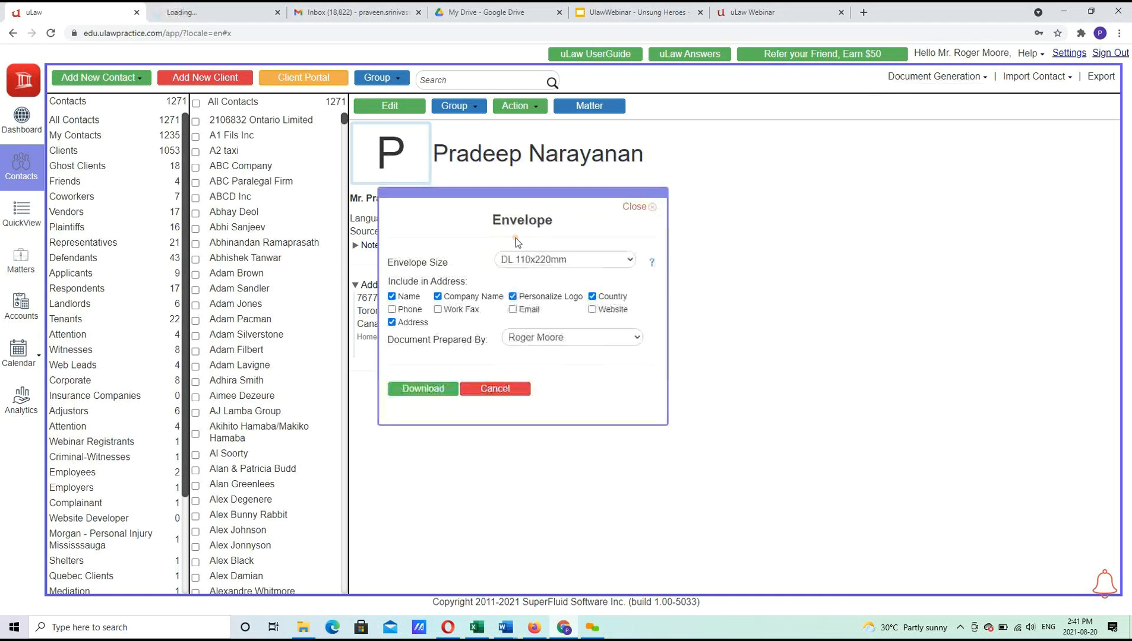
click(518, 269)
click(517, 279)
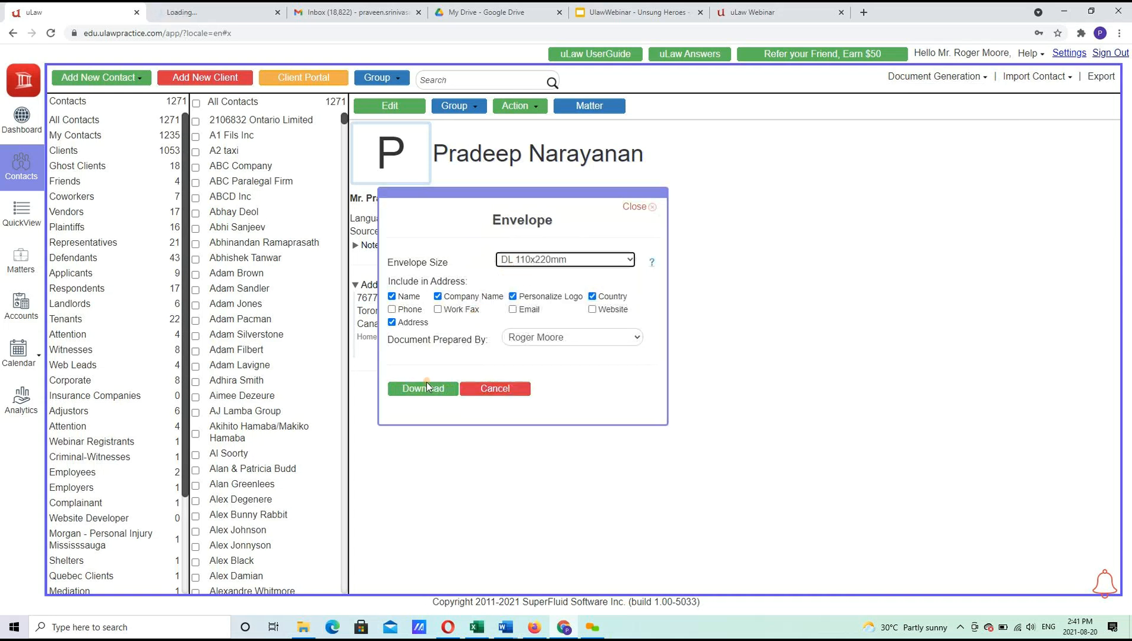
click(423, 389)
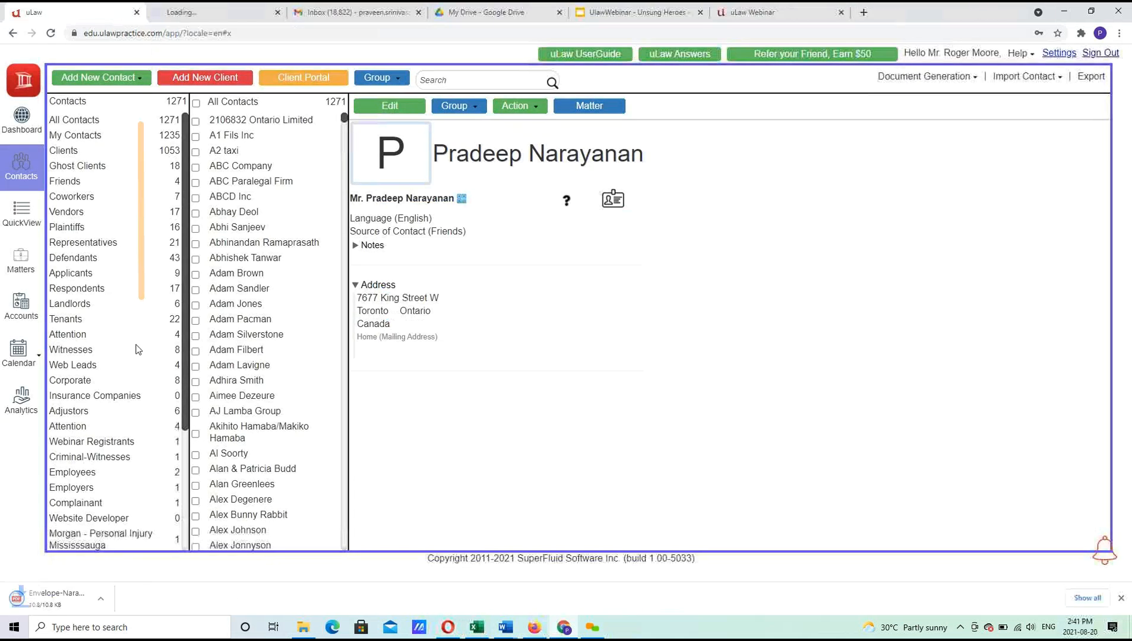
click(67, 599)
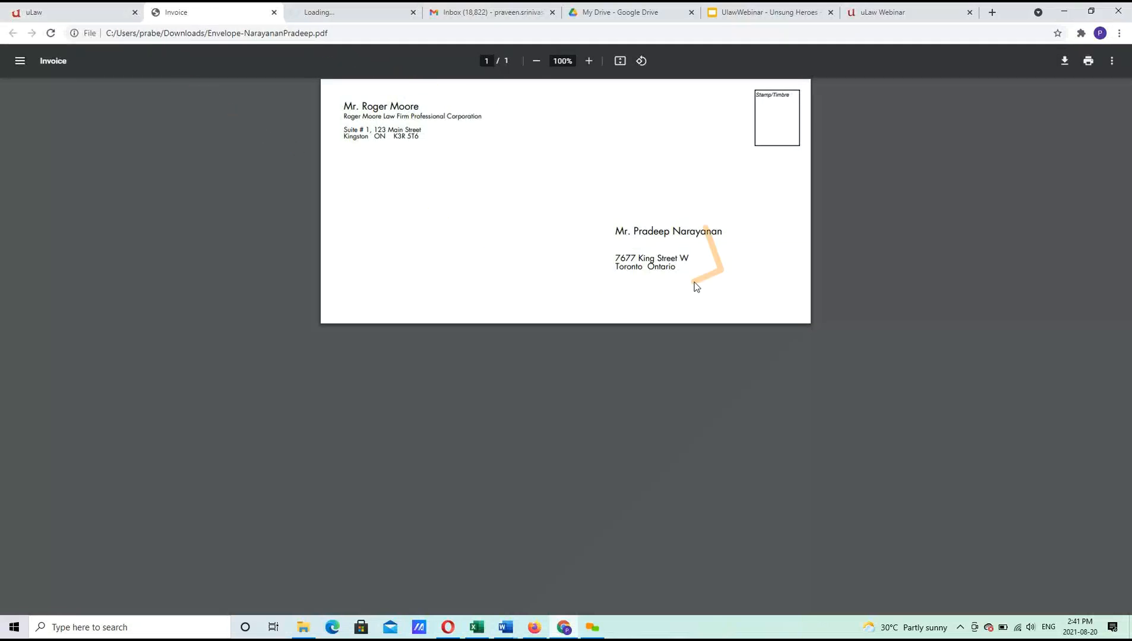
click(113, 23)
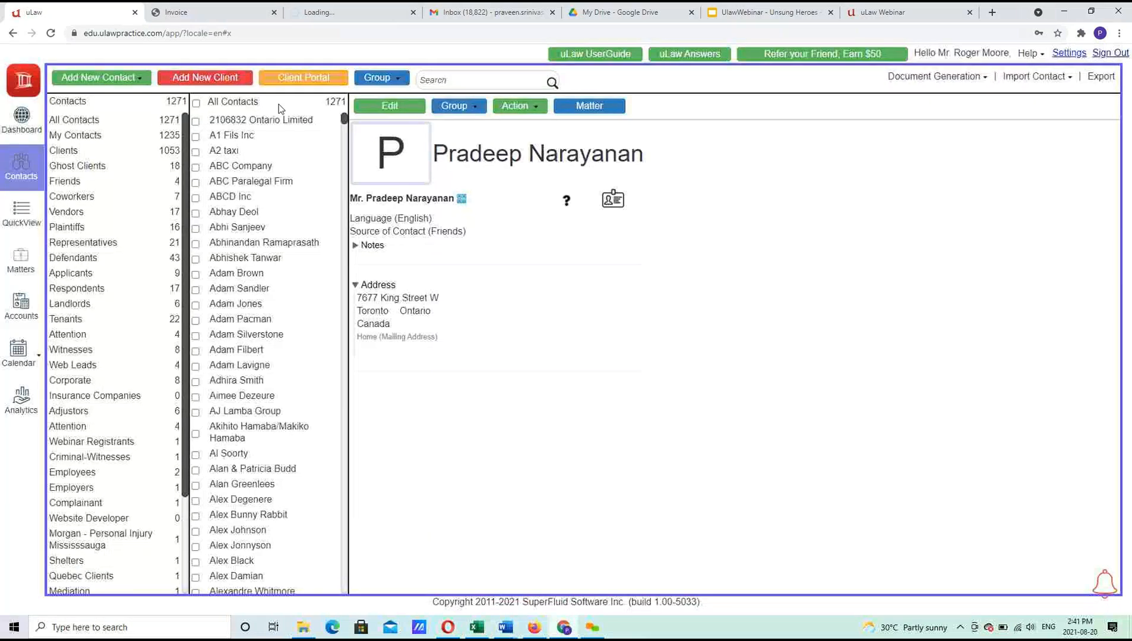
Generate the 3.5x1.25in address label PDF for the contact and open it.
click(963, 76)
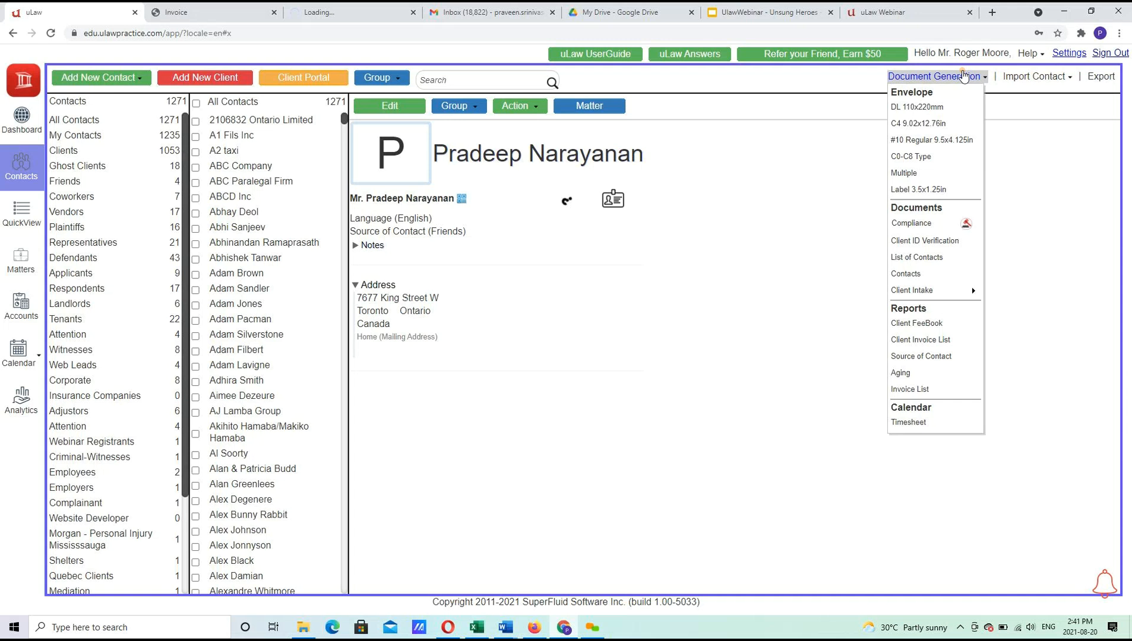
click(926, 189)
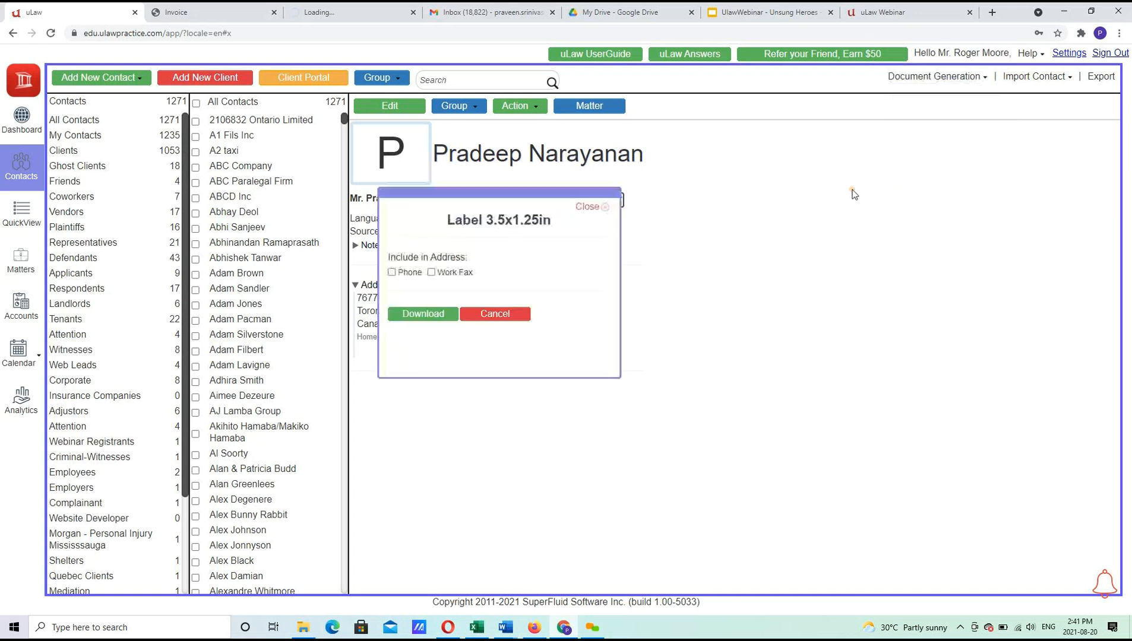
click(407, 312)
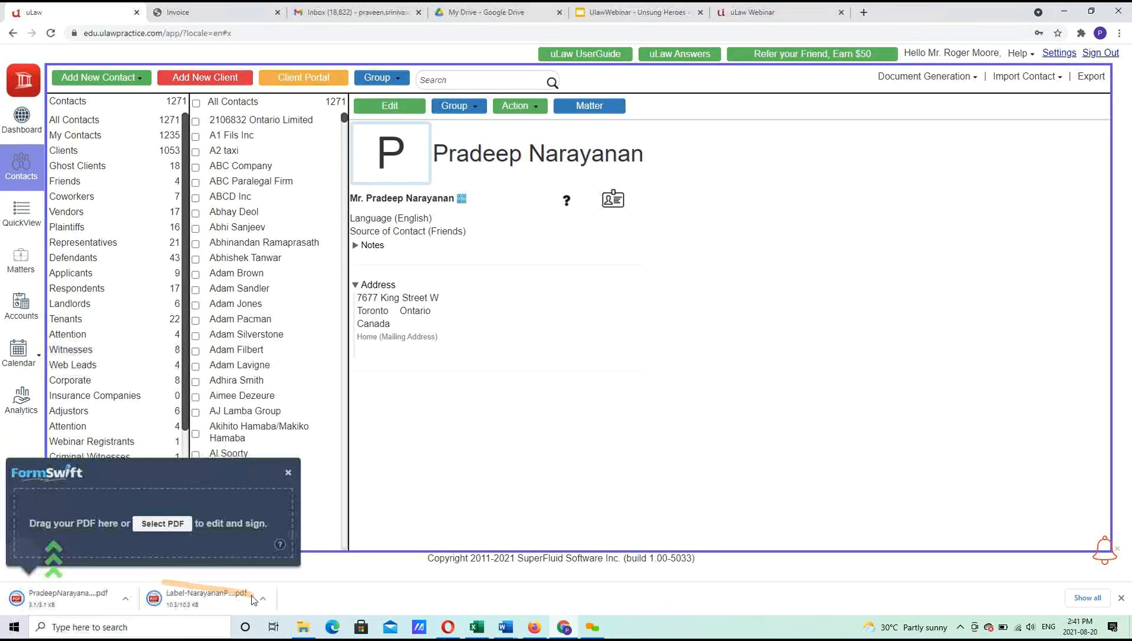
click(227, 594)
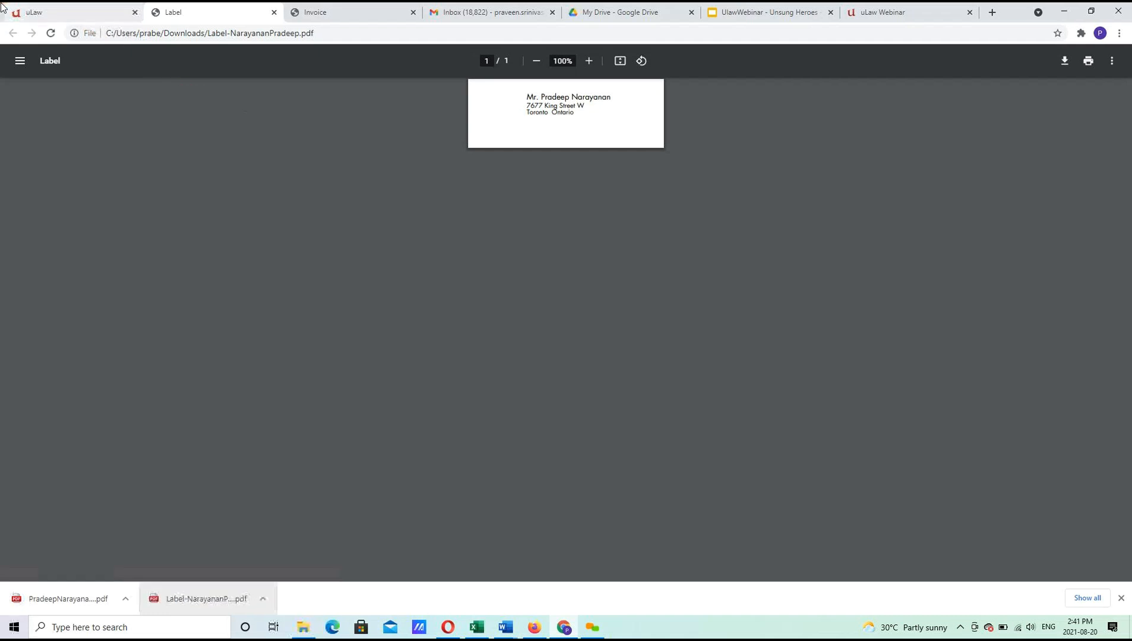
Open the conflict-screening report PDF and review the conflicting surname and print date.
click(36, 12)
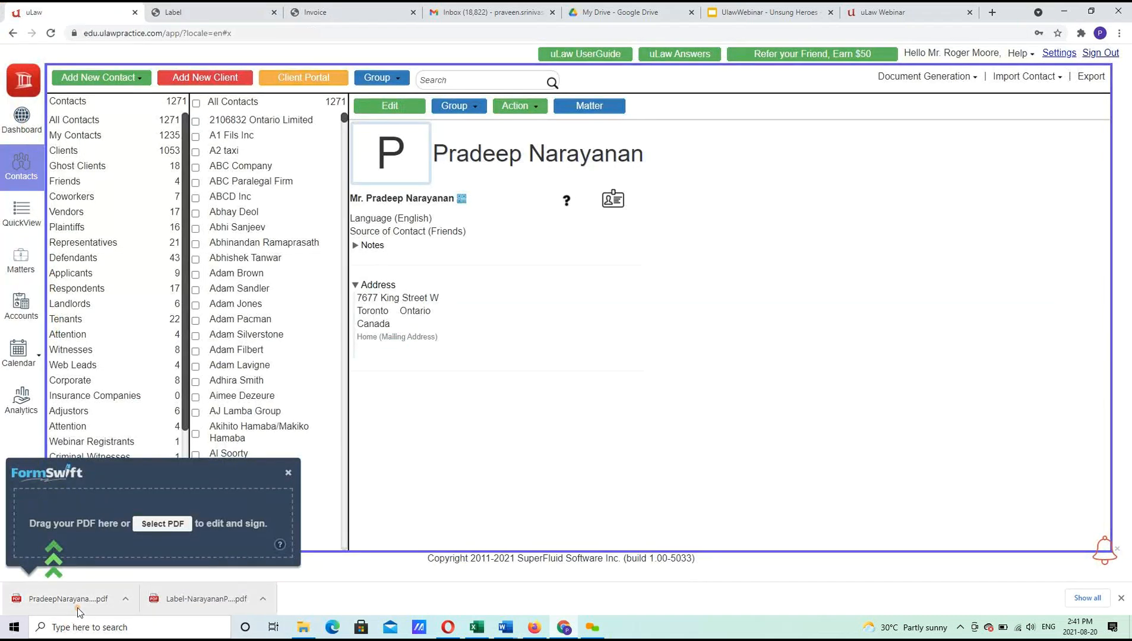
click(70, 600)
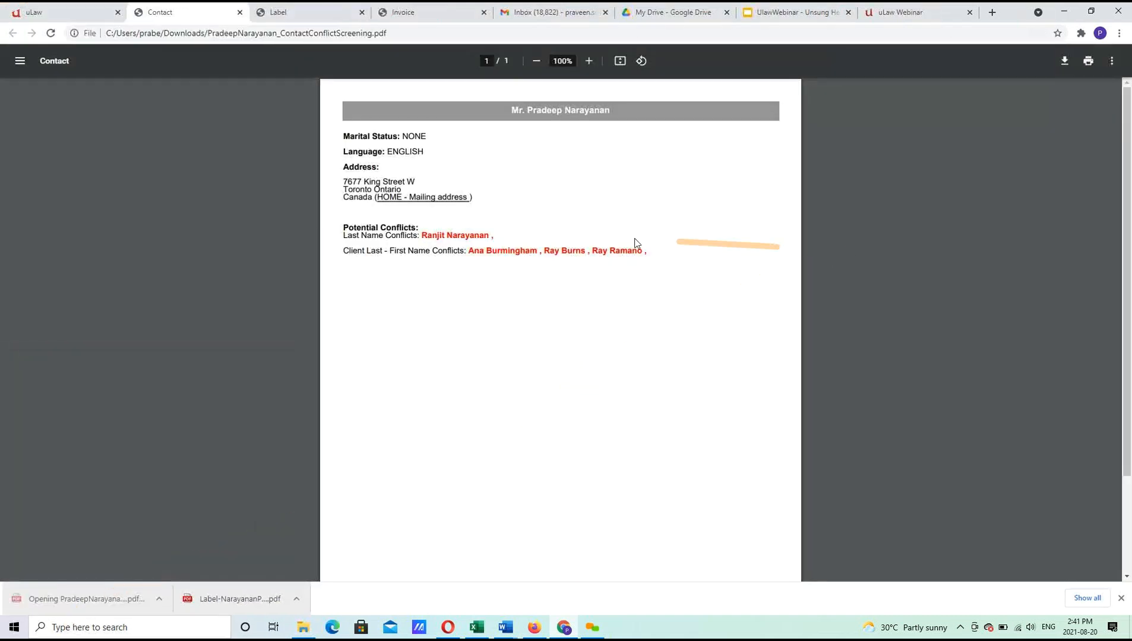
double_click(473, 236)
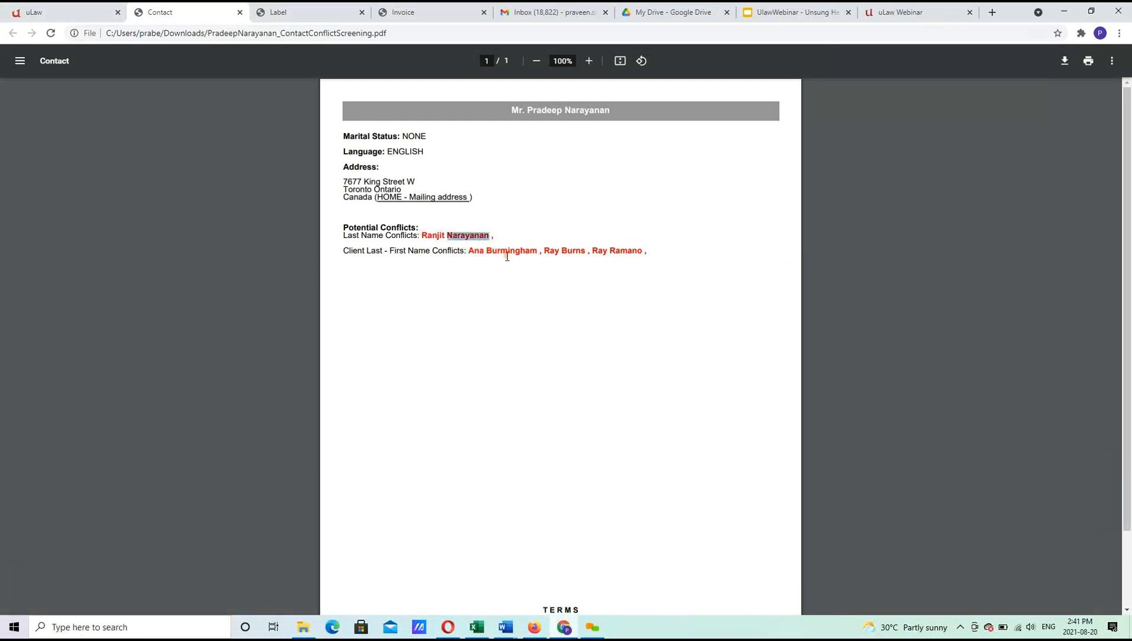
click(533, 262)
click(579, 112)
drag(579, 112, 589, 111)
drag(1127, 275, 1104, 374)
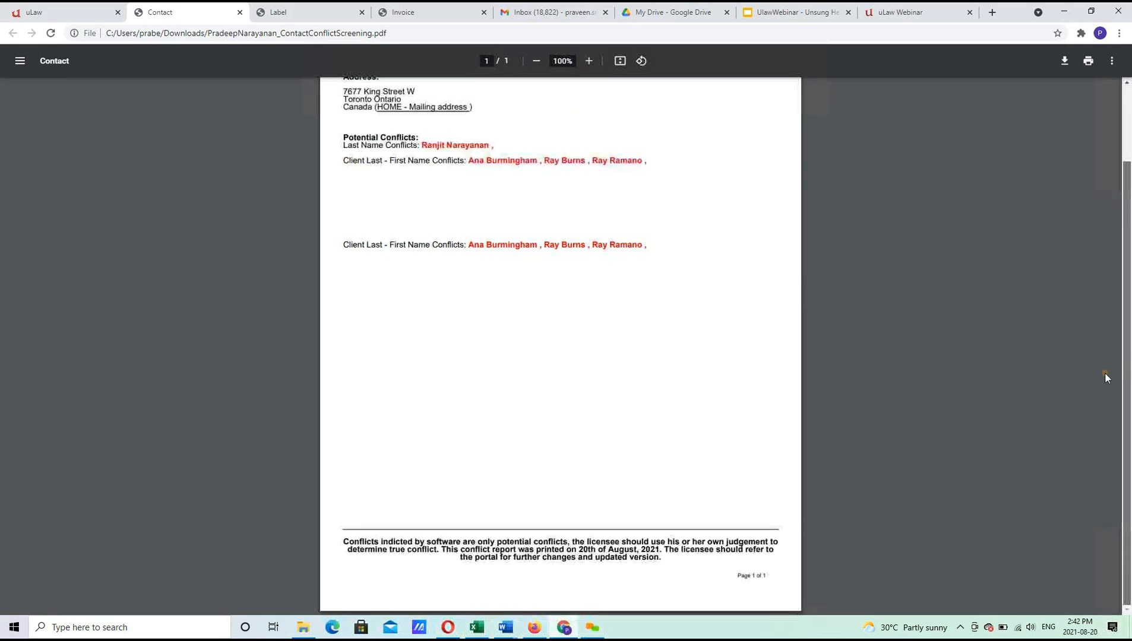
drag(663, 549, 570, 552)
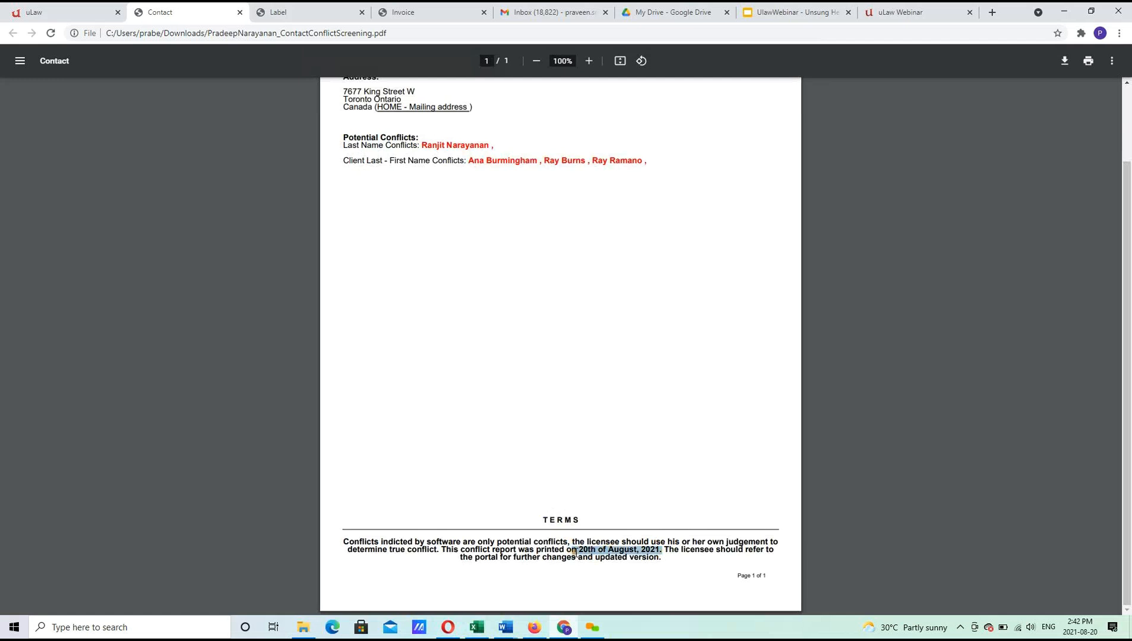
Close the conflict report, address label and envelope PDFs and return to the uLaw contact page.
click(240, 12)
click(243, 18)
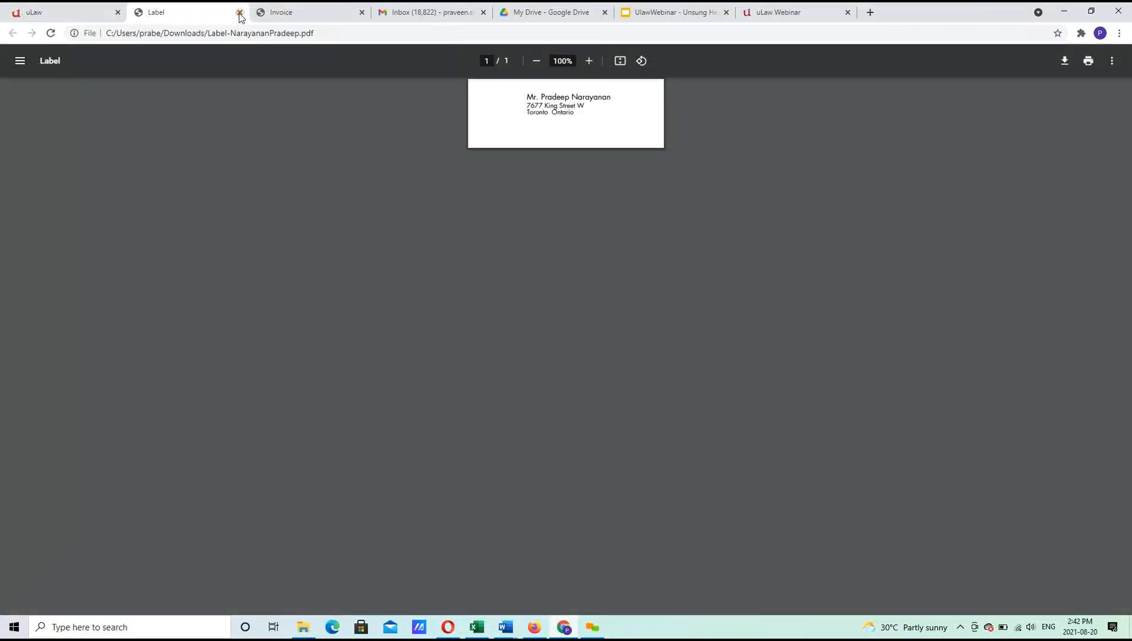
click(240, 13)
click(240, 12)
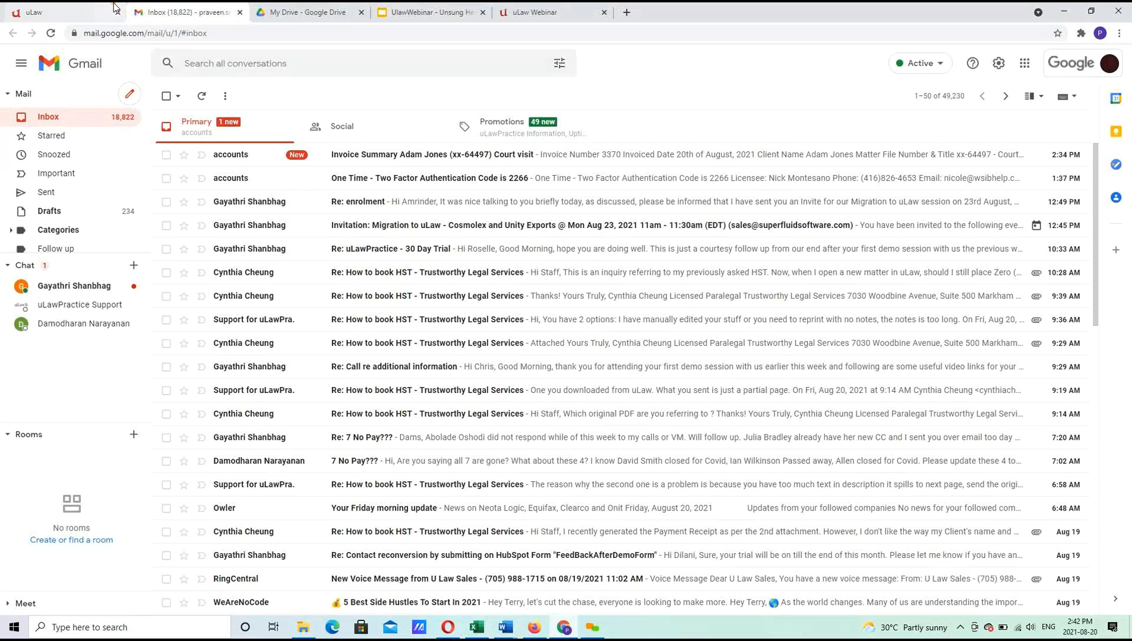
click(114, 7)
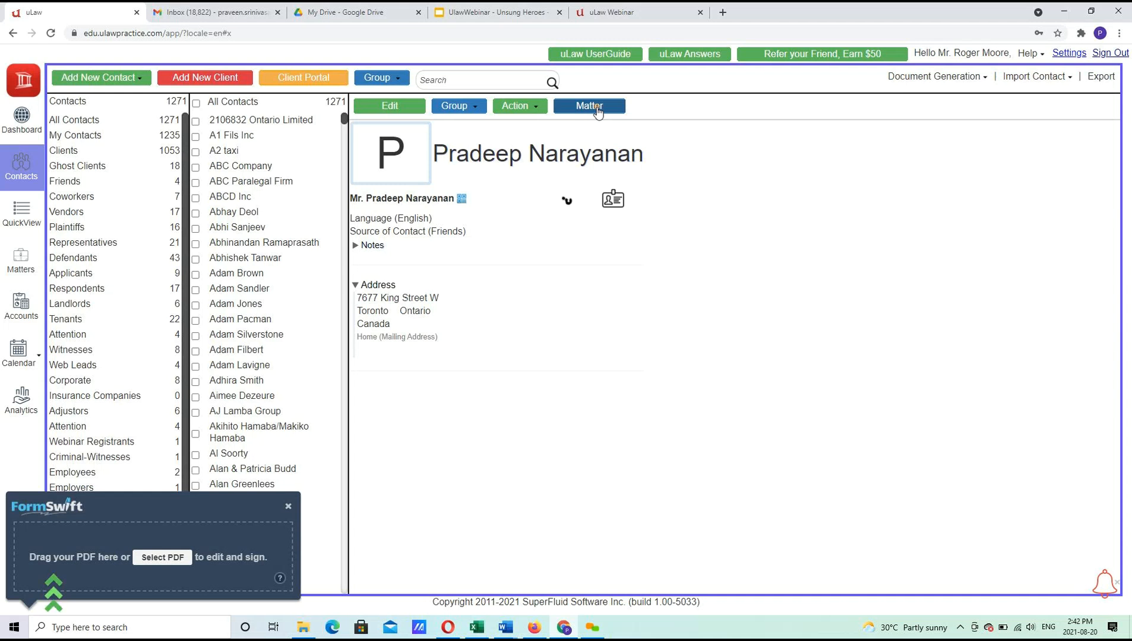
Create and save a Real Estate matter titled 'Purchase of Condo' for the contact.
click(598, 108)
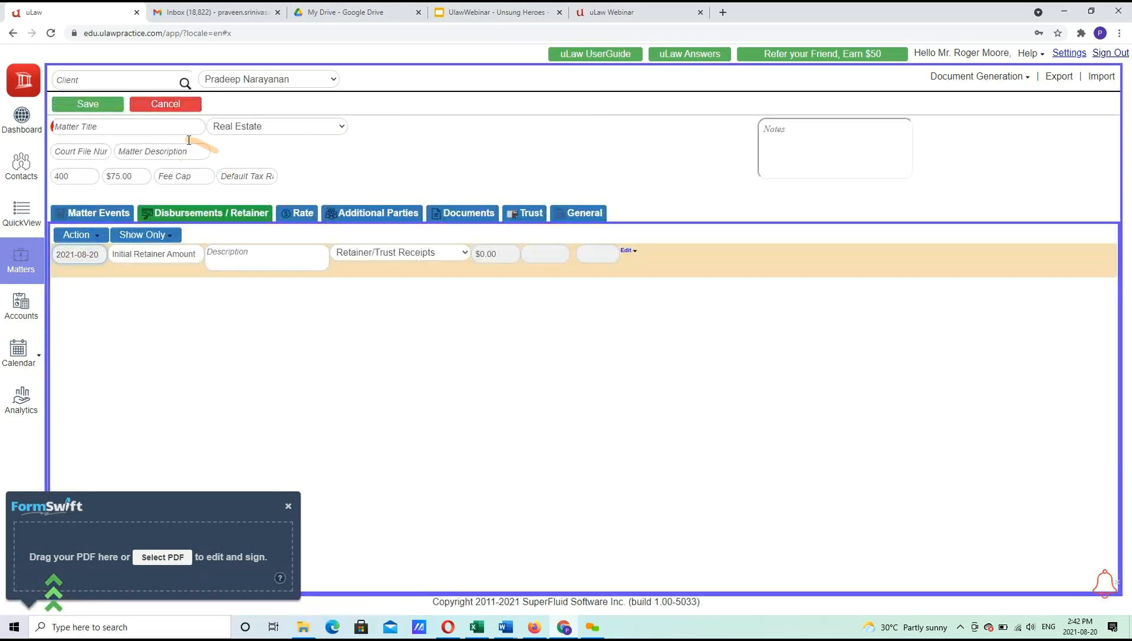
click(110, 126)
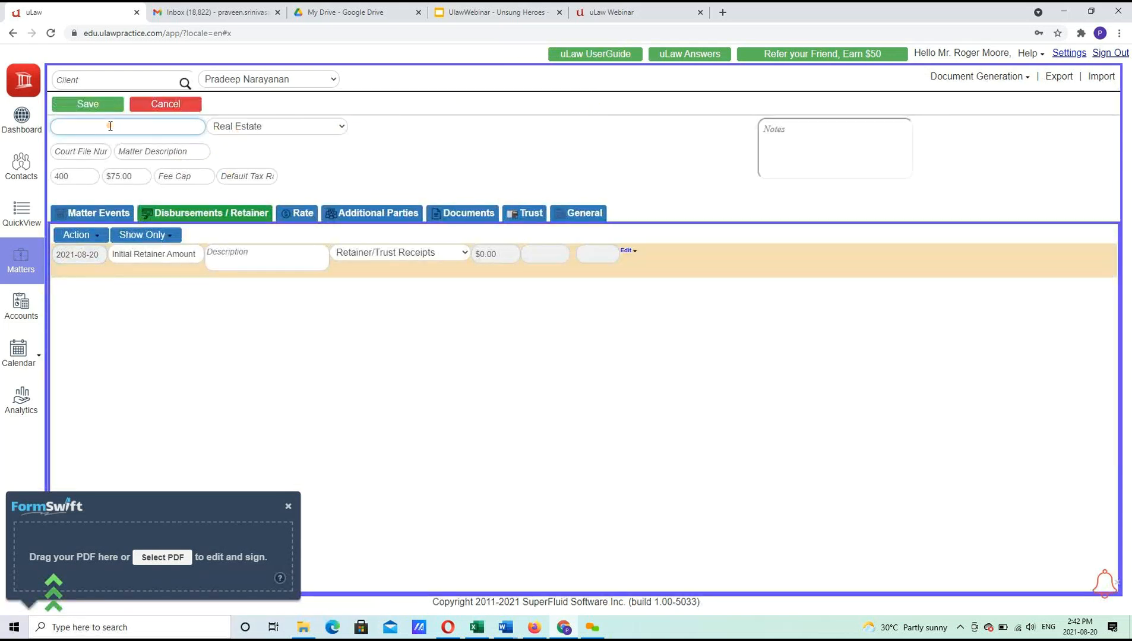
text(Purchase of Condo)
click(86, 104)
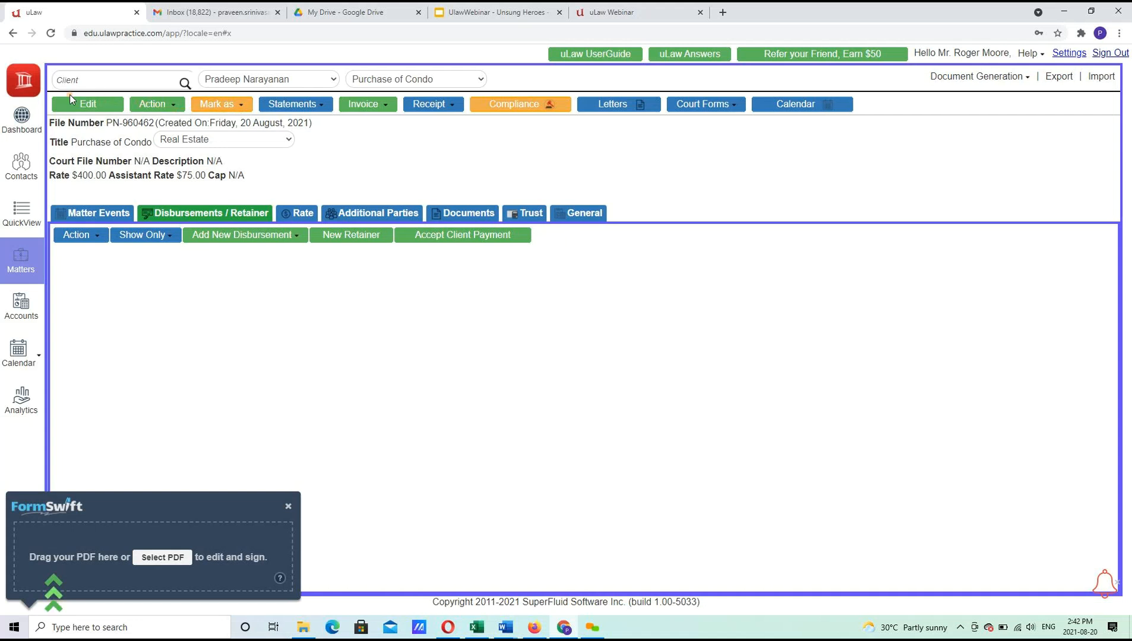
Create and save a second matter titled 'Wills' under the Wills & Estates practice area.
click(142, 105)
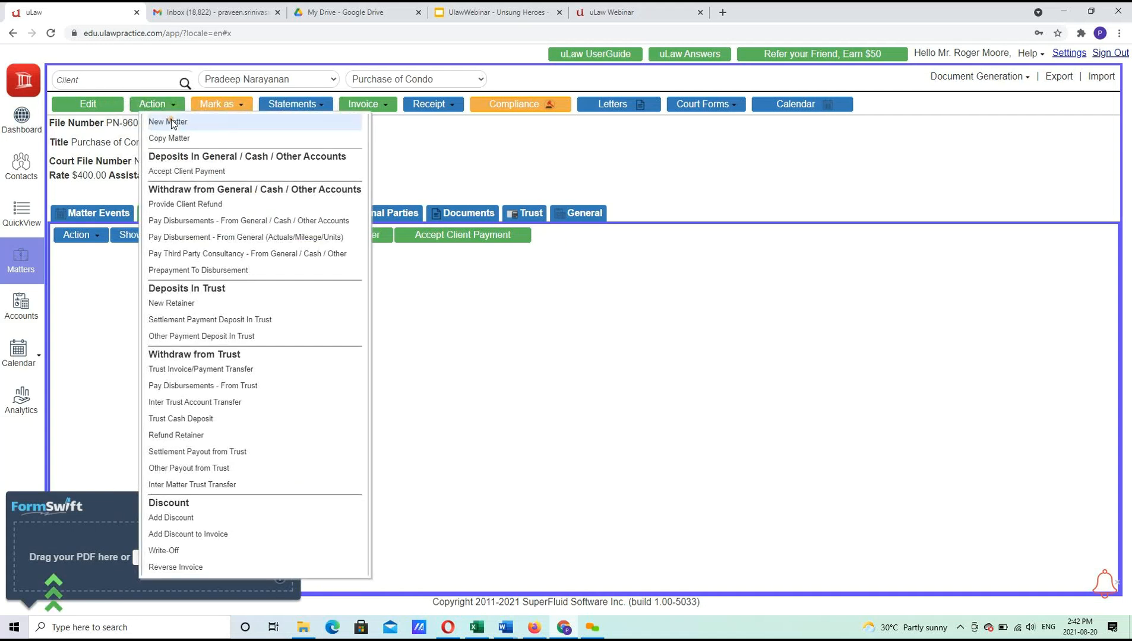
click(171, 123)
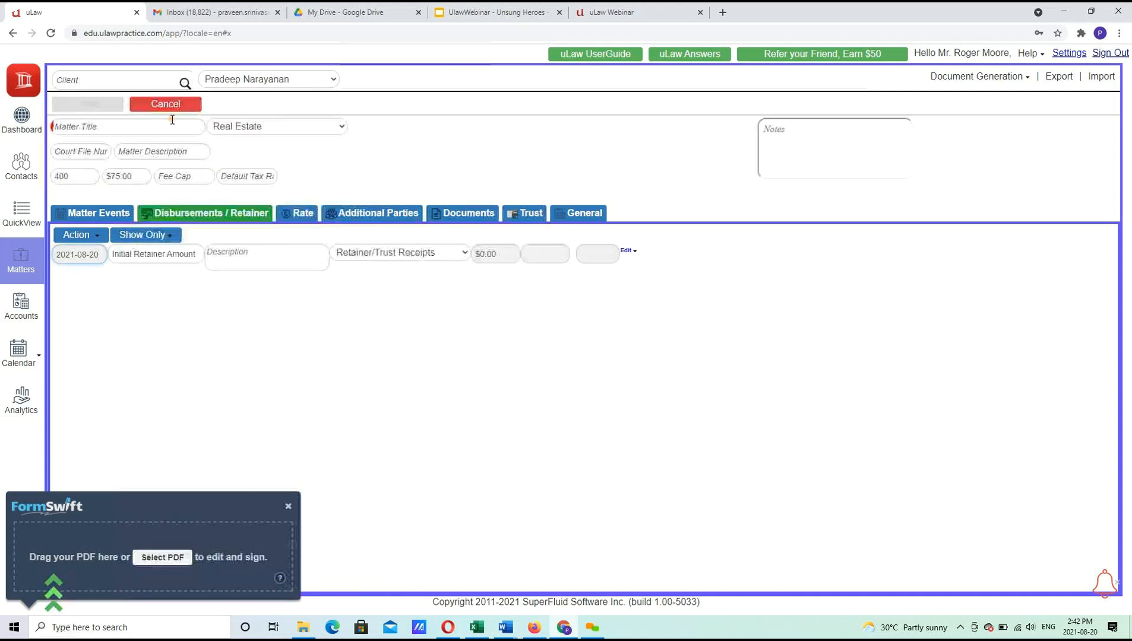
click(248, 131)
click(240, 129)
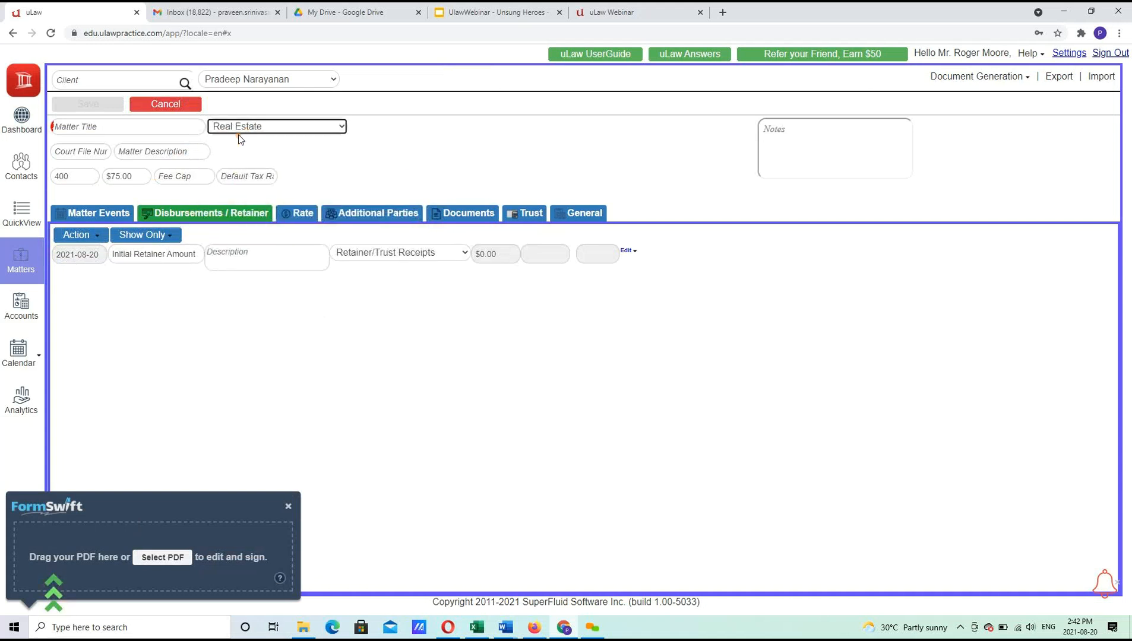
click(240, 129)
click(238, 175)
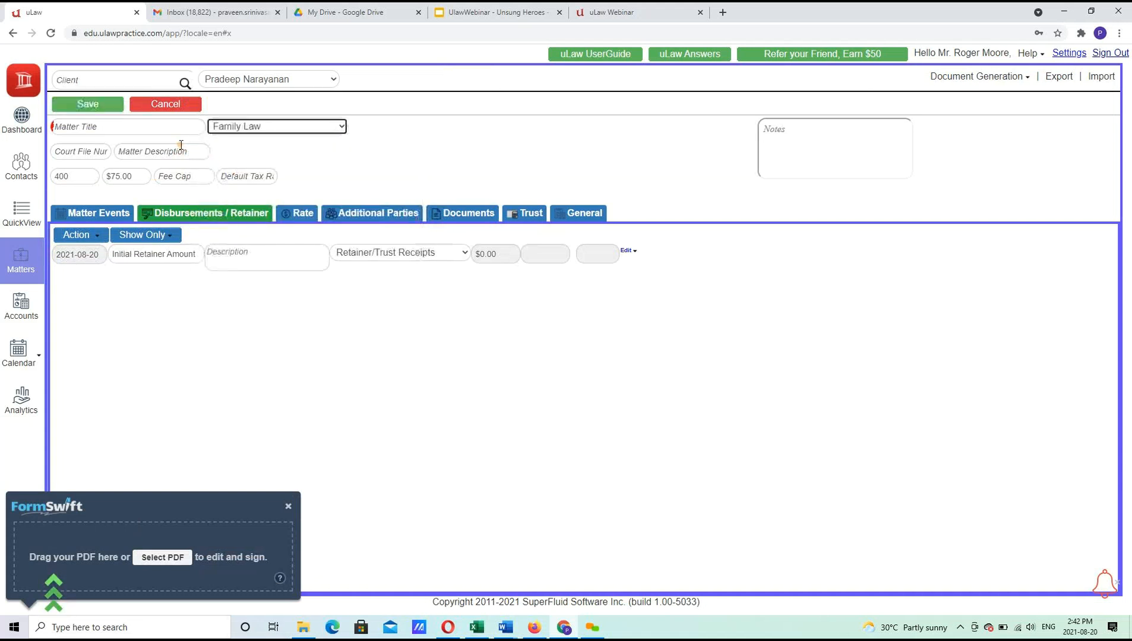
click(253, 131)
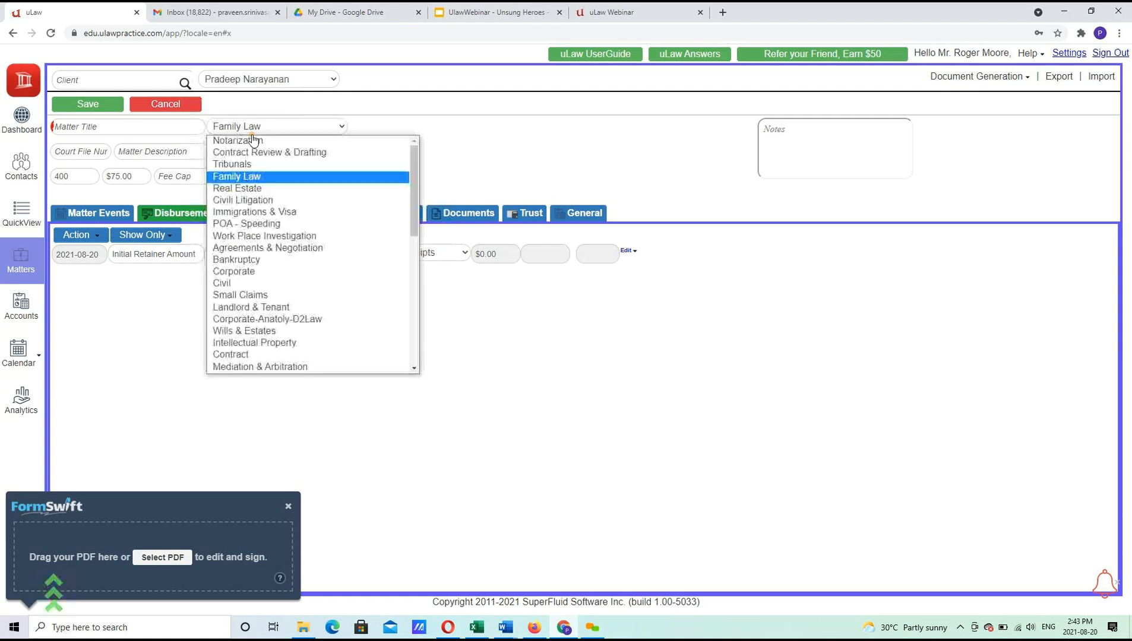
key(w)
key(w)
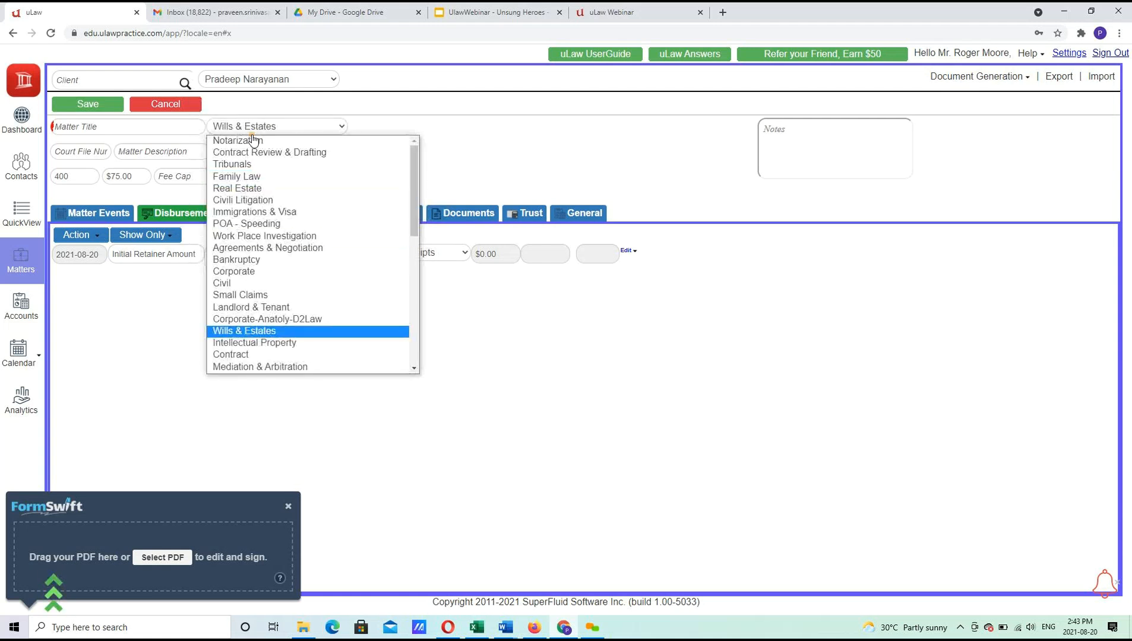
key(Return)
click(183, 127)
text(Wills)
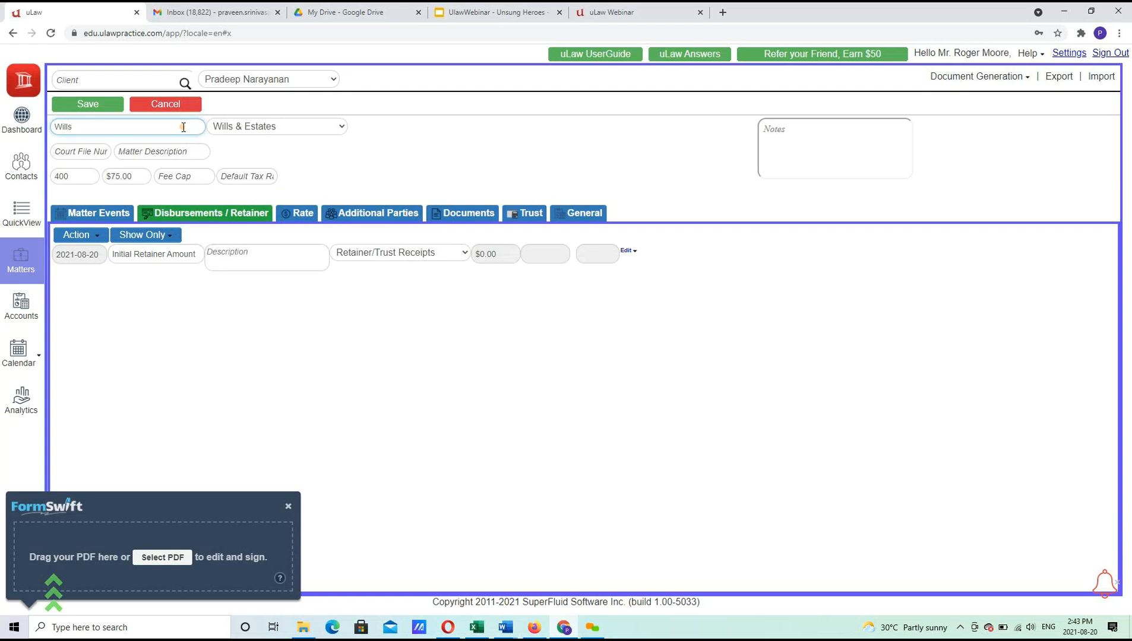
click(98, 104)
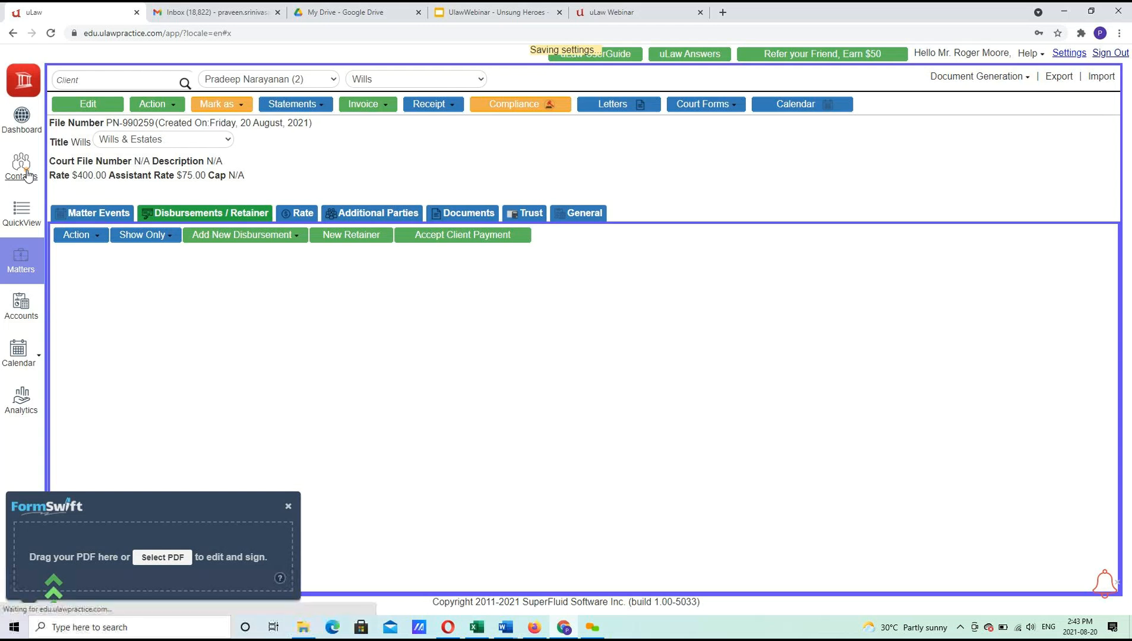
Add the contact to the Ghost Clients group, list that group, and reopen the contact.
click(27, 176)
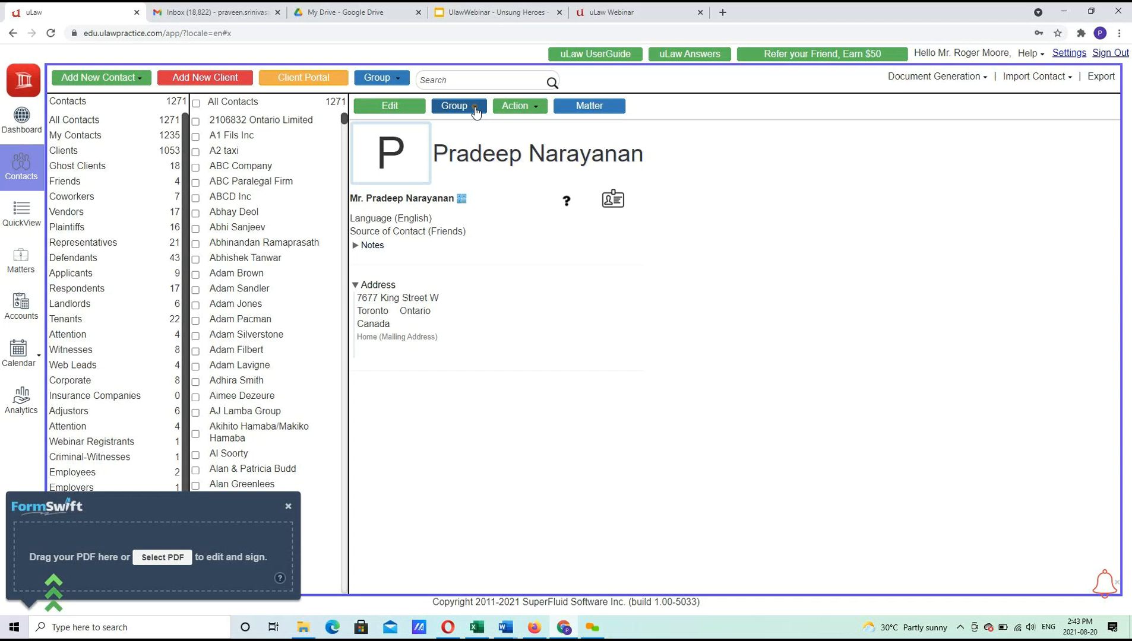
click(476, 112)
scroll(466, 138, down, 2)
click(473, 67)
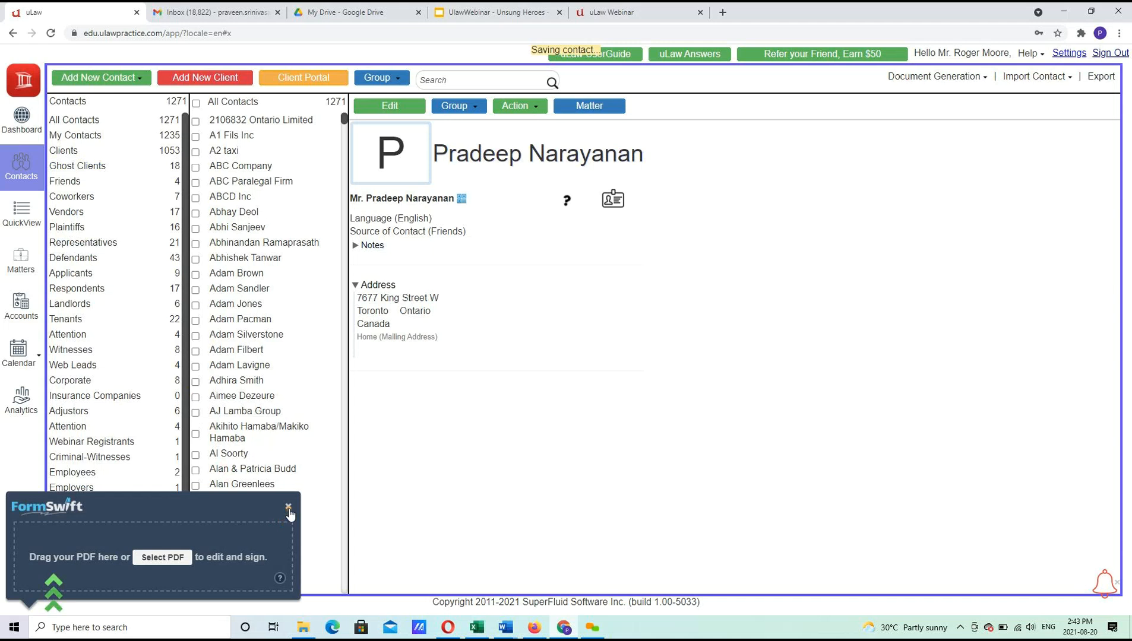
click(288, 508)
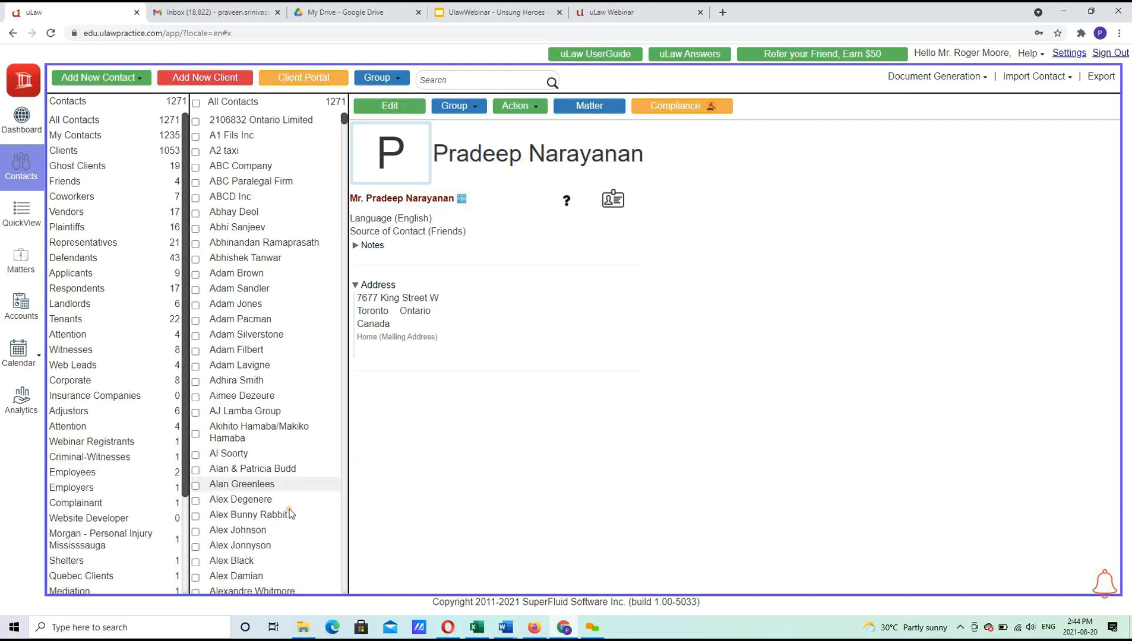
click(66, 172)
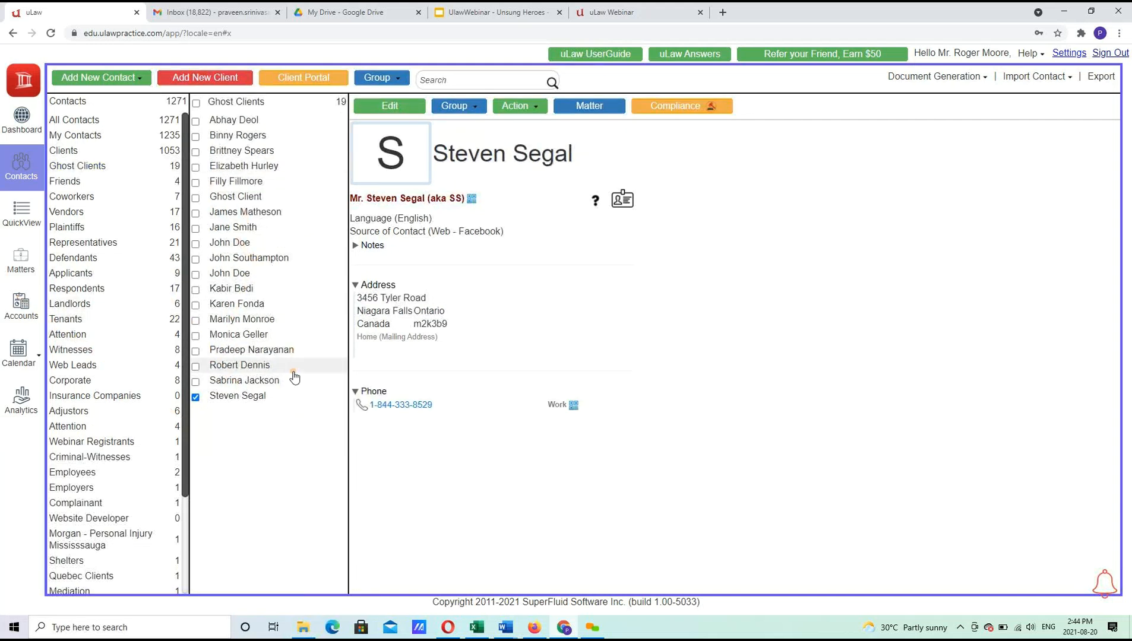
click(289, 350)
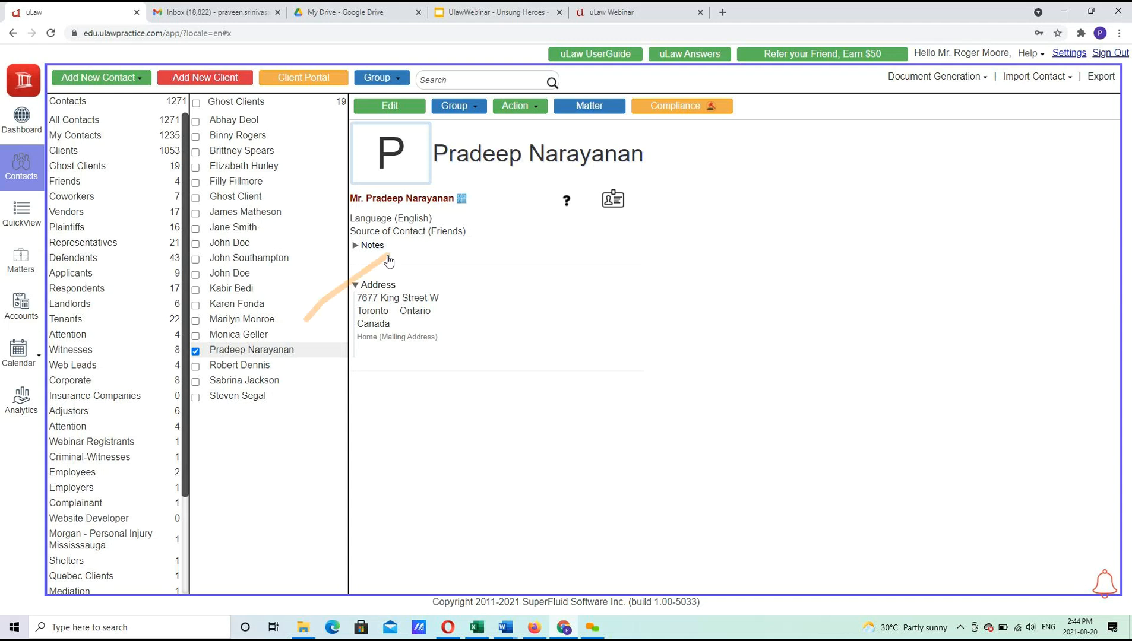
Download a quarterly Source of Contact compliance PDF for 2021-07-01 to 2021-09-30.
click(949, 80)
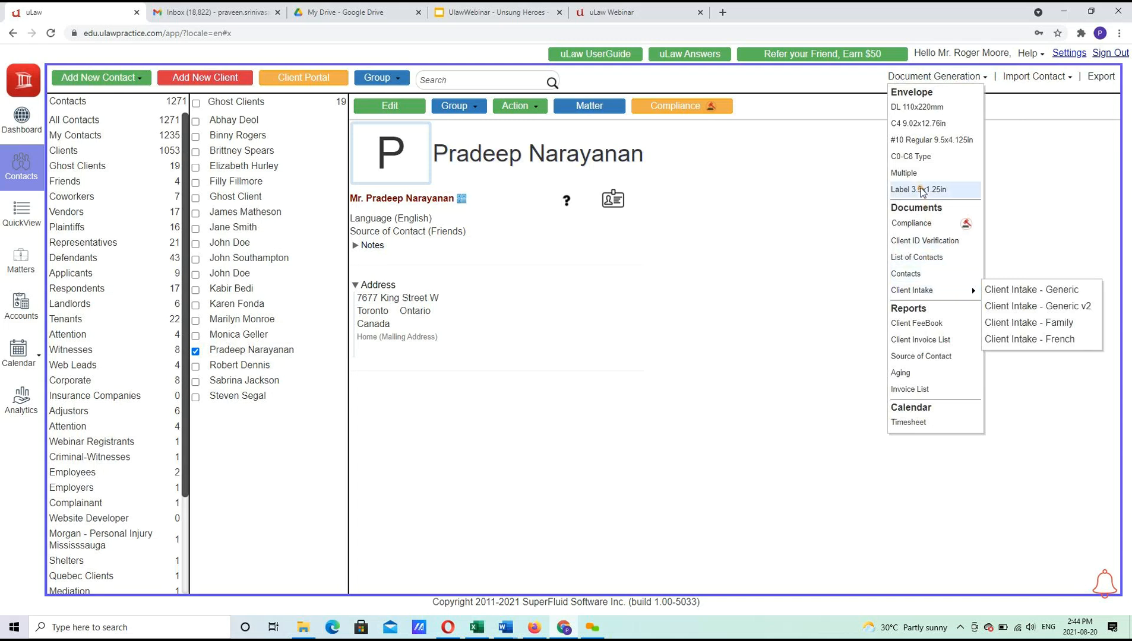
click(931, 229)
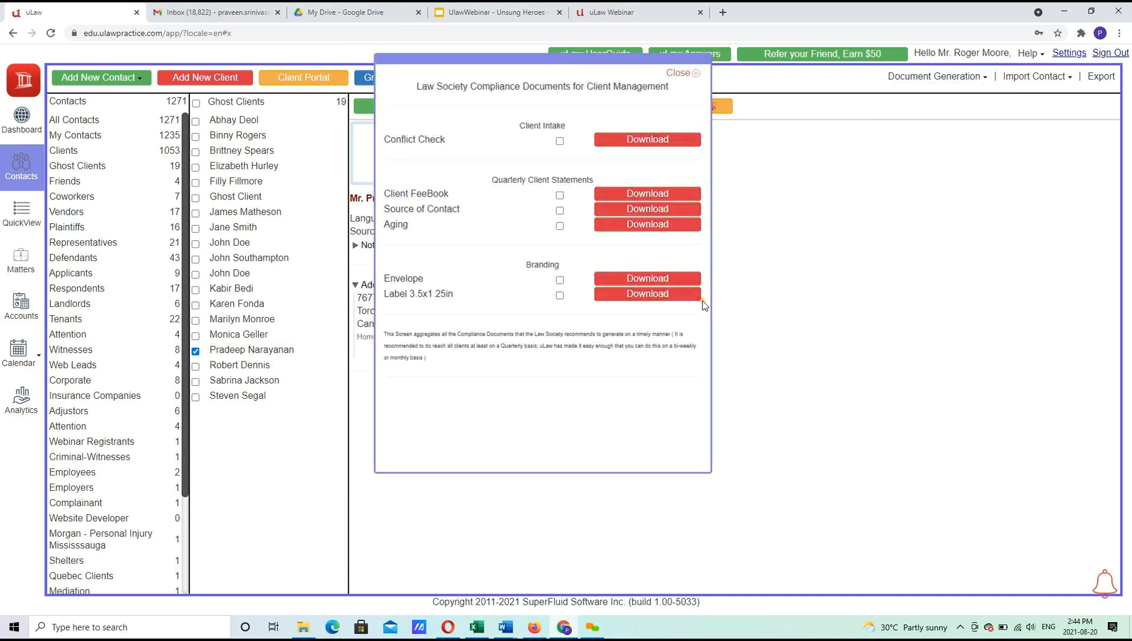
click(611, 217)
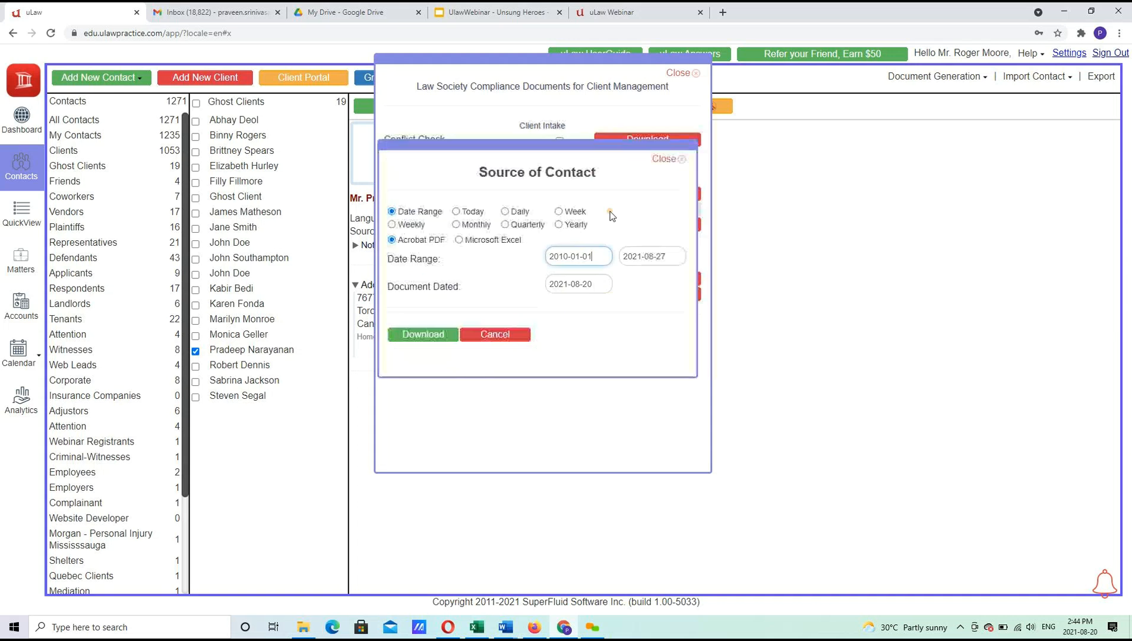
click(527, 224)
click(399, 339)
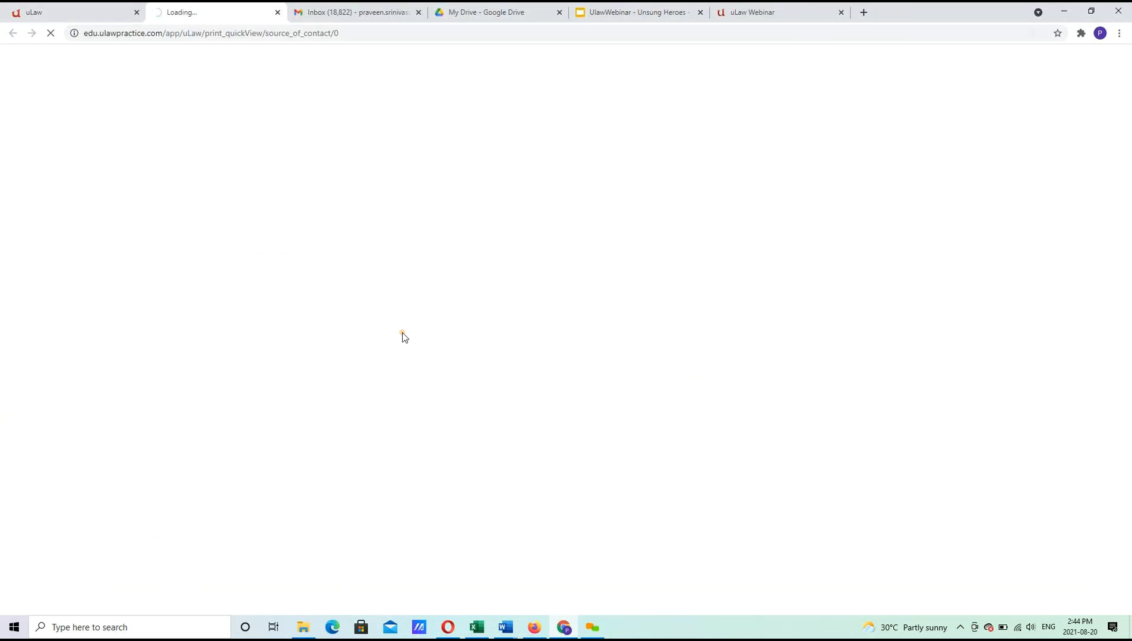
click(96, 10)
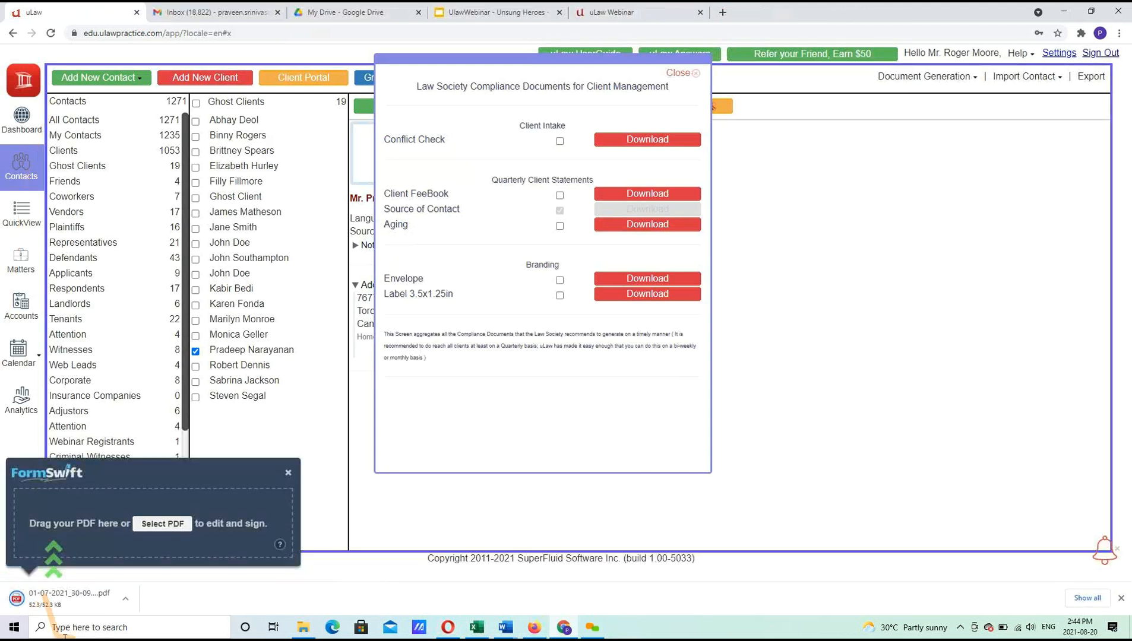
Review both pages of the Source of Contact PDF, then close uLaw's compliance documents dialog.
click(90, 598)
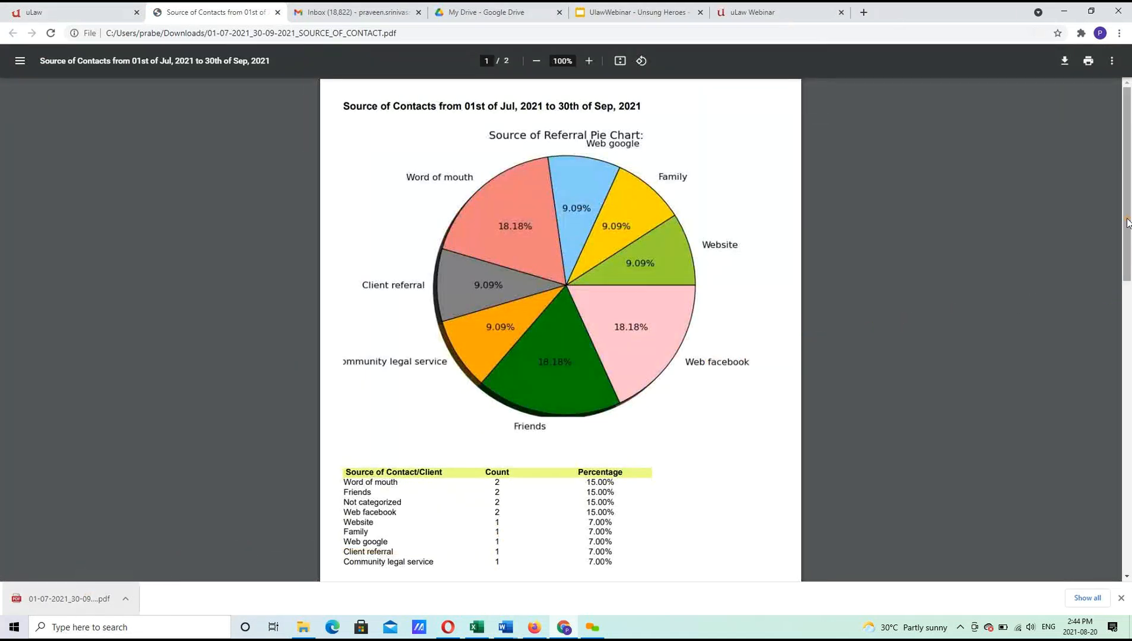
drag(1128, 231, 1130, 301)
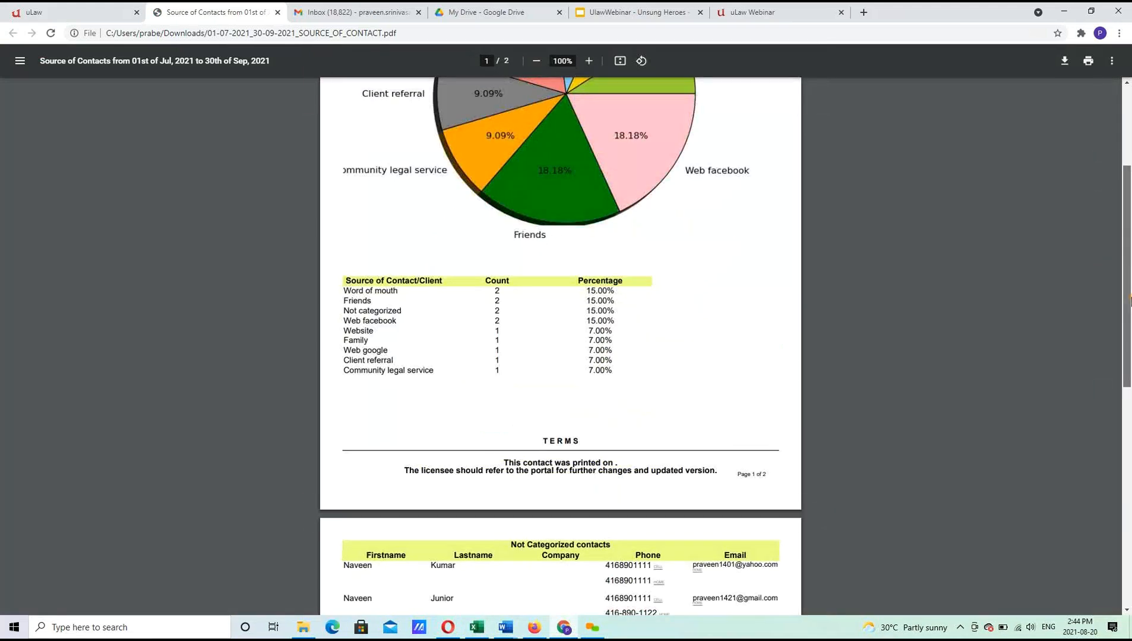
drag(1130, 334, 1130, 423)
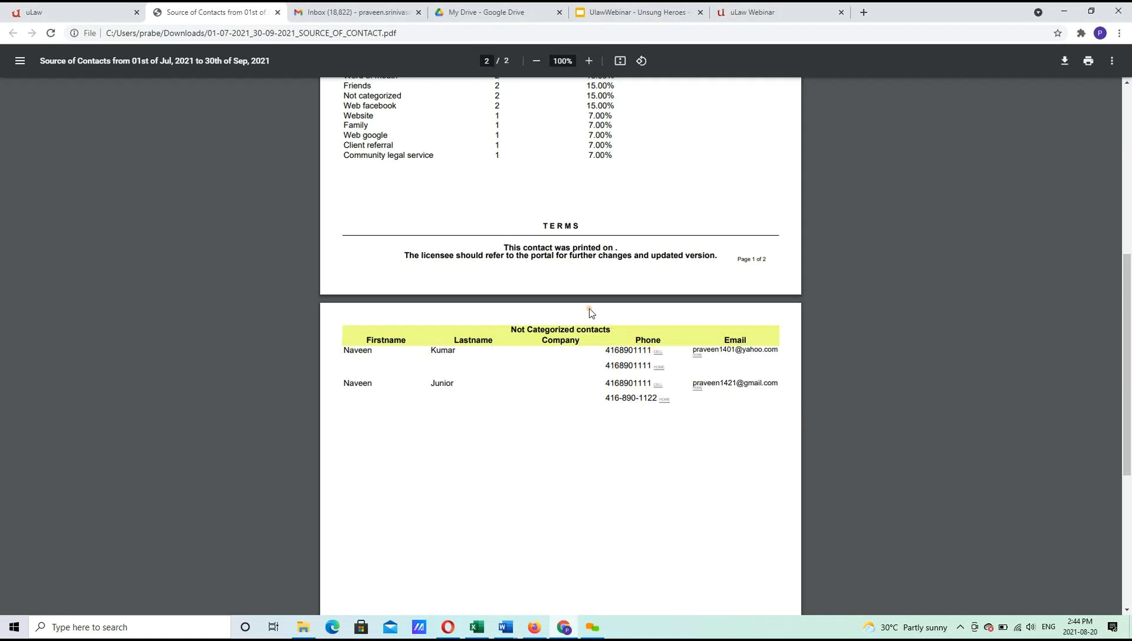
click(60, 13)
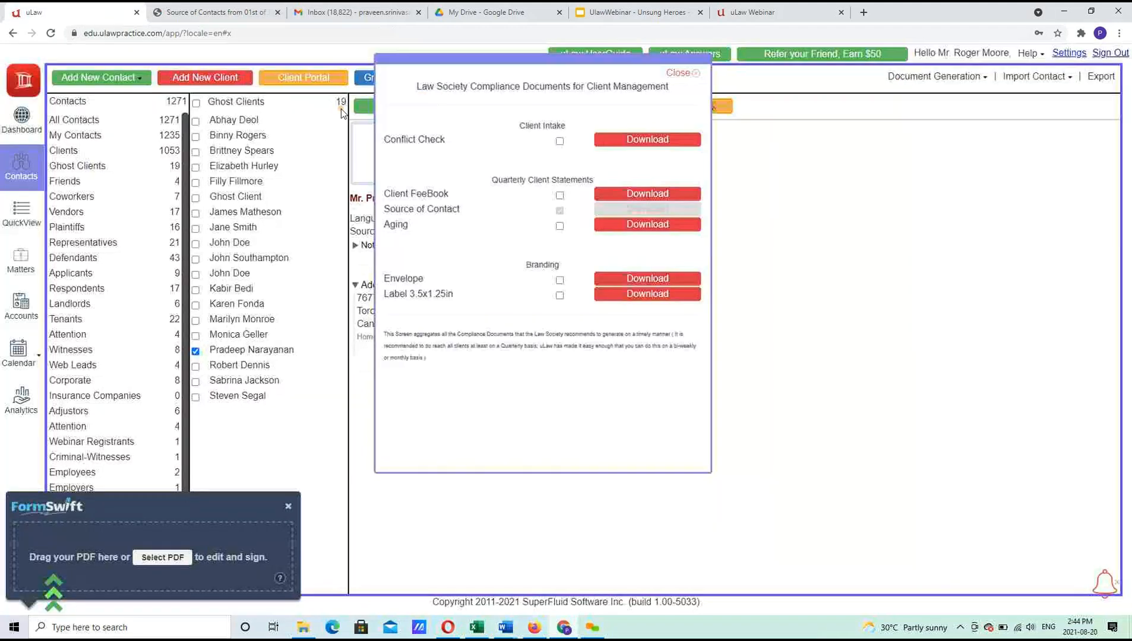
click(678, 74)
Search contacts by the person's first name and open one of the five matches.
click(441, 80)
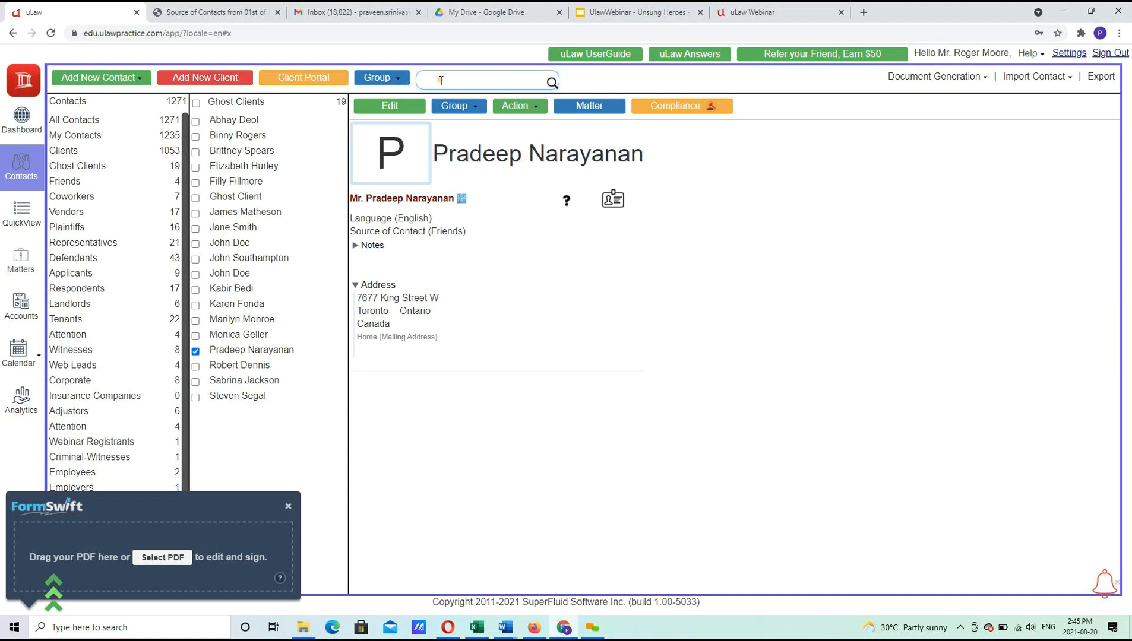
text(Naveen)
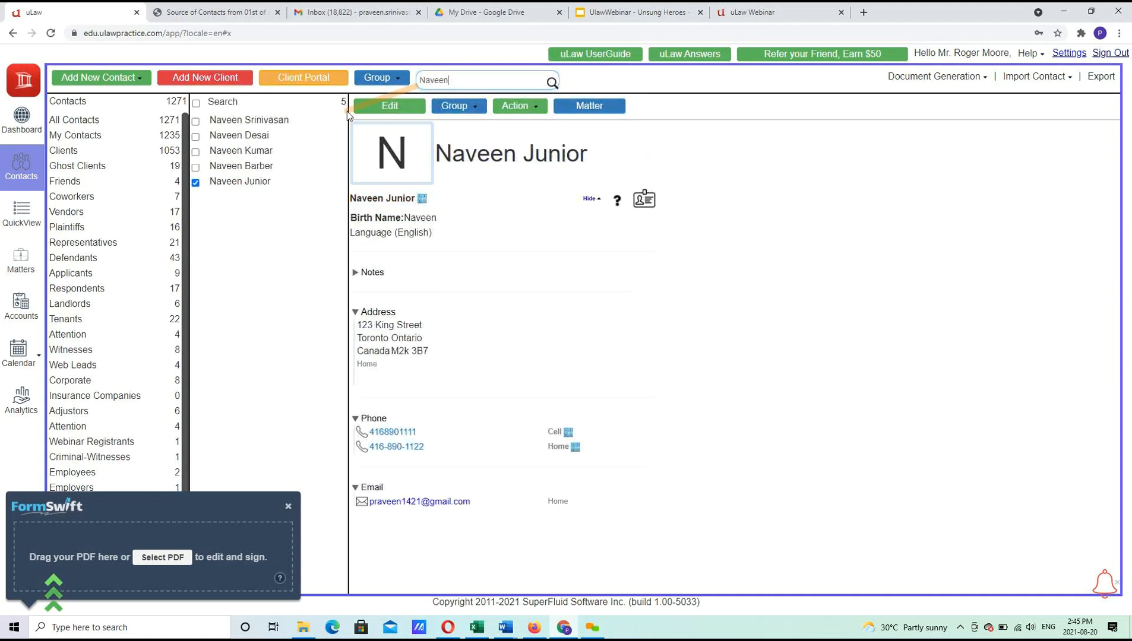
click(256, 156)
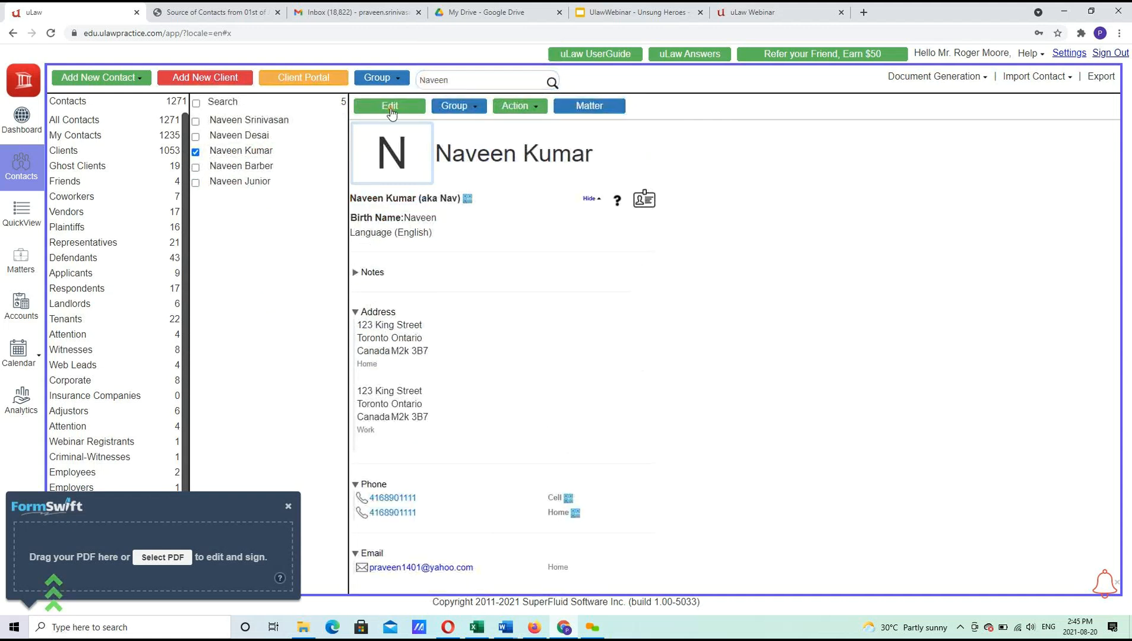
Edit the contact, set Source of Contact to Client Referral, and save.
click(390, 107)
click(581, 290)
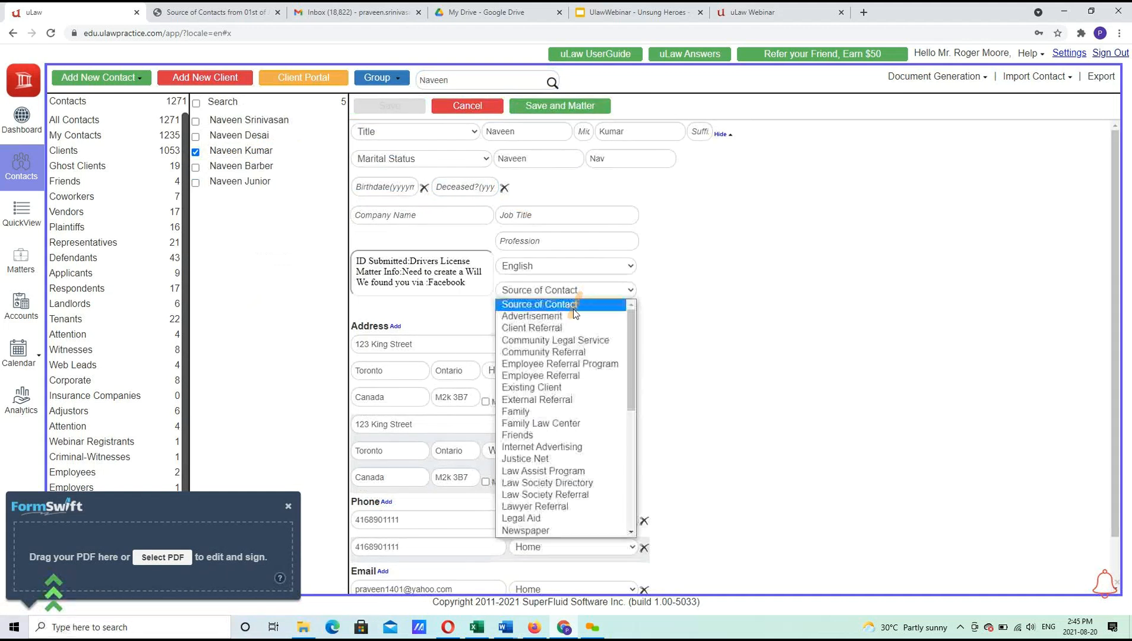
click(559, 329)
click(390, 107)
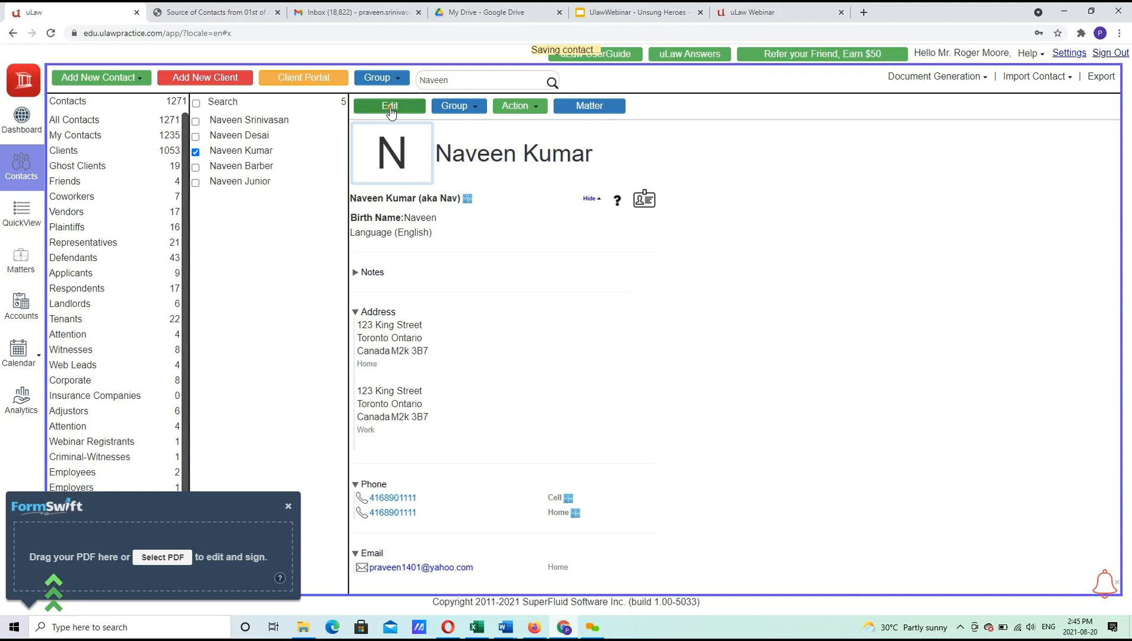
Dismiss the FormSwift popup, mark the Wills matter as Archived, and return to QuickView.
click(24, 217)
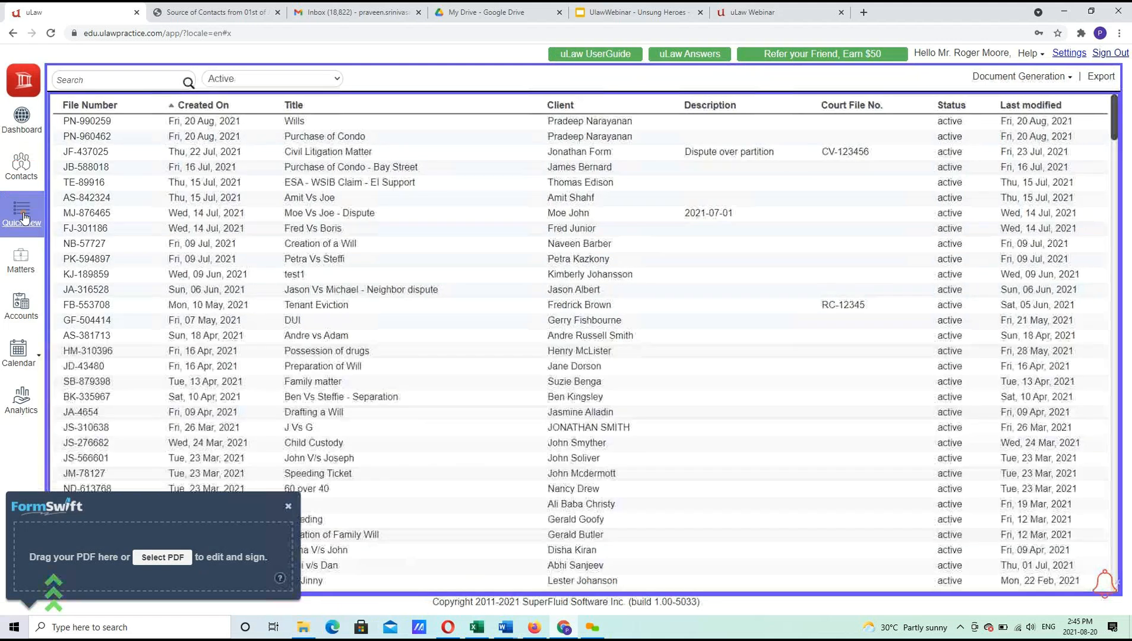
click(288, 506)
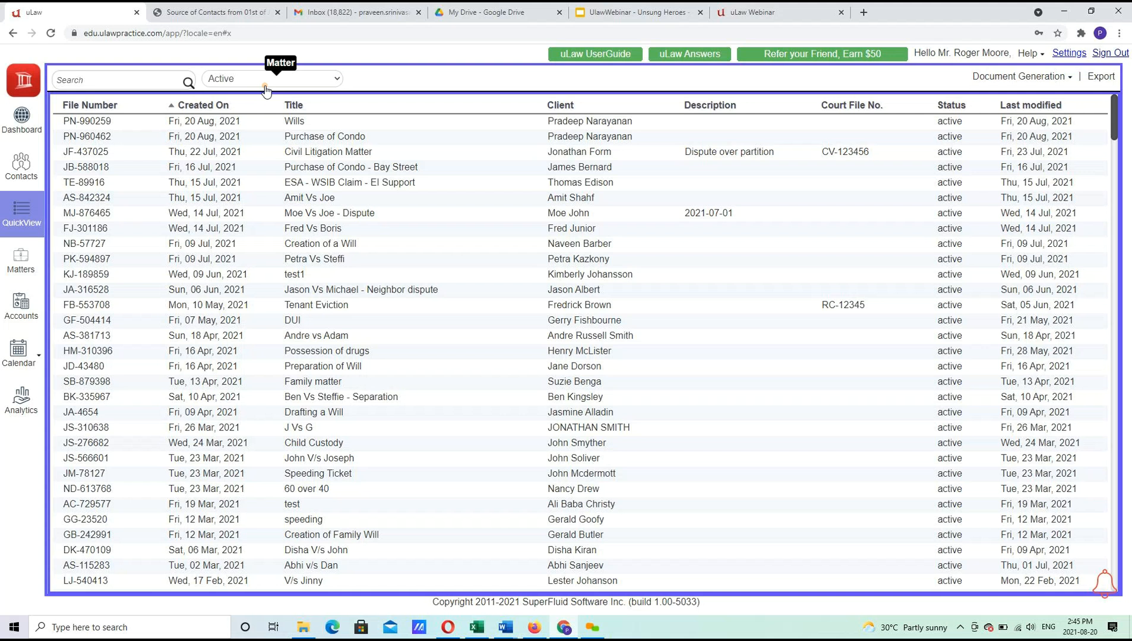
click(19, 264)
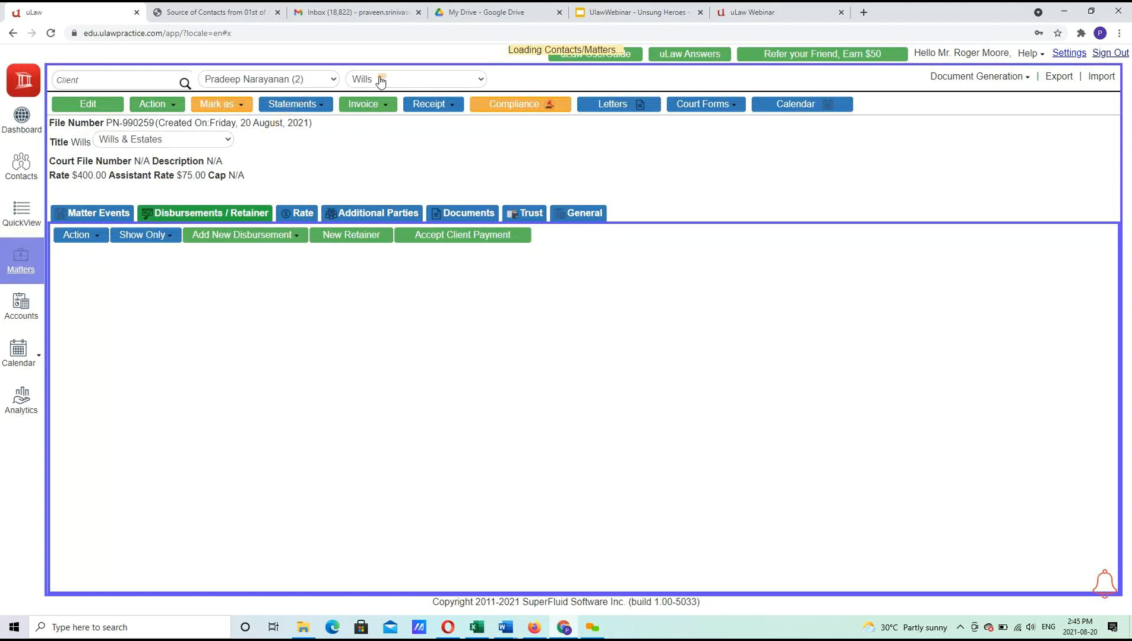
click(220, 104)
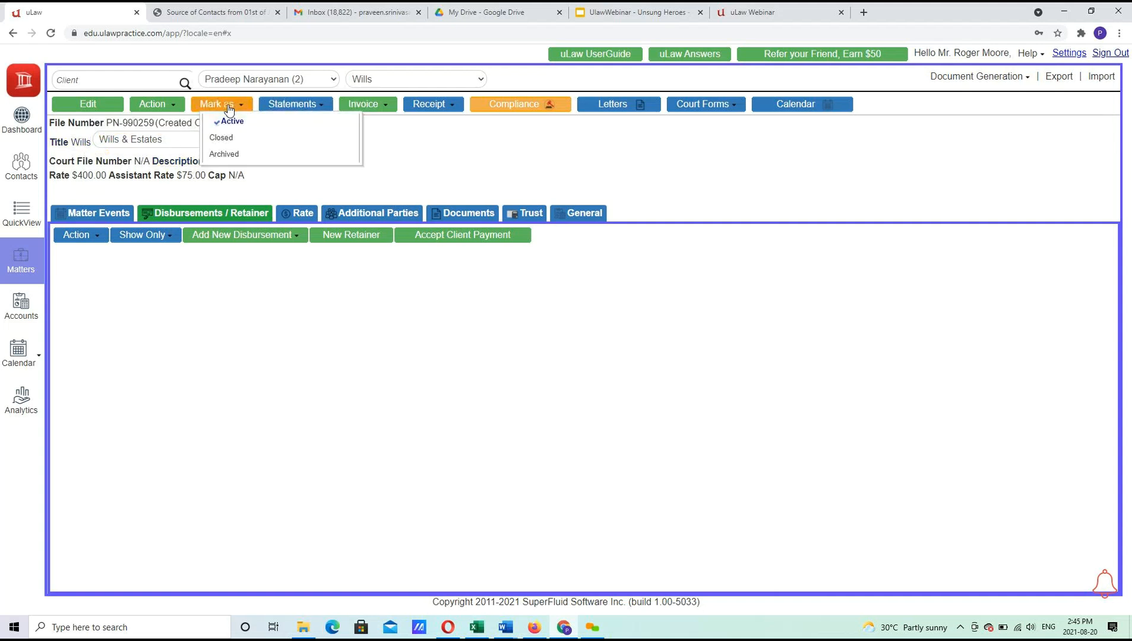
click(225, 154)
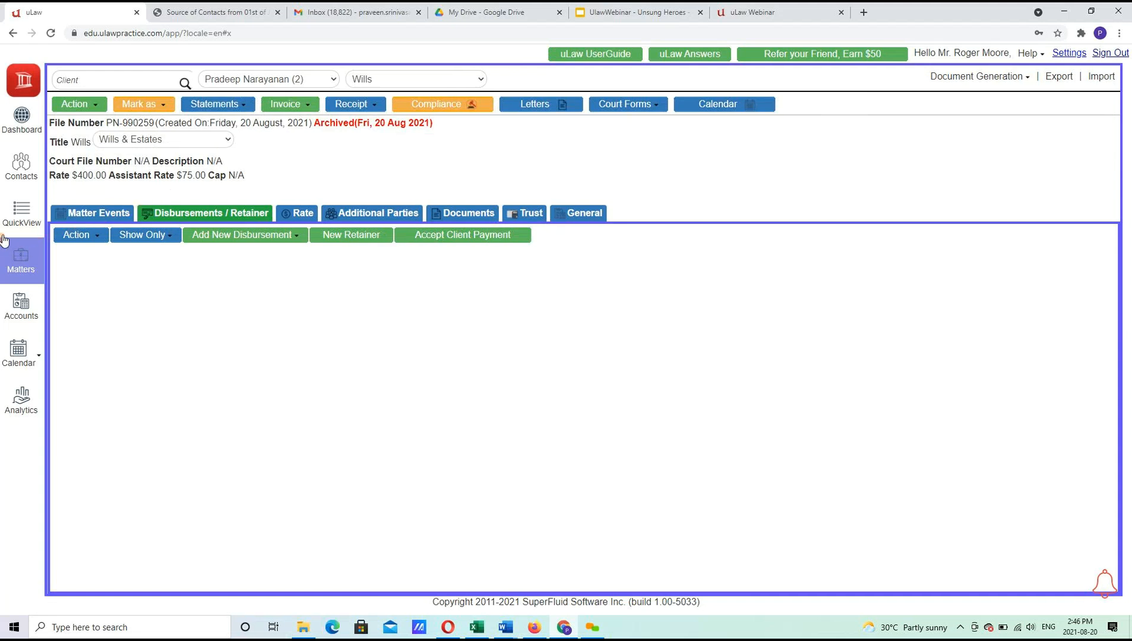
click(17, 223)
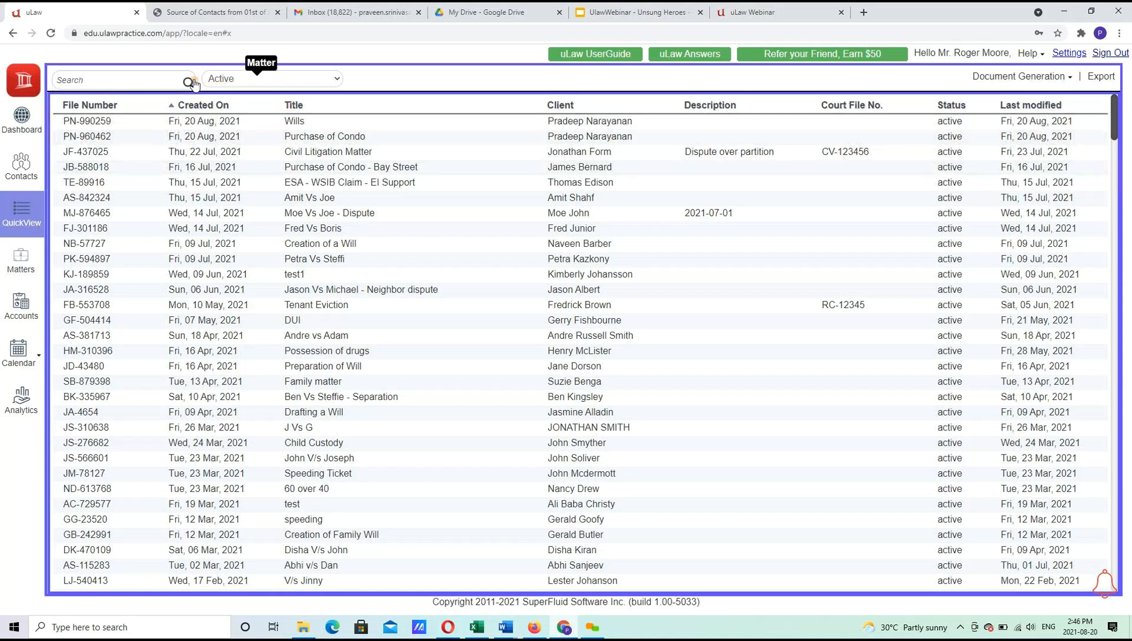
Filter QuickView to Archived matters, switch back to Active, then open the Speeding Ticket matter.
click(242, 83)
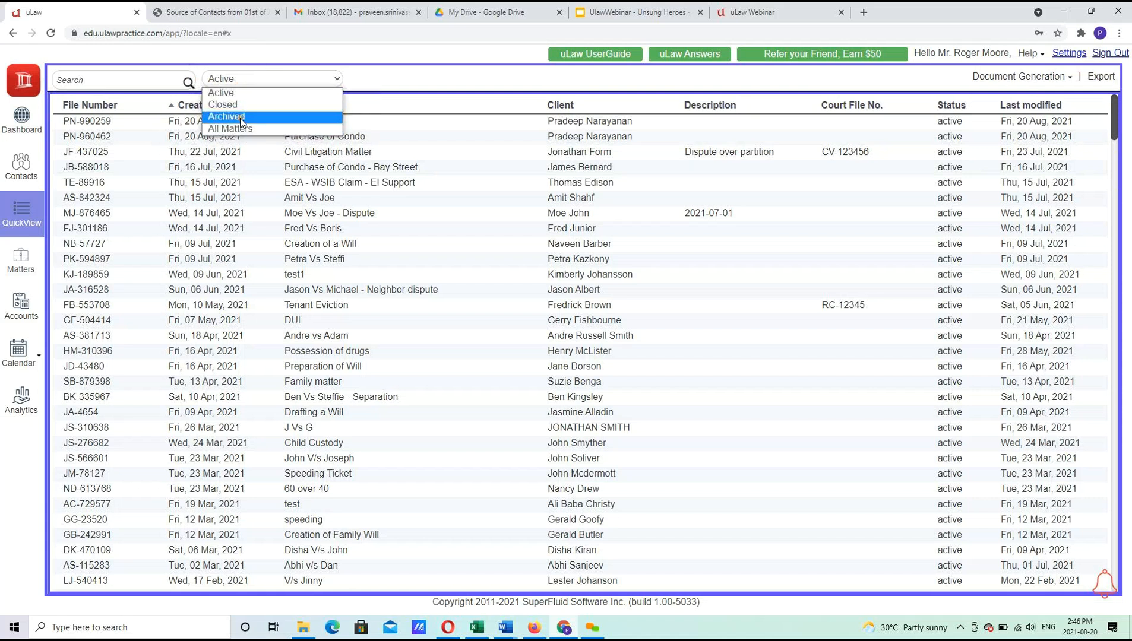
click(240, 117)
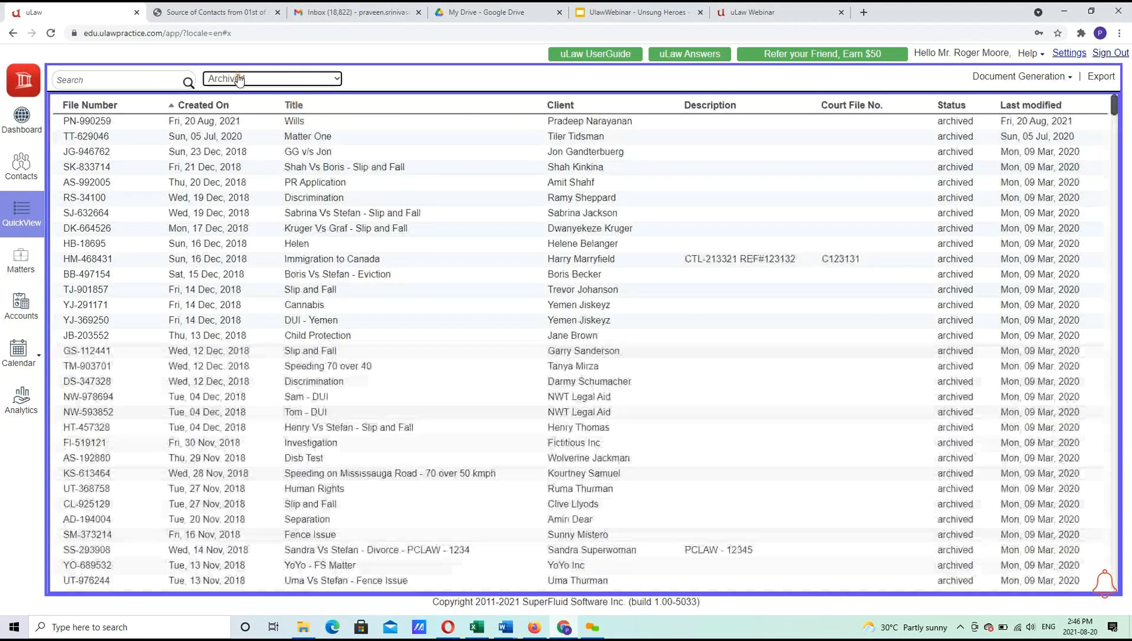
click(239, 81)
key(Escape)
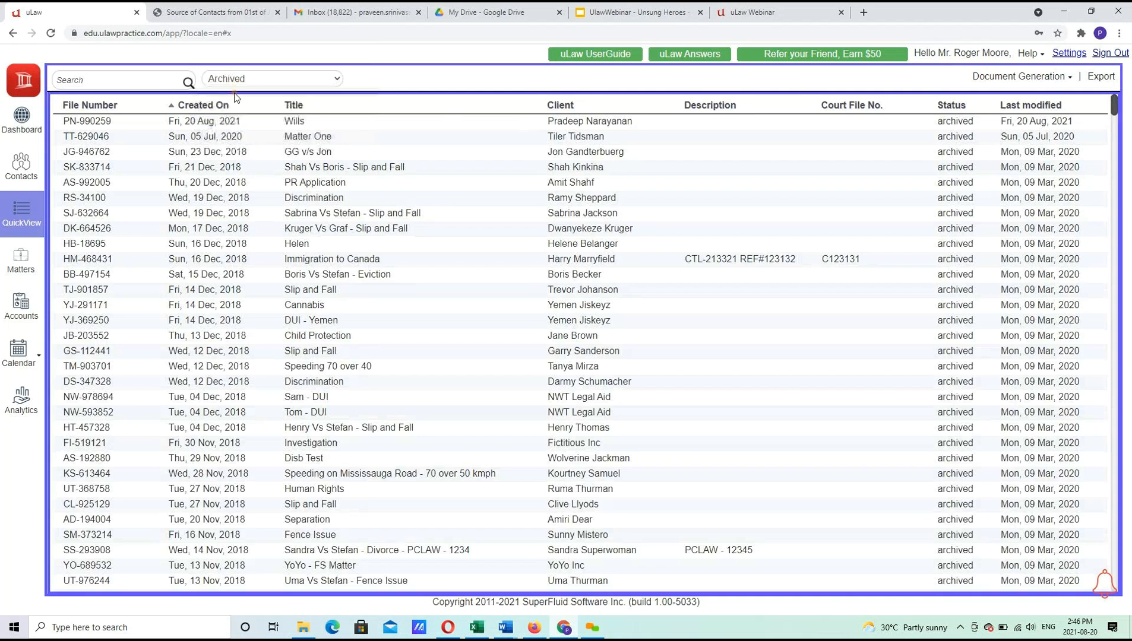
key(Up)
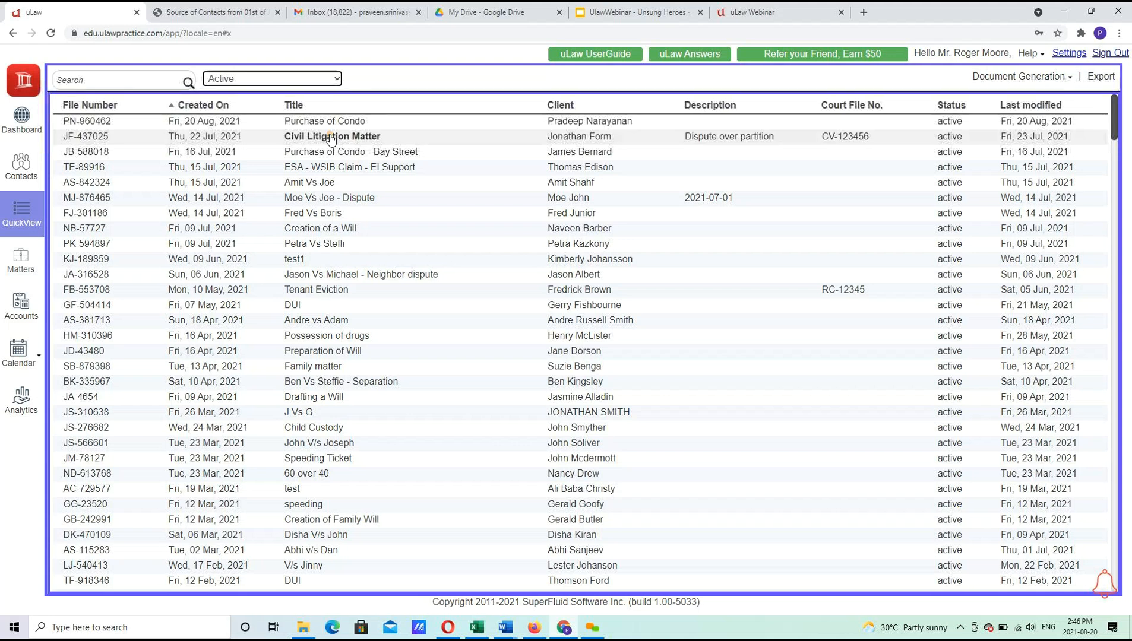
click(319, 466)
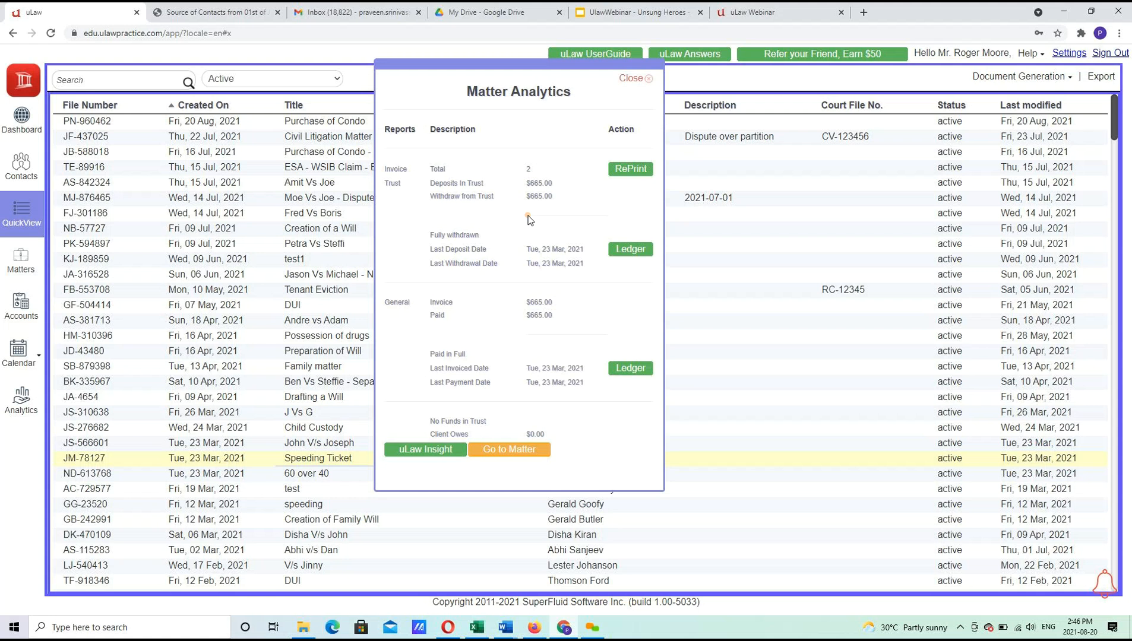
click(512, 449)
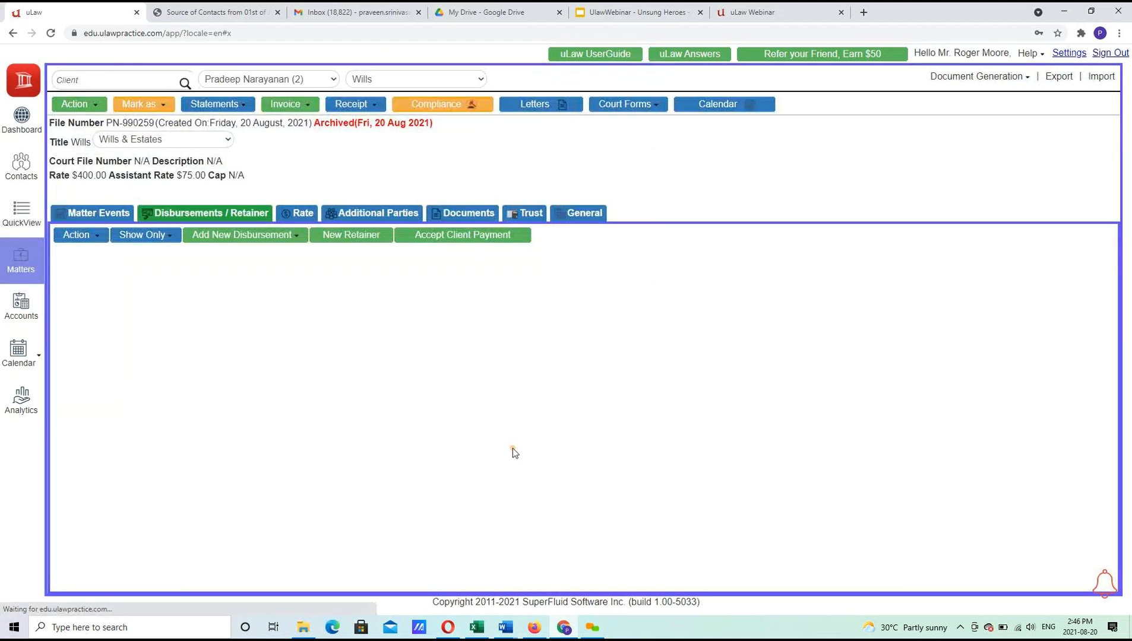
Search the QuickView matter list for 'Jinny'.
click(27, 219)
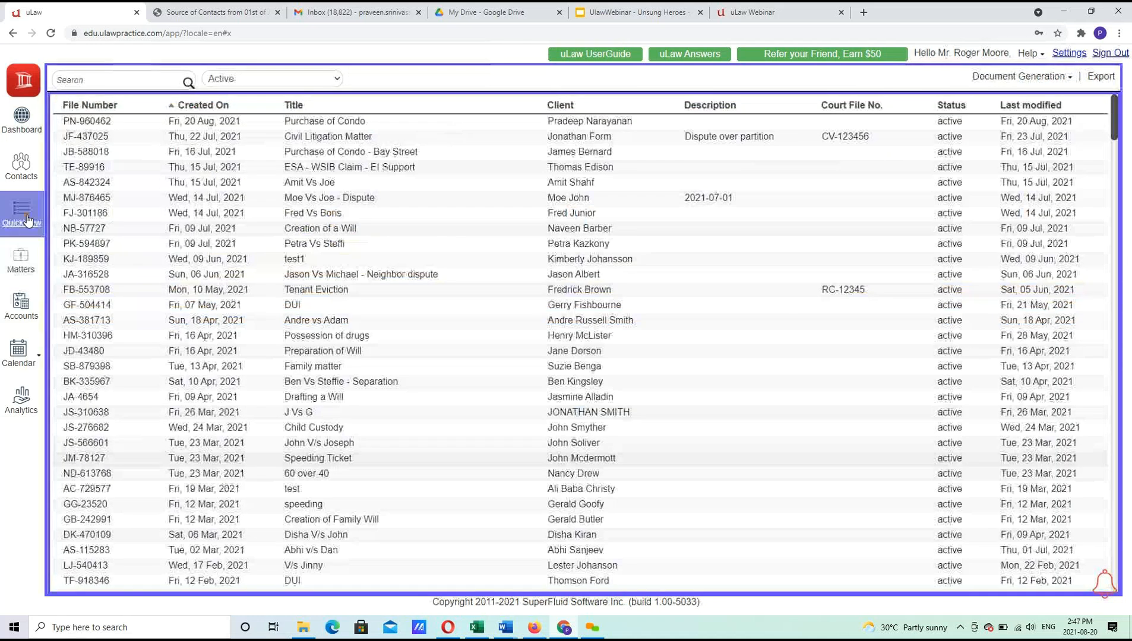
click(136, 80)
text(Jinny)
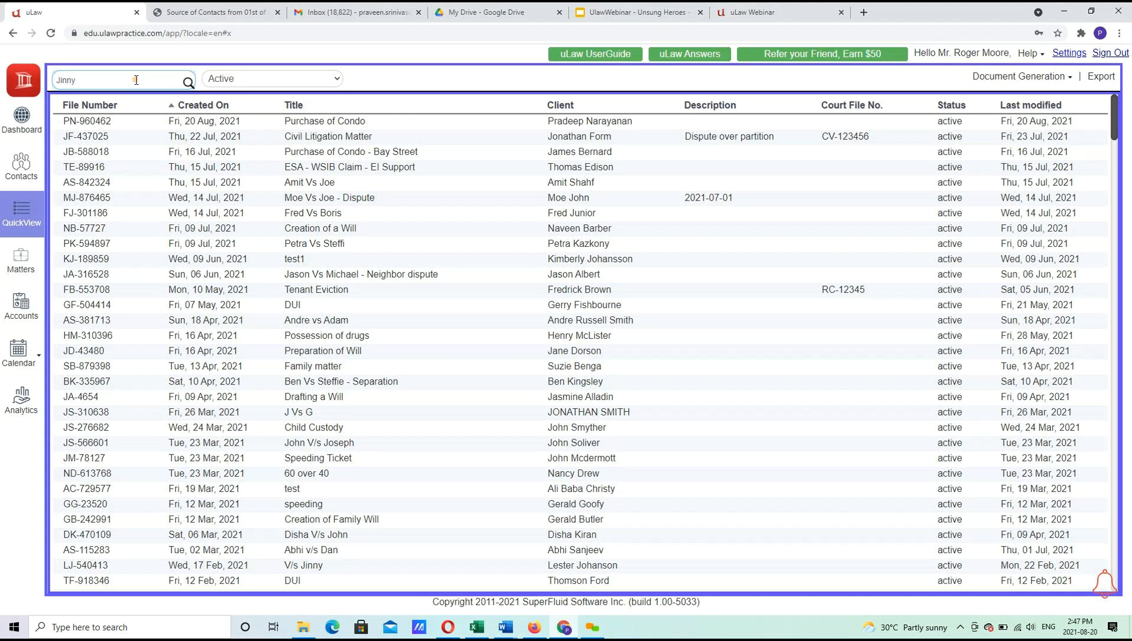
key(Return)
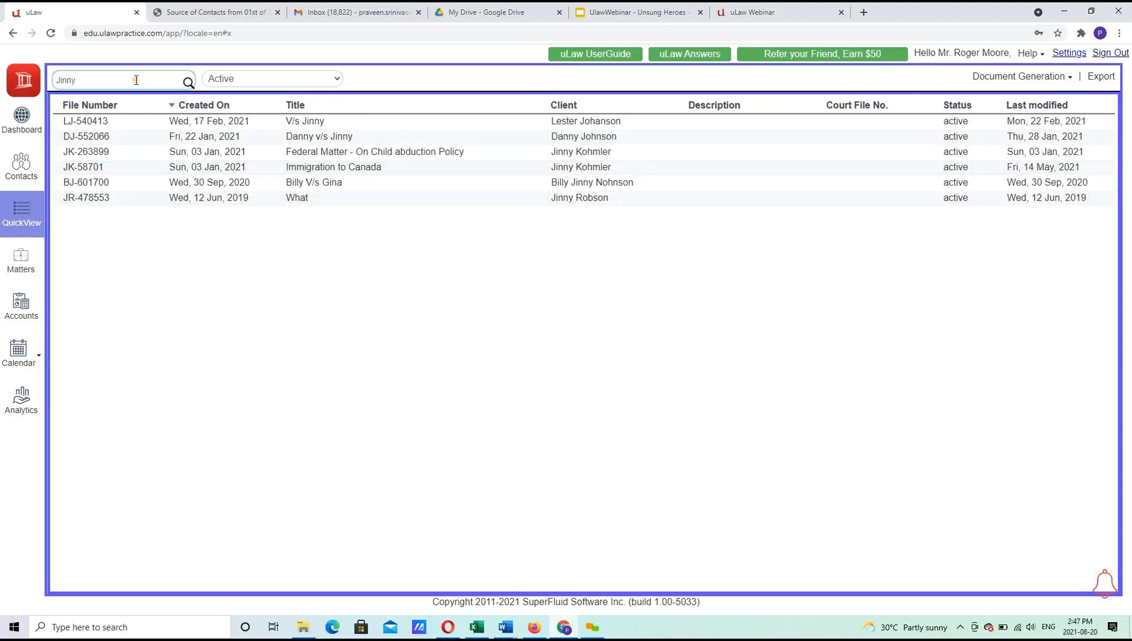
click(188, 82)
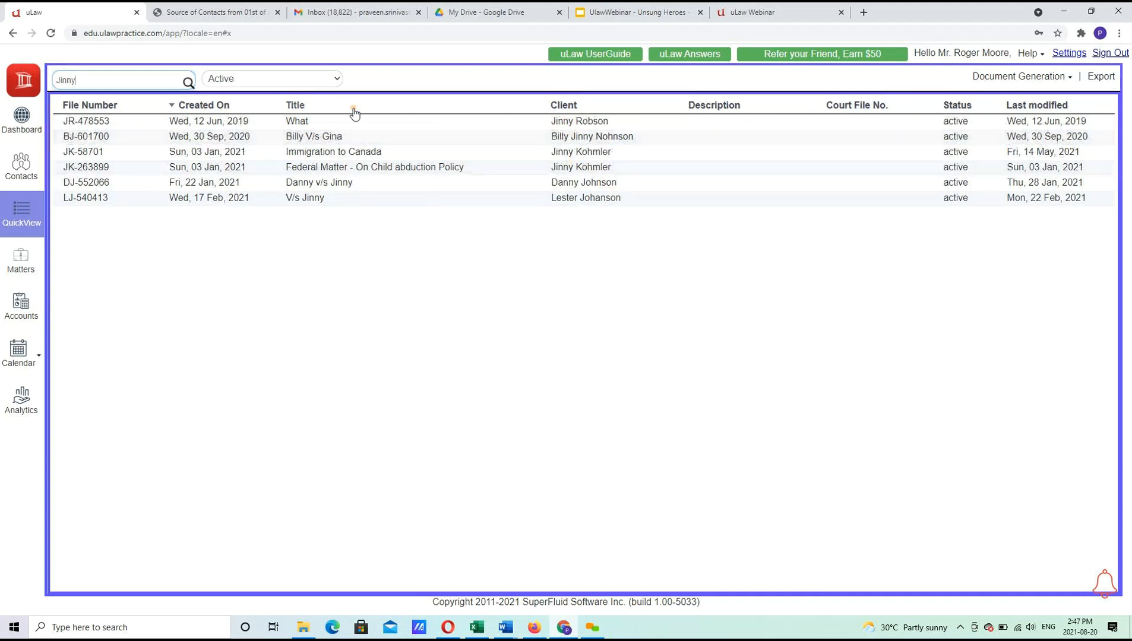
Open the Danny v/s Jinny matter, return to QuickView, and clear the search text.
click(325, 184)
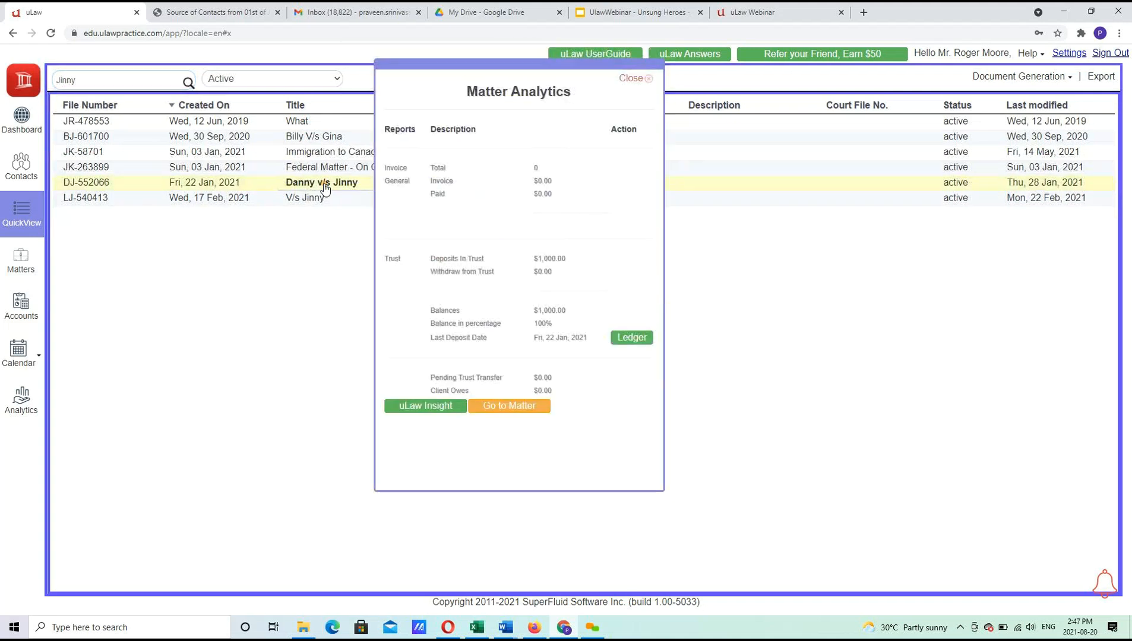
click(506, 407)
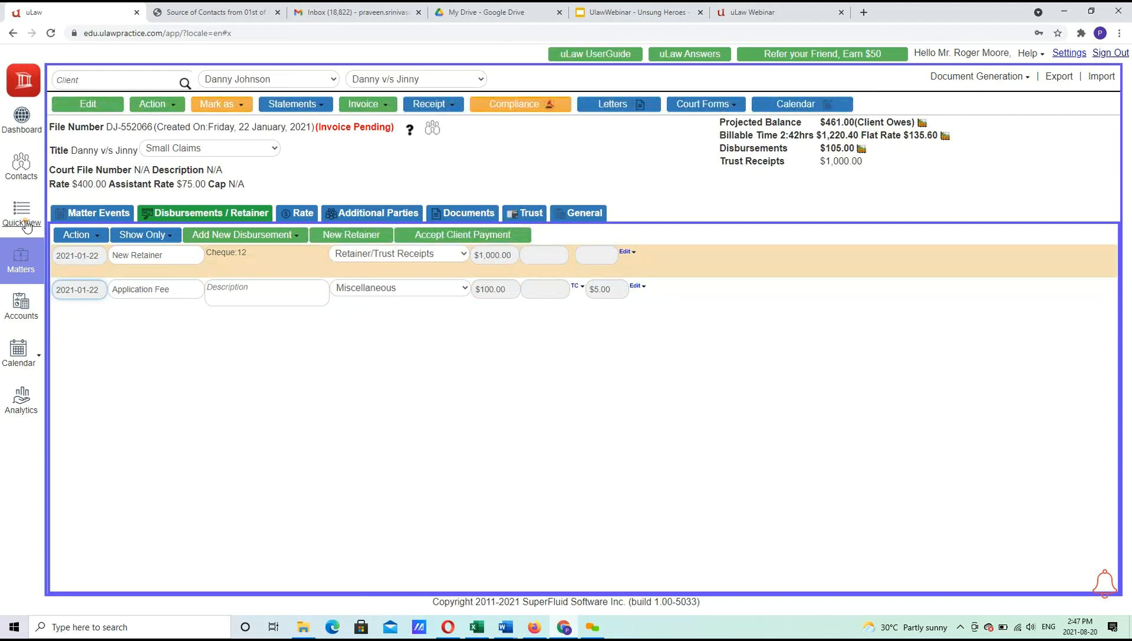
click(36, 228)
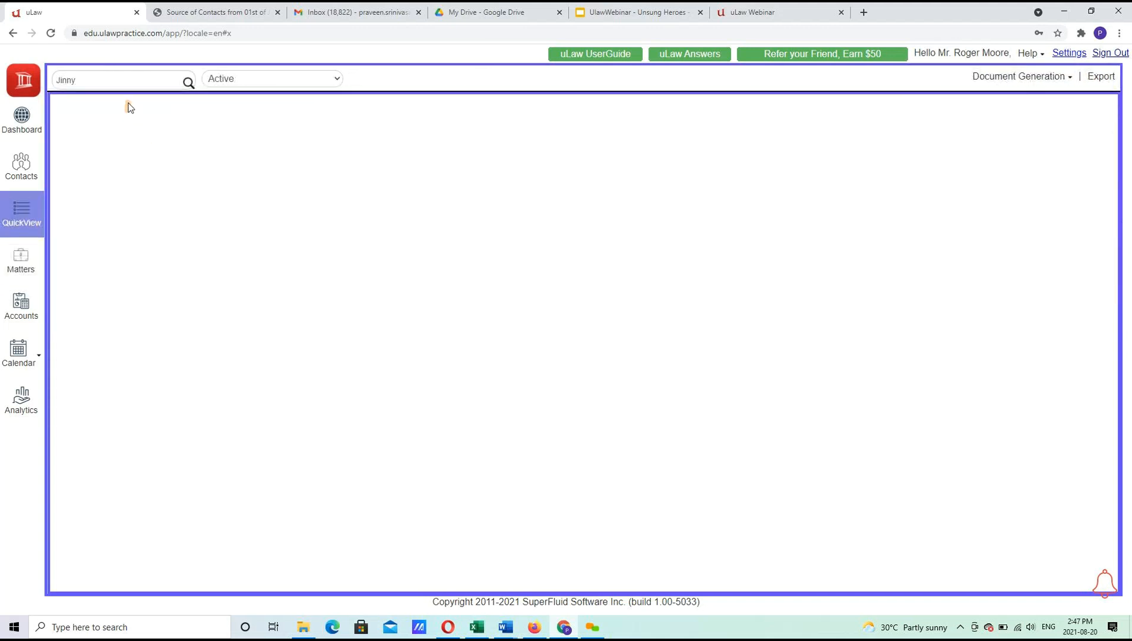
key(BackSpace)
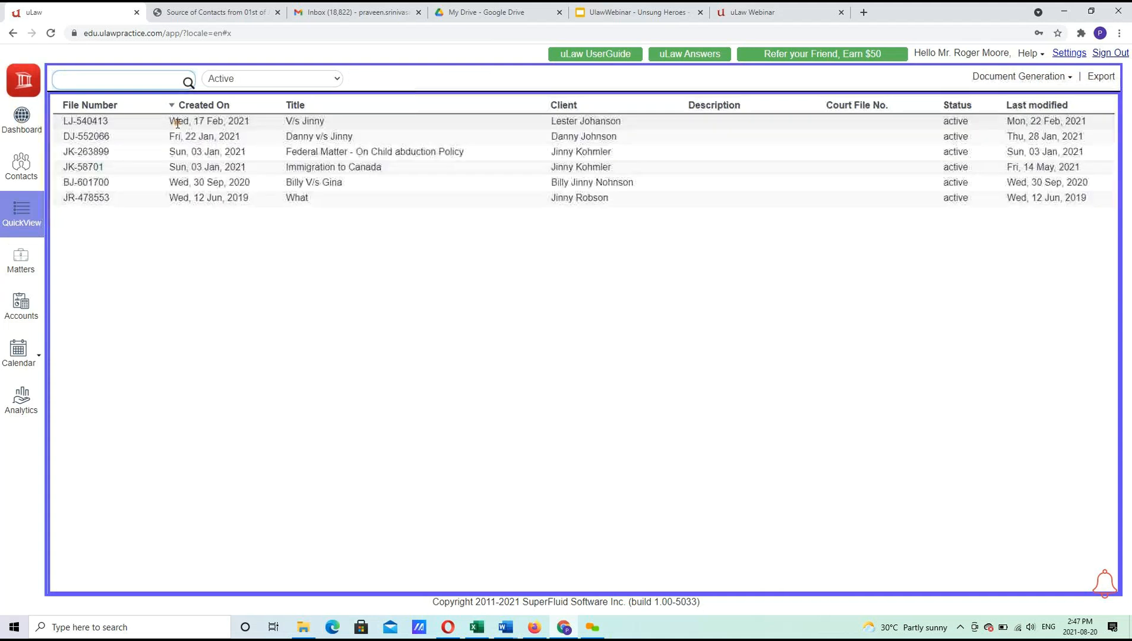
Search QuickView for JR-, AB- and 2016-, finally filtering by 2020-.
text(JR-)
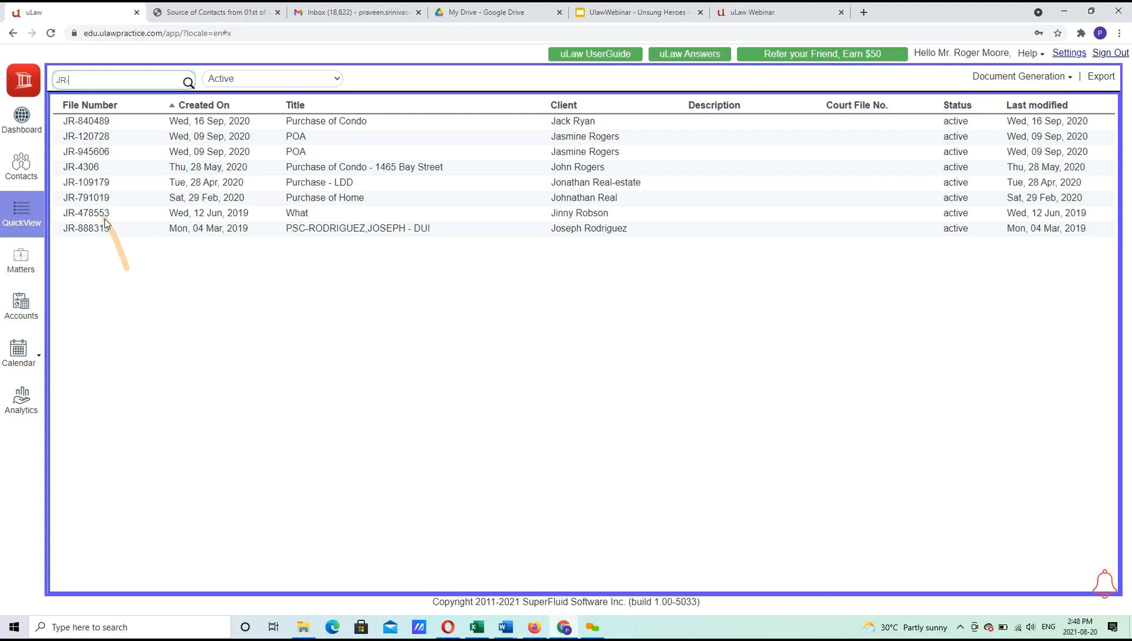
key(BackSpace)
key(BackSpace)
key(BackSpace)
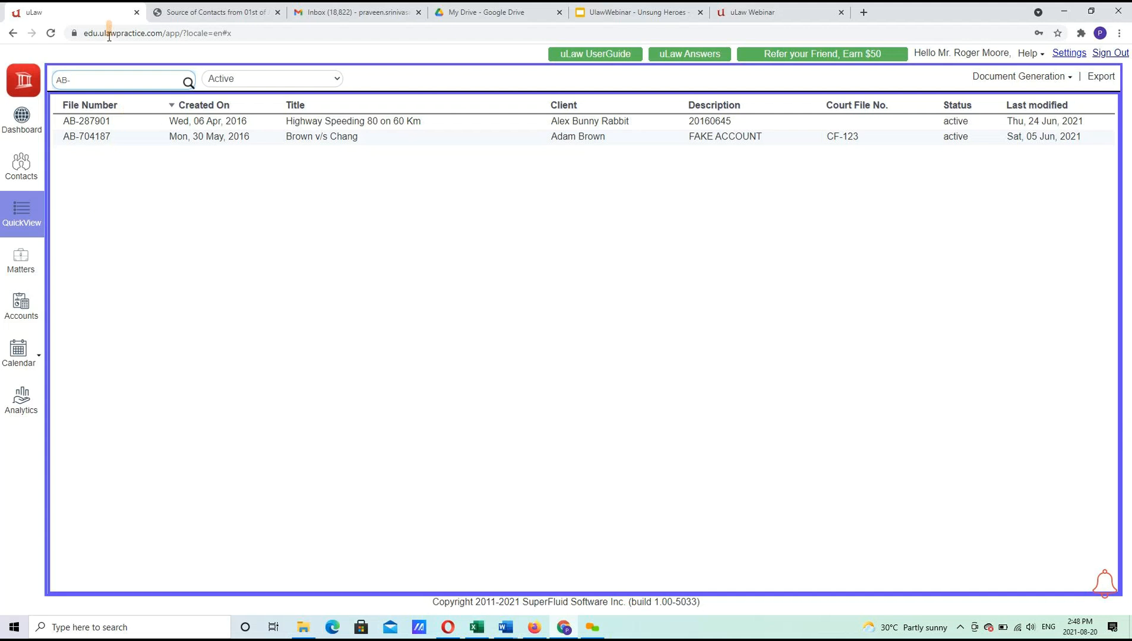
drag(94, 82, 0, 64)
text(2016-)
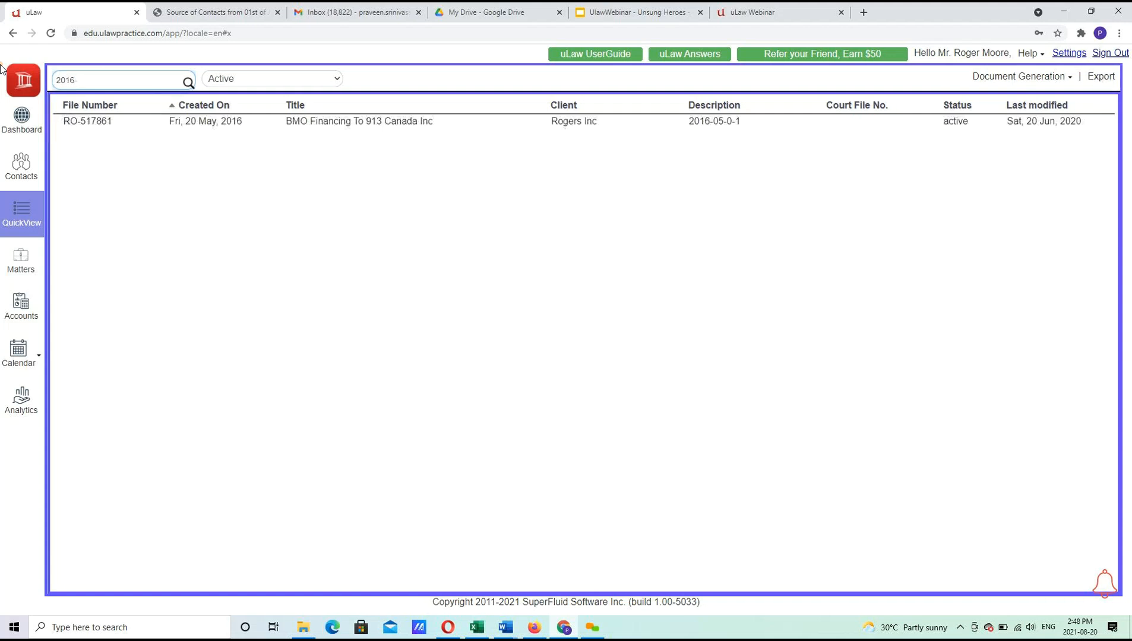
key(BackSpace)
key(BackSpace)
key(BackSpace)
text(20)
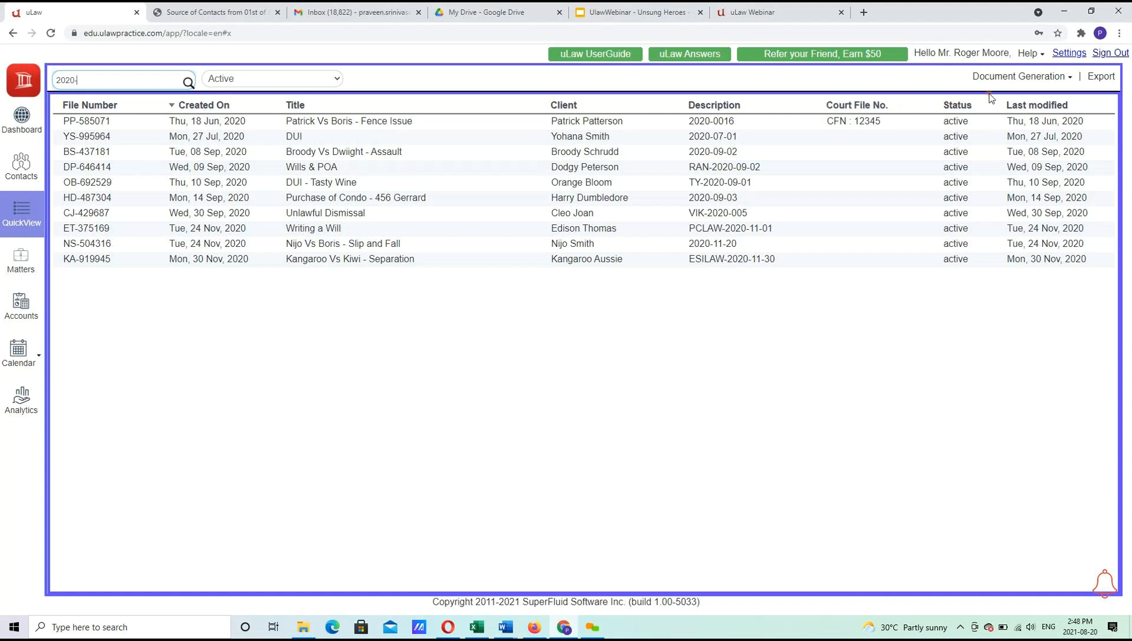
Open the printable matter list report and filter it to Active matters.
click(1010, 83)
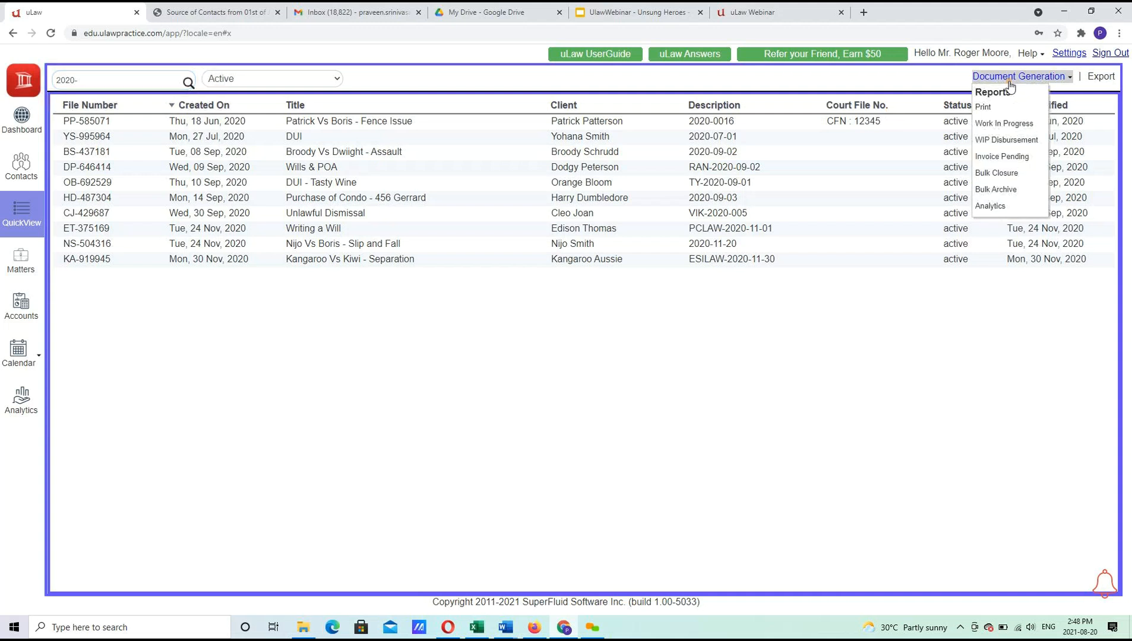
click(1101, 77)
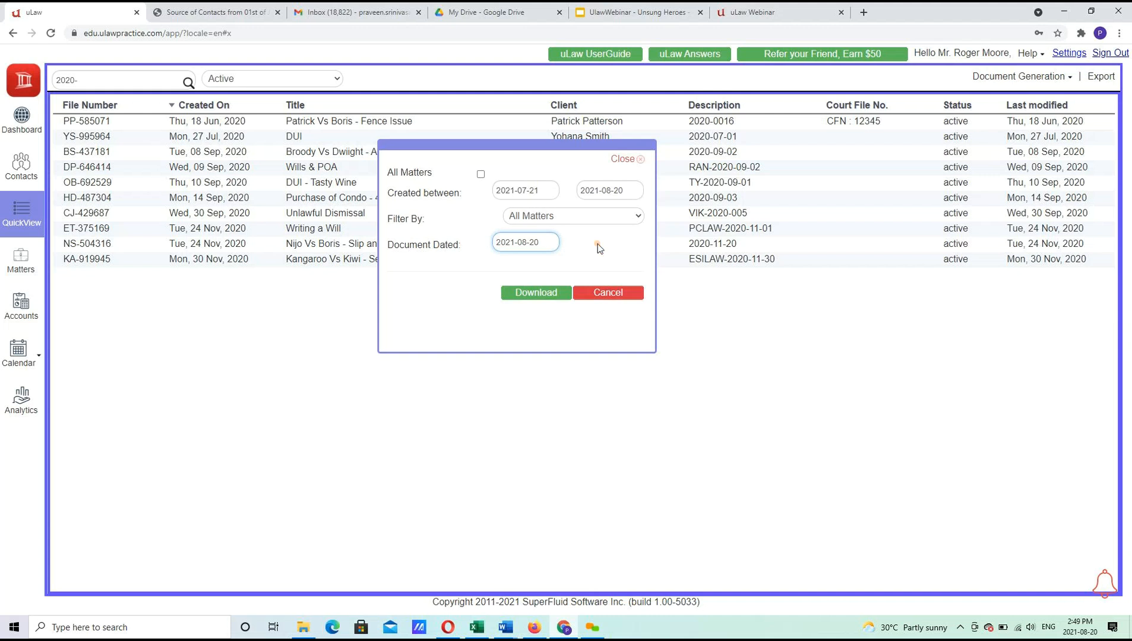
click(588, 223)
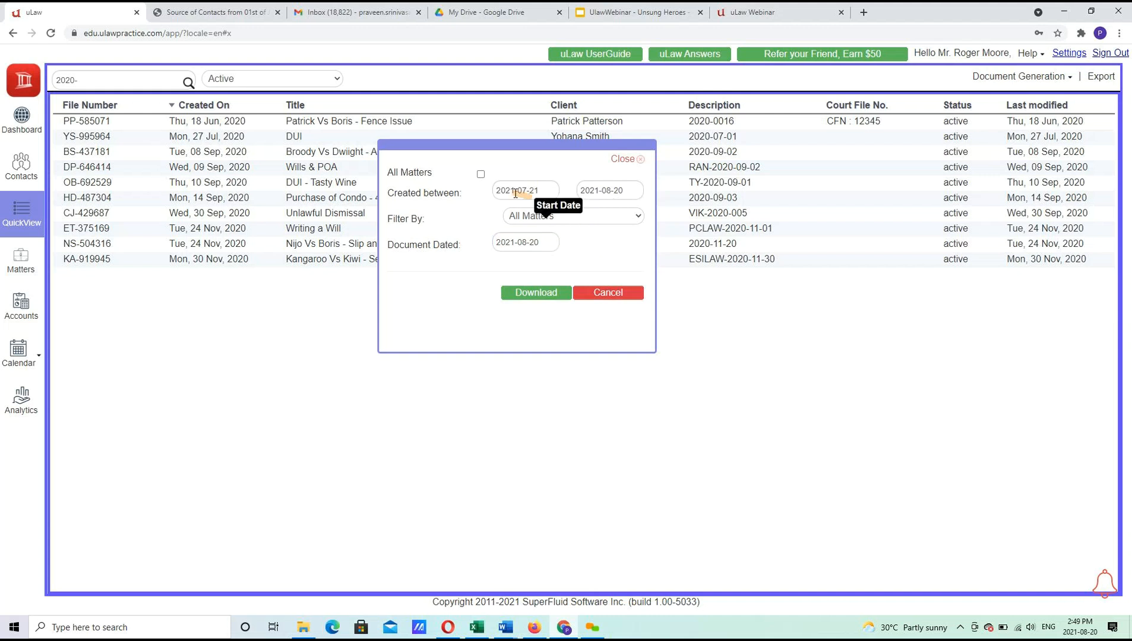
click(616, 222)
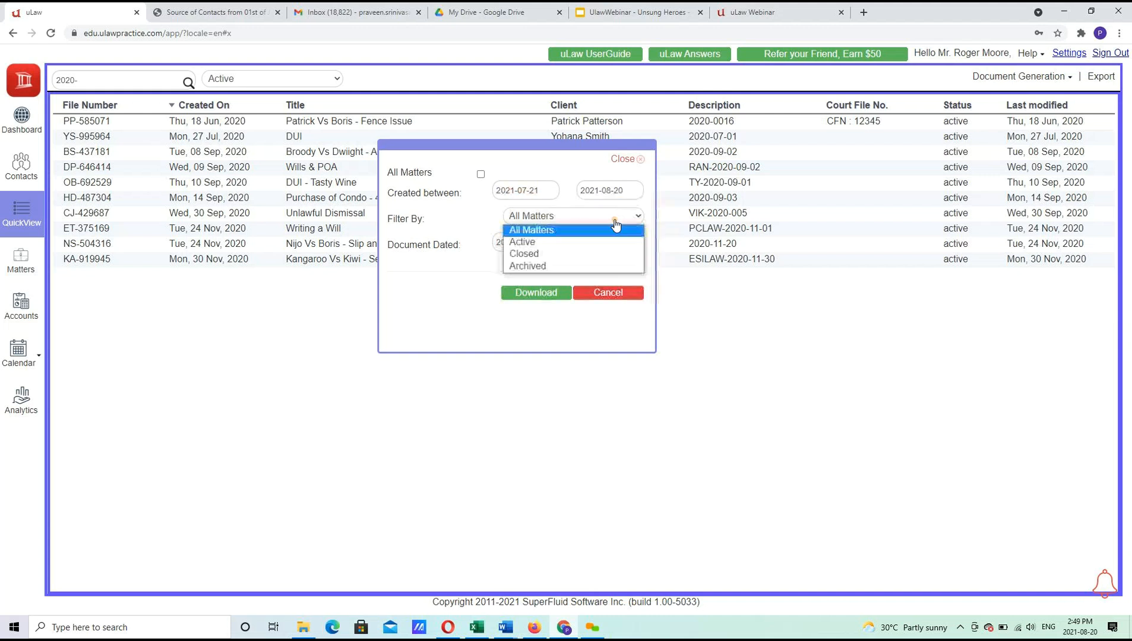
click(570, 242)
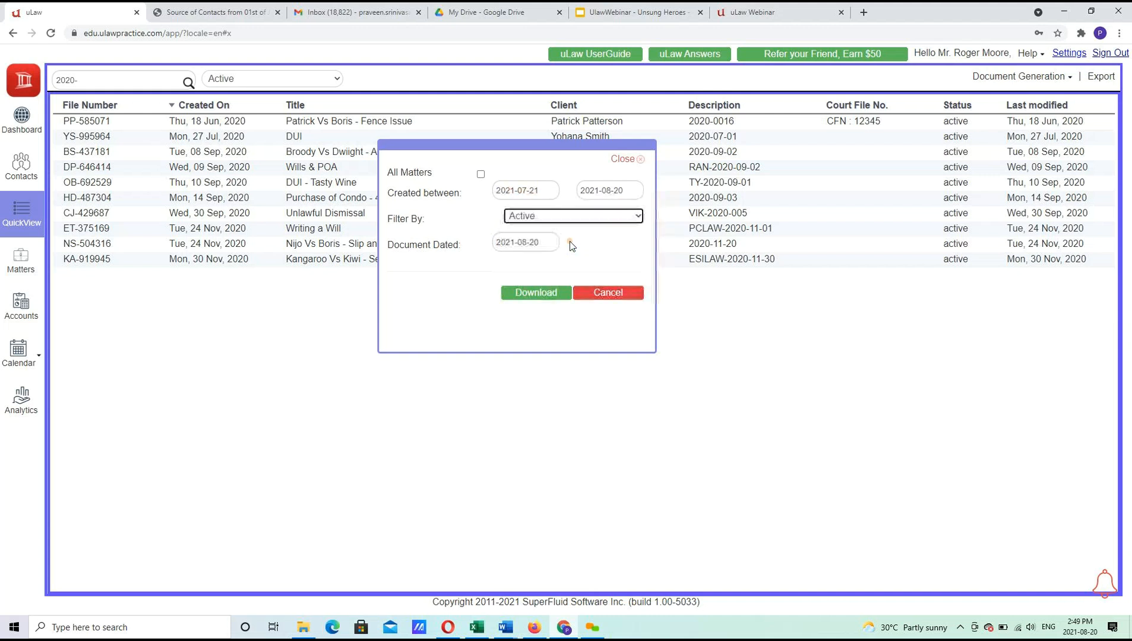
Set the report range 2021-07-01 to 2021-08-20 and download it as CSV.
click(532, 191)
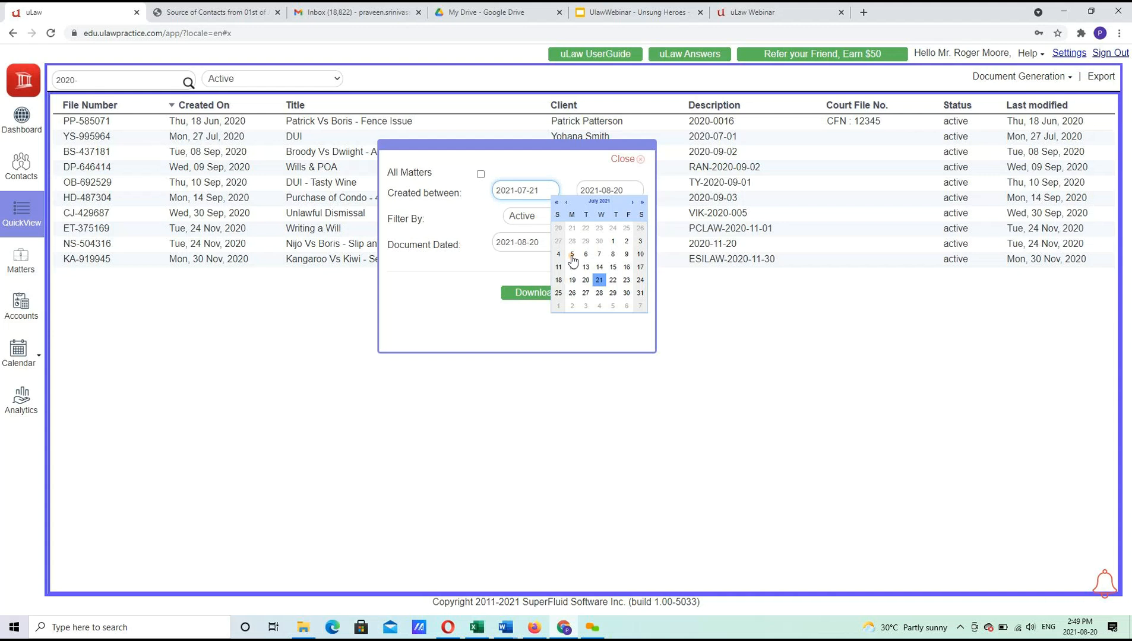
click(566, 203)
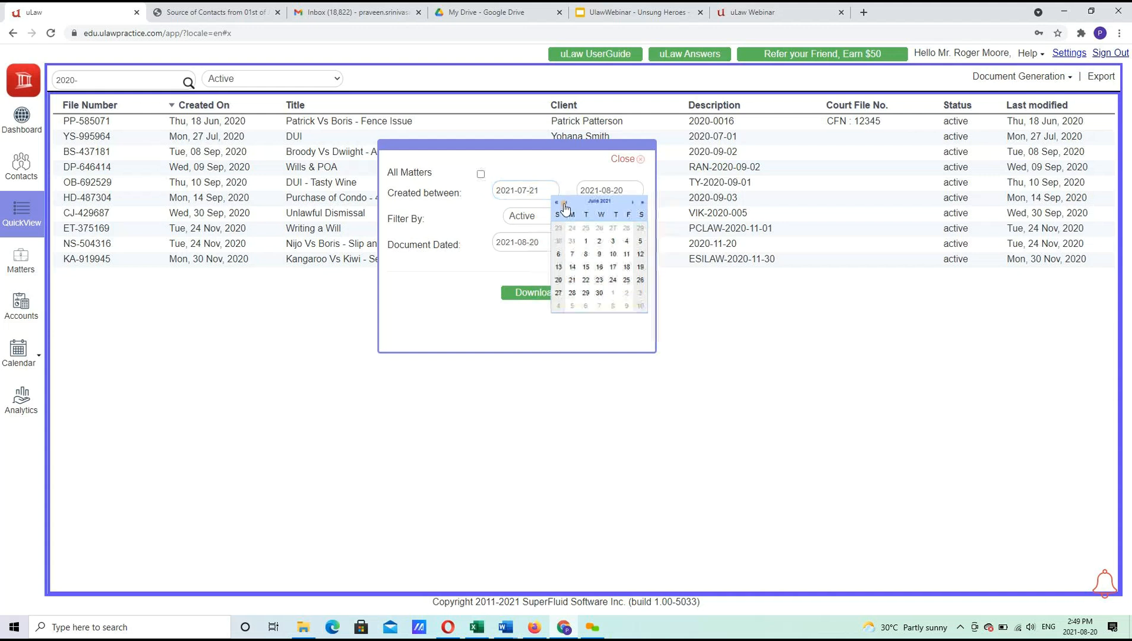
click(633, 203)
click(612, 241)
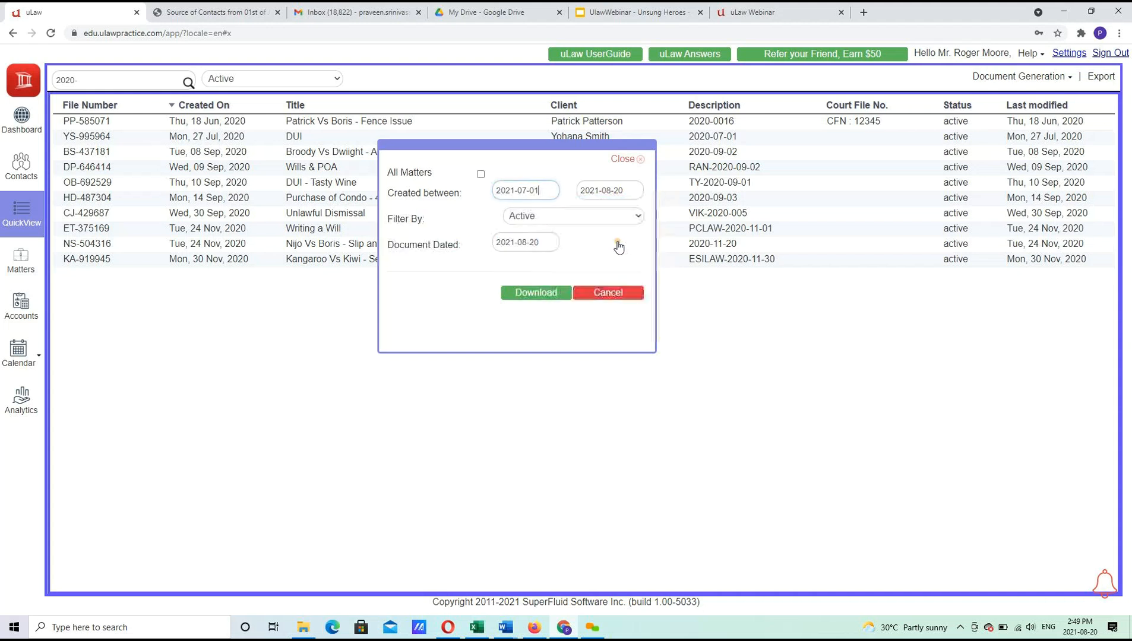
click(606, 190)
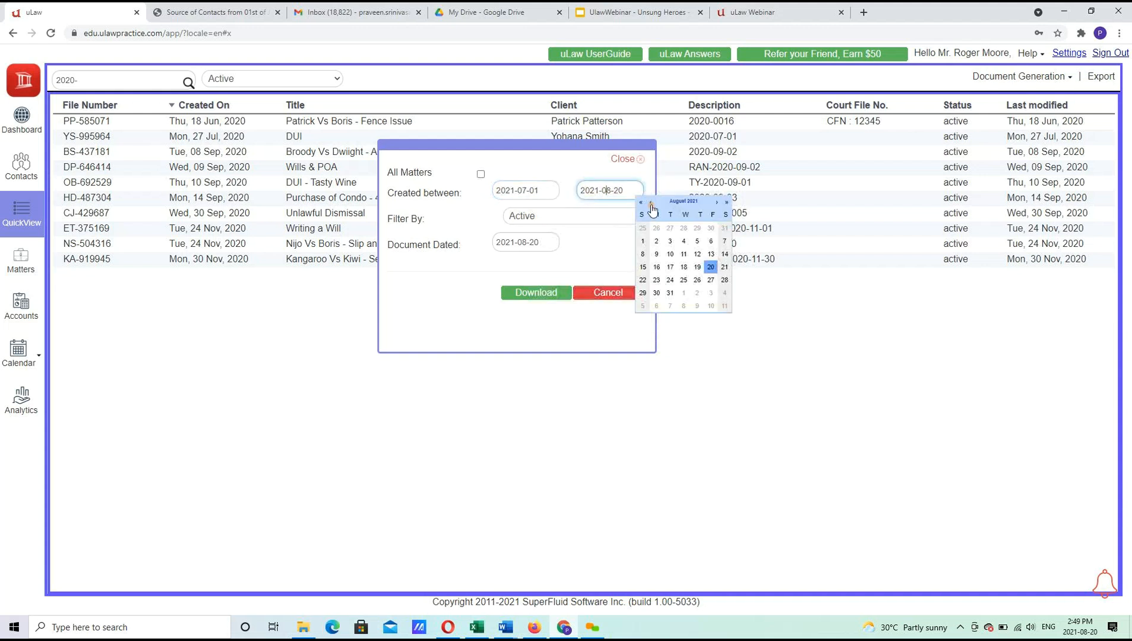
click(545, 293)
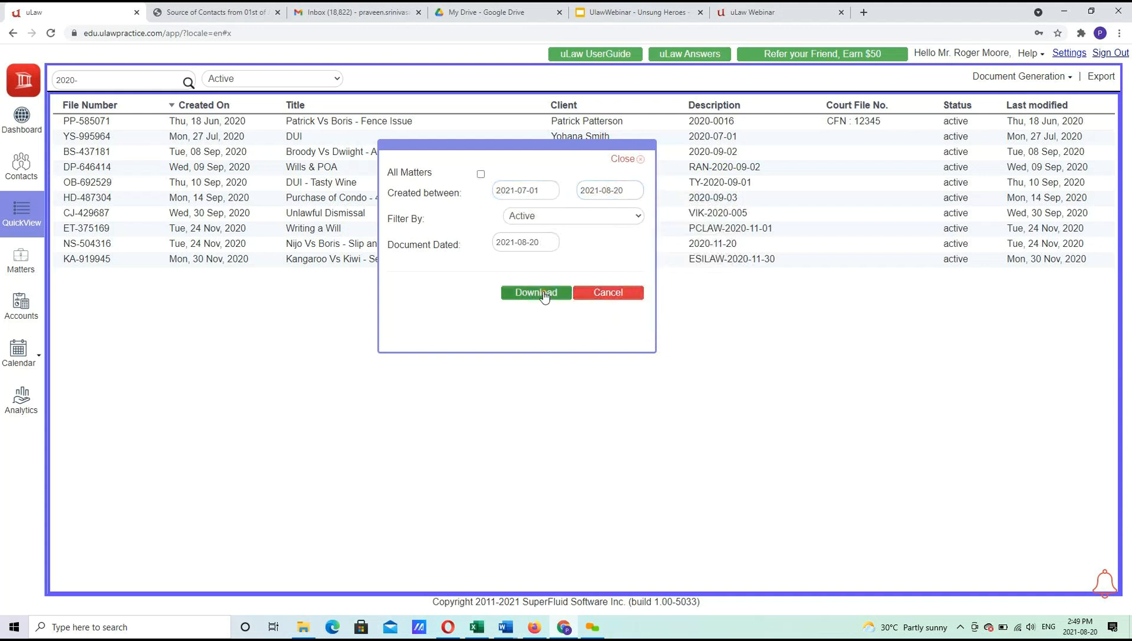
click(543, 293)
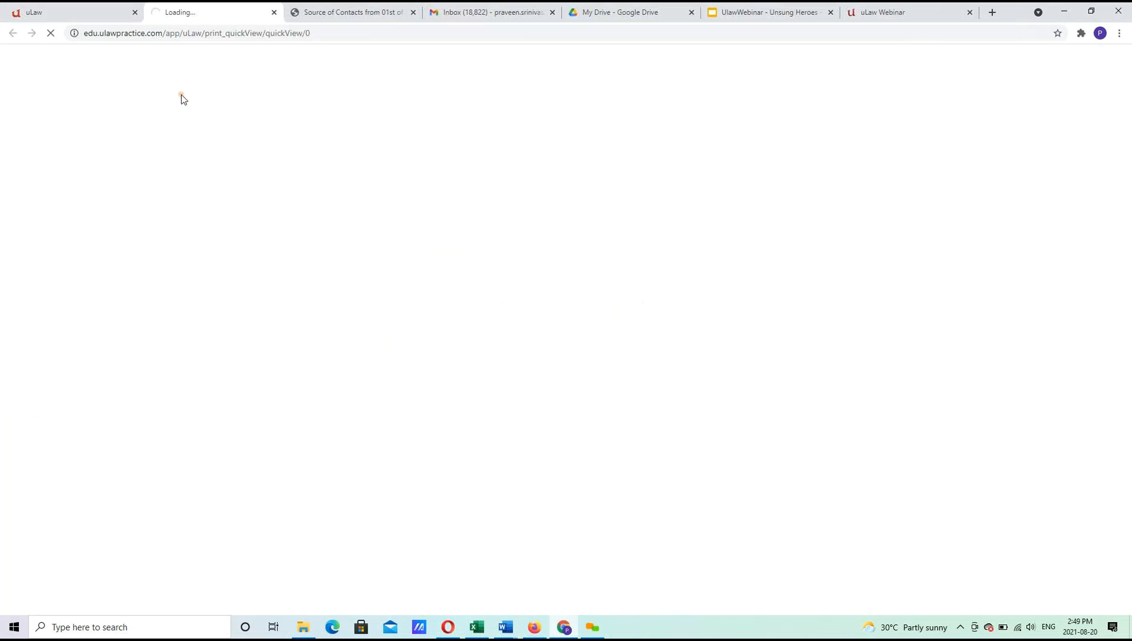
Open the downloaded CSV report, then reopen the matter reports list.
click(66, 12)
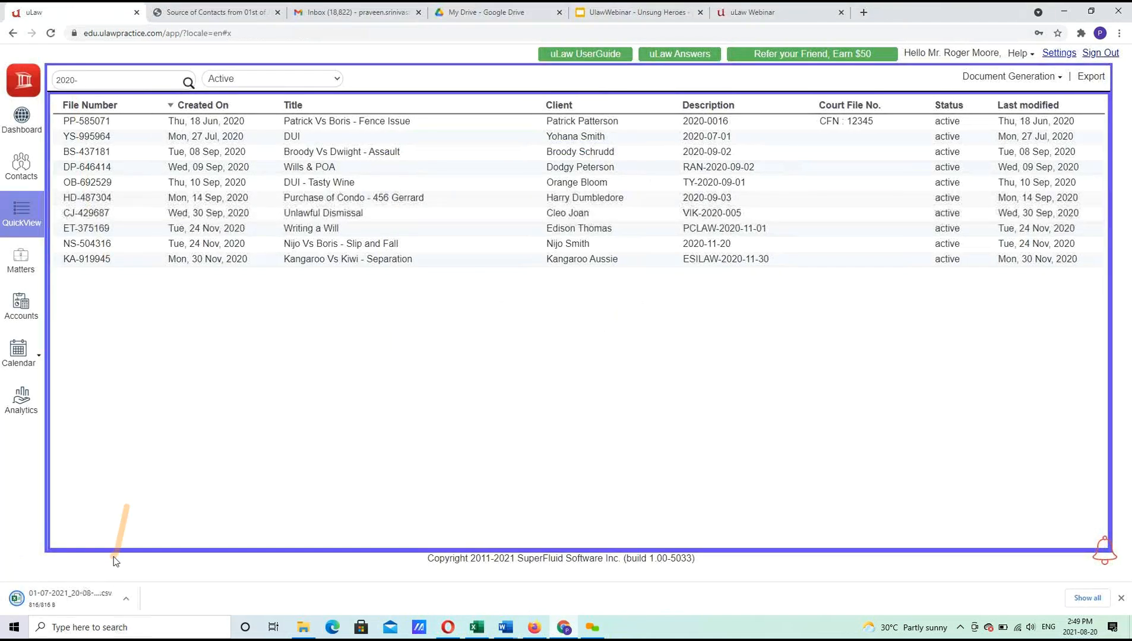
click(84, 597)
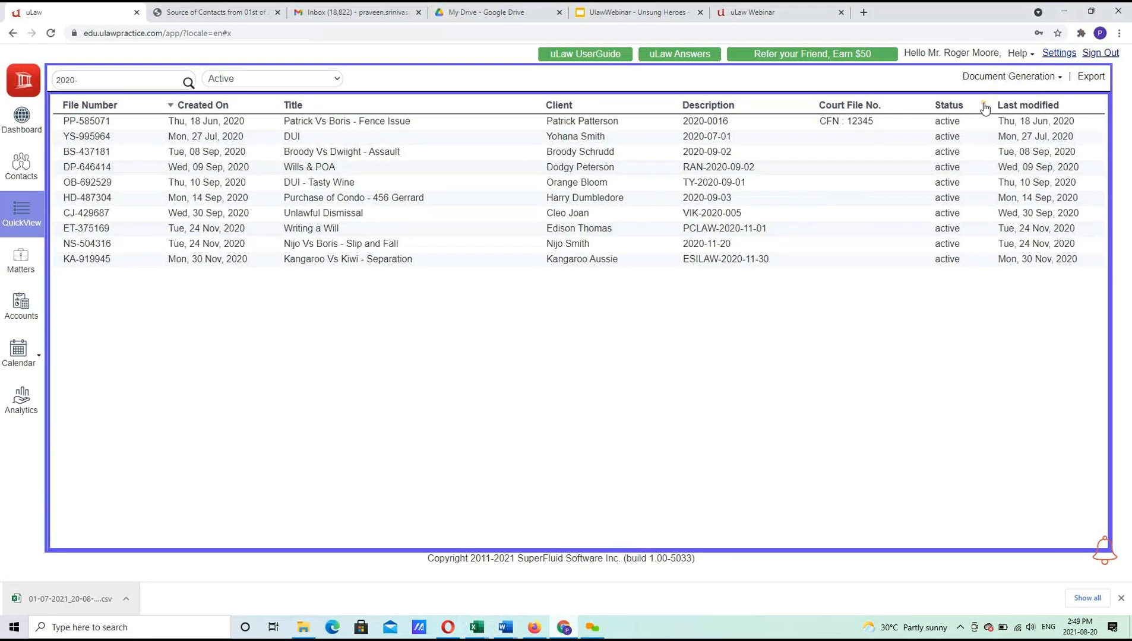
click(992, 77)
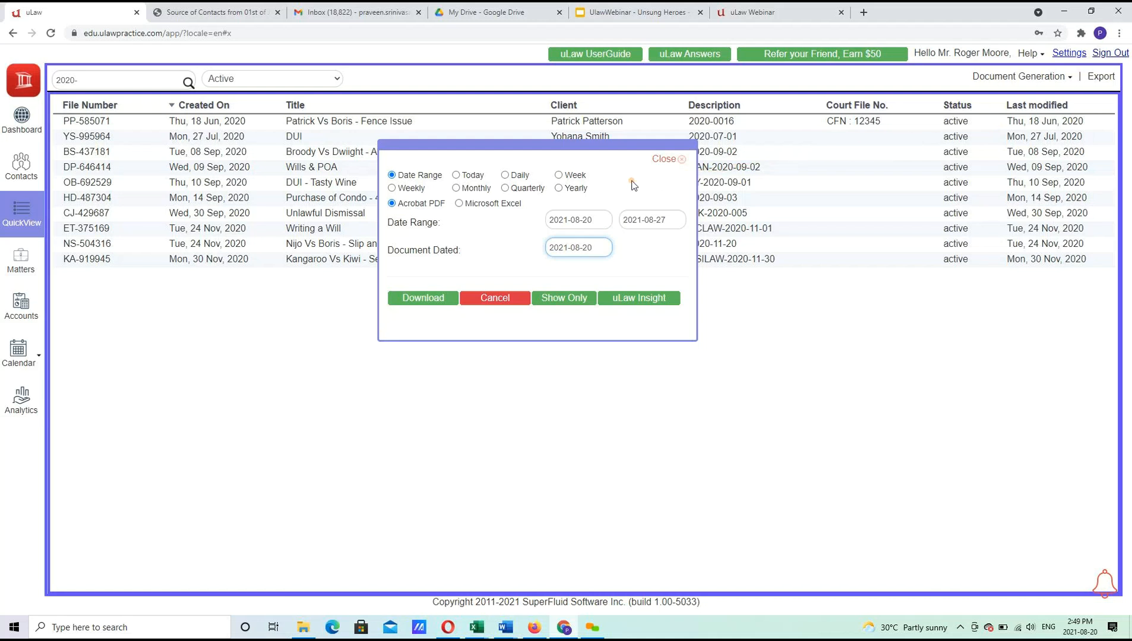
Set the work-in-progress report to Monthly (2021-08-01 to 2021-08-31) and download it as PDF.
click(480, 193)
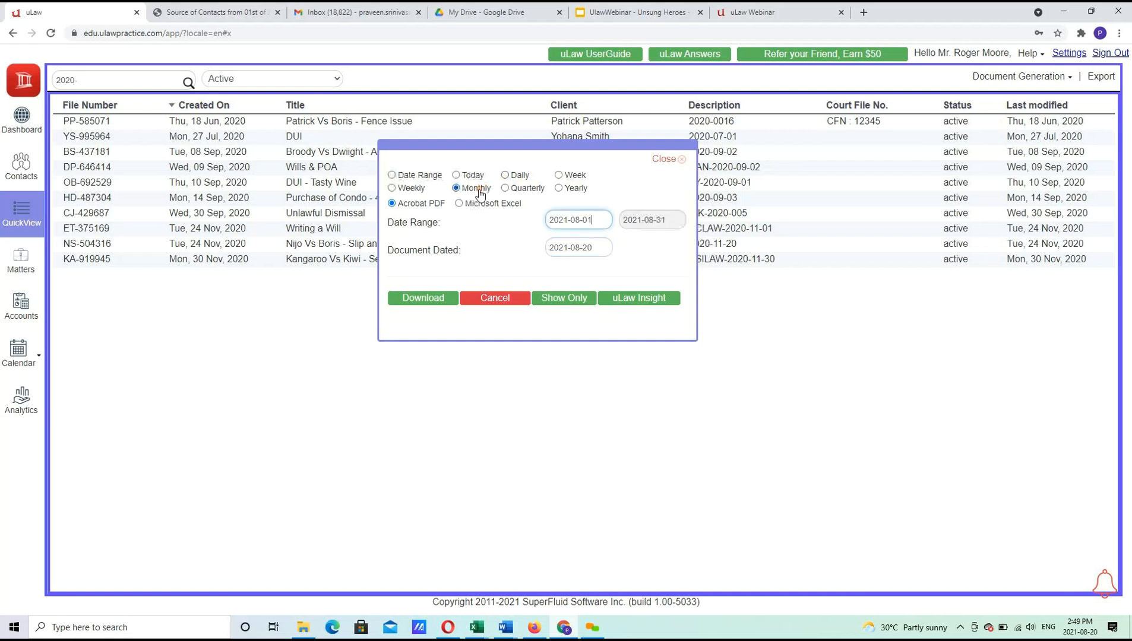
click(427, 300)
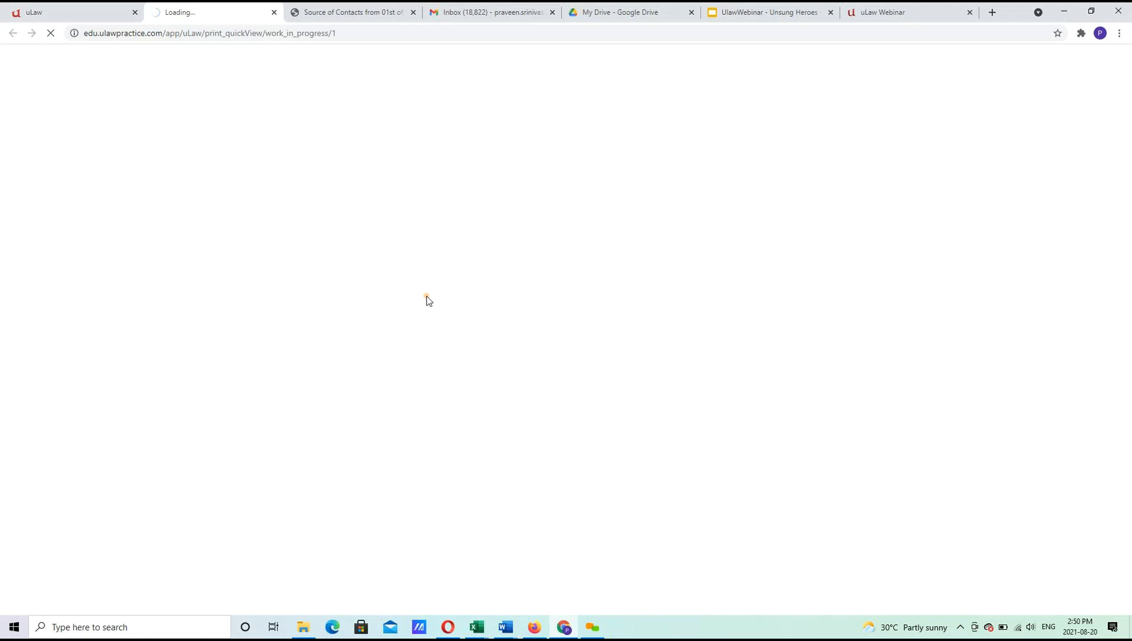
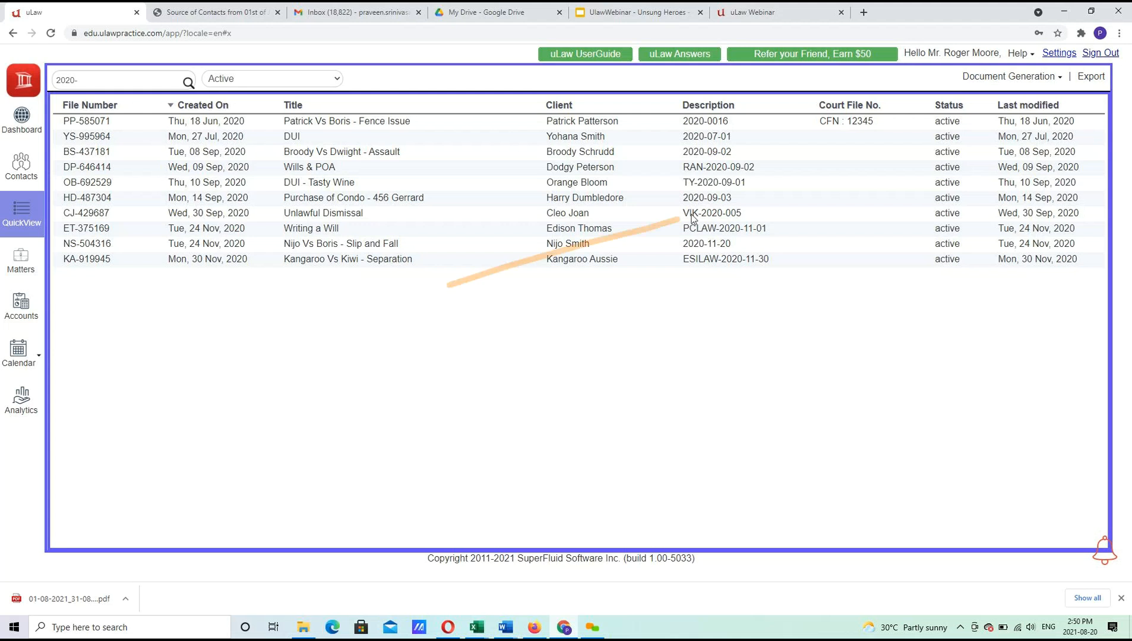
Download the Monthly August 2021 WIP Disbursement report as a PDF.
click(998, 79)
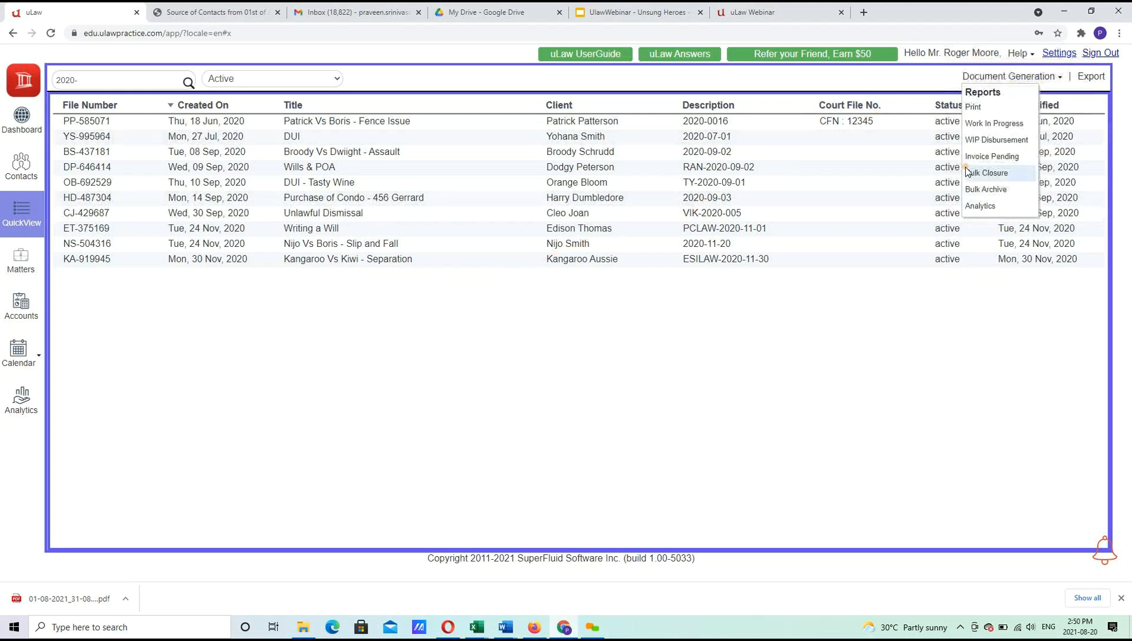
click(985, 139)
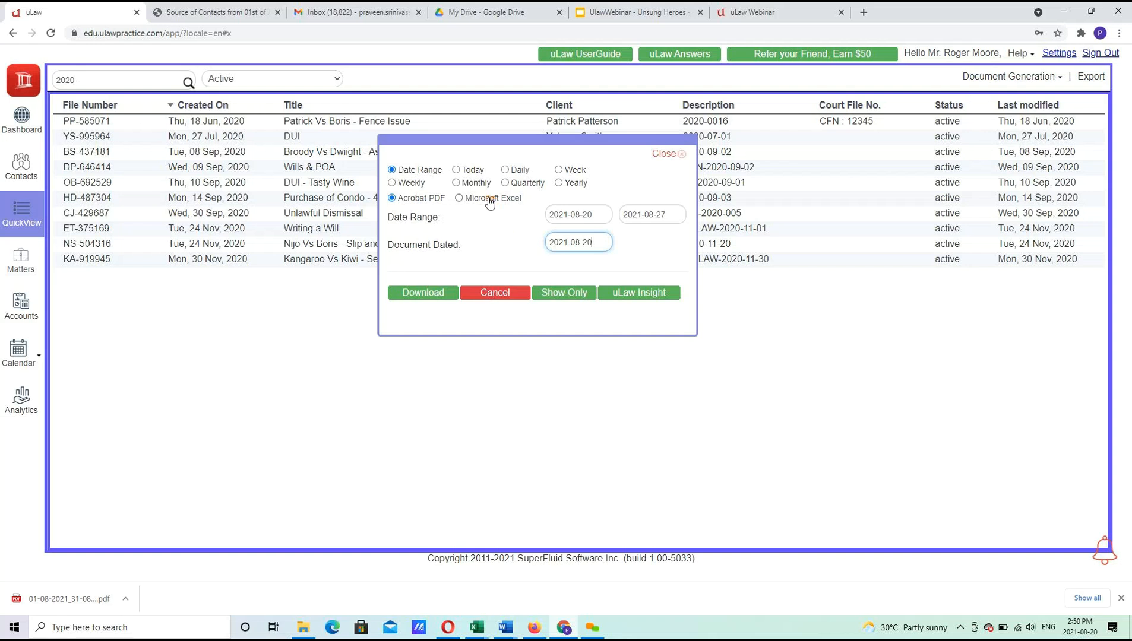
click(474, 183)
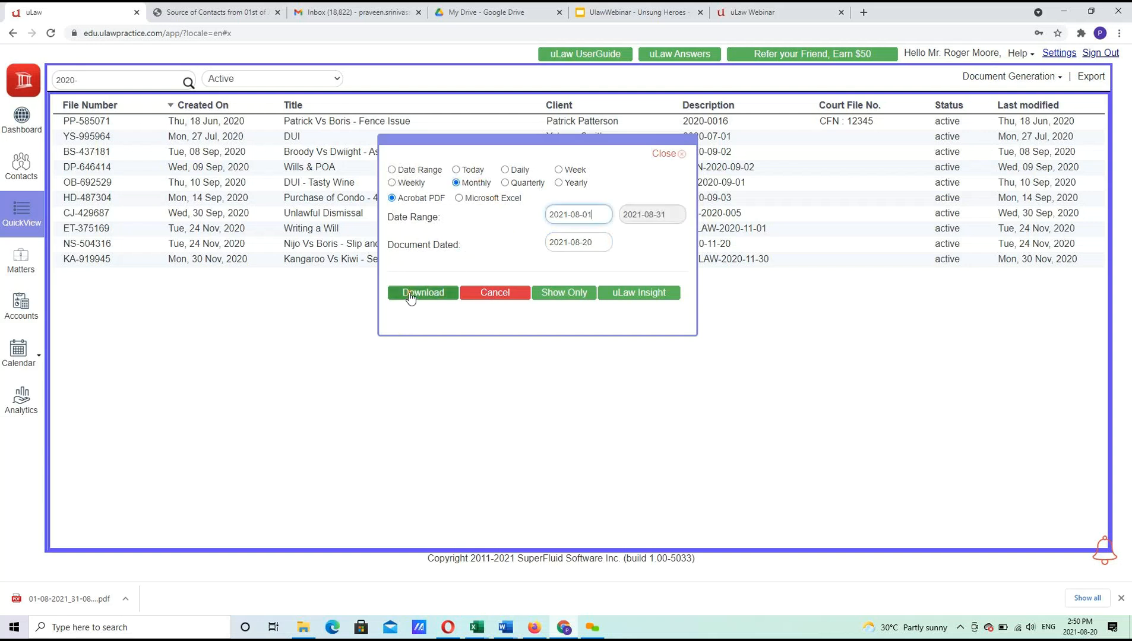
click(409, 293)
Open both downloaded Work In Progress report PDFs, then return to the uLaw matter list.
click(73, 13)
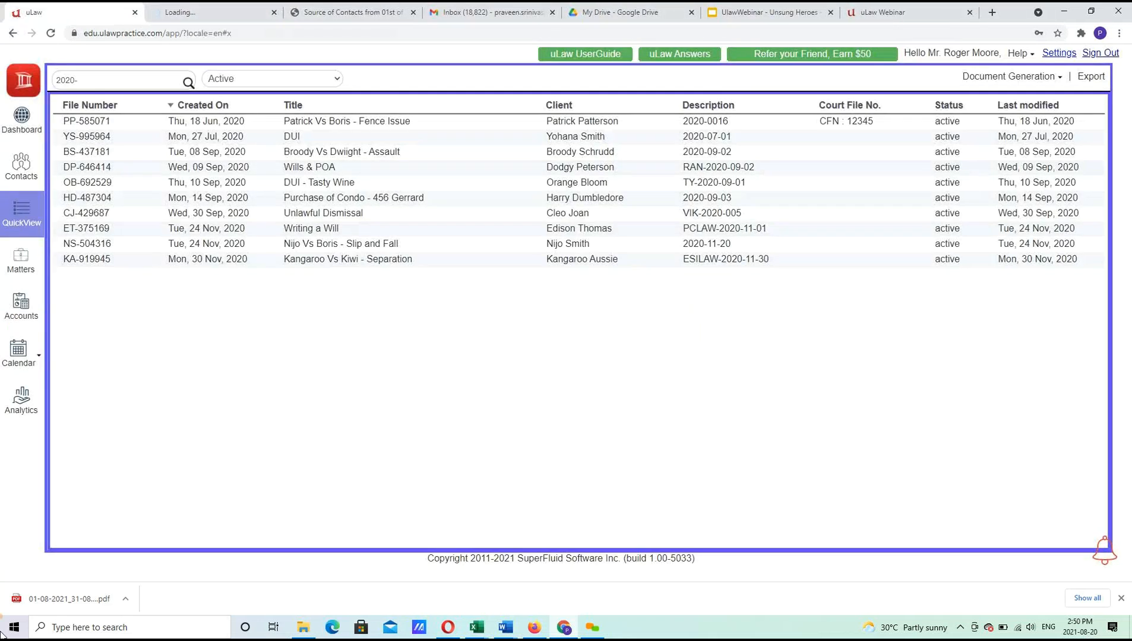
click(55, 610)
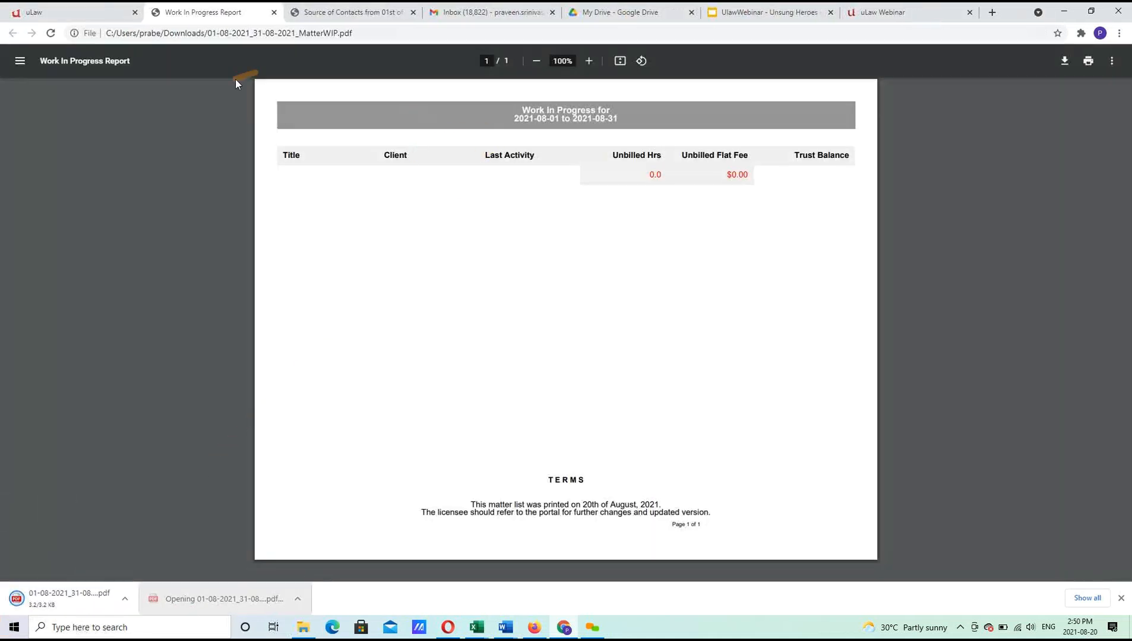
click(56, 600)
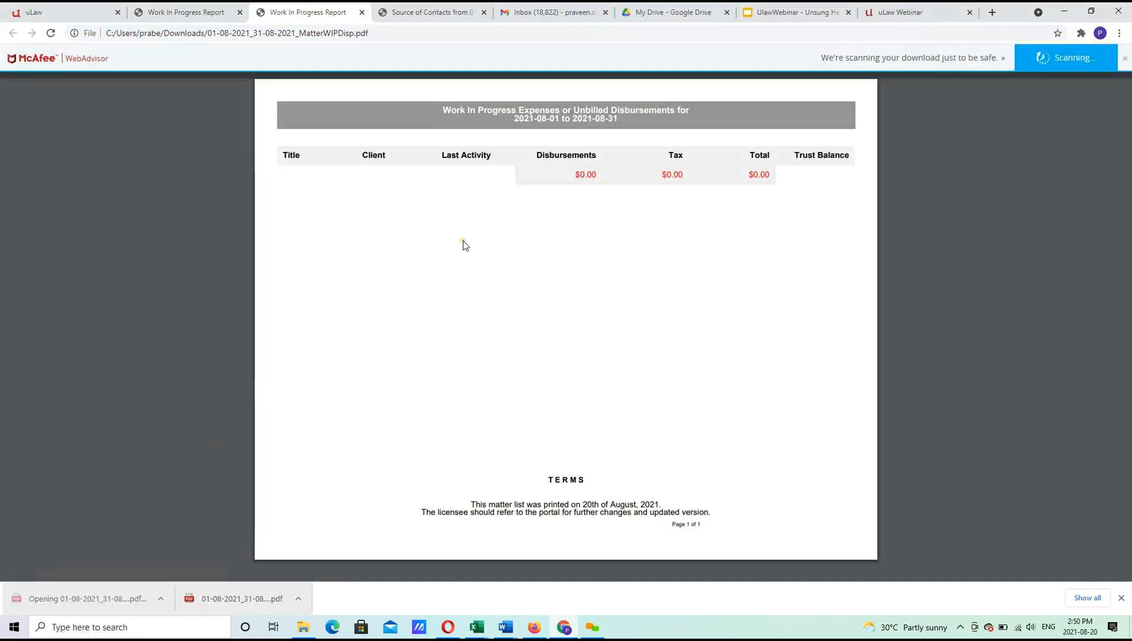
click(101, 7)
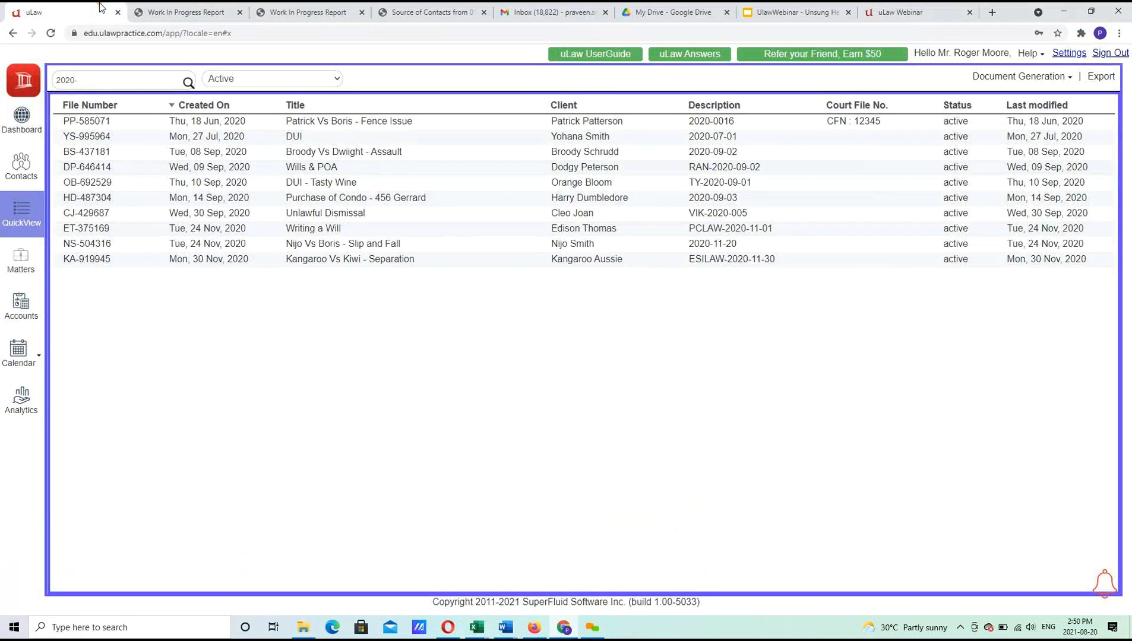
Close both Work In Progress report tabs and visit the Contacts and Matters pages.
click(239, 12)
click(239, 12)
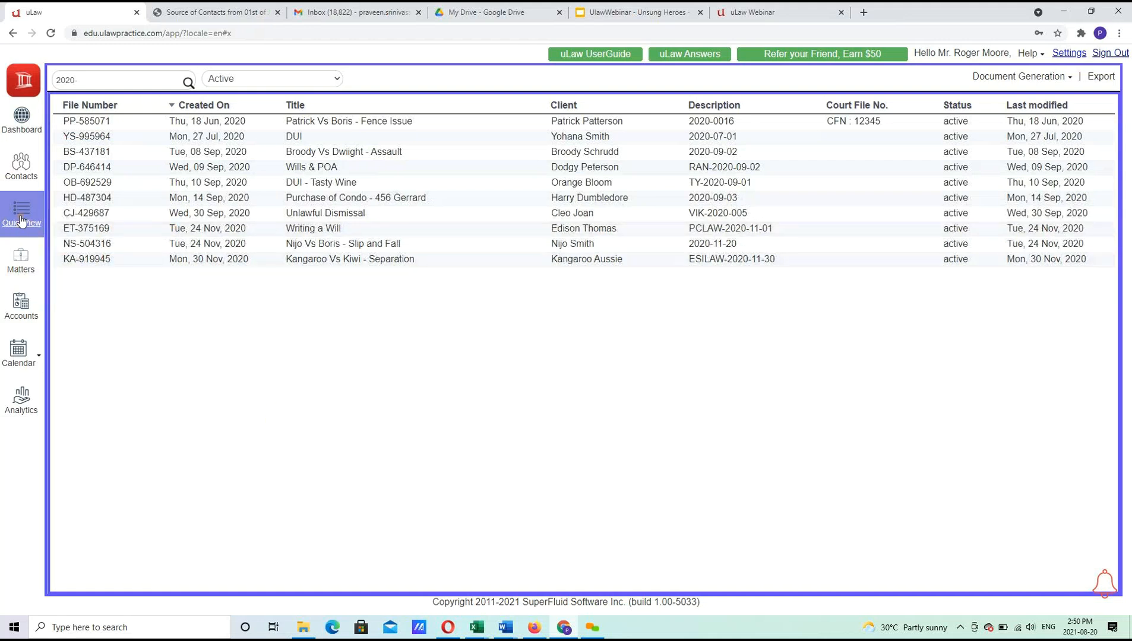
click(22, 172)
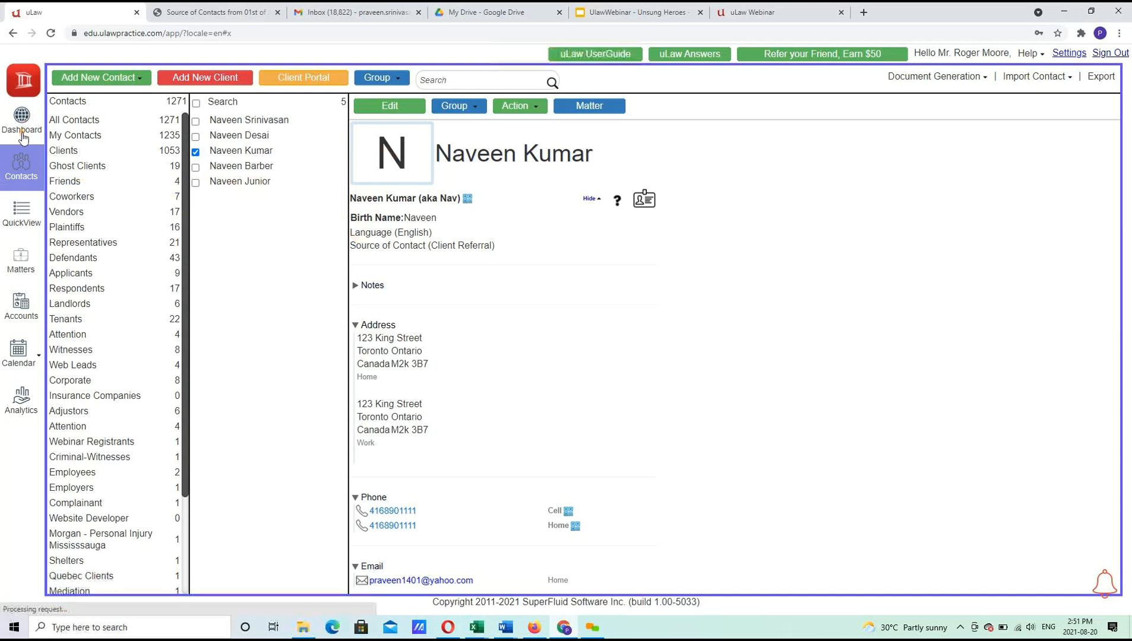
click(21, 260)
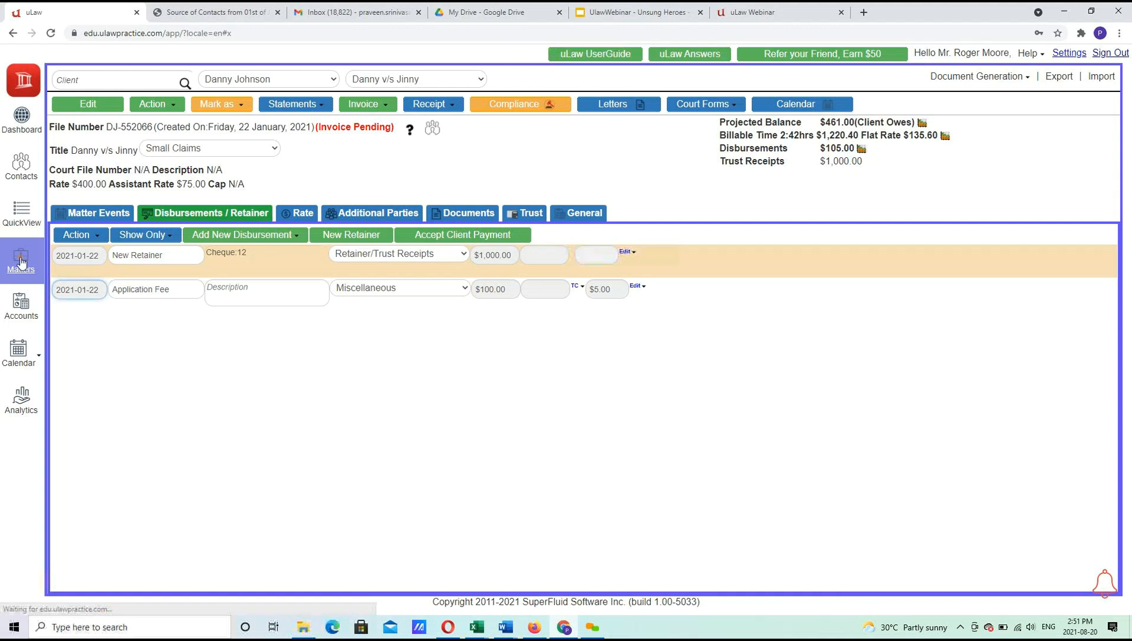
Open and dismiss the matter Action menu, then show the Calendar week of Aug 15–21.
click(137, 82)
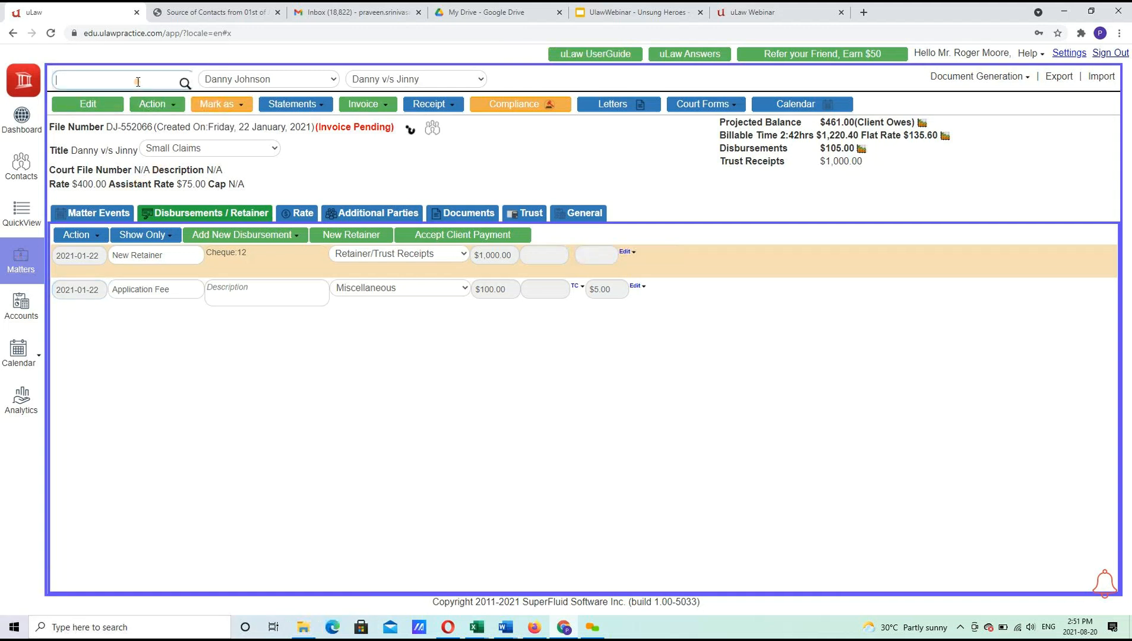
click(152, 109)
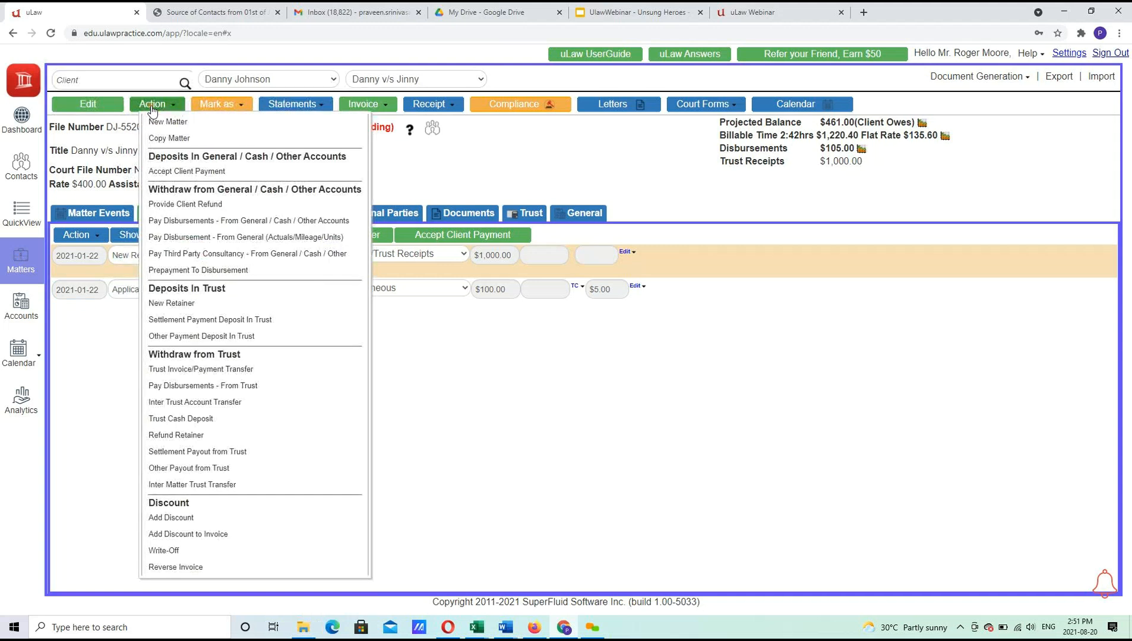
click(523, 159)
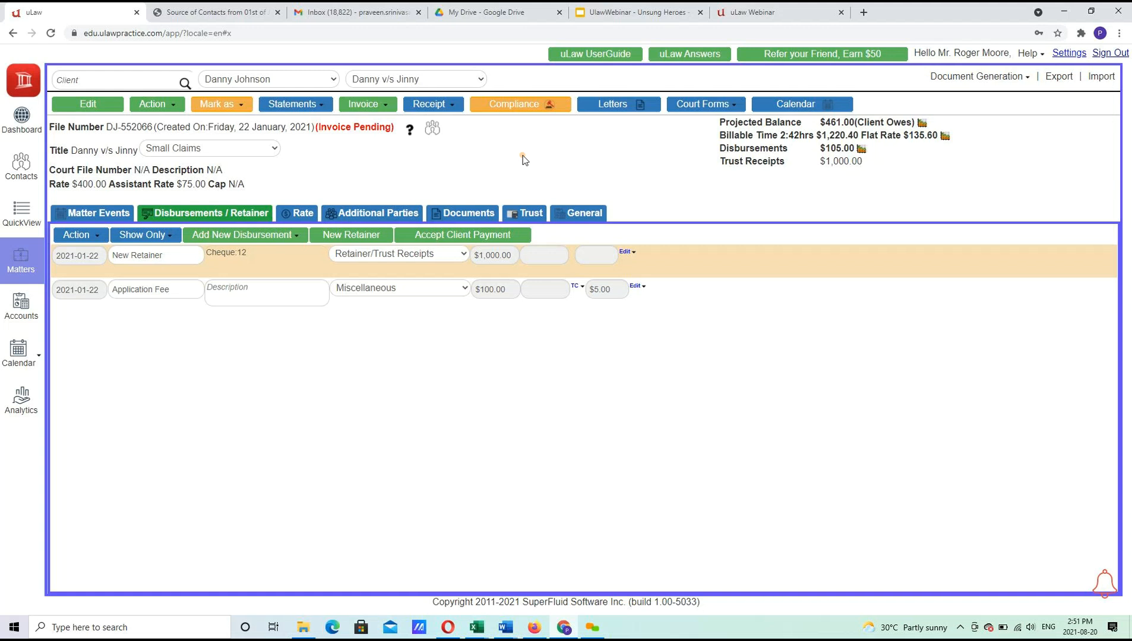
click(21, 357)
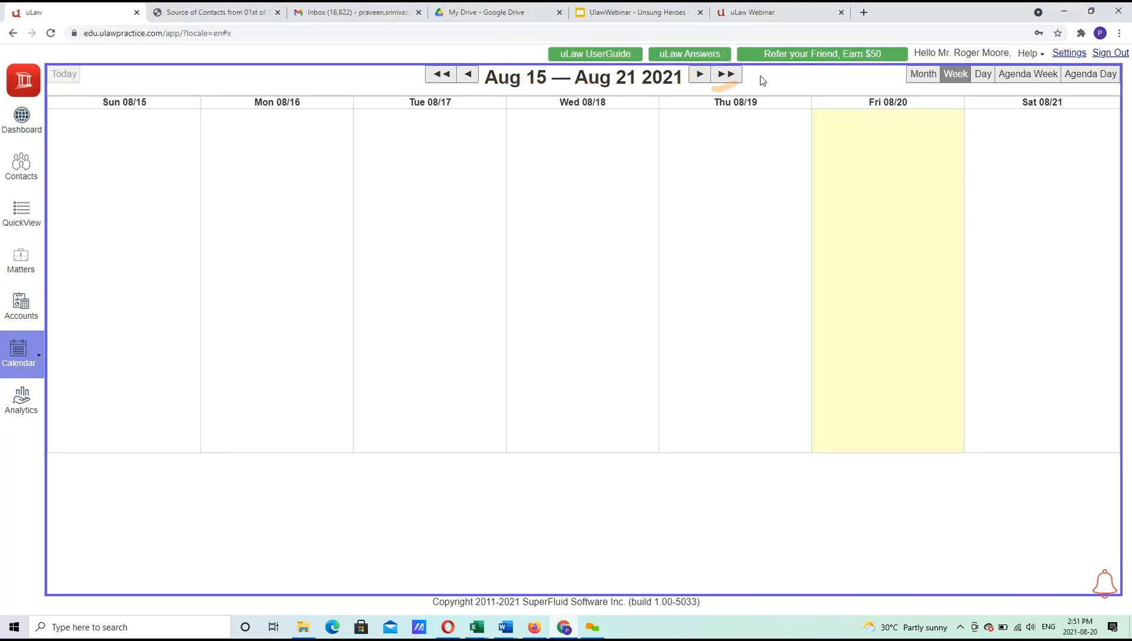
Switch to Month view and start a new docket on Aug 6 titled 'Ulaw Webinar'.
click(922, 74)
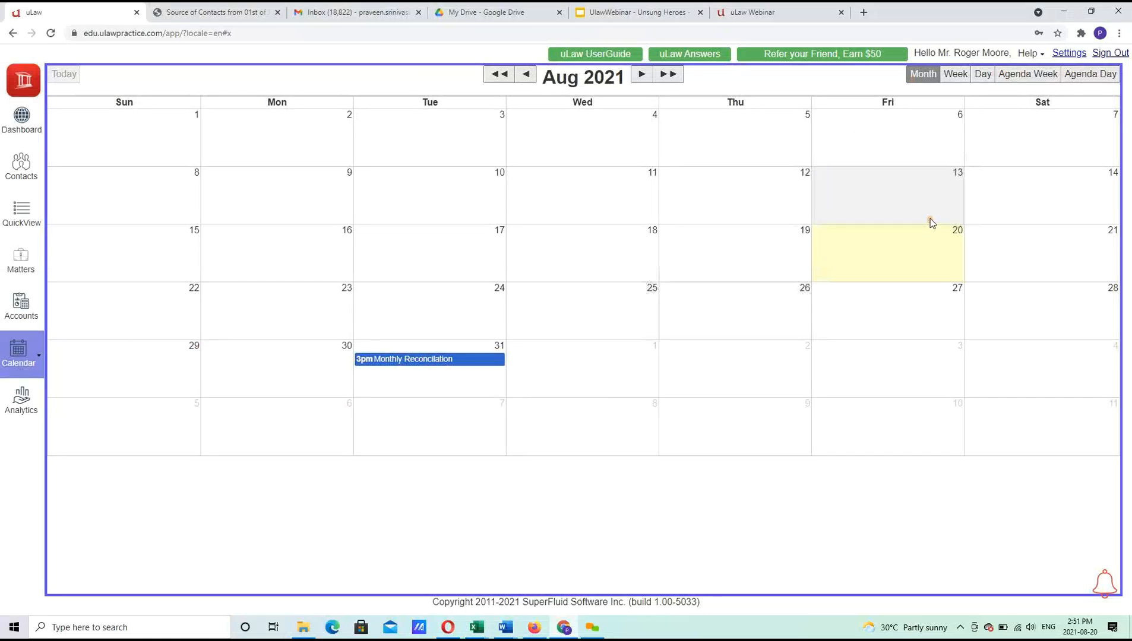
click(926, 125)
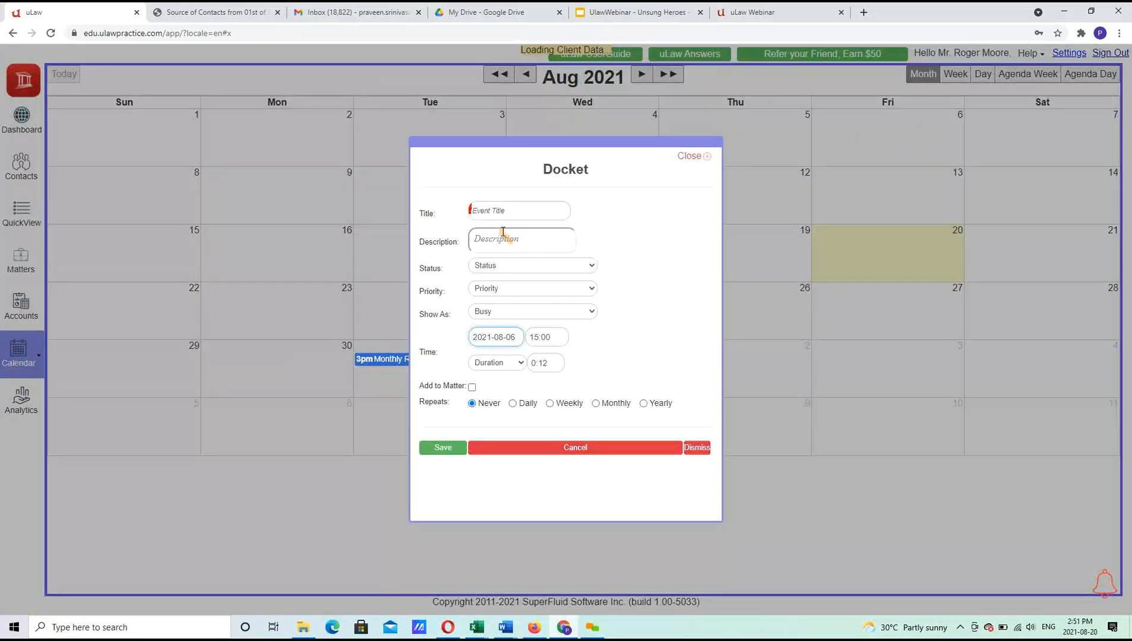
click(511, 213)
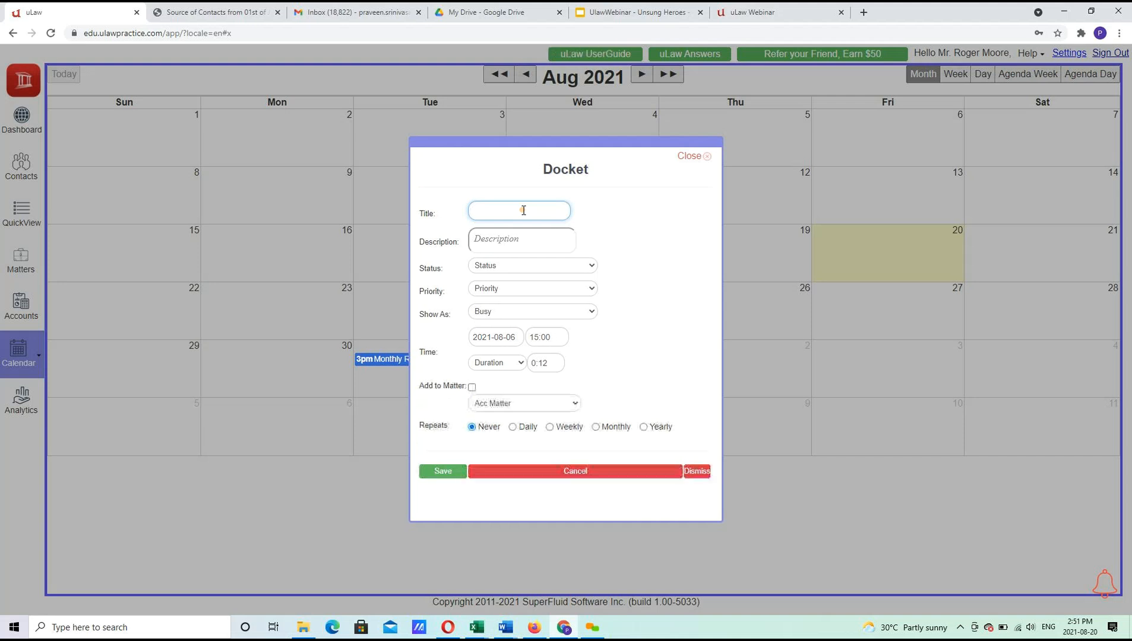
text(Ulaw Webinar)
Set the webinar to start 14:00, last 1:00, repeat weekly, and save it.
click(547, 336)
mouse_move(574, 356)
mouse_move(605, 371)
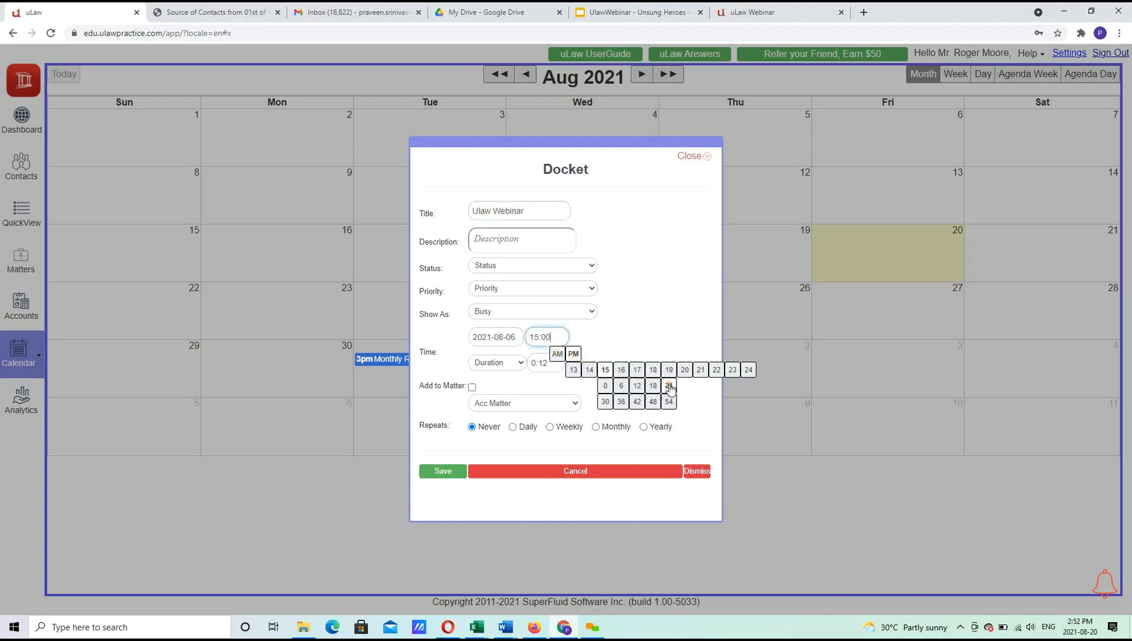
click(589, 386)
click(548, 363)
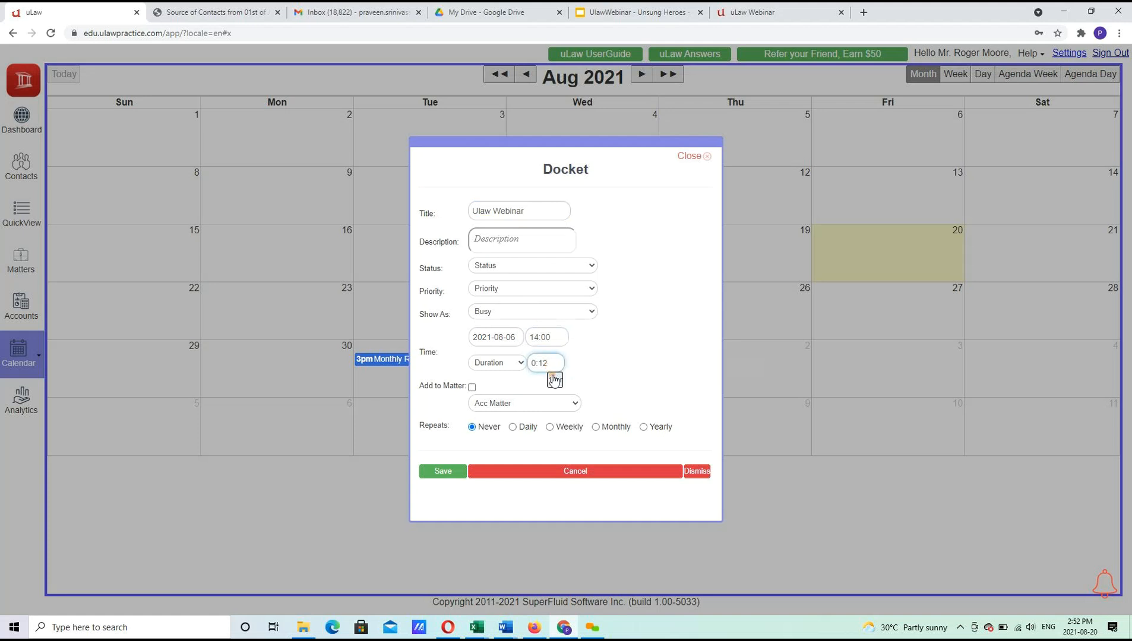
mouse_move(554, 380)
click(572, 415)
click(471, 387)
double_click(467, 385)
click(473, 388)
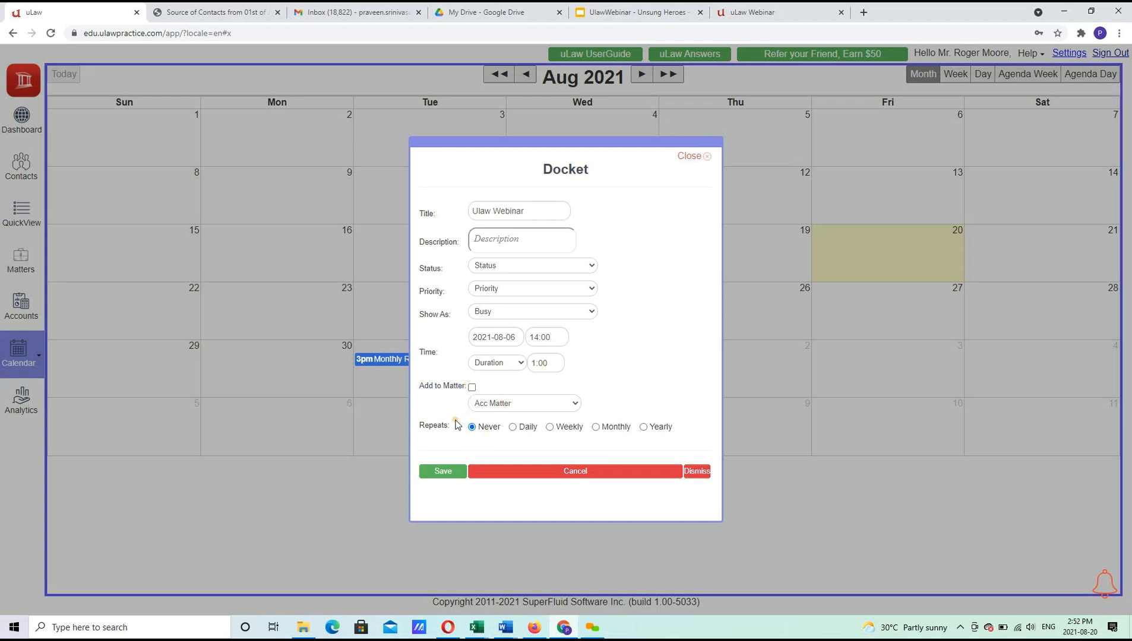
click(565, 426)
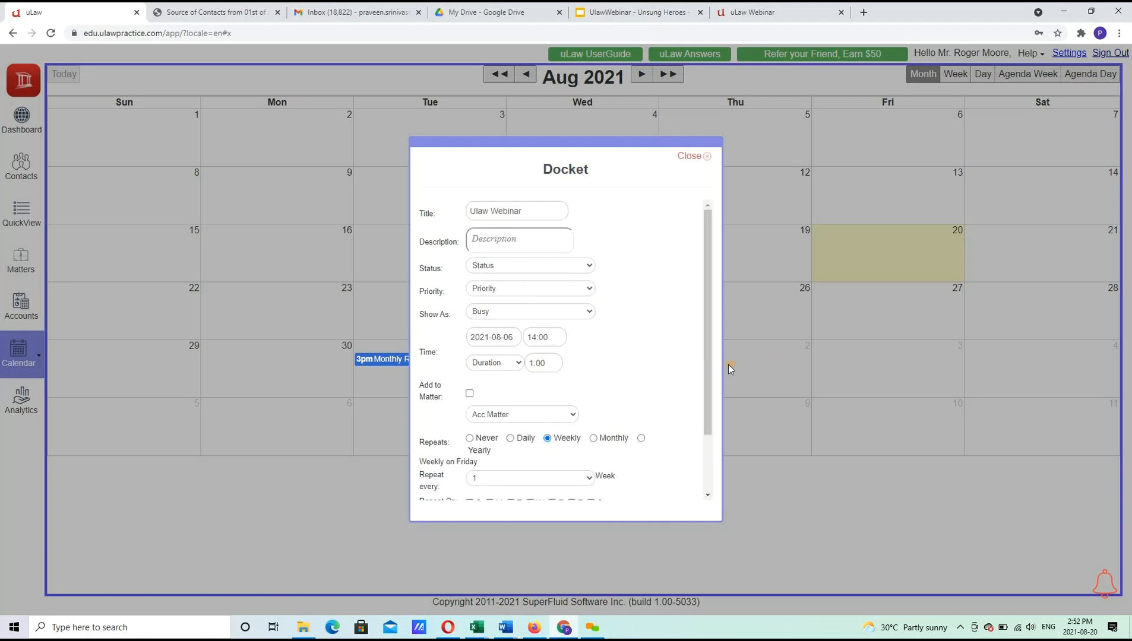
drag(705, 369, 710, 434)
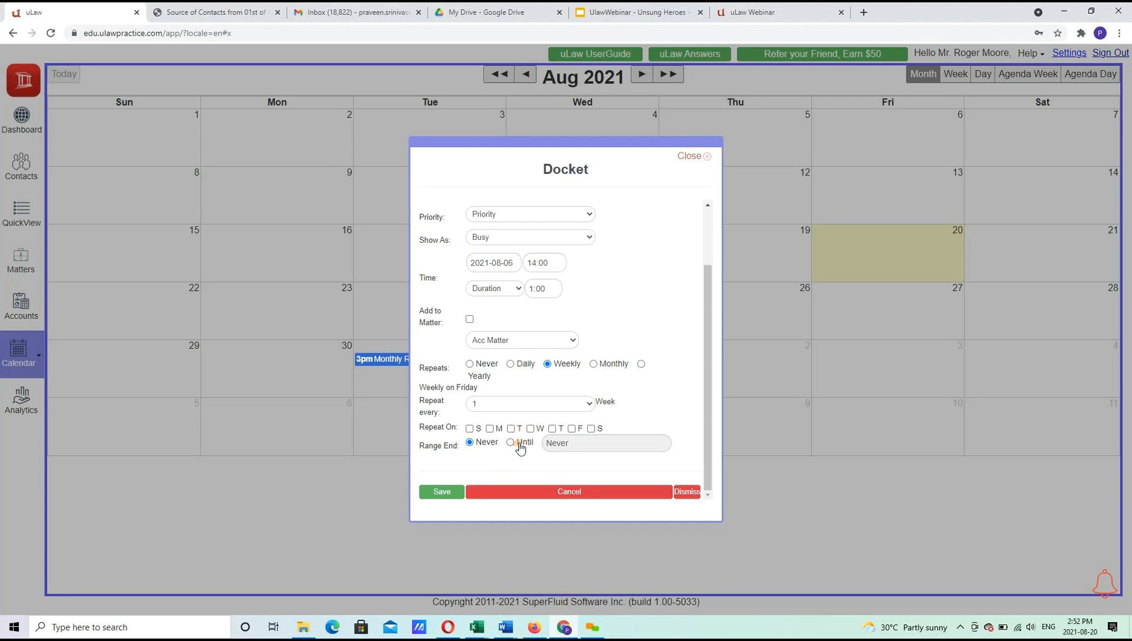
click(442, 492)
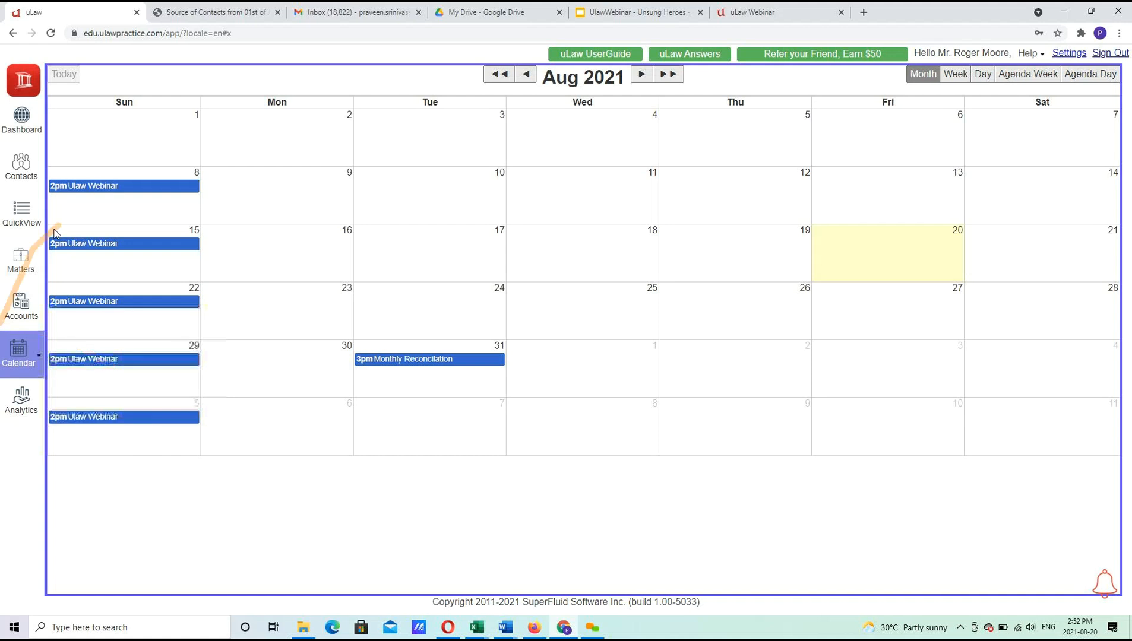
Change the Ulaw Webinar docket to repeat on Fridays instead of Sundays and save.
click(167, 189)
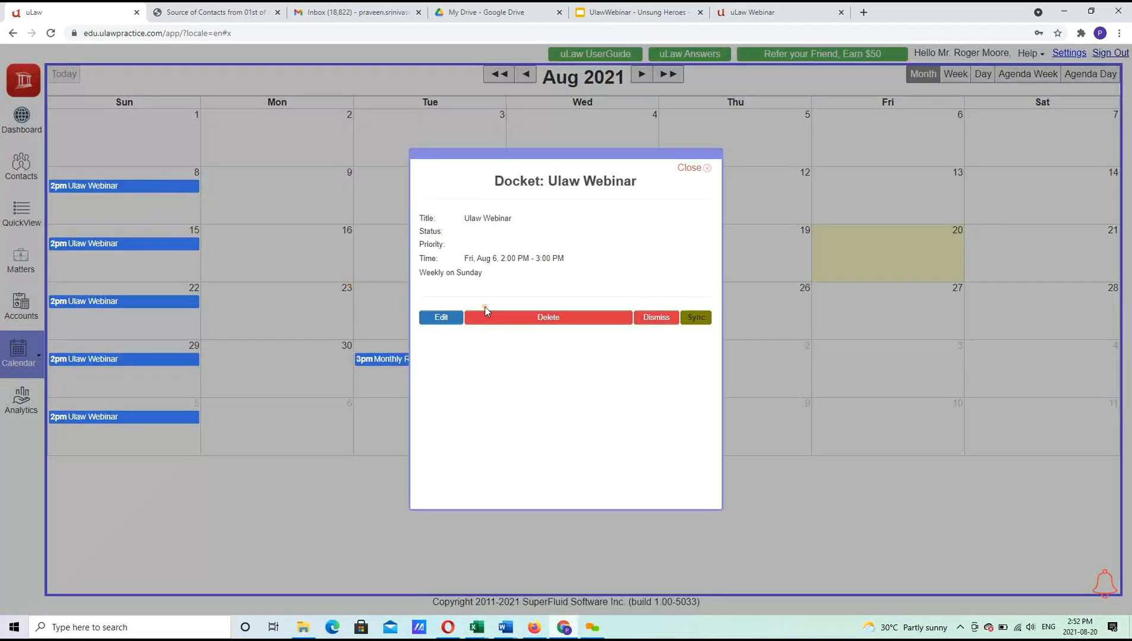
click(447, 320)
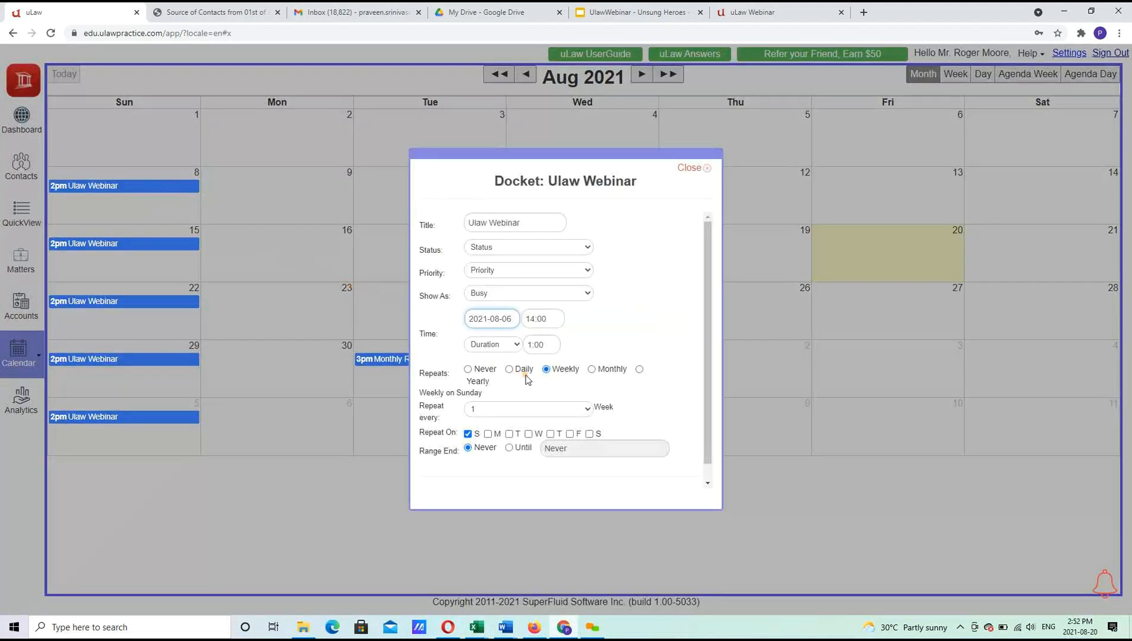
click(467, 434)
click(569, 434)
click(570, 434)
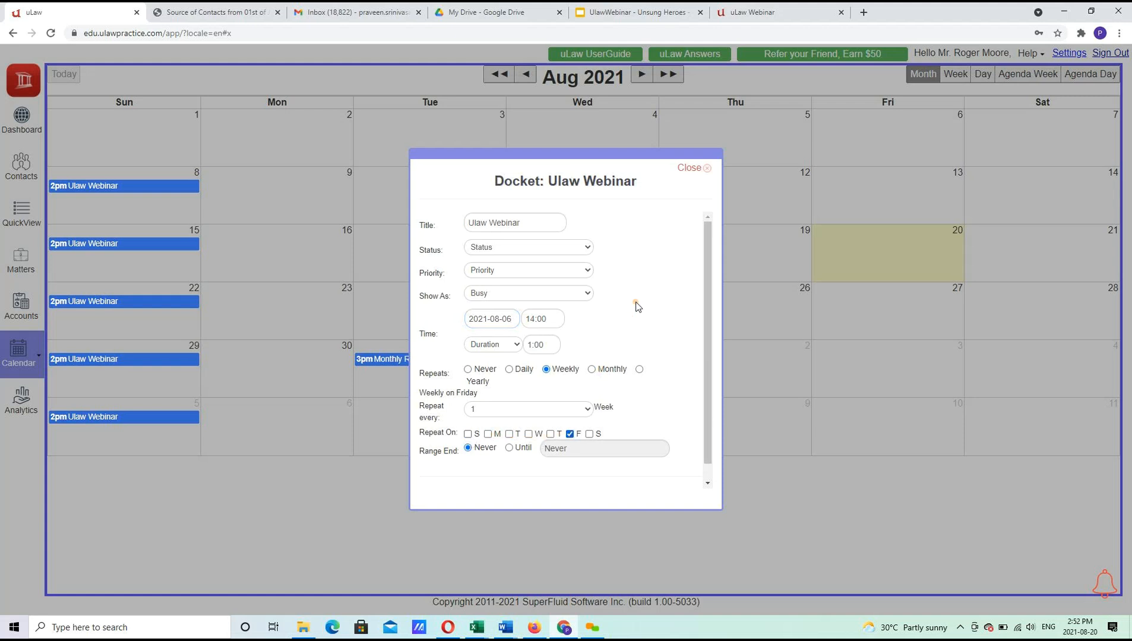
click(709, 481)
click(427, 479)
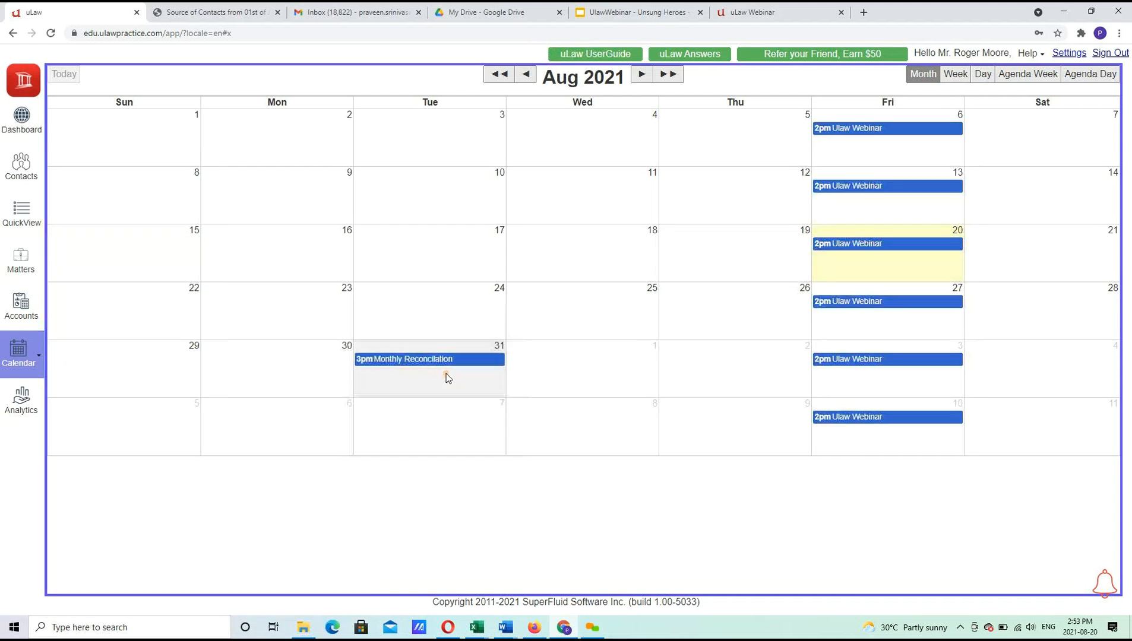
Review the Monthly Reconcilation docket details, then hide time dockets on the calendar.
click(434, 359)
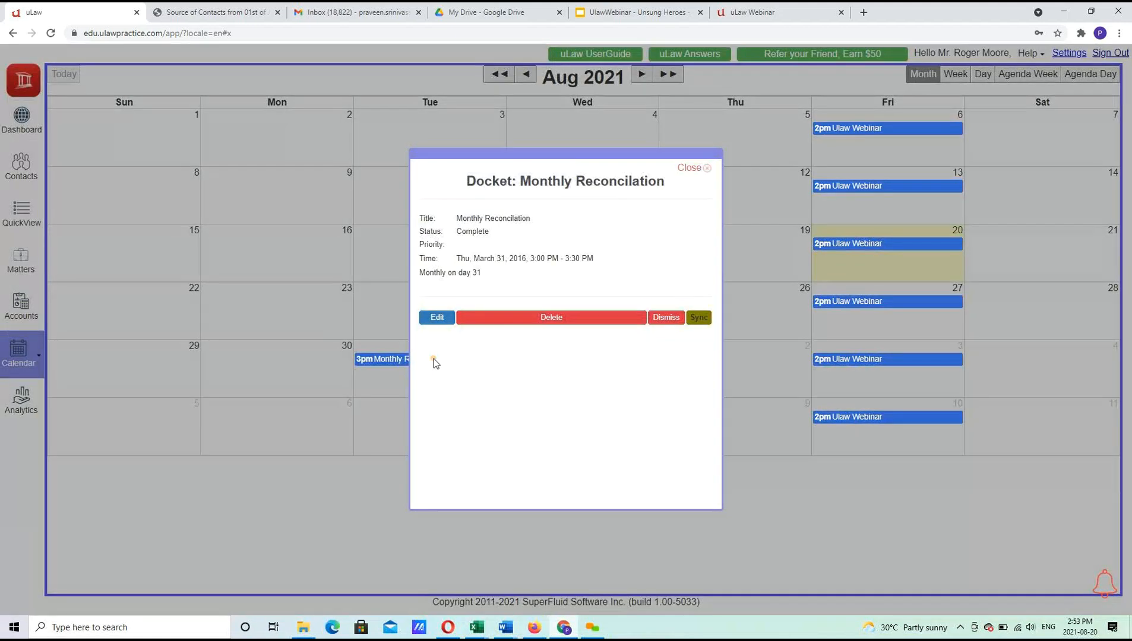
click(699, 171)
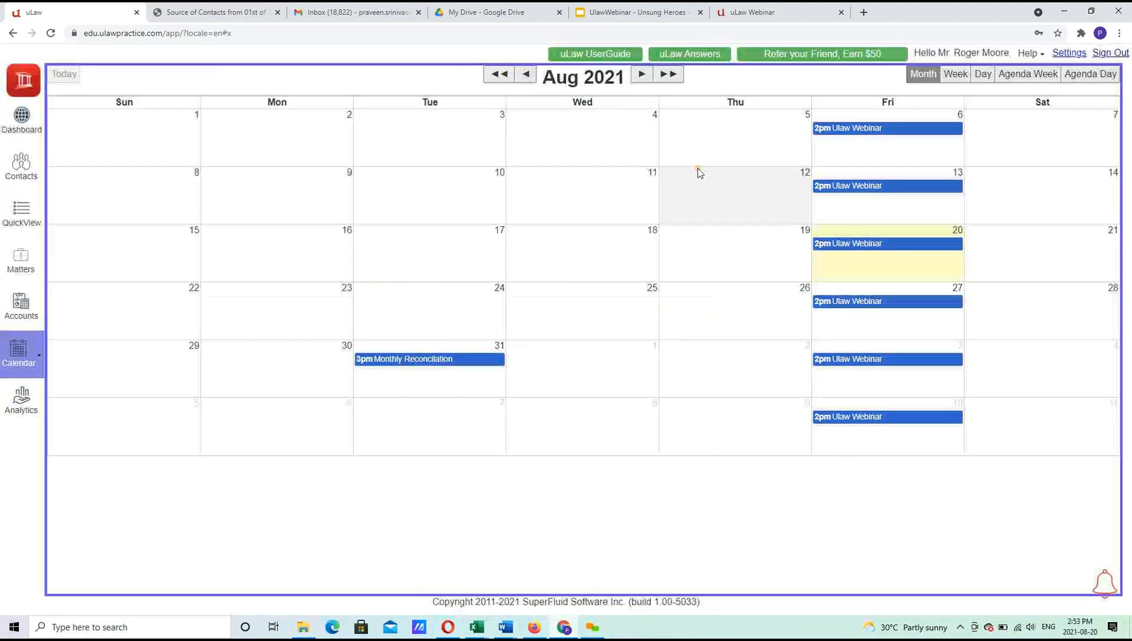
click(40, 357)
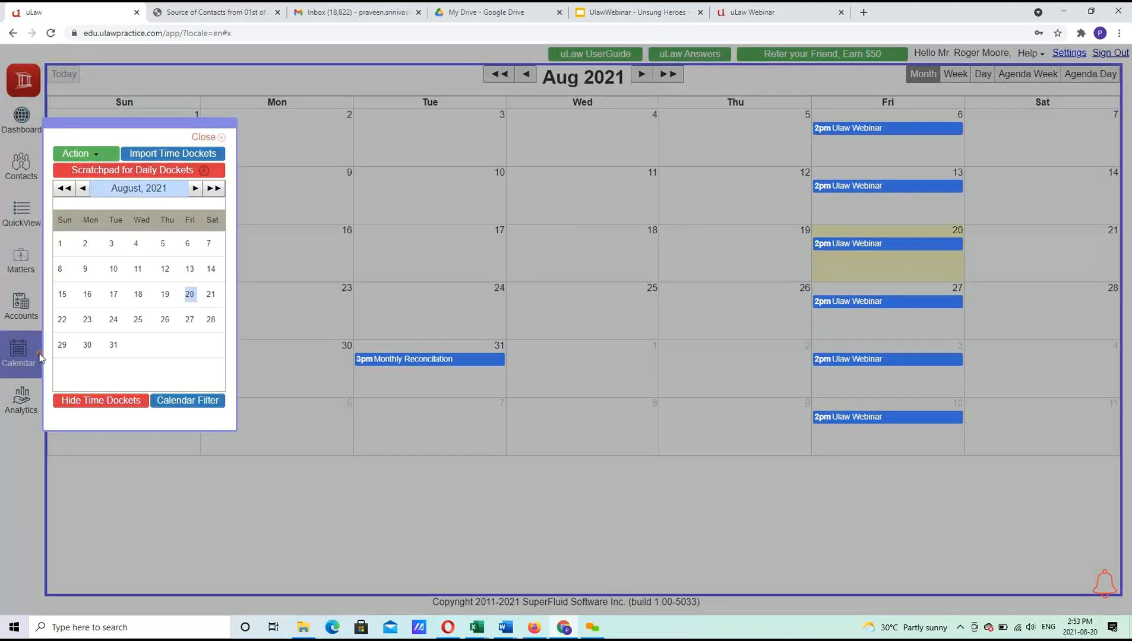
click(101, 401)
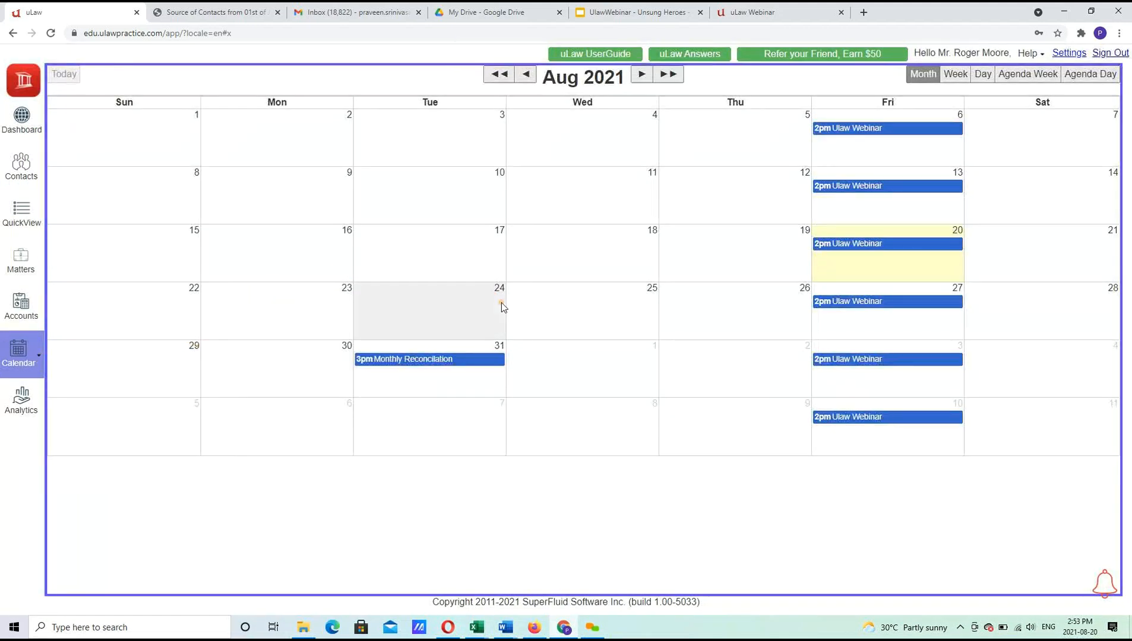
Show time dockets on the calendar again and go to the Small Claims matter page.
click(39, 356)
click(83, 400)
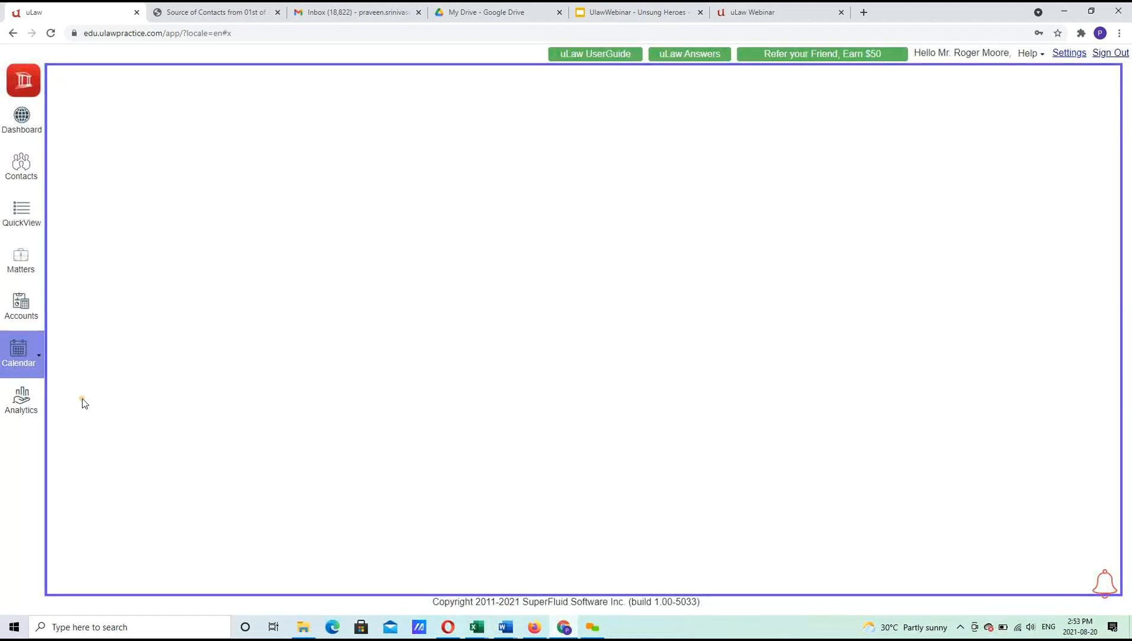
click(22, 270)
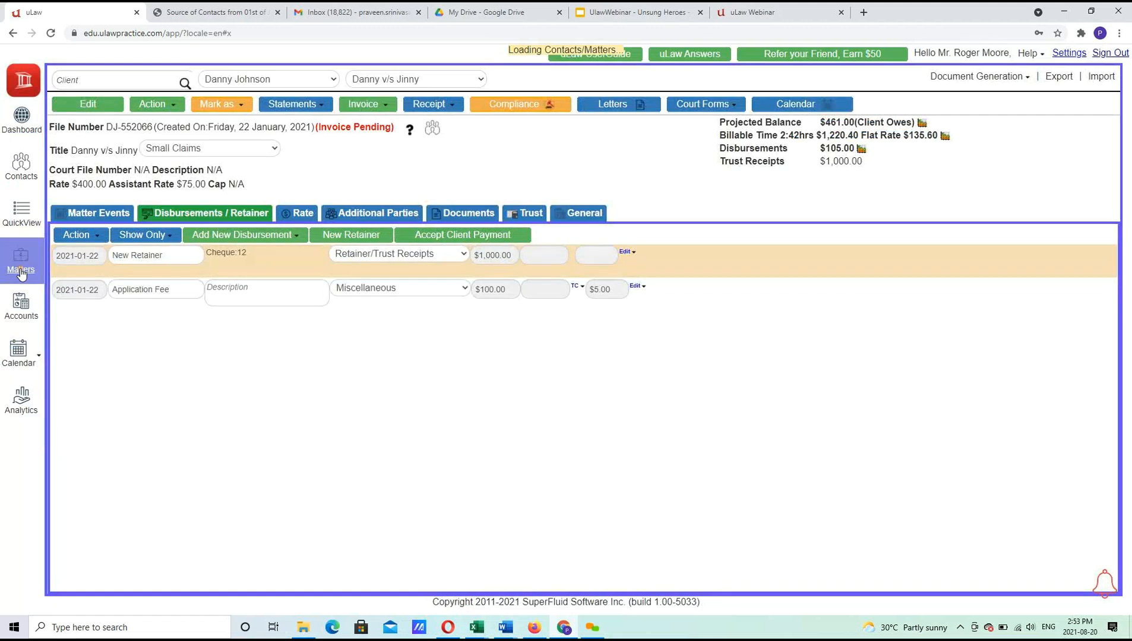
Add a Final Closure event with 2:00 billable time to the matter's events and save it.
click(93, 215)
click(102, 237)
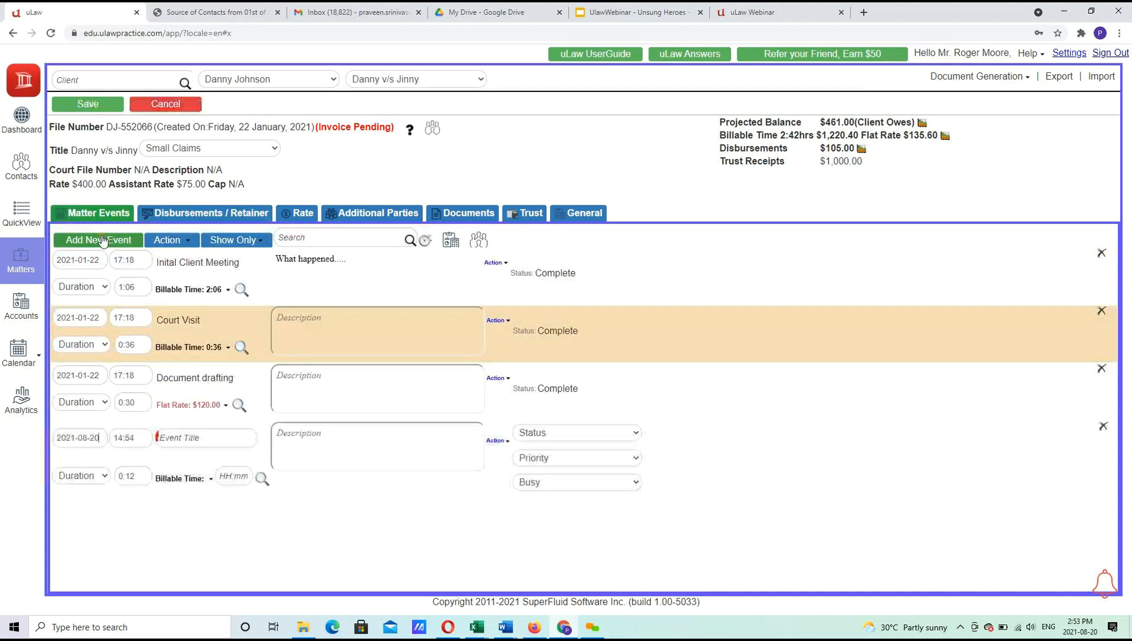
click(213, 443)
text(Final)
click(196, 458)
click(248, 476)
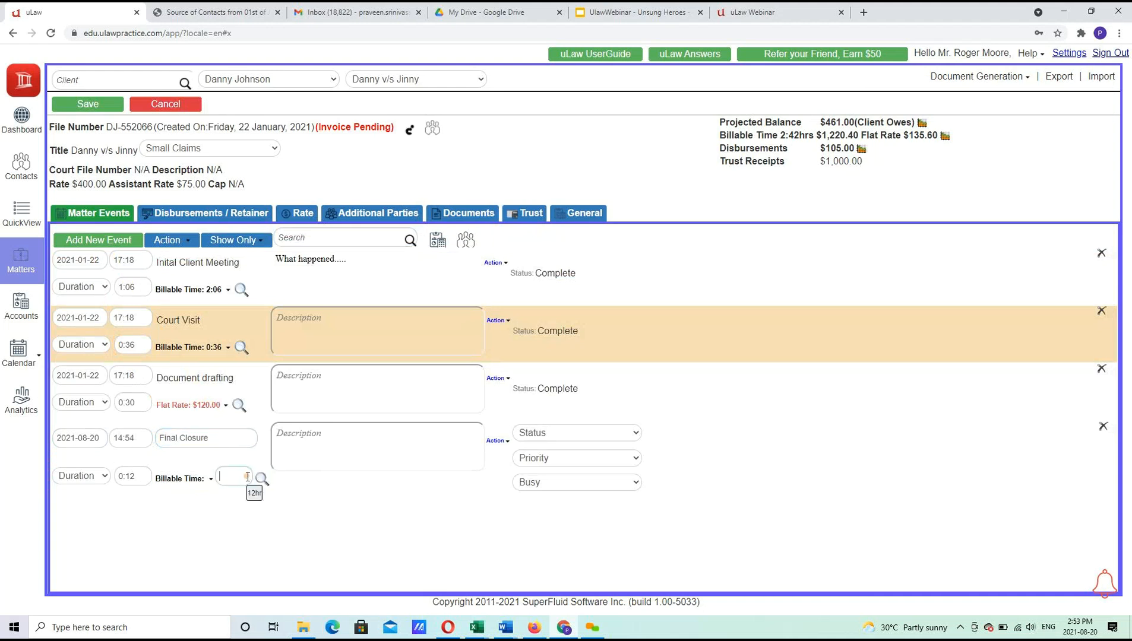
mouse_move(255, 496)
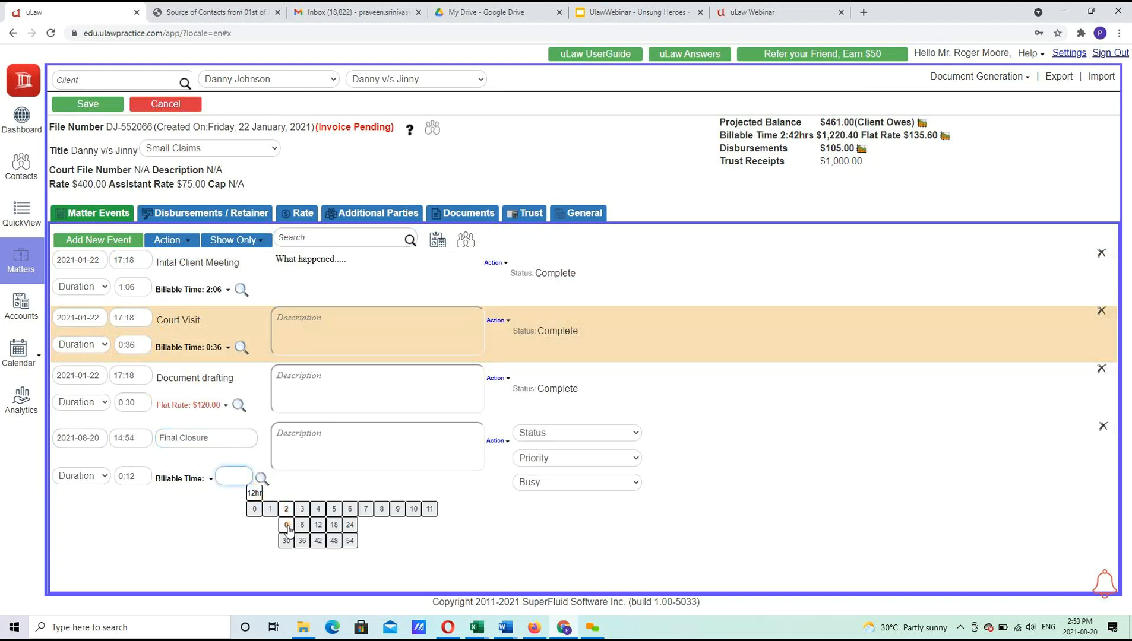
click(286, 525)
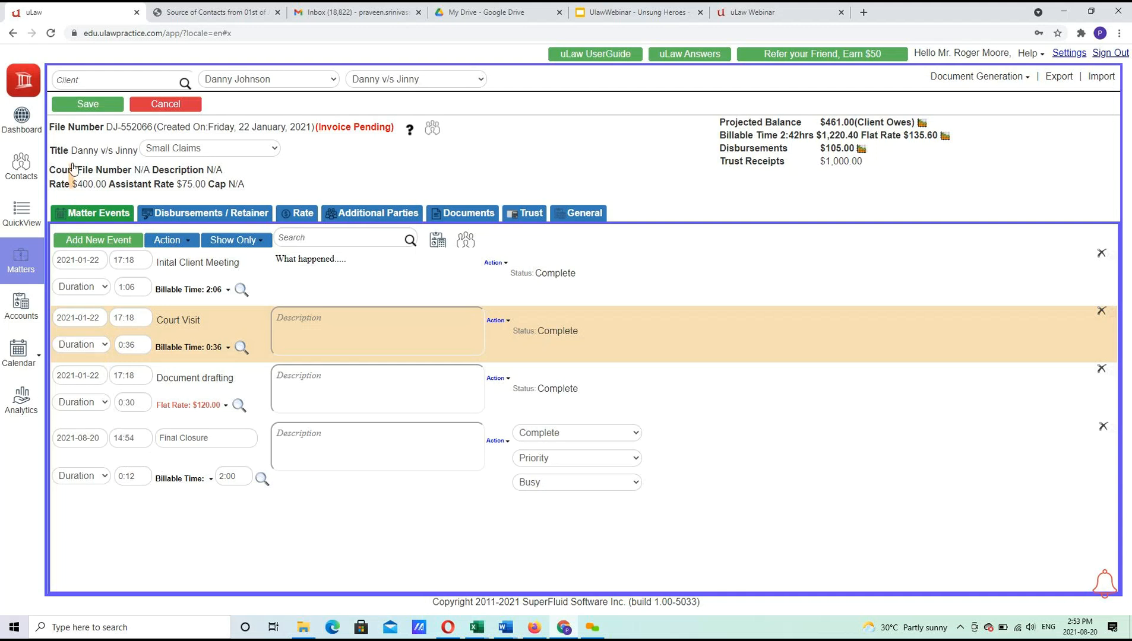
click(87, 104)
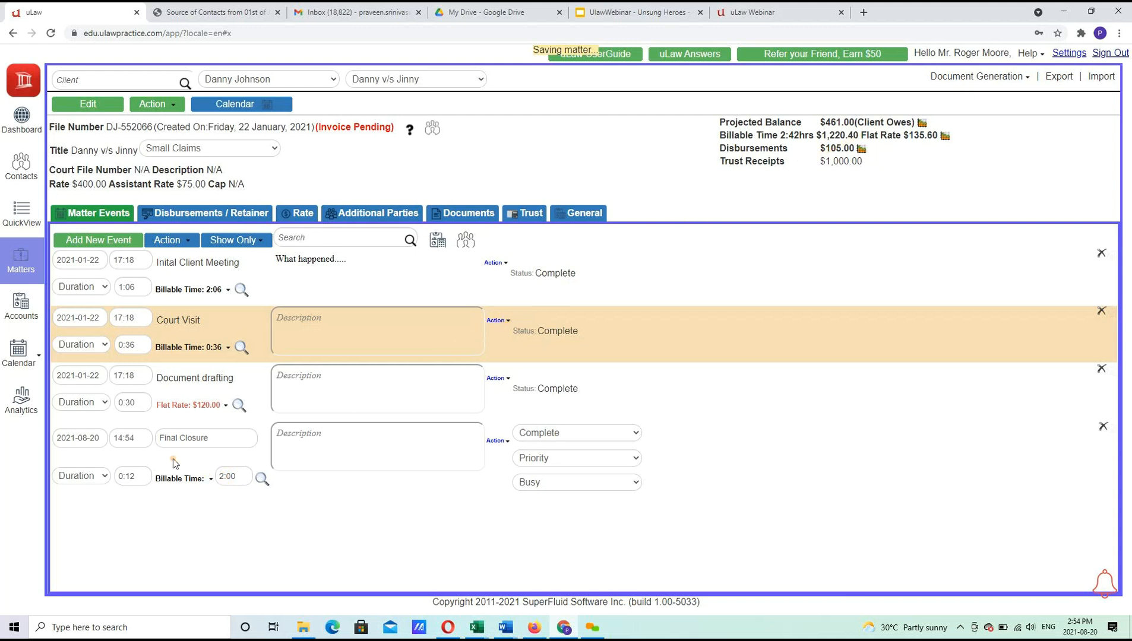
Return to the calendar, toggle time dockets off and on, and open the Aug 20 Final Closure docket.
click(19, 353)
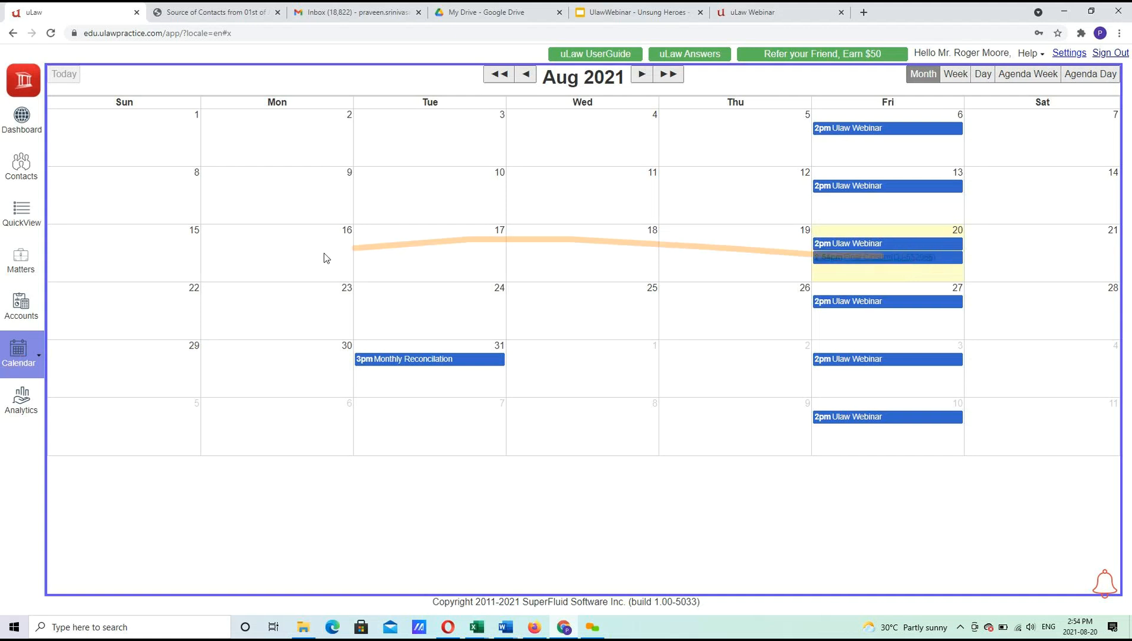
click(40, 356)
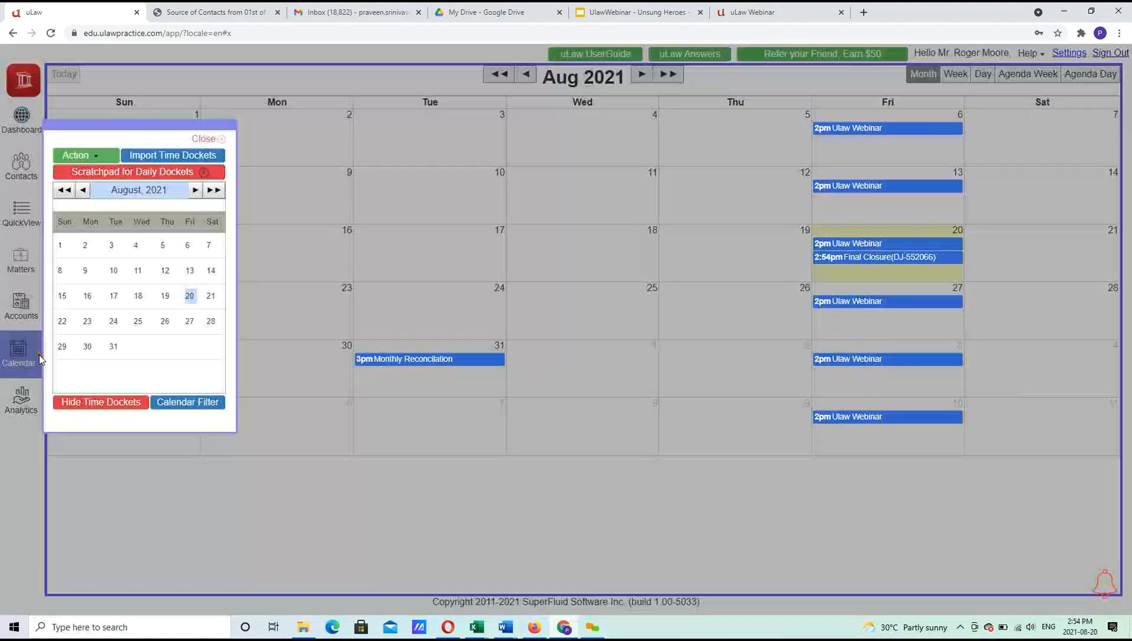
click(69, 404)
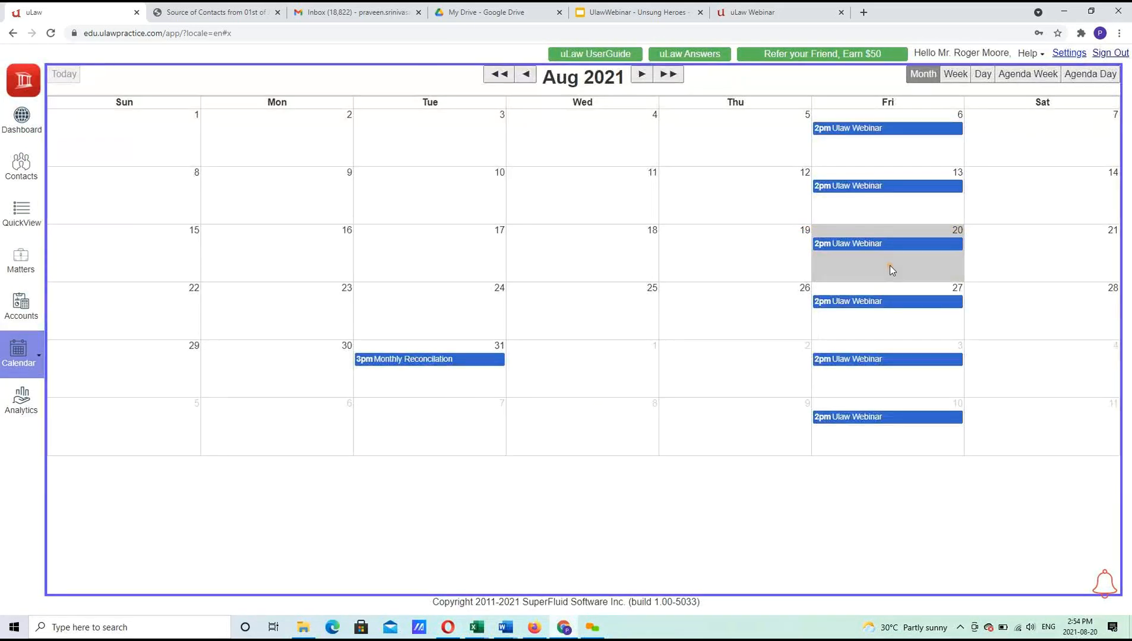
click(38, 359)
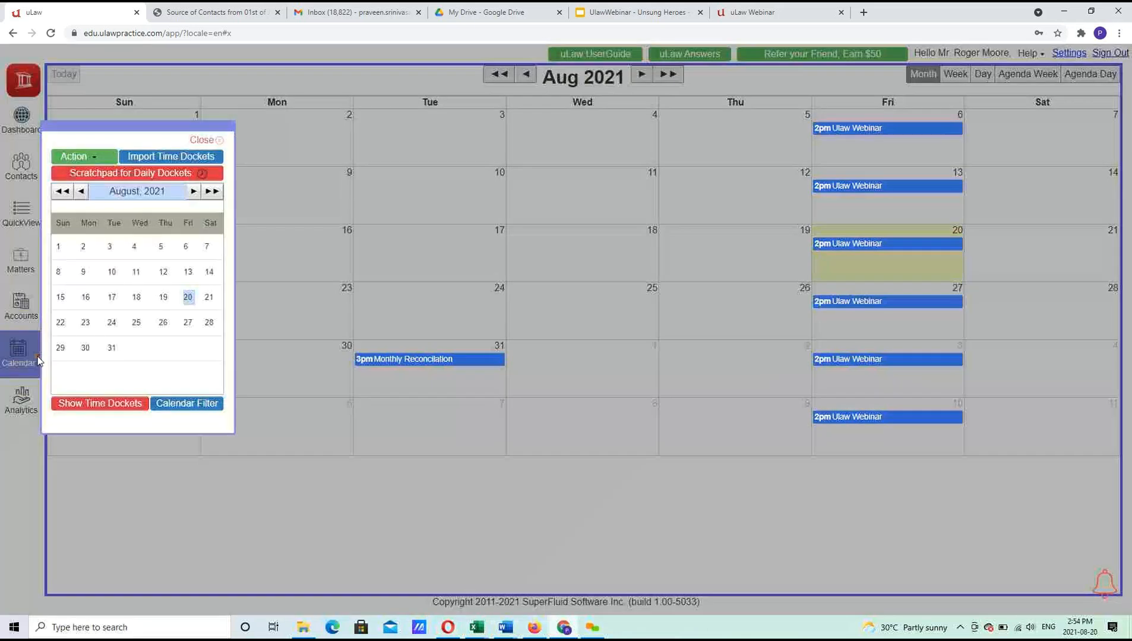
click(110, 408)
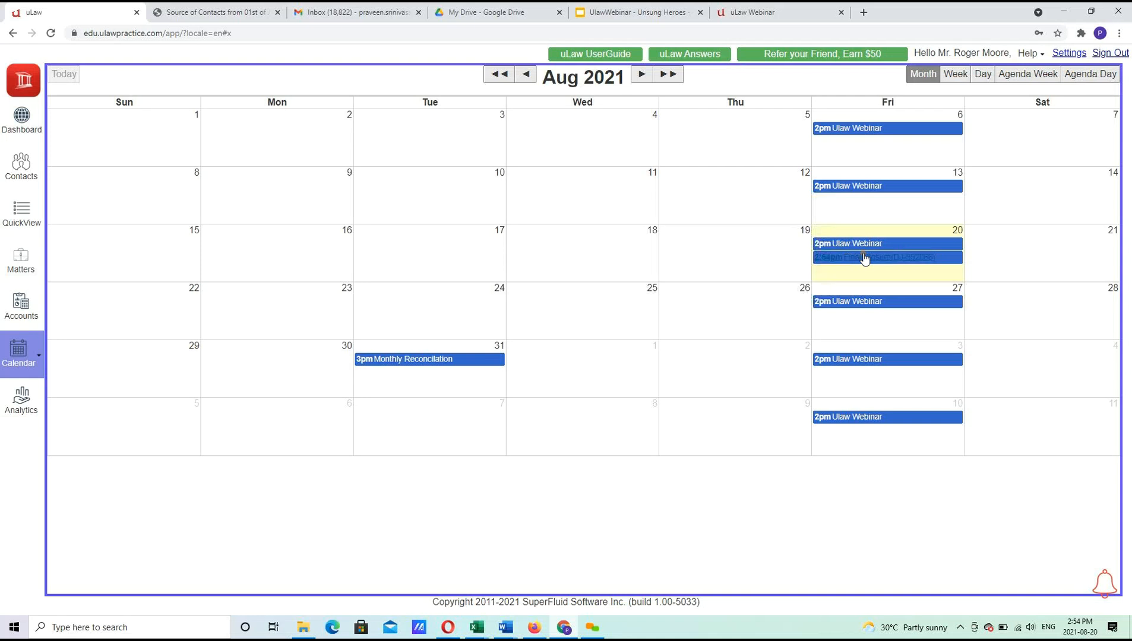
click(865, 258)
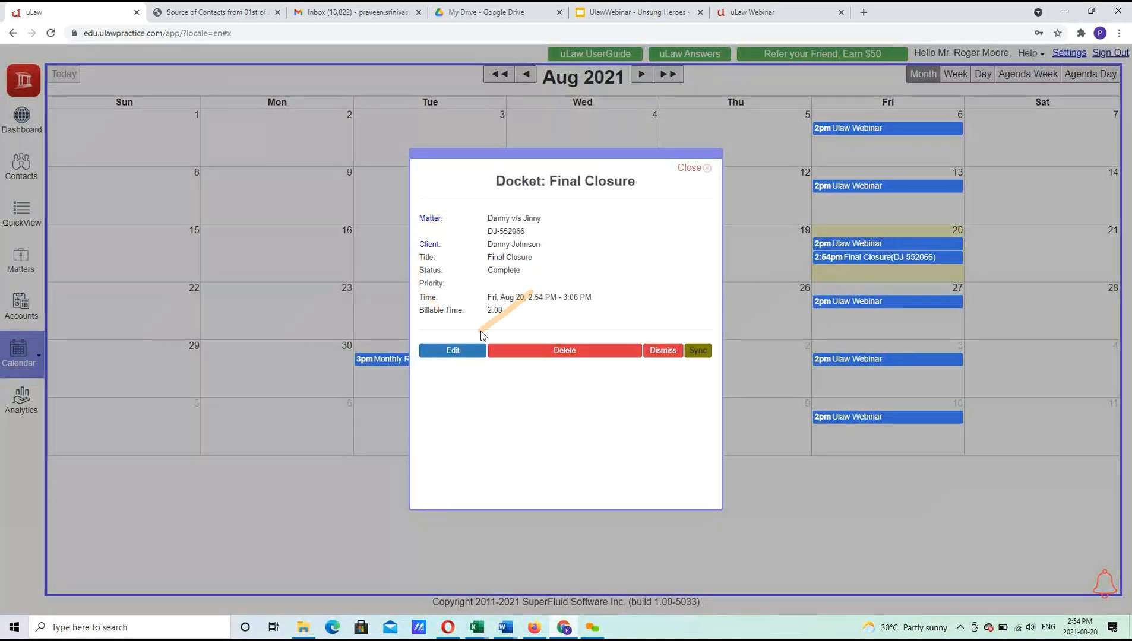
Put the Final Closure docket into edit mode, then cancel without changes.
click(455, 353)
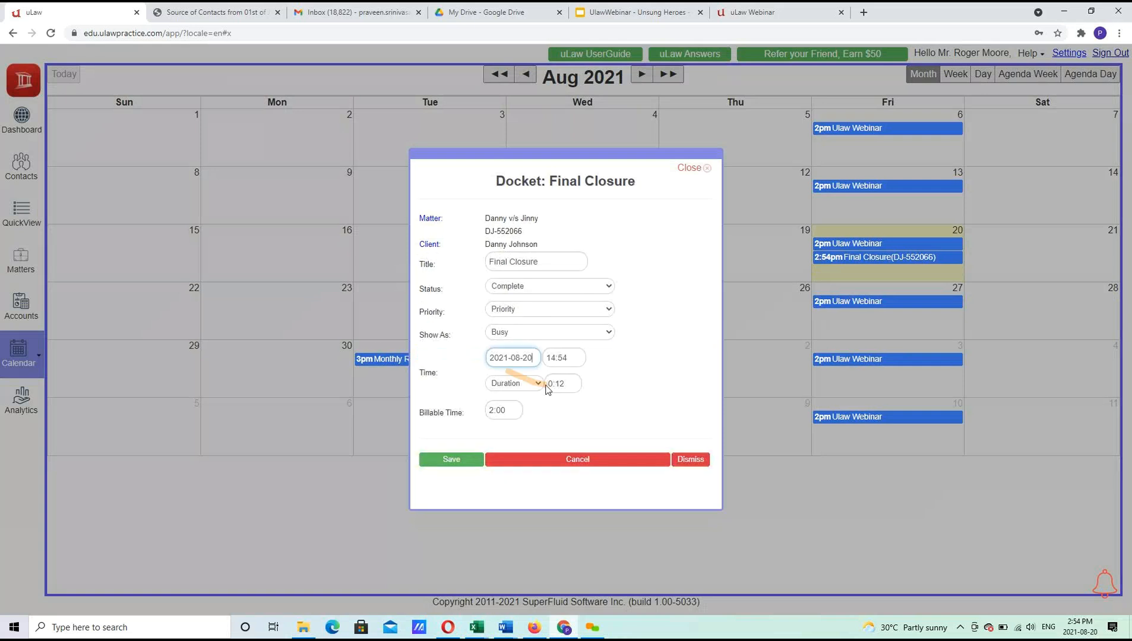
click(595, 469)
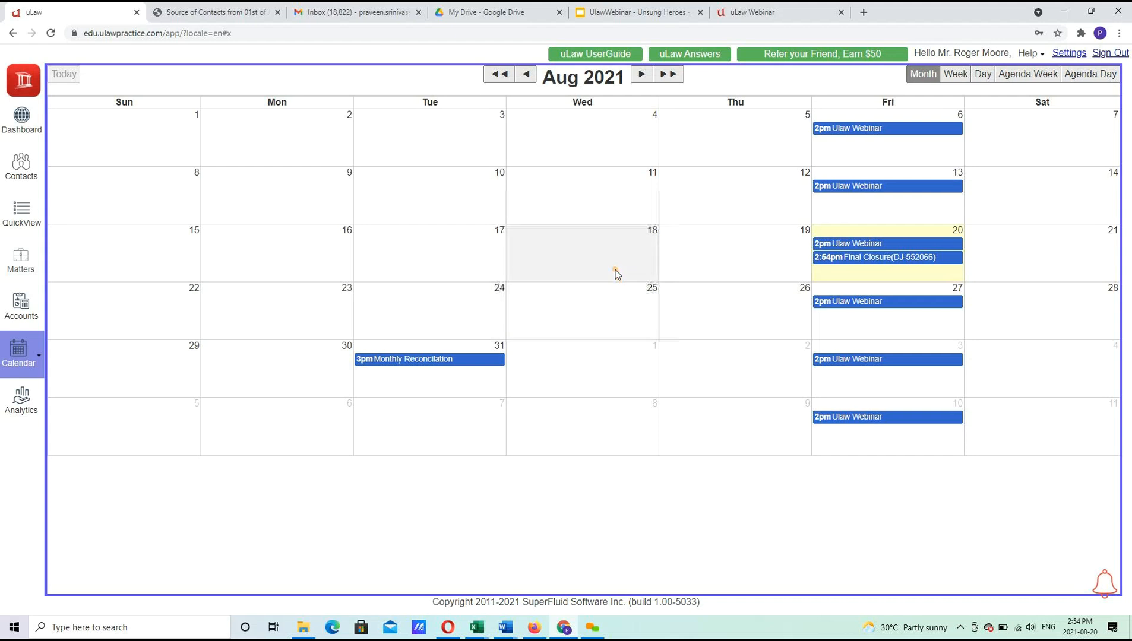
Start a Court Visit docket on Aug 25 beginning at 10:00.
click(612, 315)
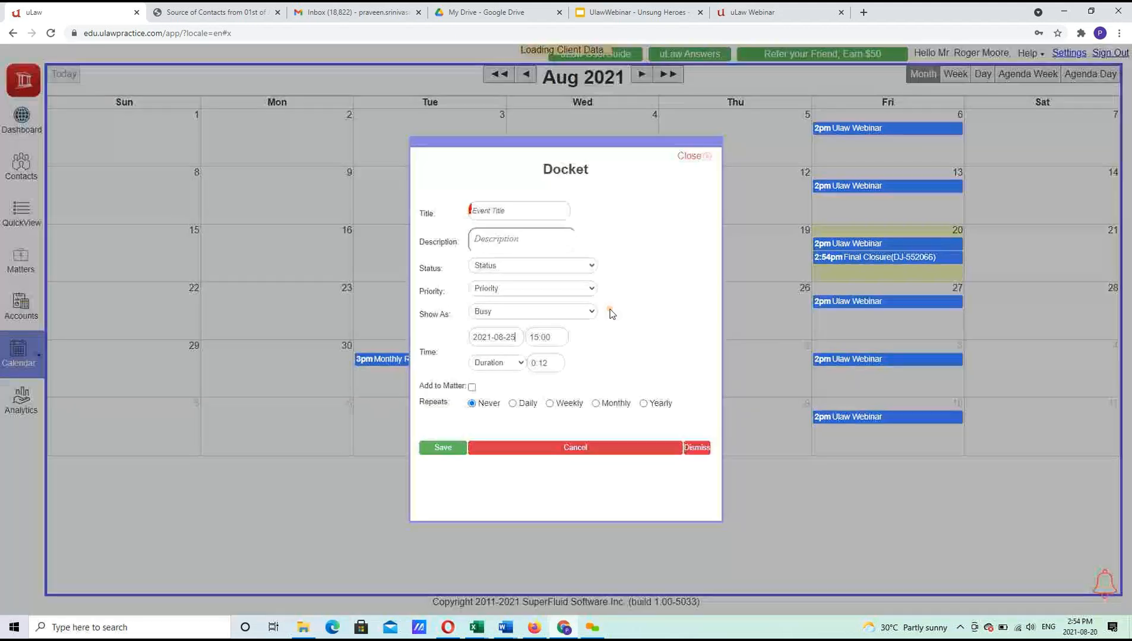
click(509, 213)
text(Court)
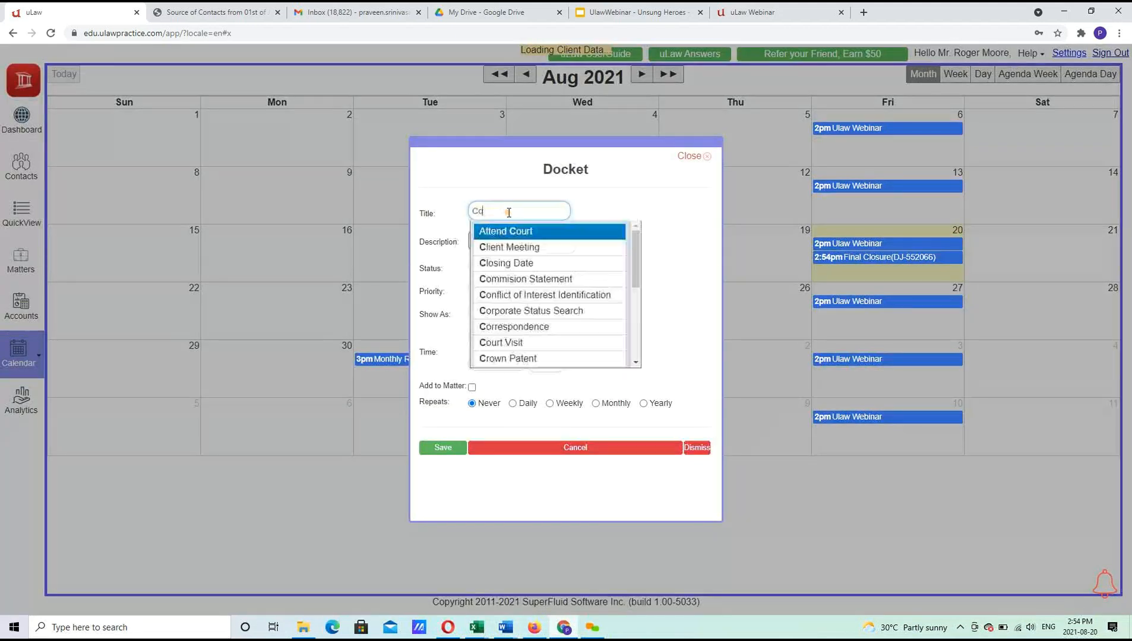
key(Down)
key(Tab)
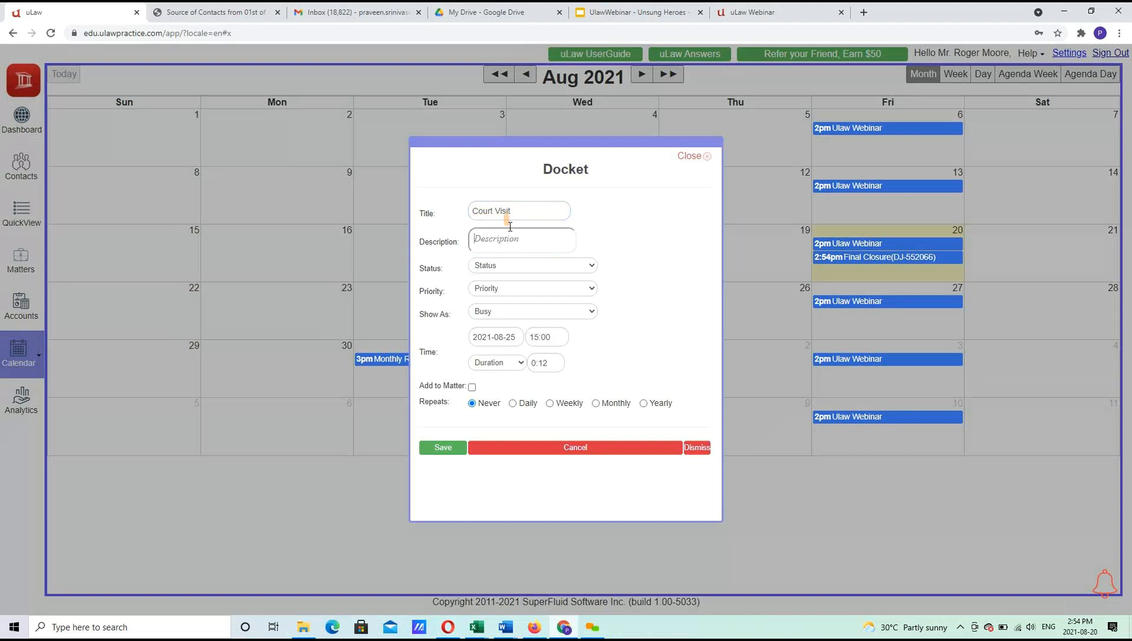
click(536, 337)
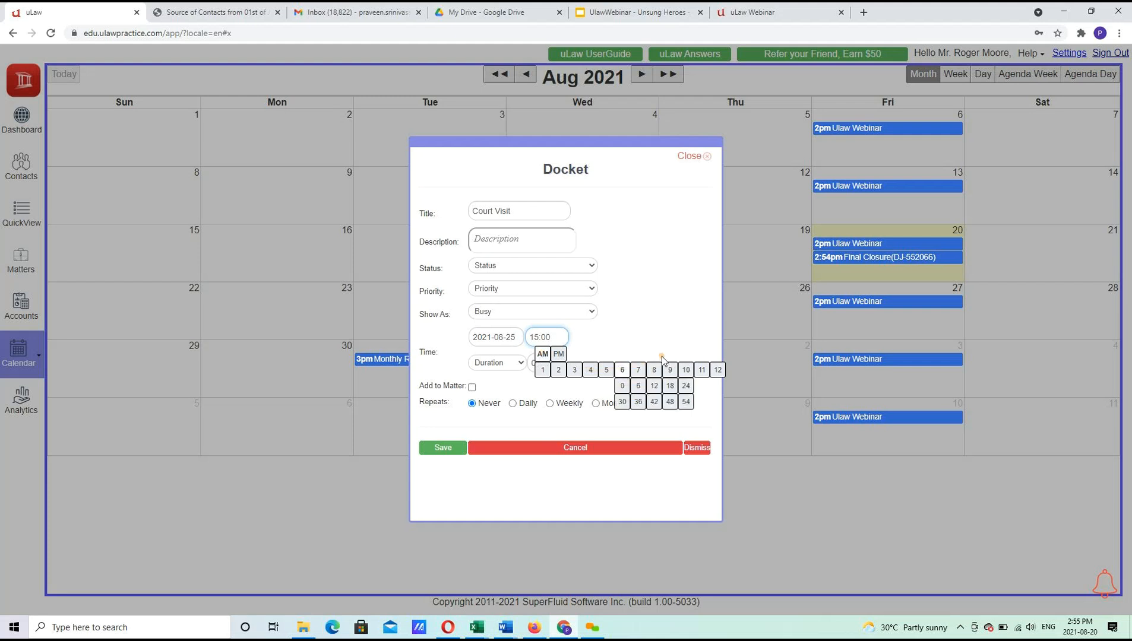
click(686, 386)
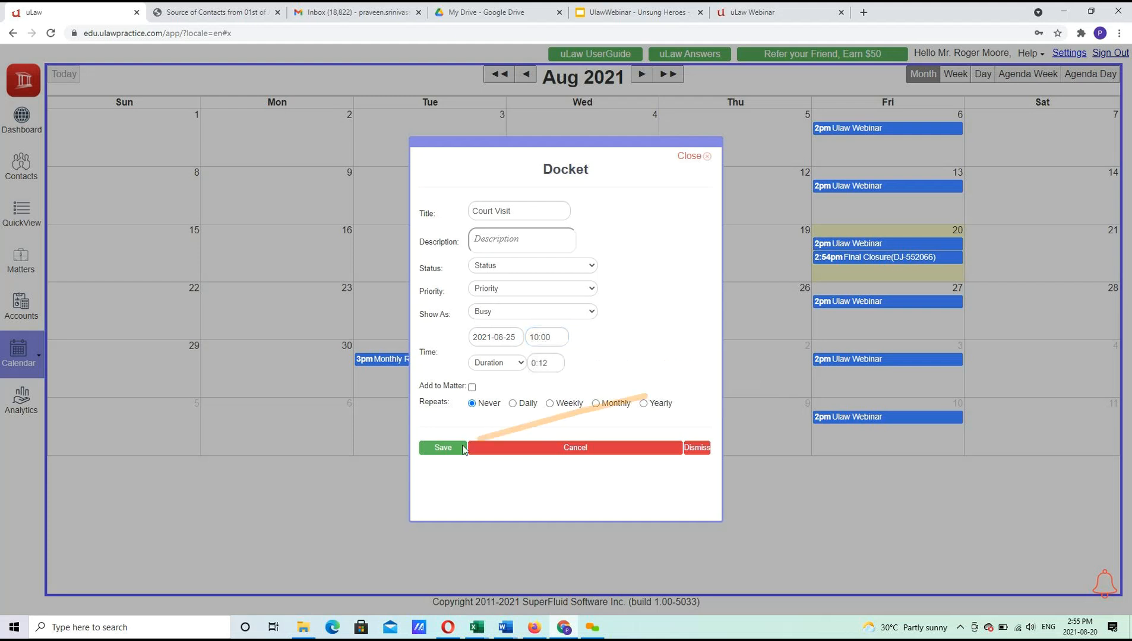
Link the Court Visit docket to the Danny v/s Jinny matter via client search and save it.
click(472, 387)
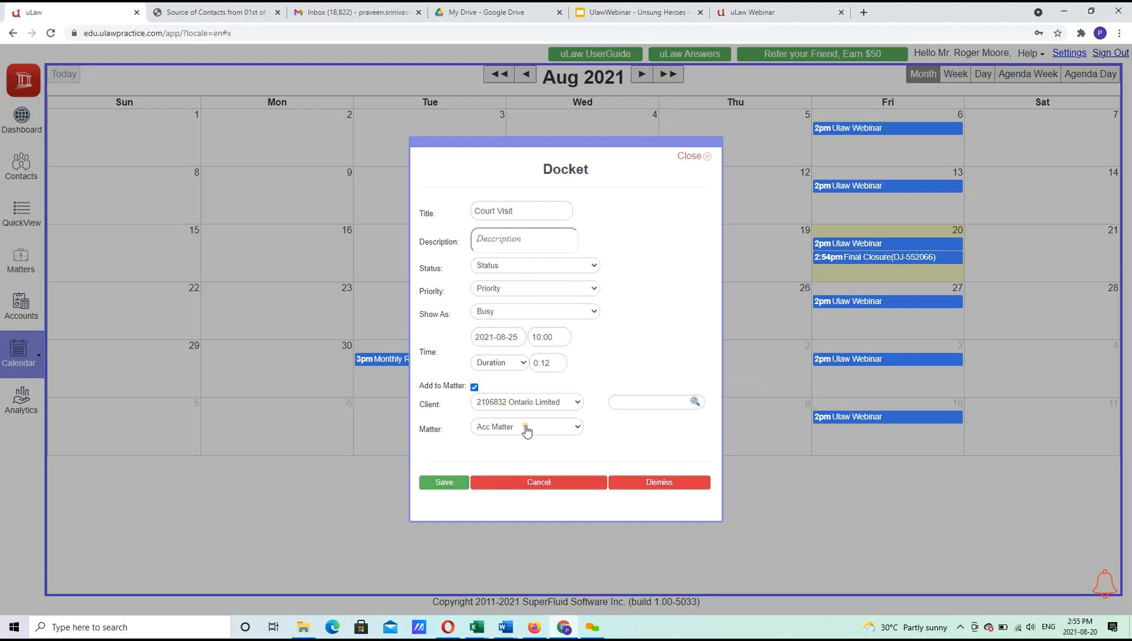
click(640, 407)
text(Jinmy)
key(BackSpace)
key(BackSpace)
text(n)
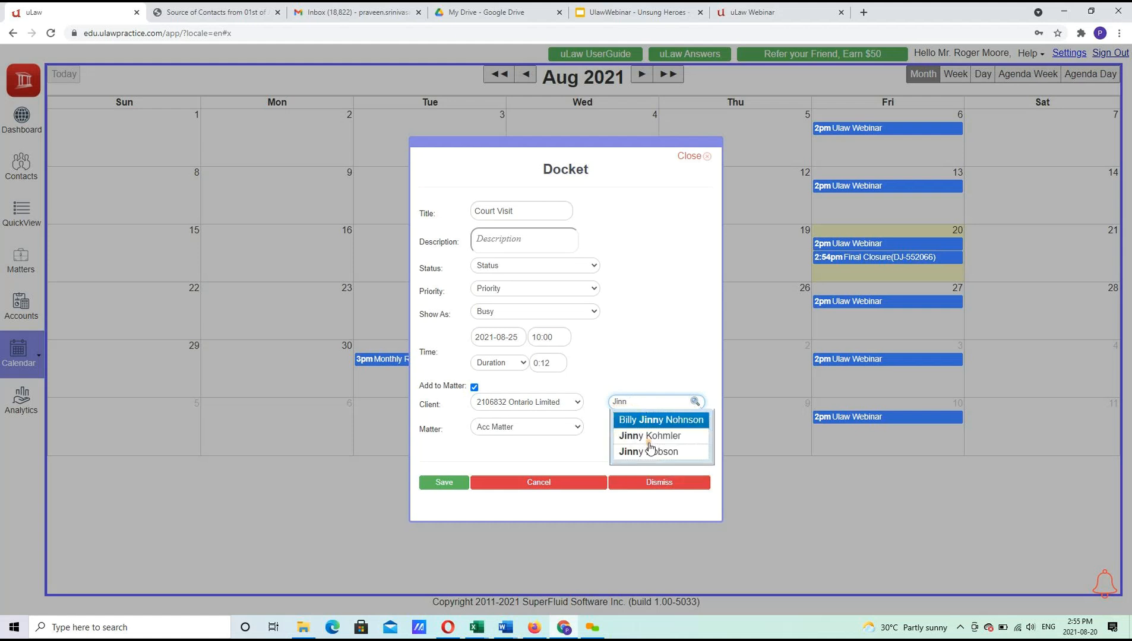
click(649, 451)
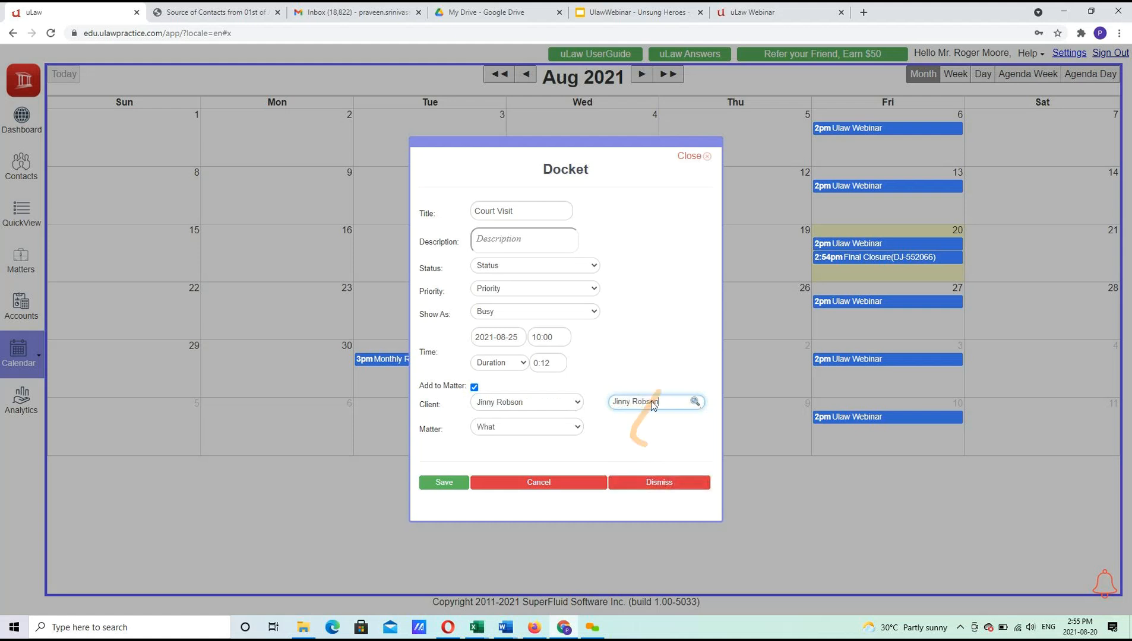
click(521, 430)
click(522, 439)
right_click(480, 403)
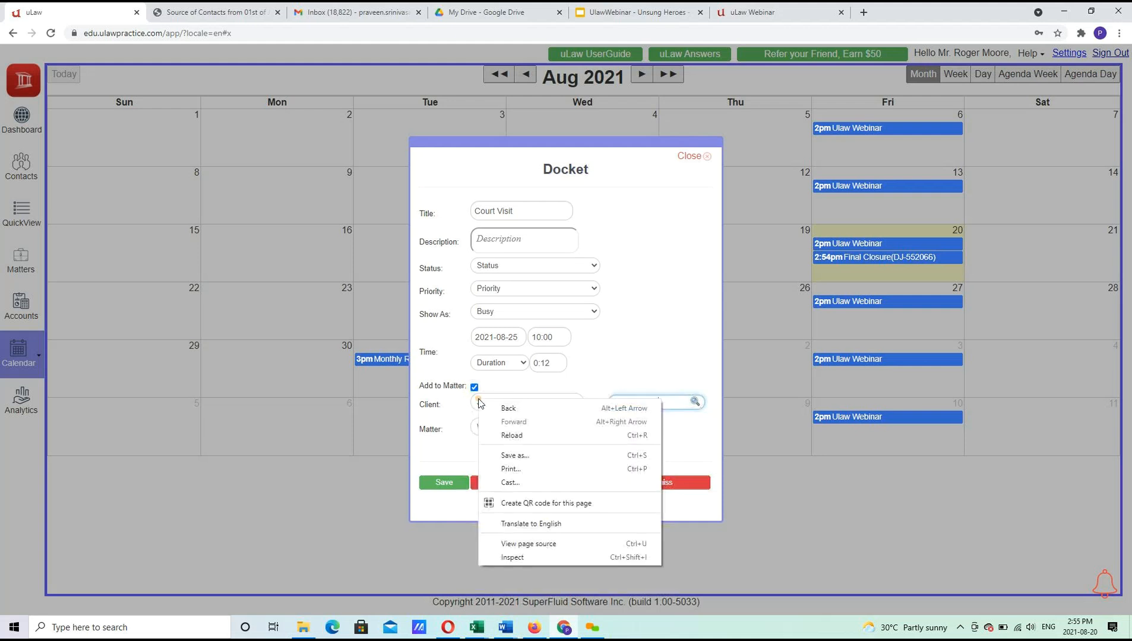
click(638, 368)
key(ctrl+a)
text(Danny)
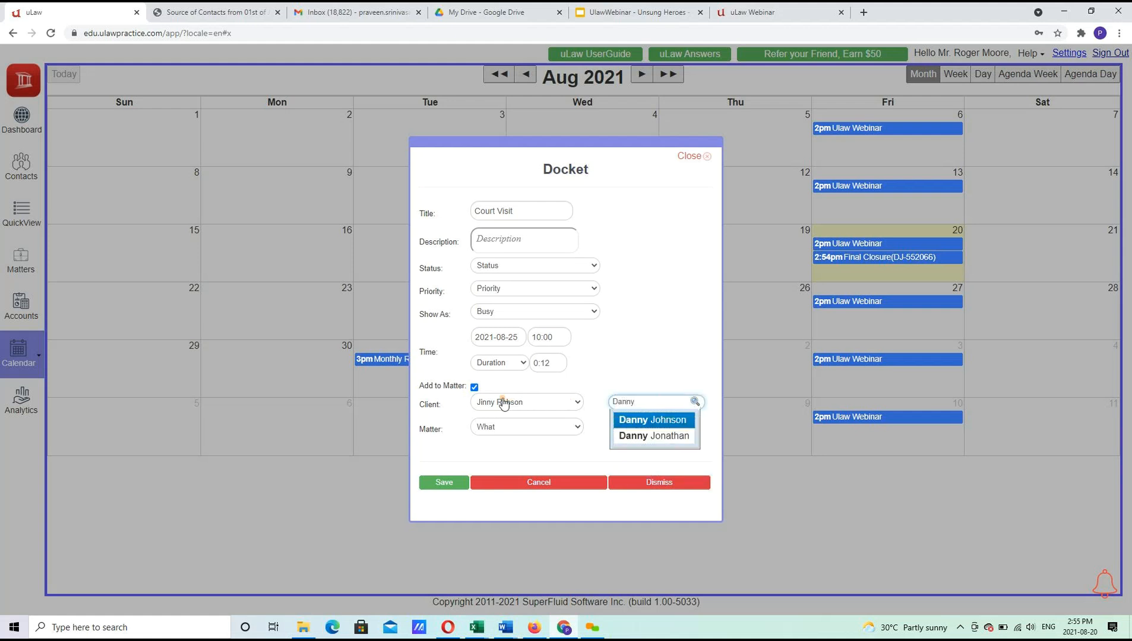
click(636, 420)
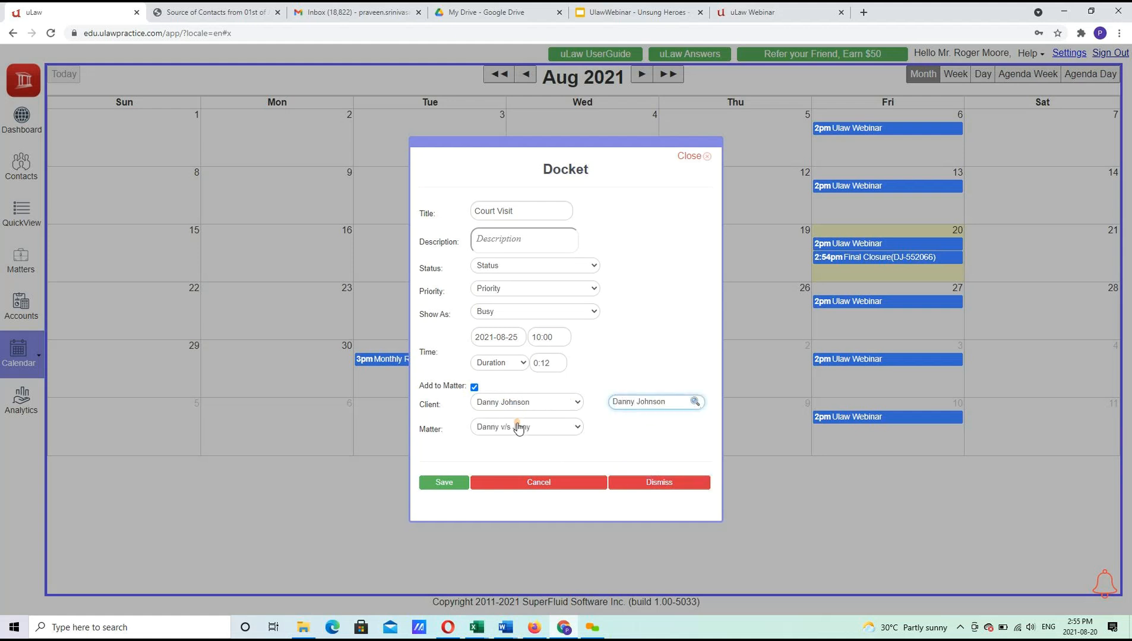
click(447, 483)
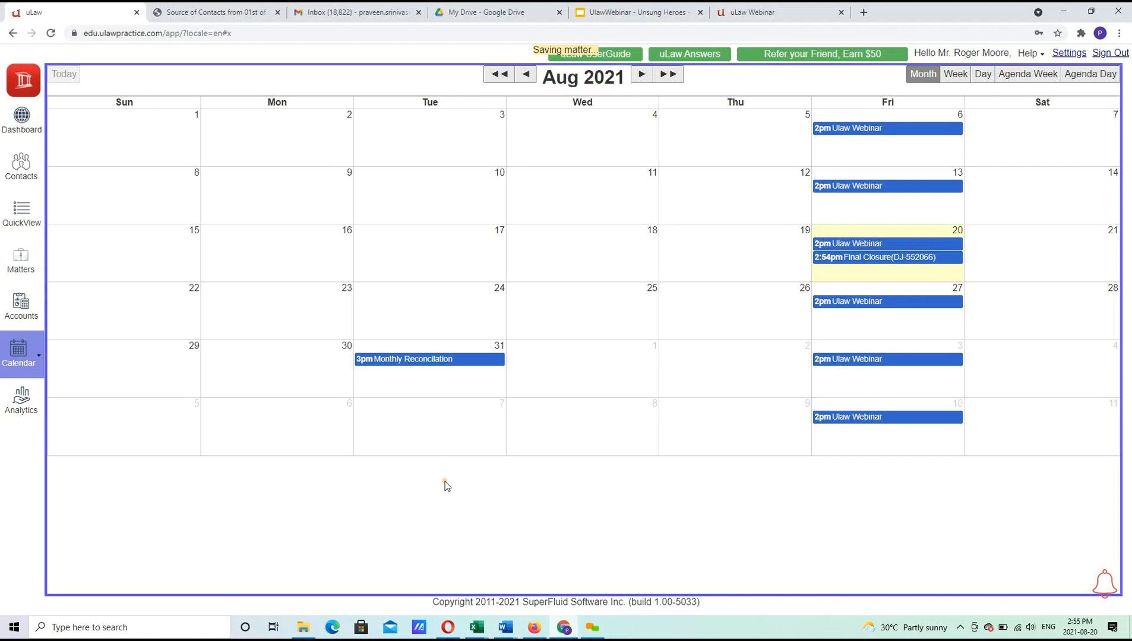
click(791, 391)
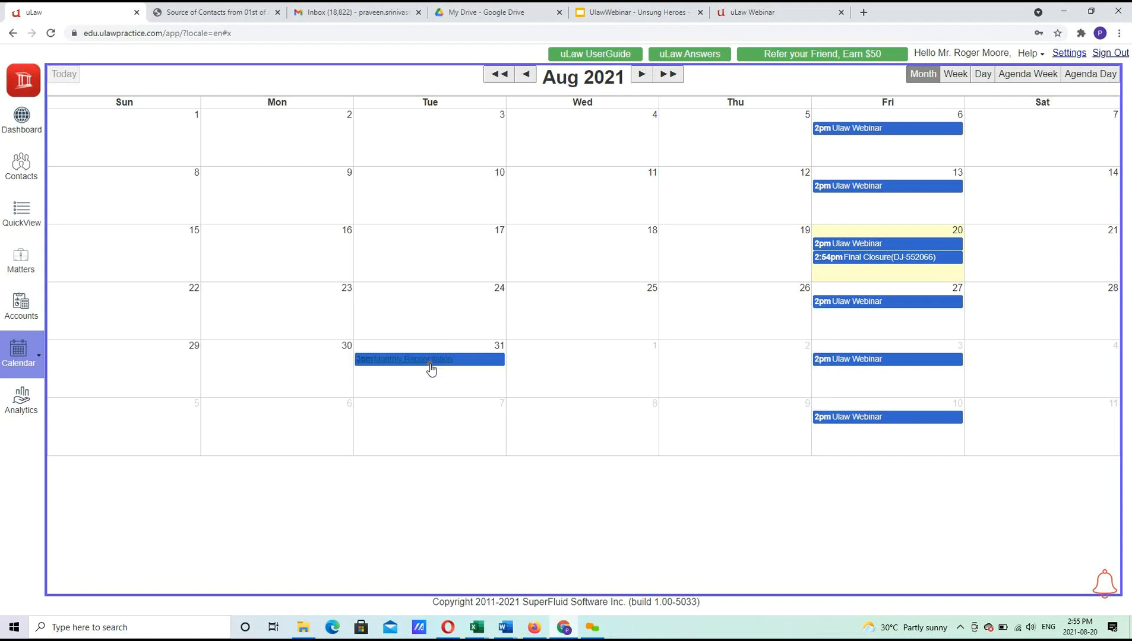
click(21, 266)
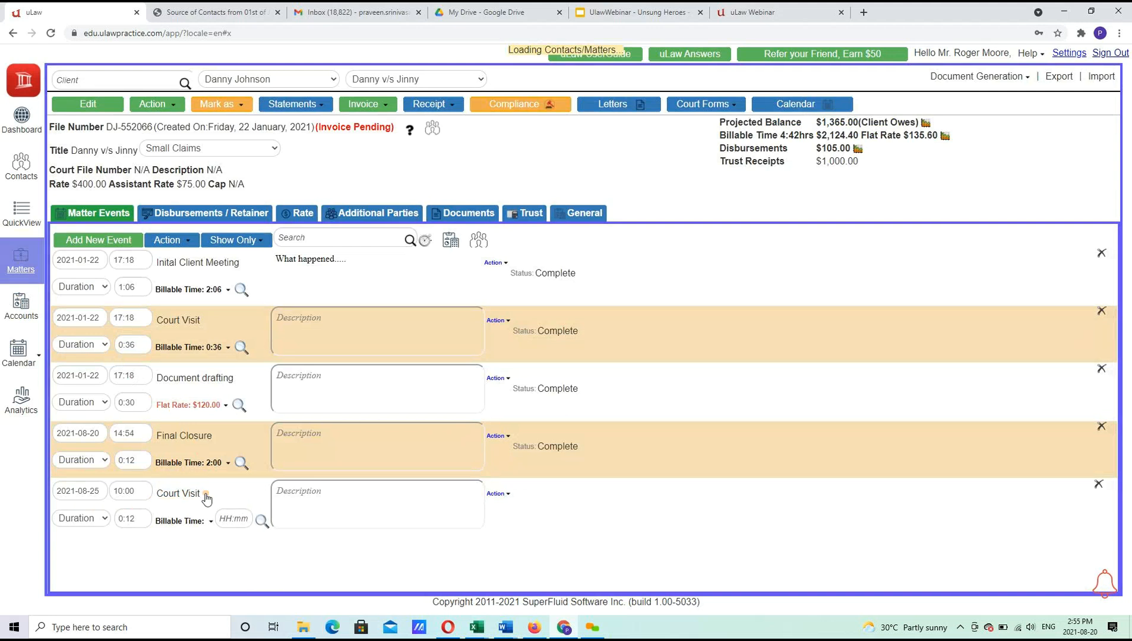
click(202, 496)
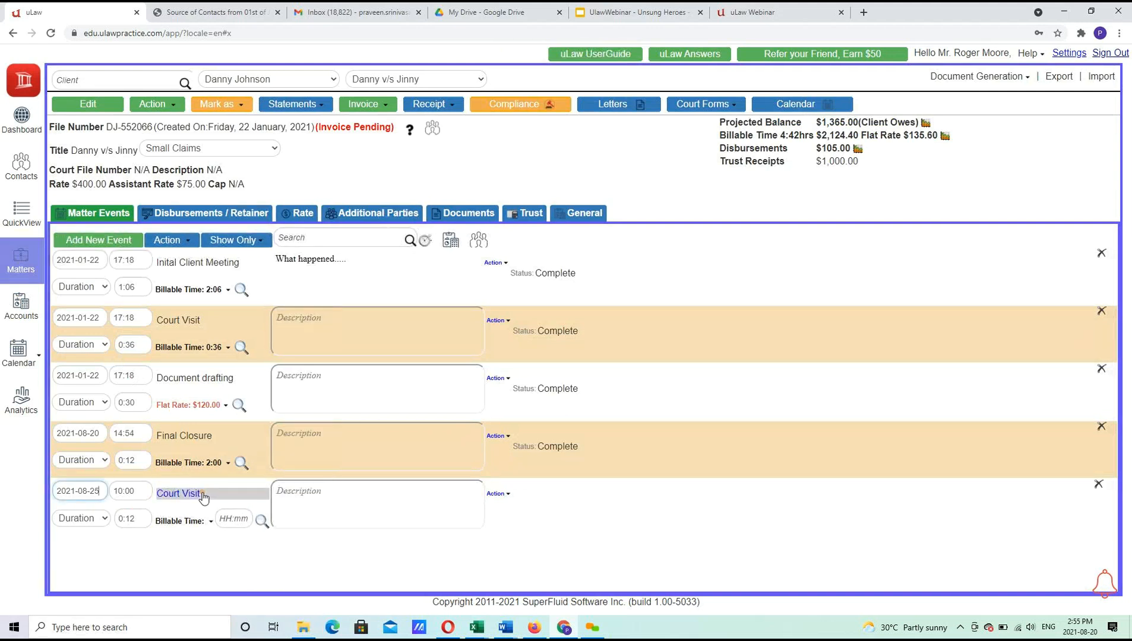
click(12, 358)
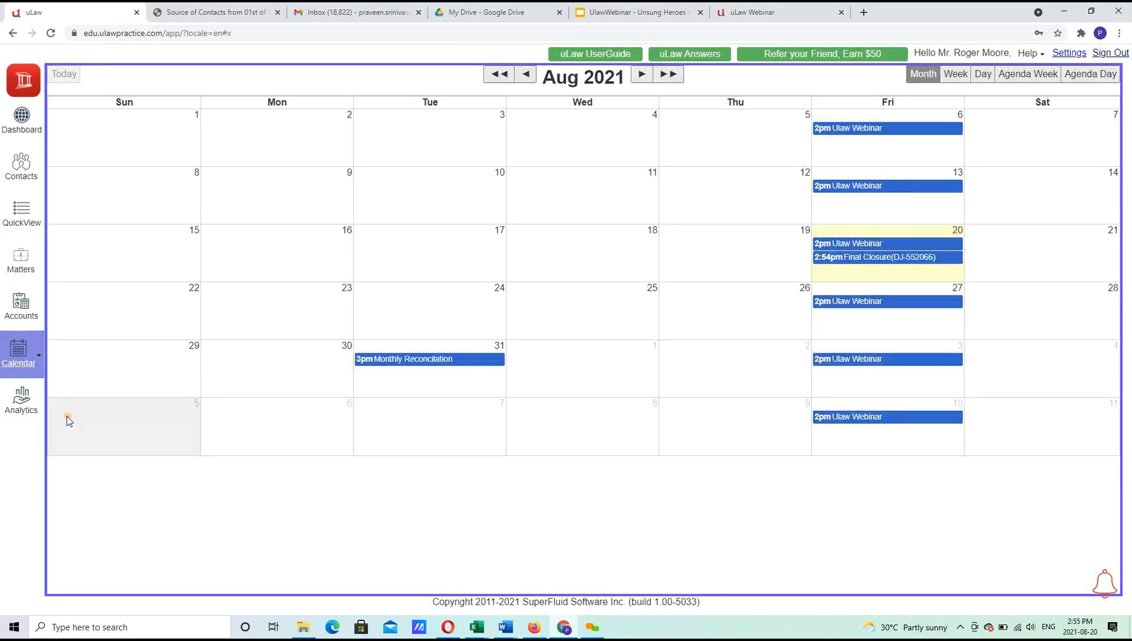
Open the calendar tools panel and show its sync, document generation and report options.
click(39, 357)
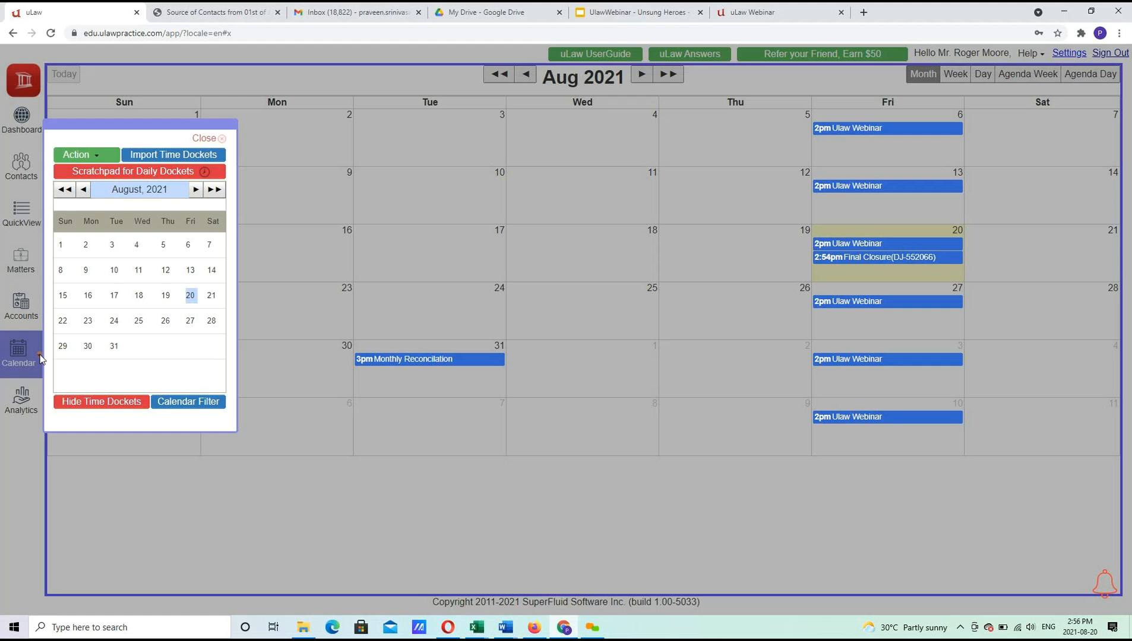
click(98, 158)
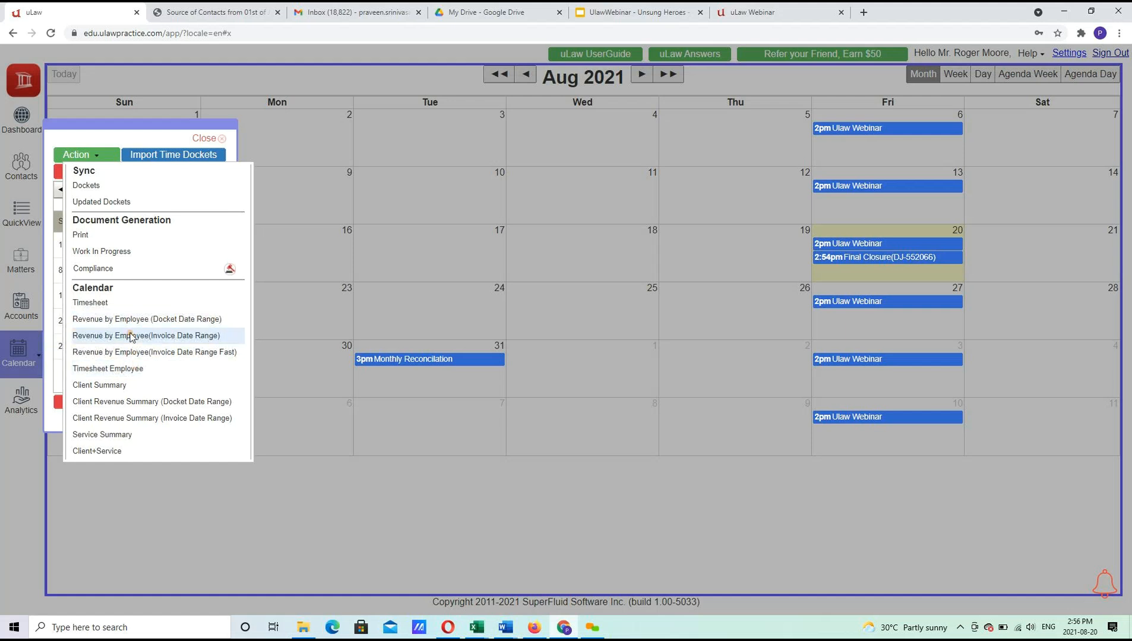
Download the Client Revenue Summary (Docket Date Range) report for the current quarter as PDF.
click(148, 402)
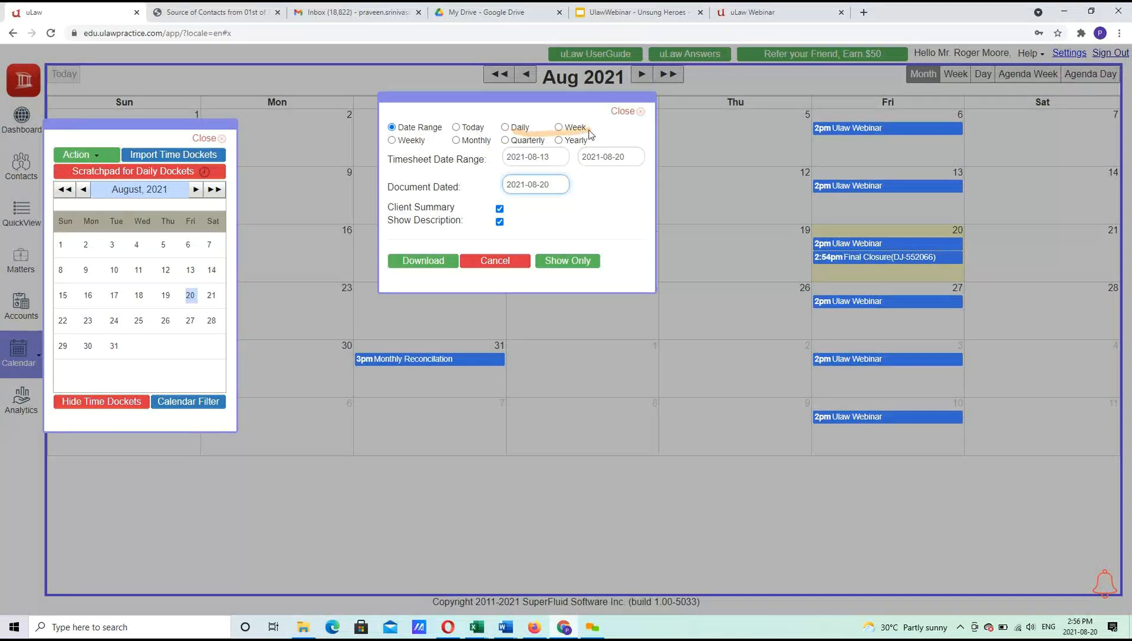
click(508, 140)
click(422, 262)
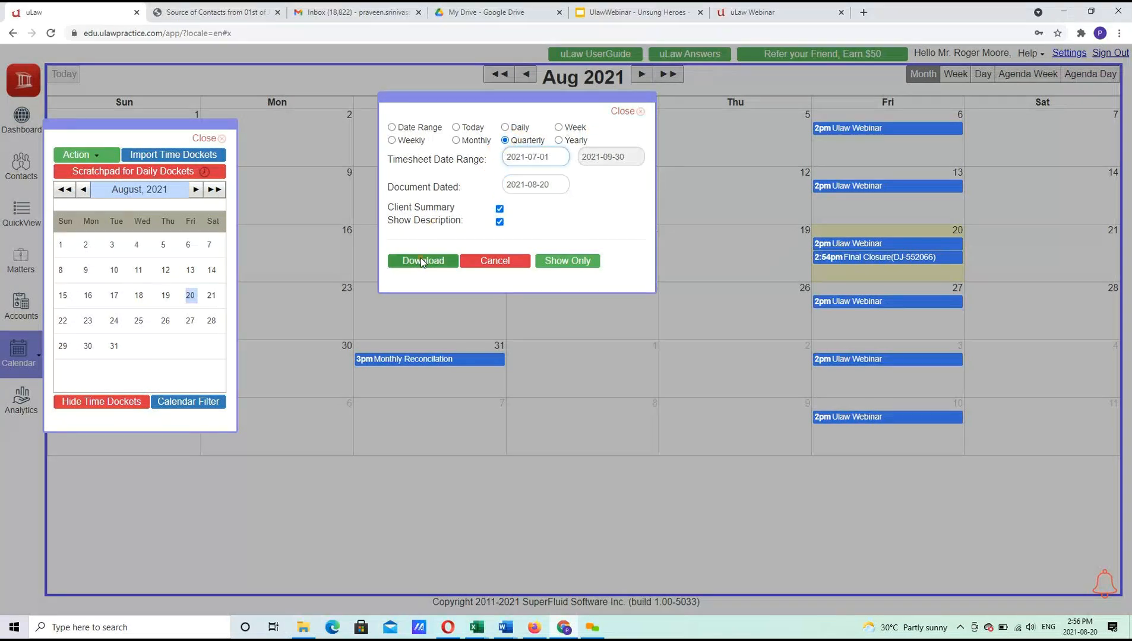
click(74, 9)
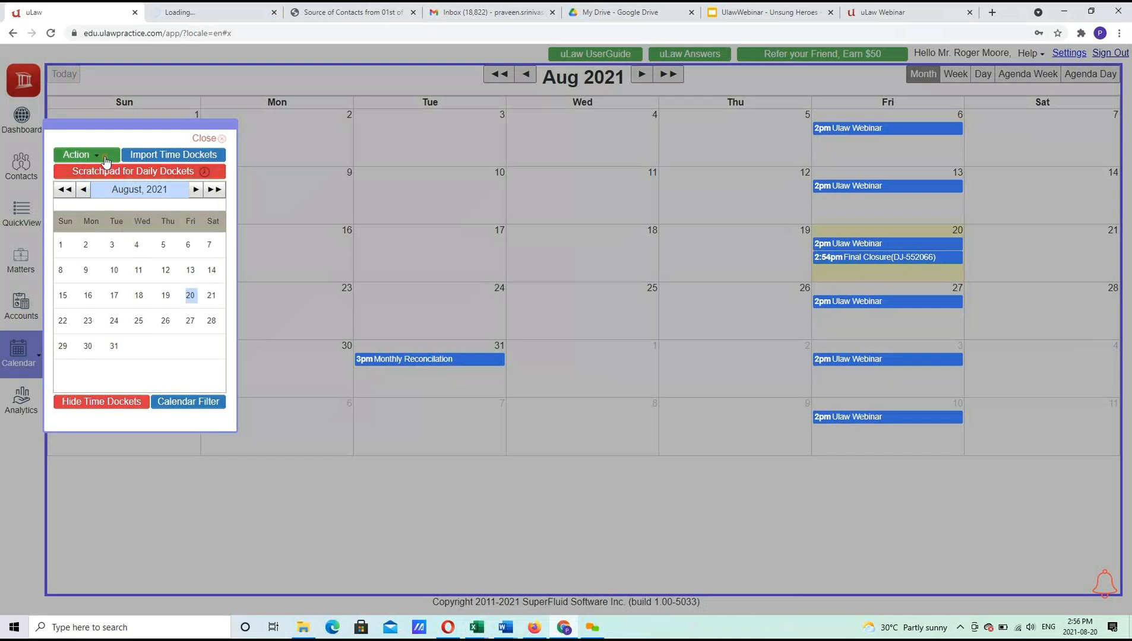
Download the monthly Revenue by Employee (Docket Date Range) report for August 2021, then return to the calendar.
click(86, 159)
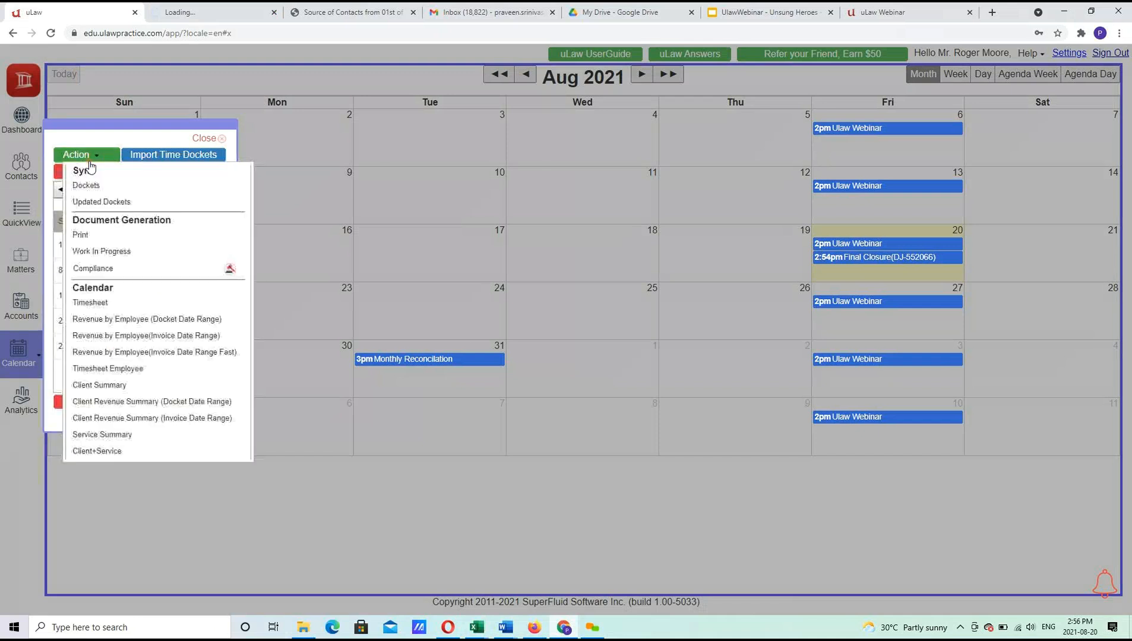
click(160, 319)
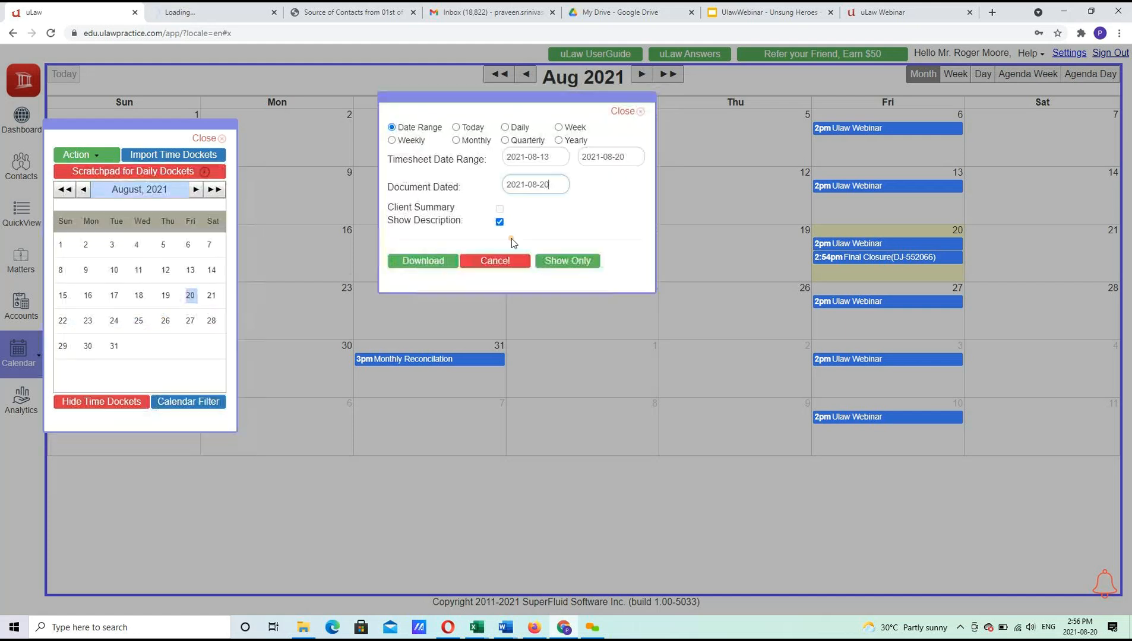
click(478, 143)
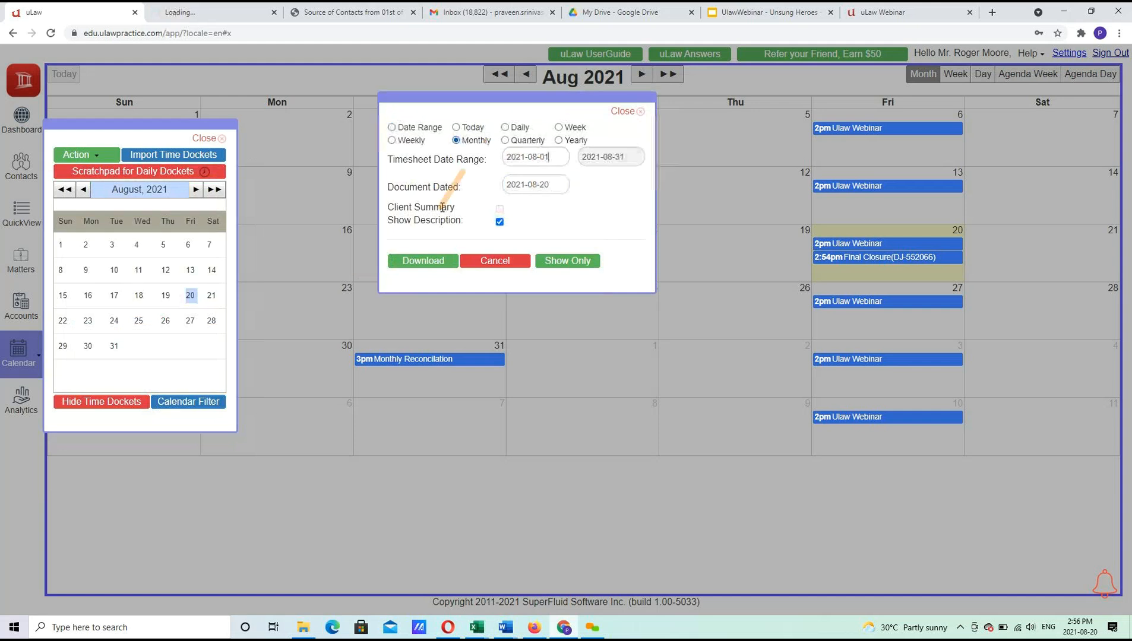
click(421, 262)
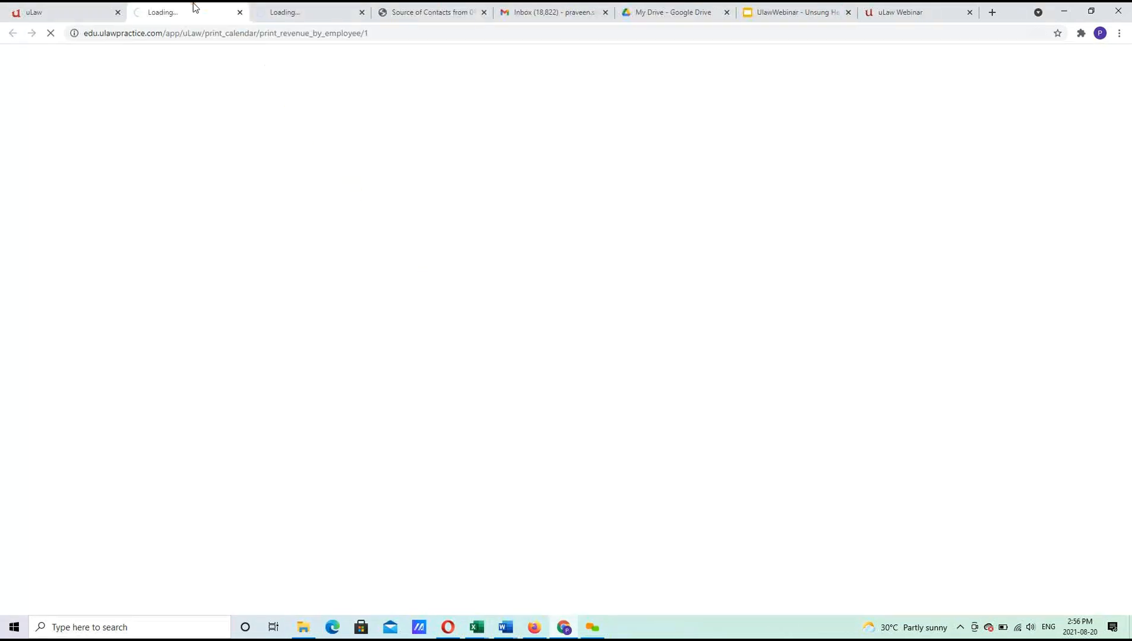
click(82, 7)
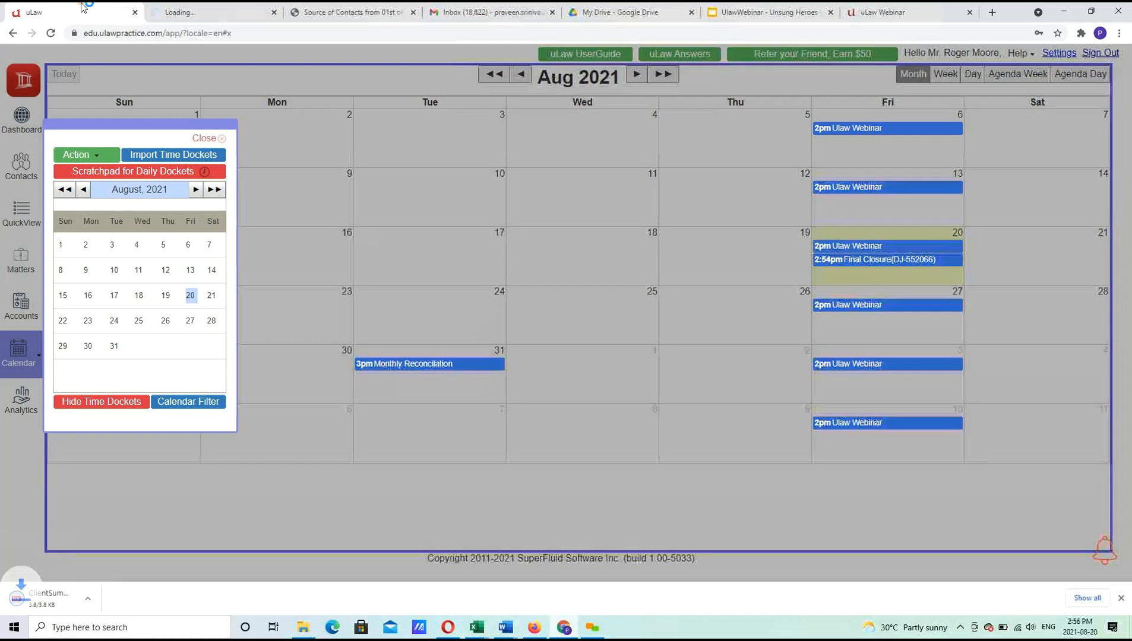
Open and review the quarterly Client Summary PDF totalling $3,000.00.
click(84, 591)
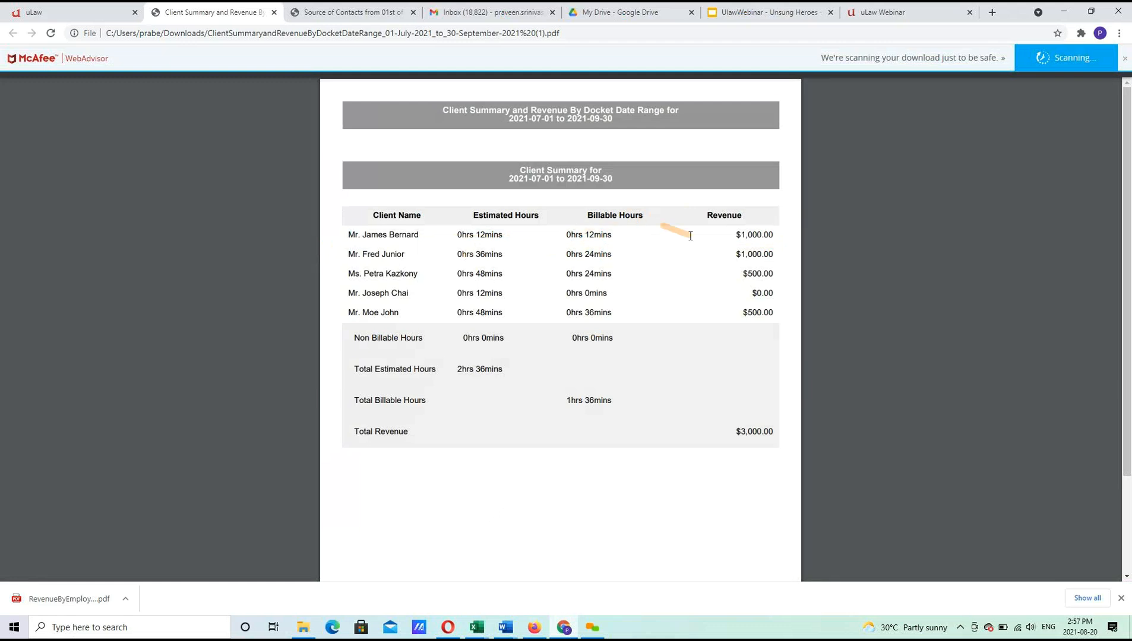
scroll(1130, 392, down, 3)
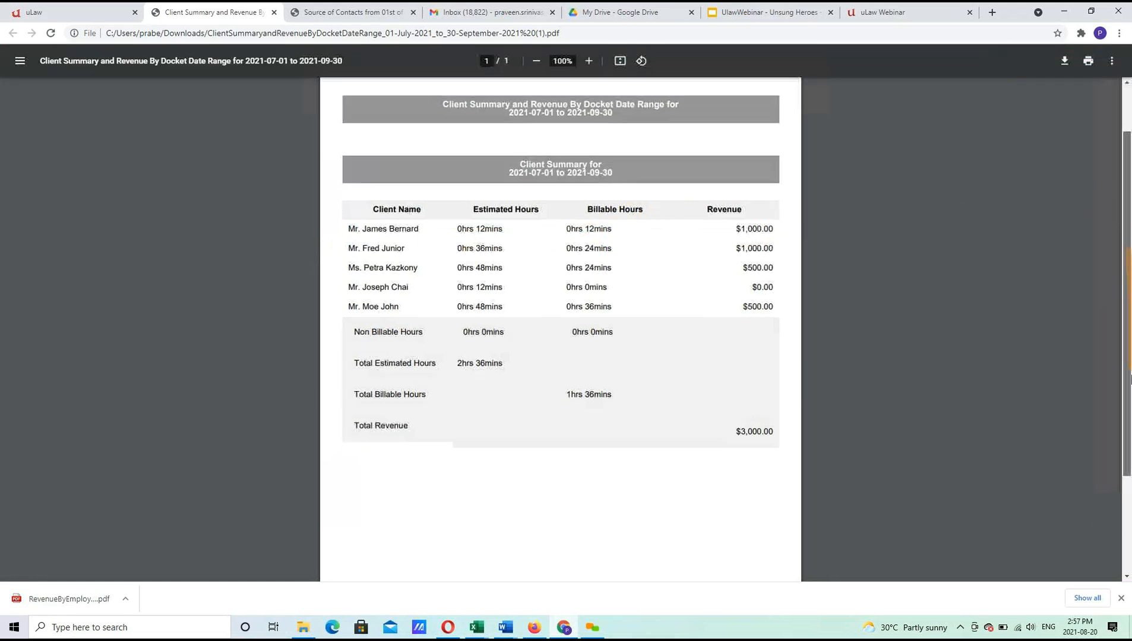
scroll(1130, 392, up, 2)
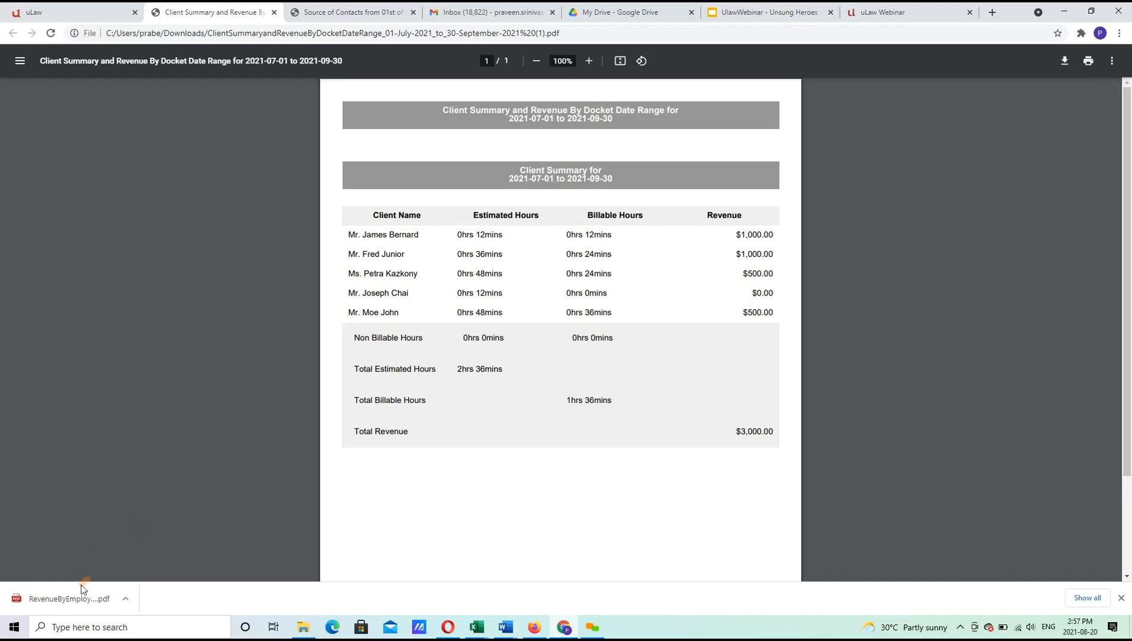
View the August Revenue By Employee PDF, close it, and return to uLaw.
click(77, 600)
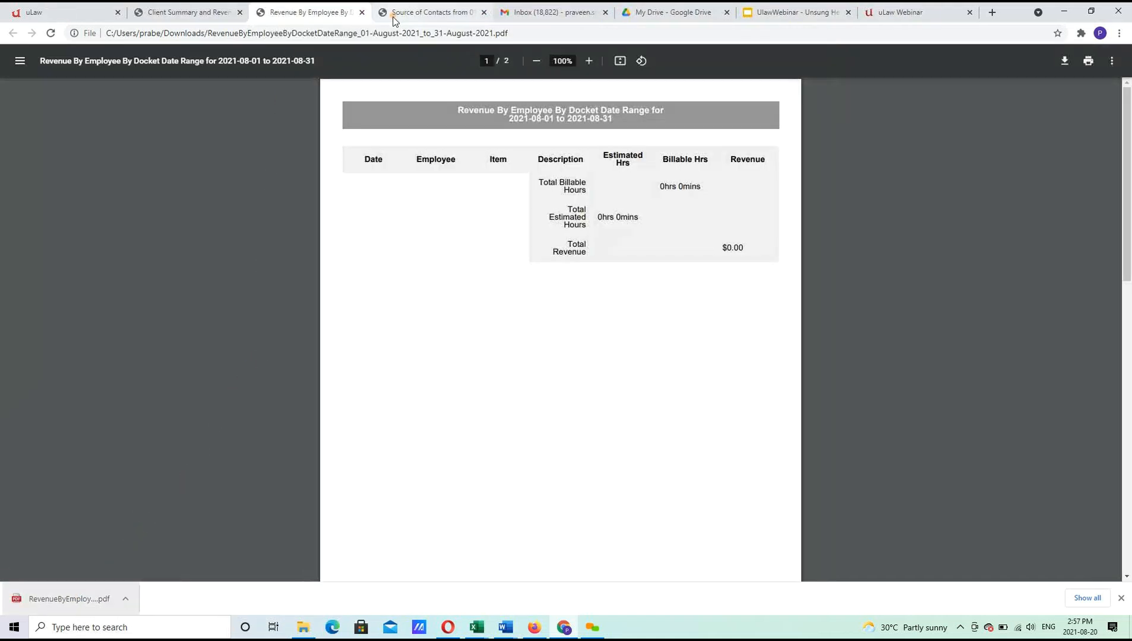
click(361, 13)
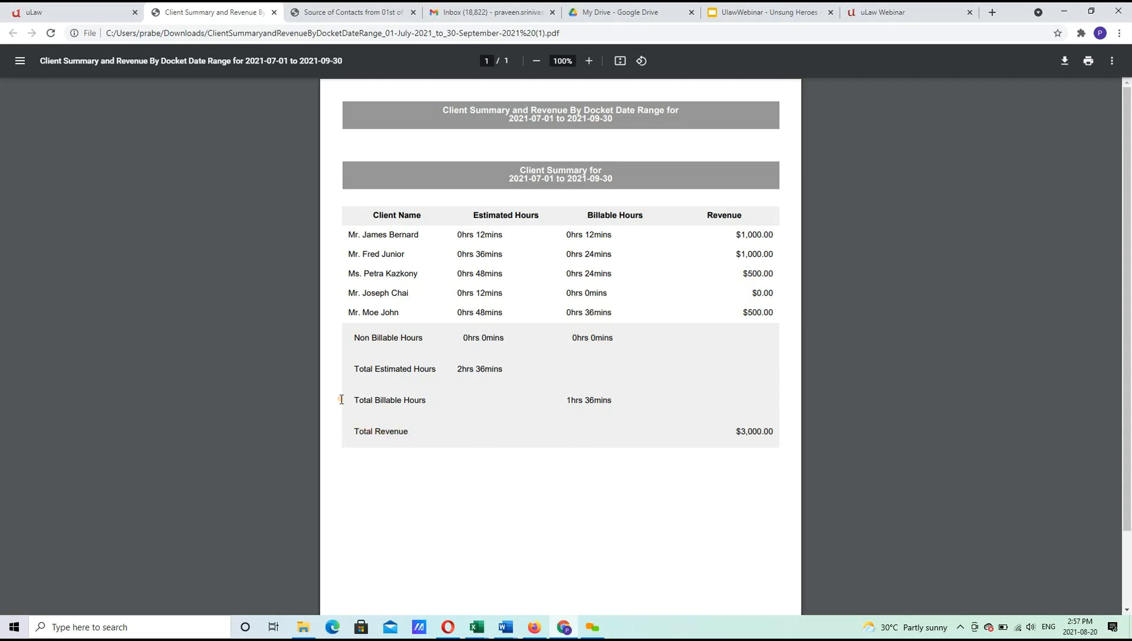
click(93, 7)
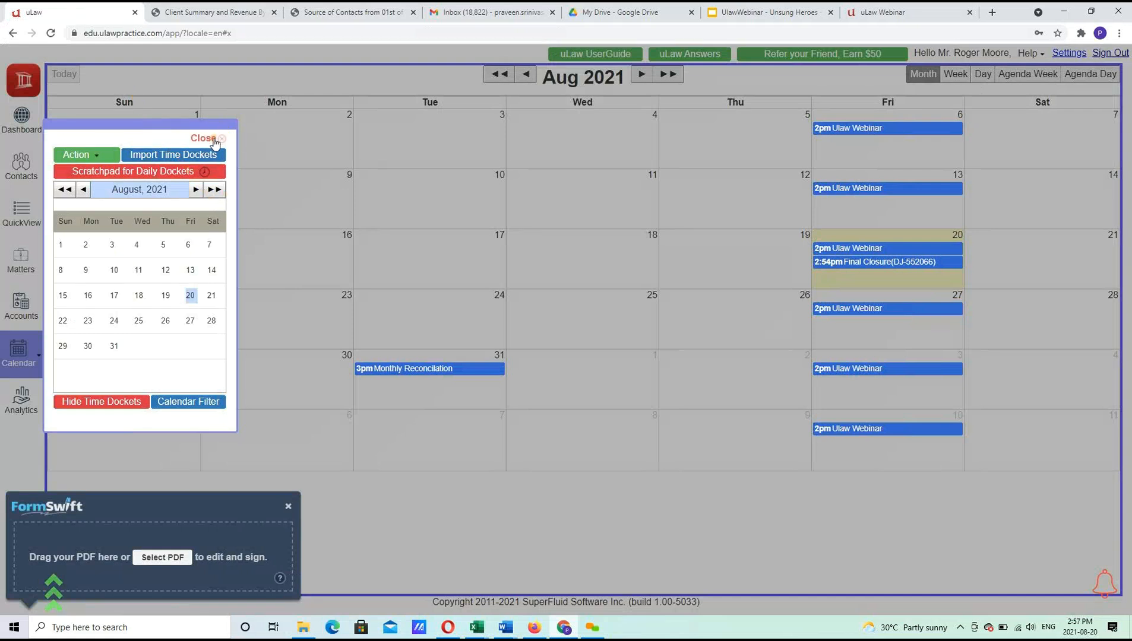
Close the calendar tools and PDF popup, then open the Scratchpad for Daily Dockets.
click(213, 141)
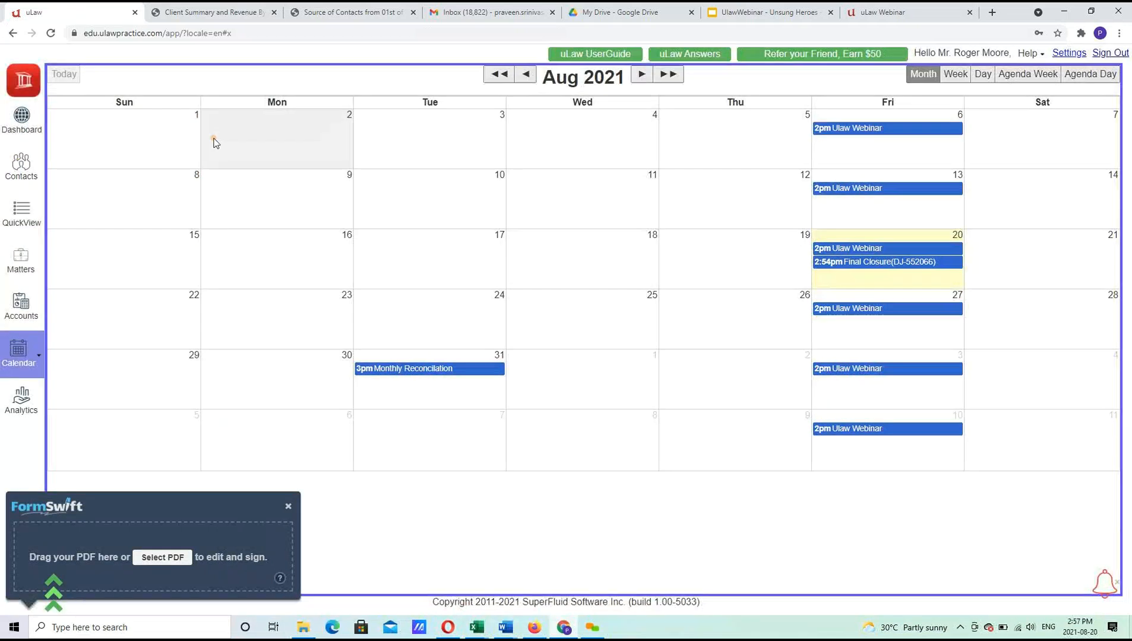
click(289, 507)
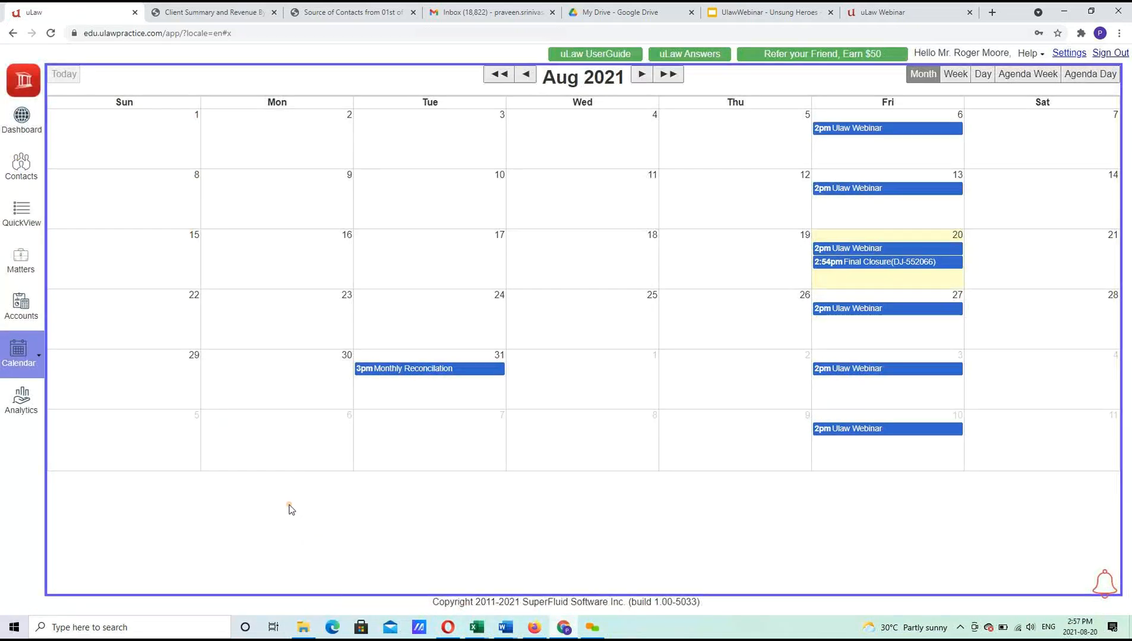
click(43, 357)
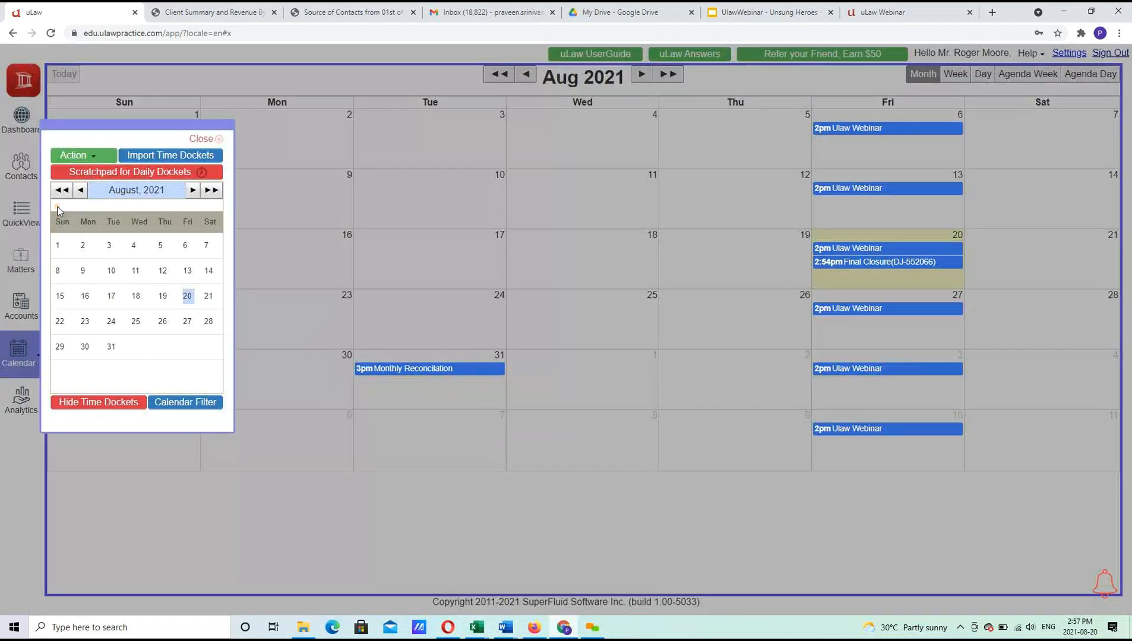
click(127, 178)
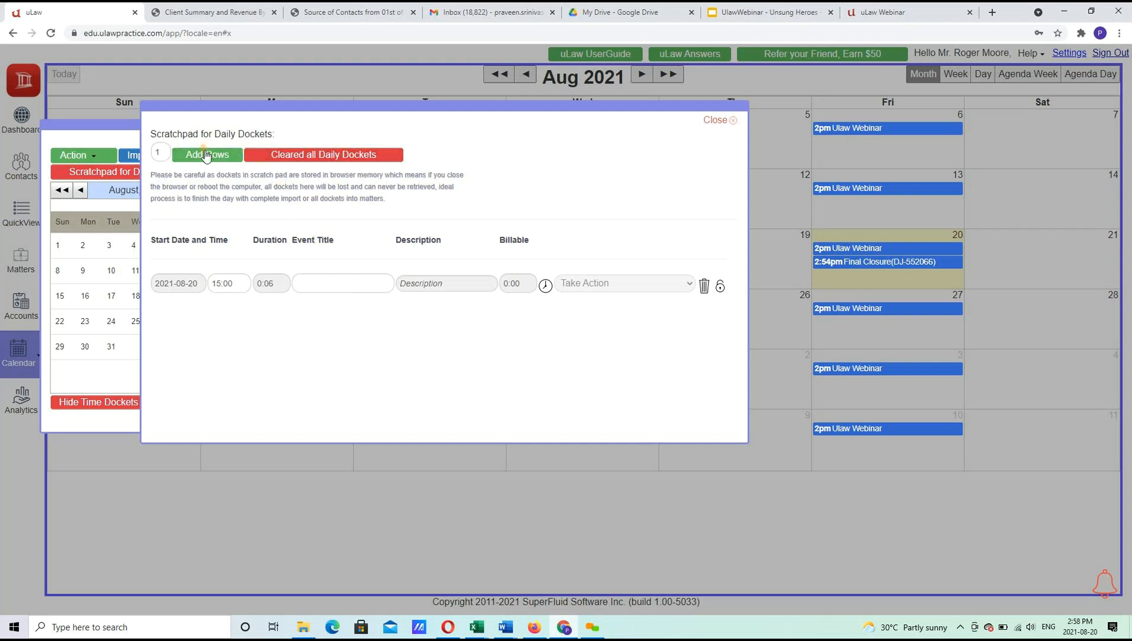
Add a second row and enter the first docket 'Initial Client Meeting' with description 'Client Intake'.
click(206, 155)
click(342, 276)
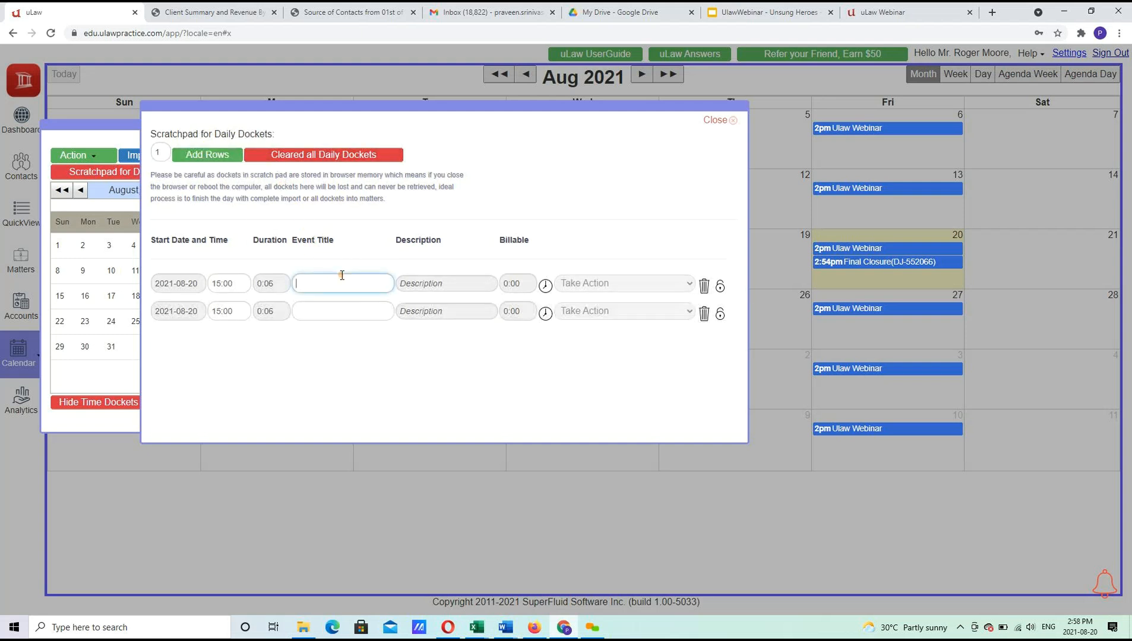
text(Initial Client Meeting)
key(Tab)
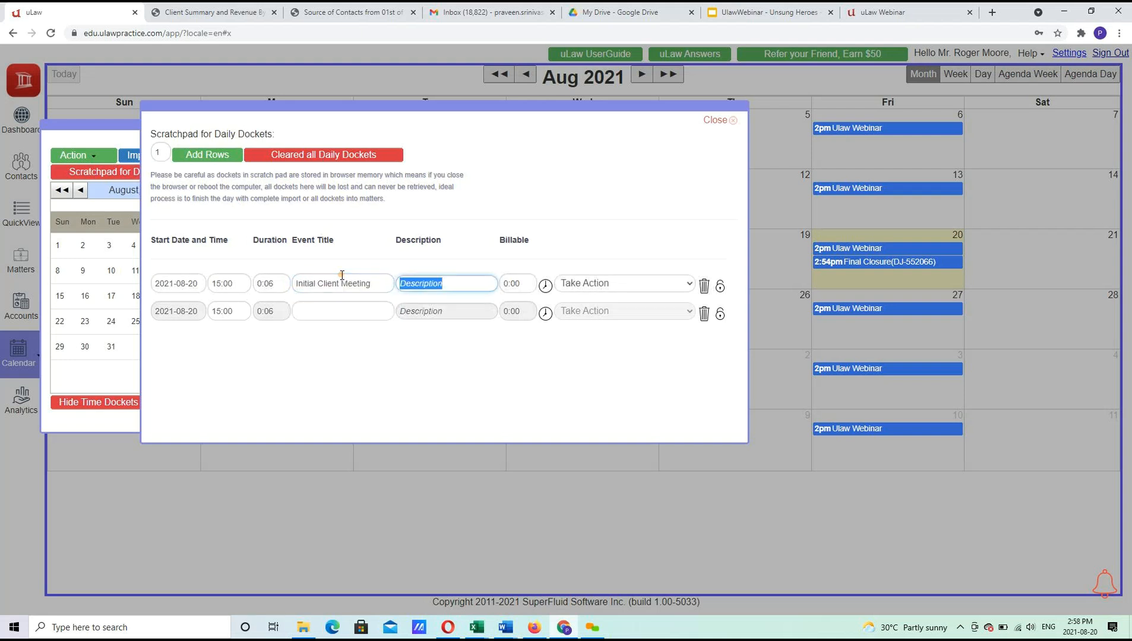
text(Client Intae)
key(BackSpace)
text(ke)
key(Tab)
Title the second docket 'Attend Court' with description 'Attended Virtual Court'.
click(330, 305)
text(Secoin)
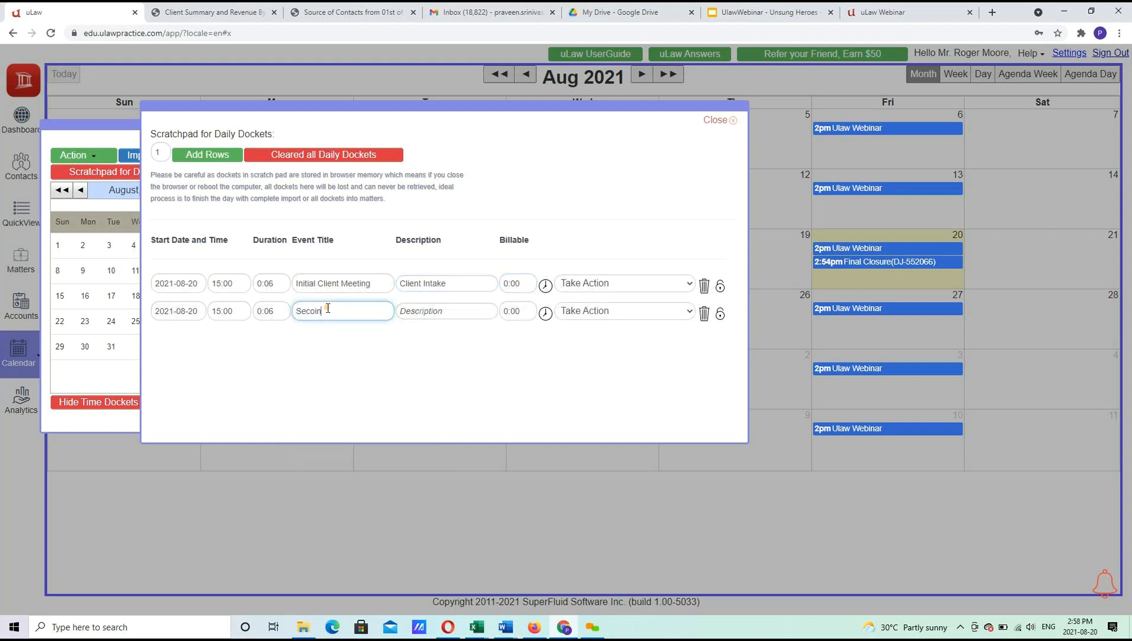
key(BackSpace)
key(BackSpace)
key(BackSpace)
text(Court)
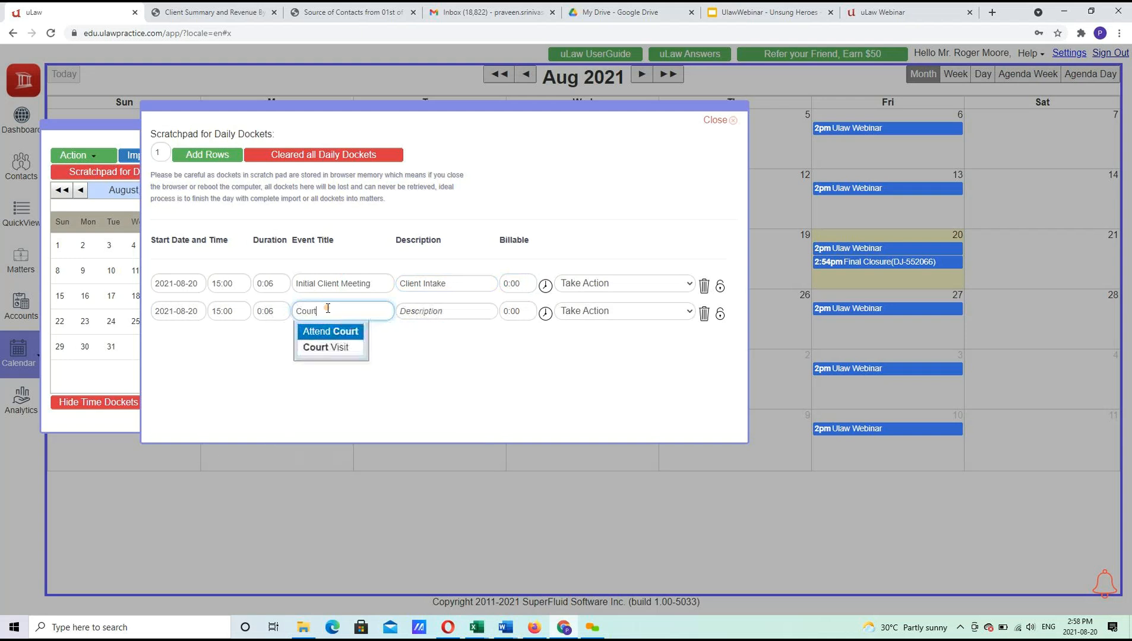
key(Down)
key(Tab)
text(Attended Virtual Court)
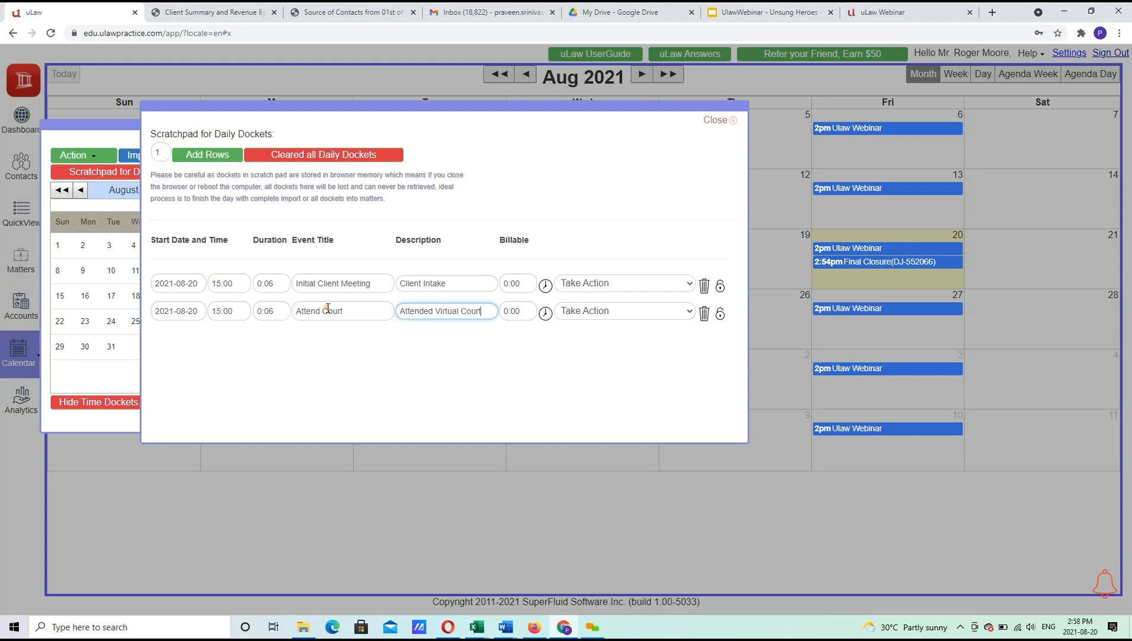
Set billable times to 1:00 for Initial Client Meeting and 0:36 for Attend Court, then close the scratchpad.
click(546, 287)
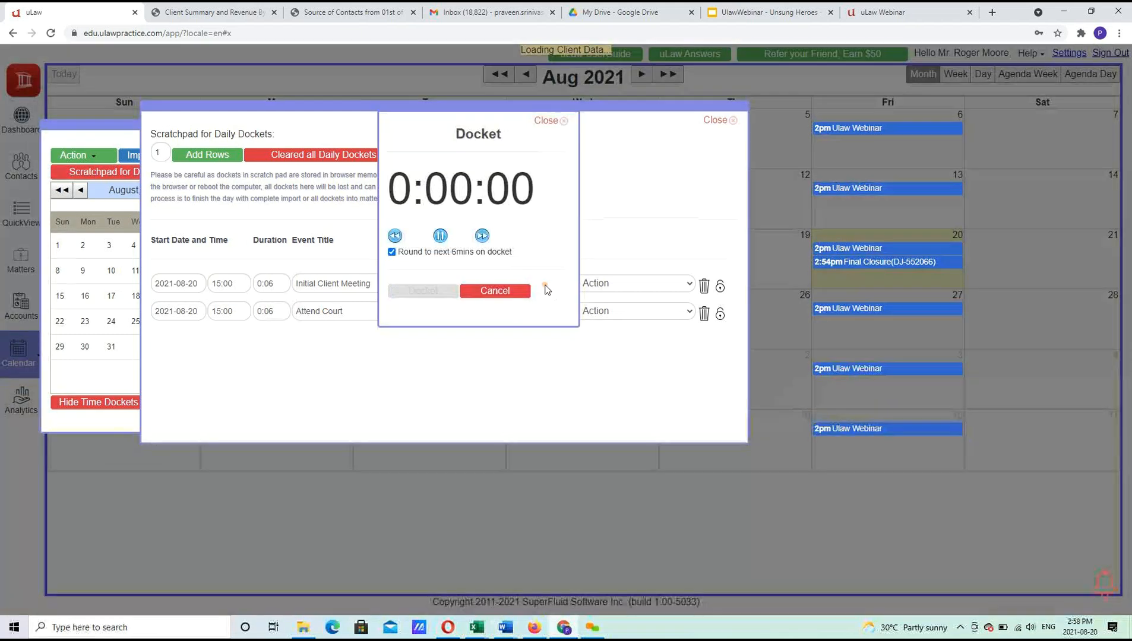
click(490, 292)
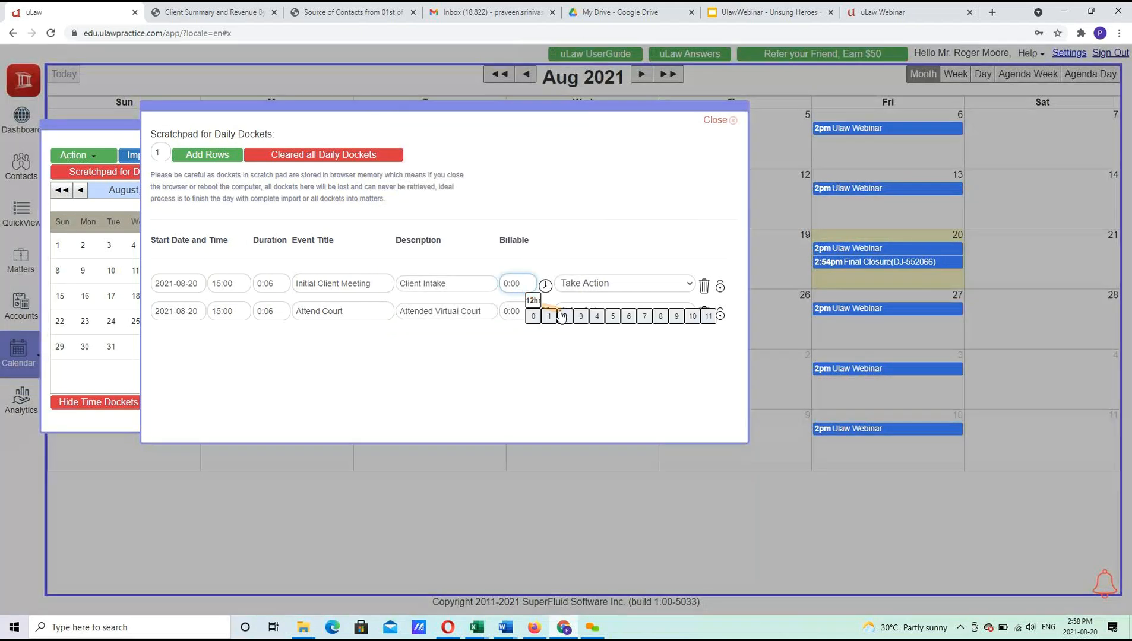
click(552, 332)
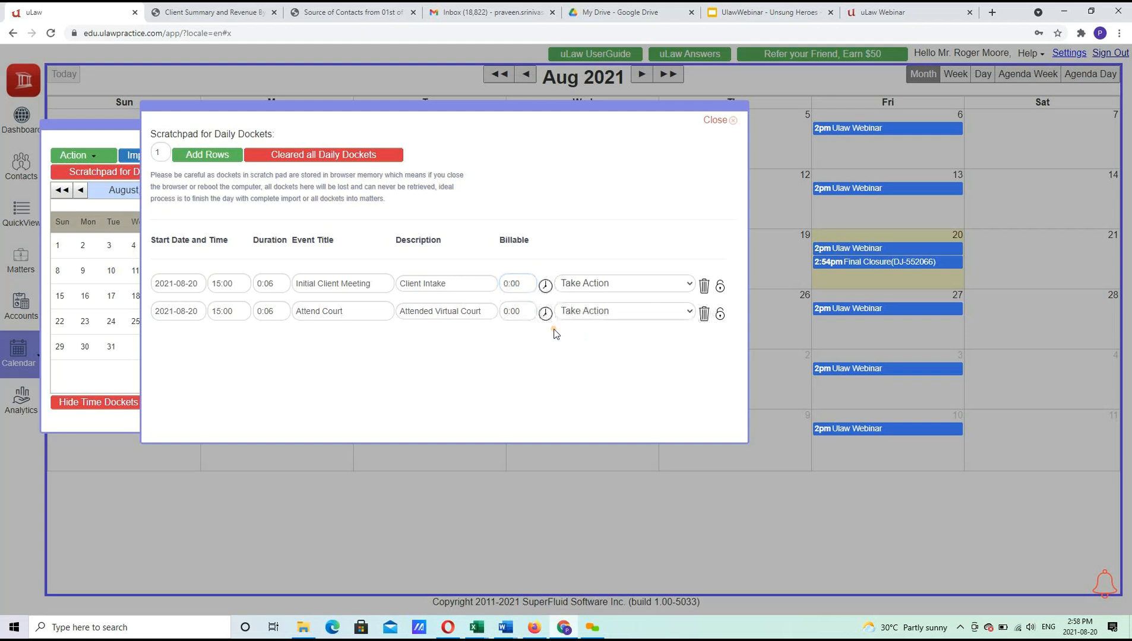
click(519, 308)
key(BackSpace)
key(BackSpace)
key(BackSpace)
key(BackSpace)
text(0:36)
key(Tab)
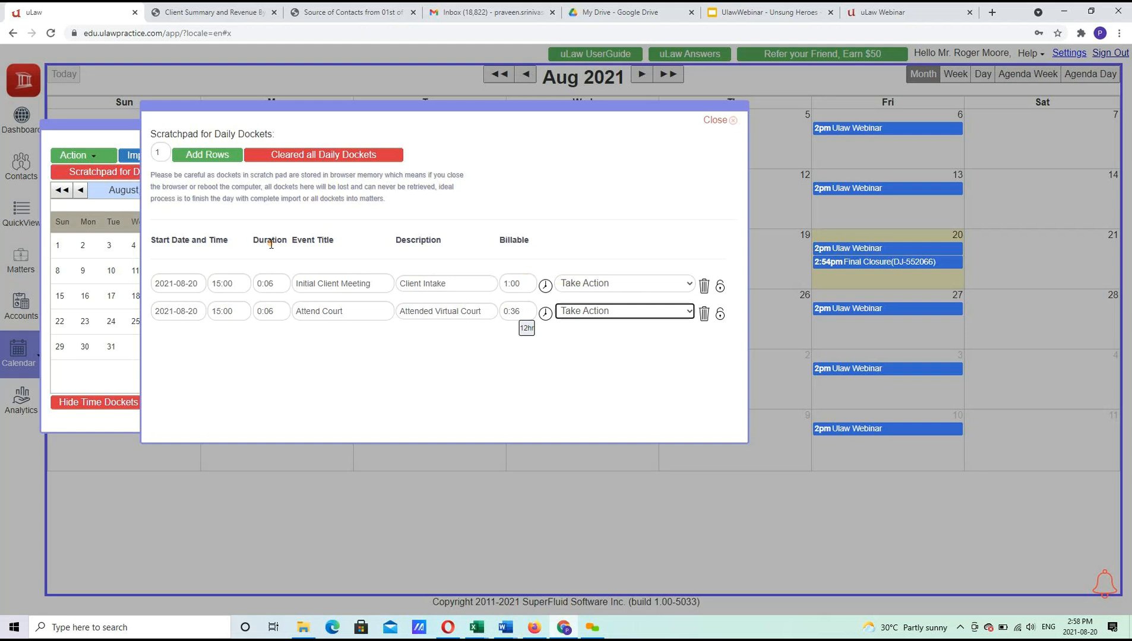
click(721, 122)
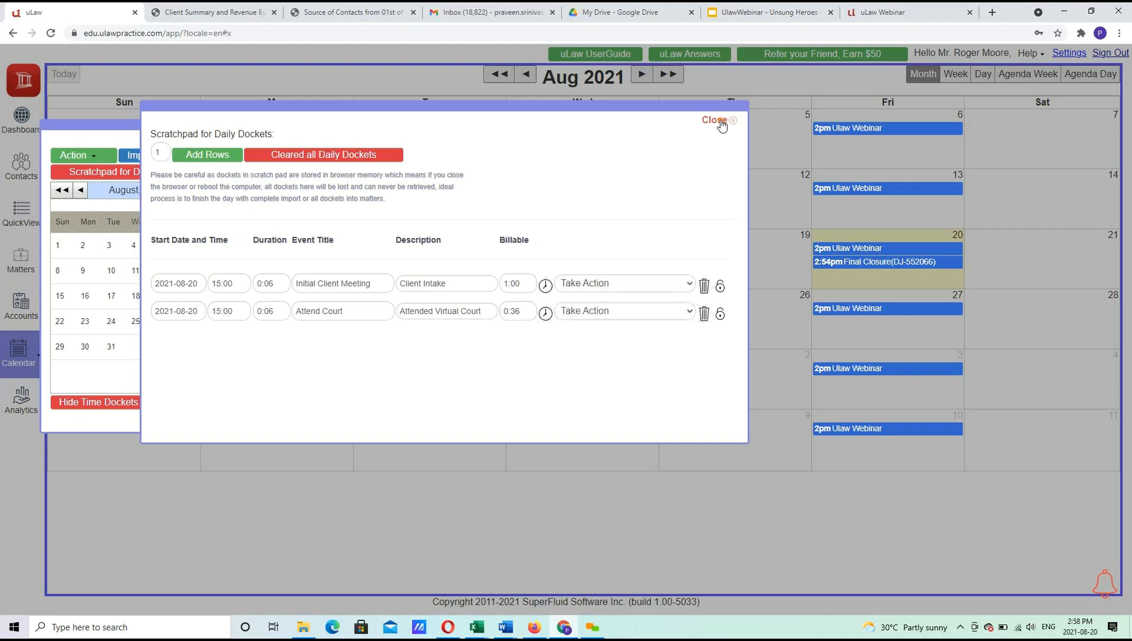
Reopen the daily dockets scratchpad and add an empty third docket row.
click(203, 136)
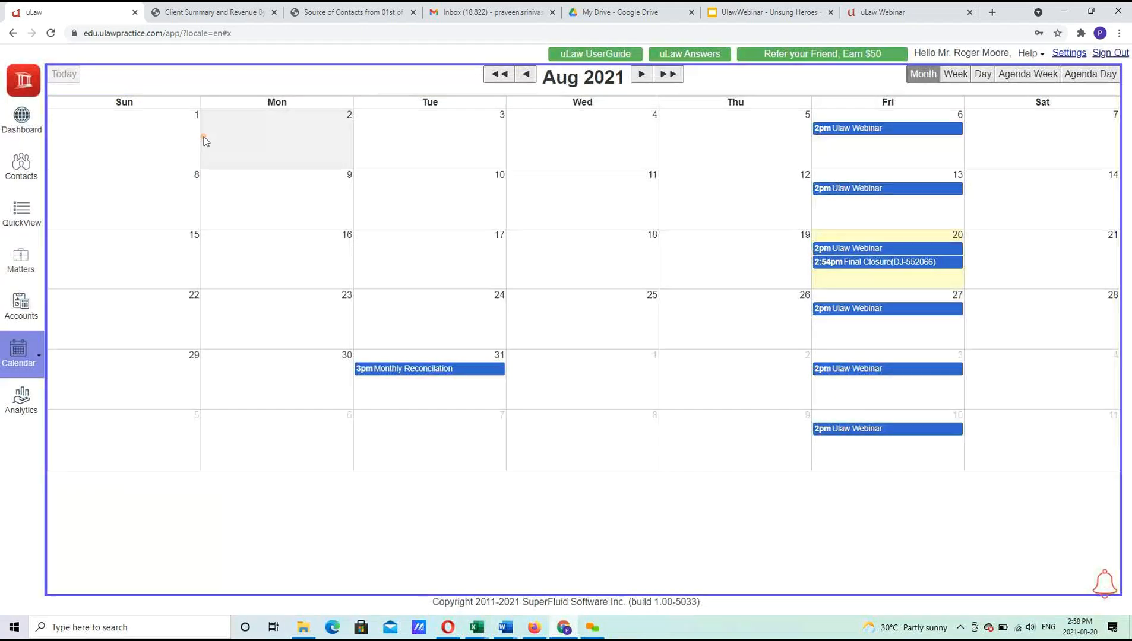
click(39, 355)
click(102, 173)
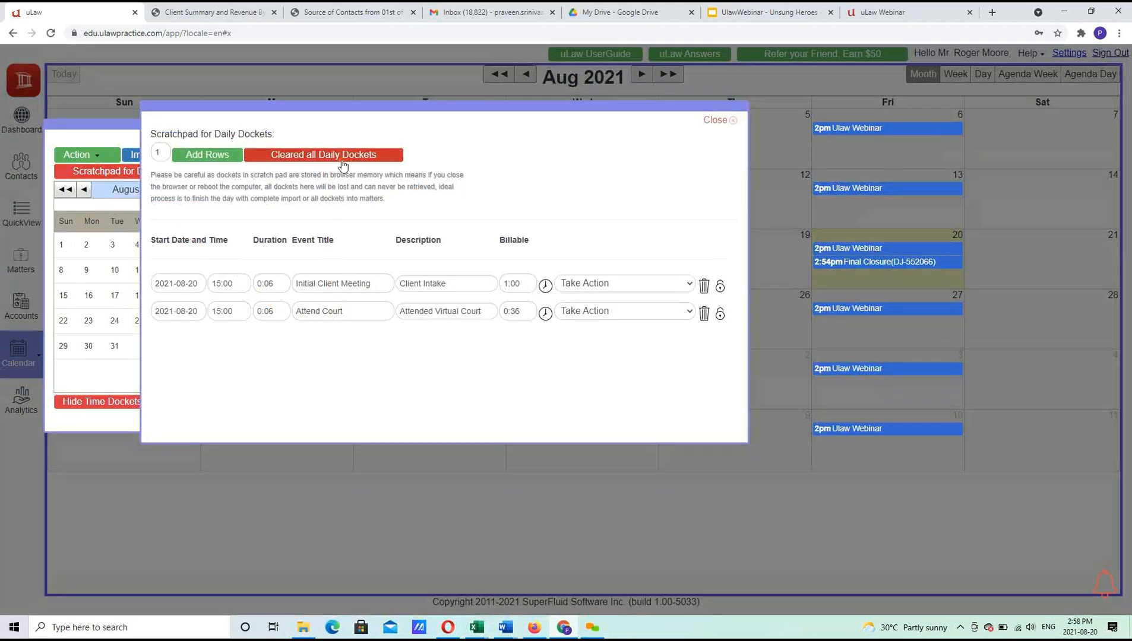
click(727, 120)
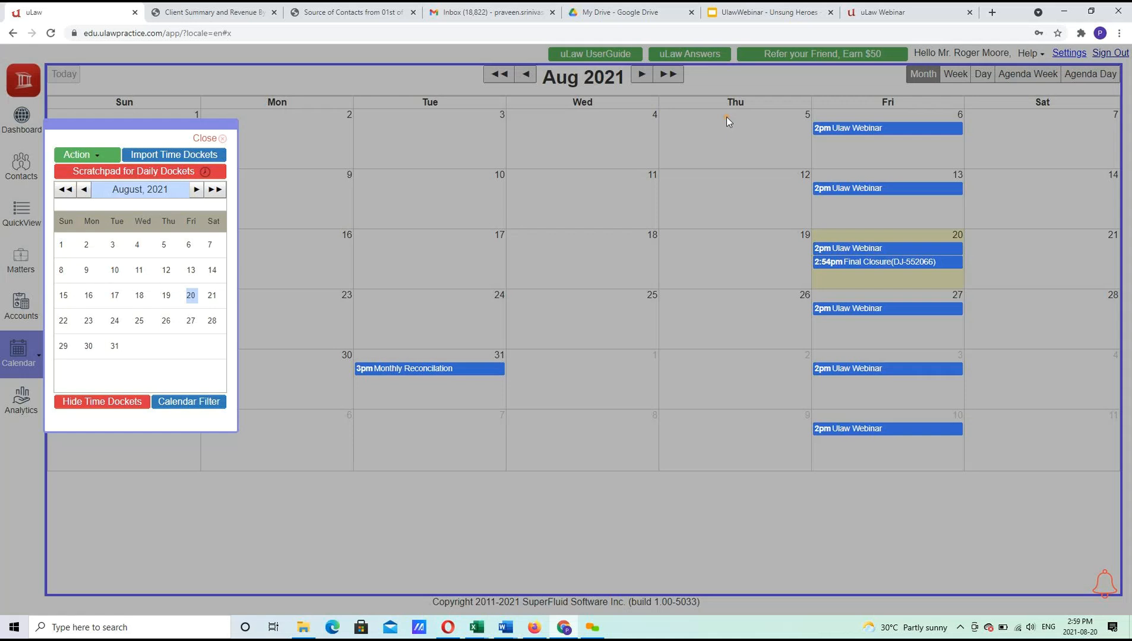
click(108, 170)
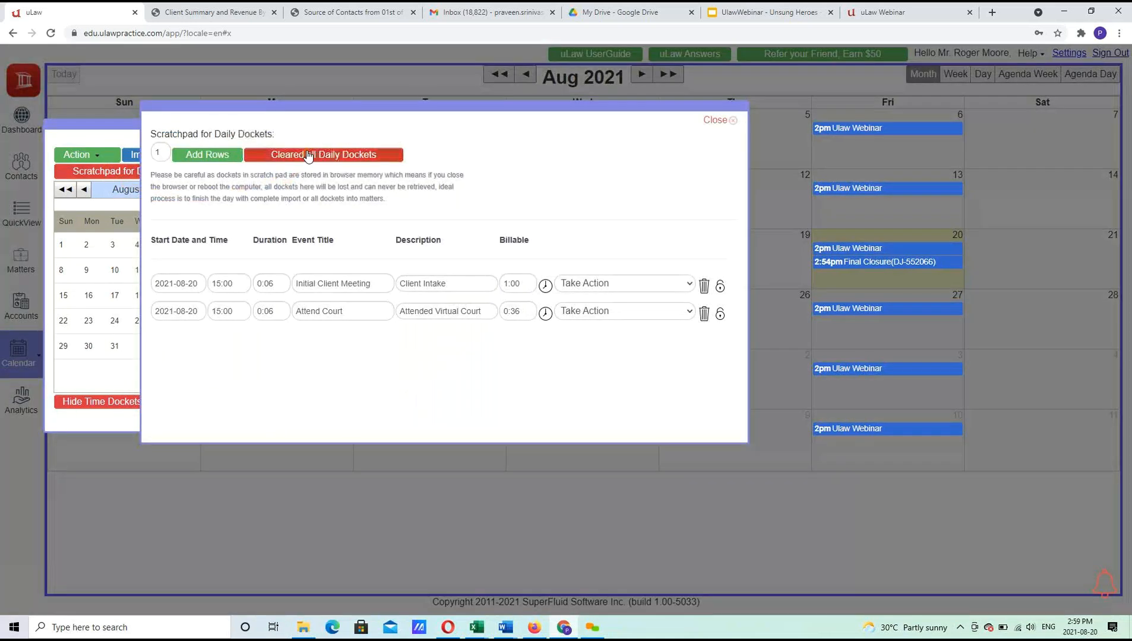
click(213, 158)
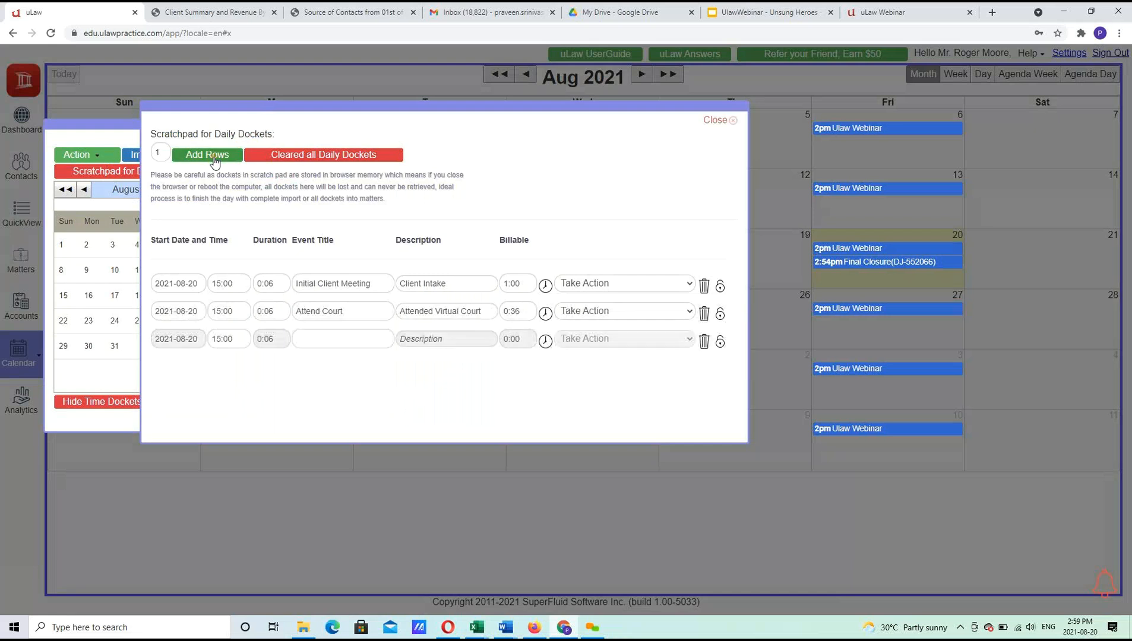
Mark Initial Client Meeting Complete and save Attend Court as a new event in the Danny v/s Jinny matter.
click(622, 286)
click(623, 285)
click(623, 285)
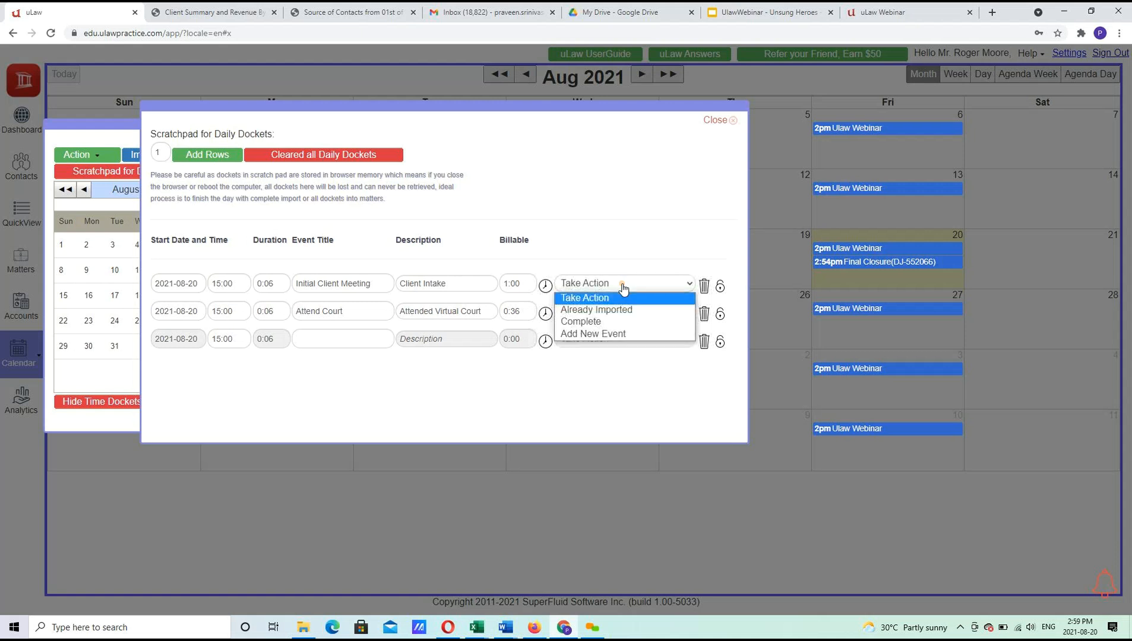
click(608, 321)
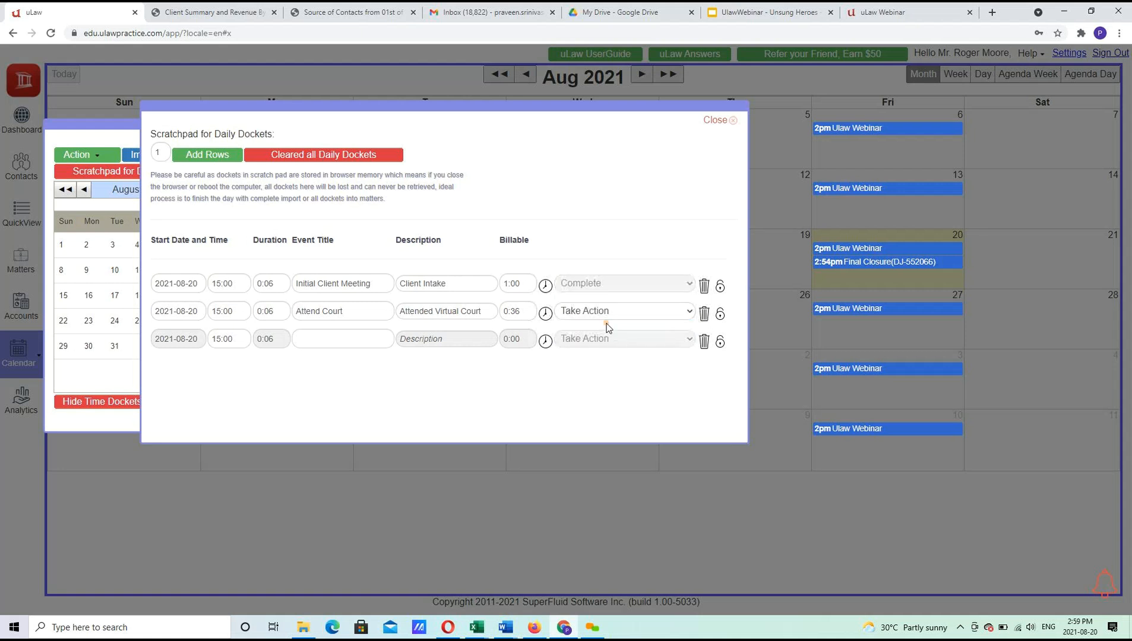
click(599, 311)
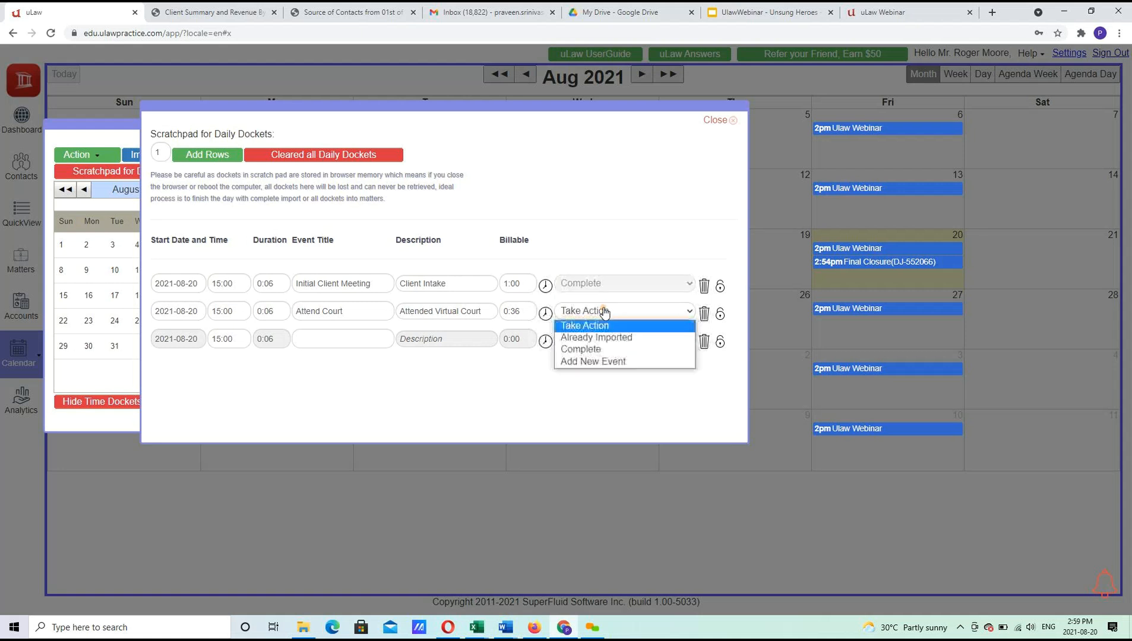
click(594, 362)
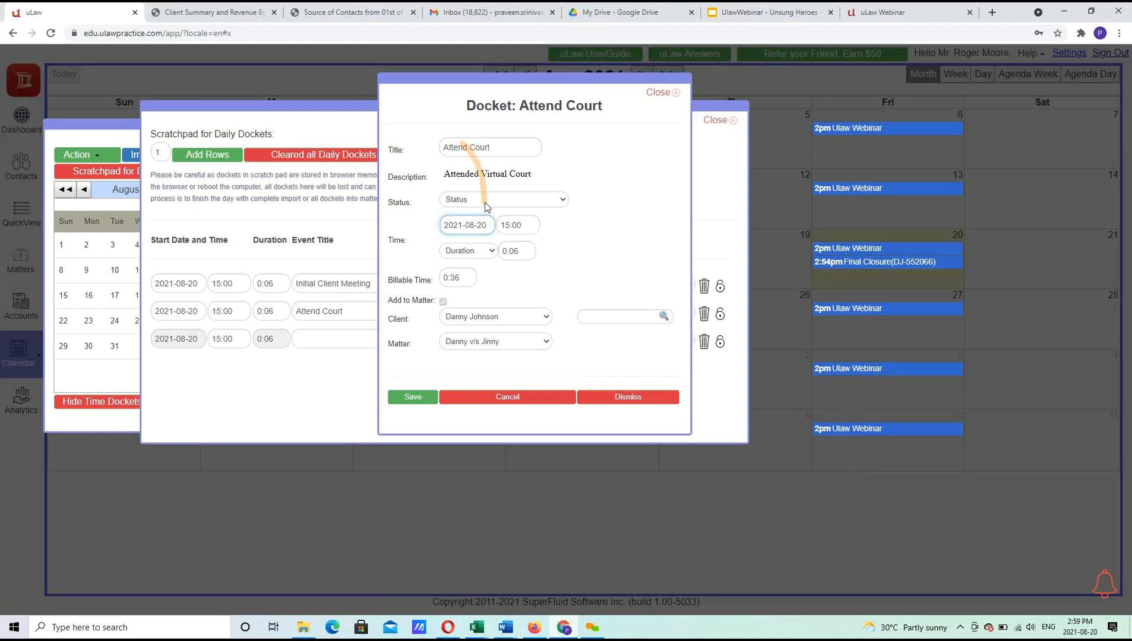
click(443, 302)
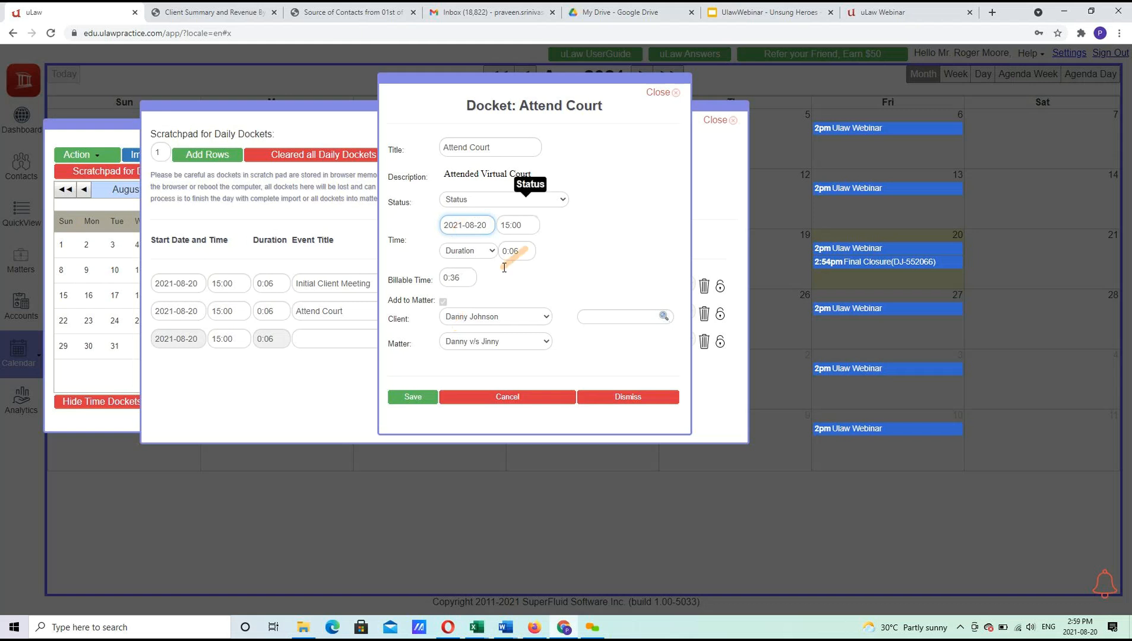
click(412, 397)
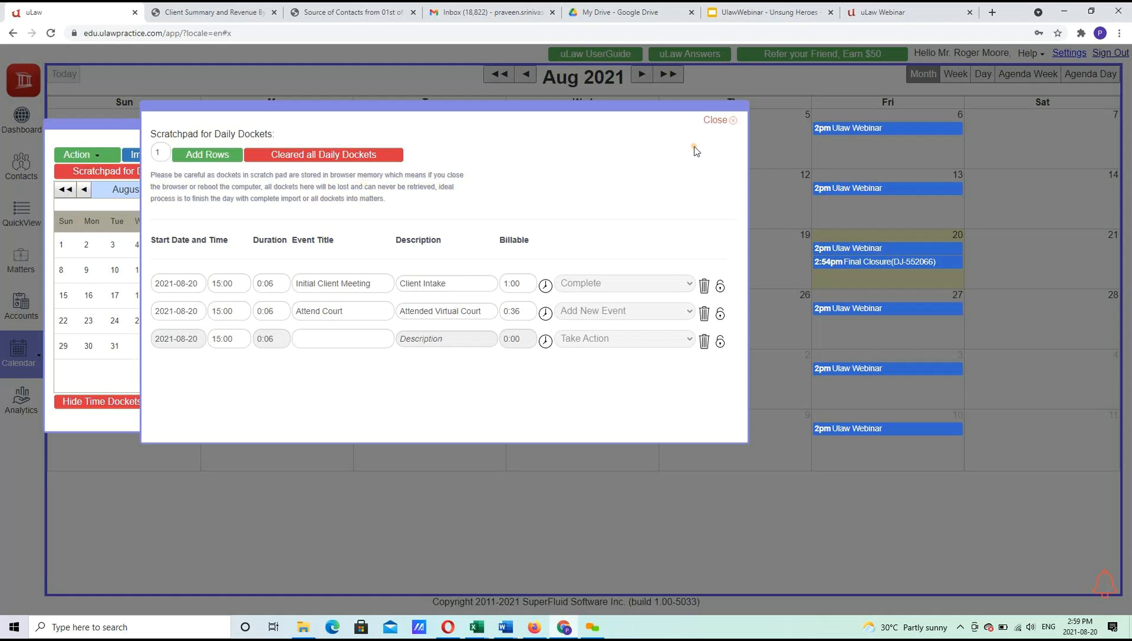
Close the scratchpad and docket panel, then go to the Dashboard.
click(725, 120)
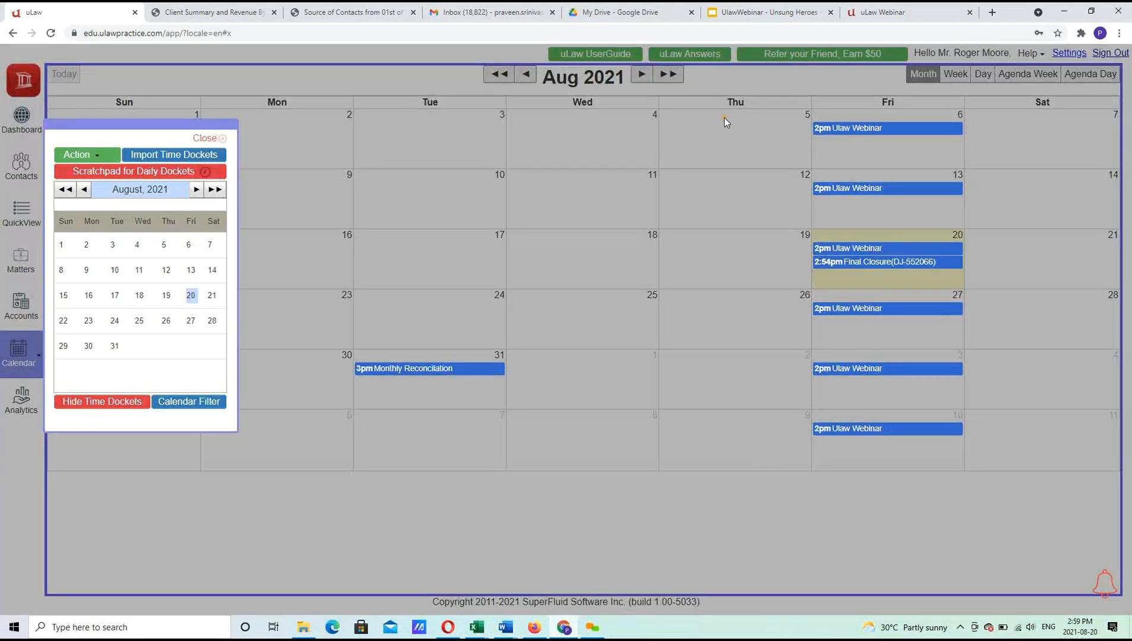
click(209, 138)
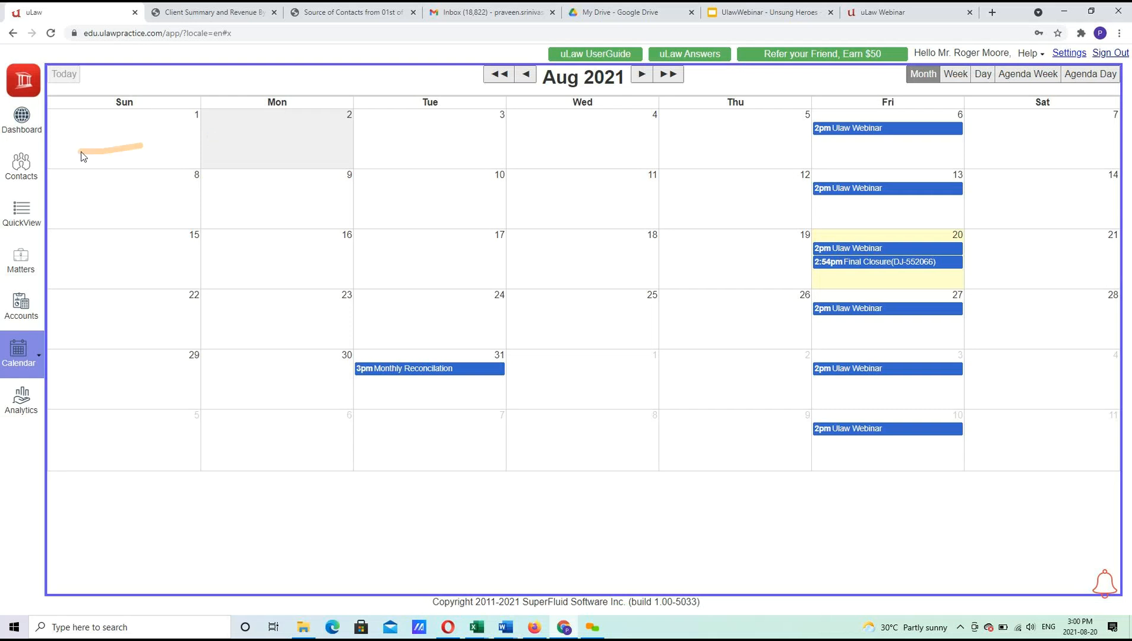
click(21, 125)
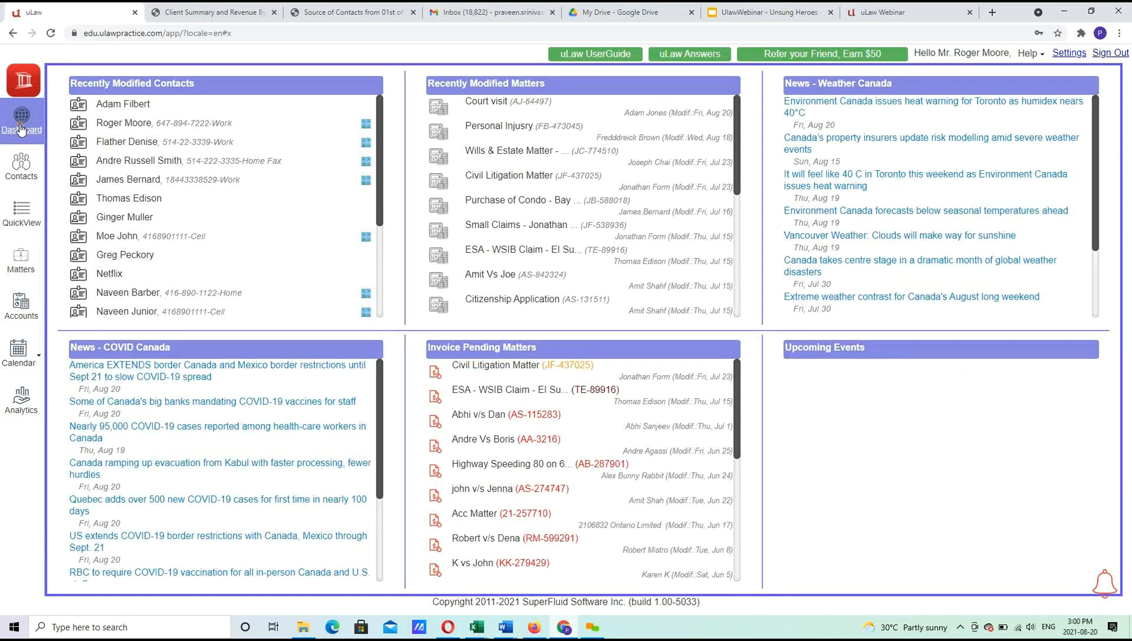